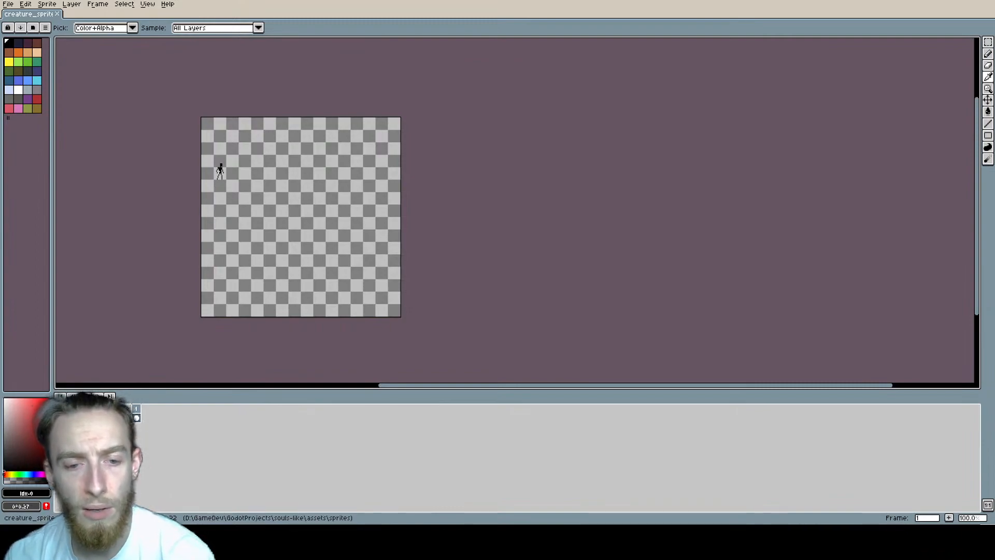
Step: Move the small black figure into the canvas's upper-left corner, with its feet on the lower edge of the second grid row
{"action": "key", "text": "v"}
{"action": "scroll", "coordinate": [422, 280], "scroll_direction": "up", "scroll_amount": 5}
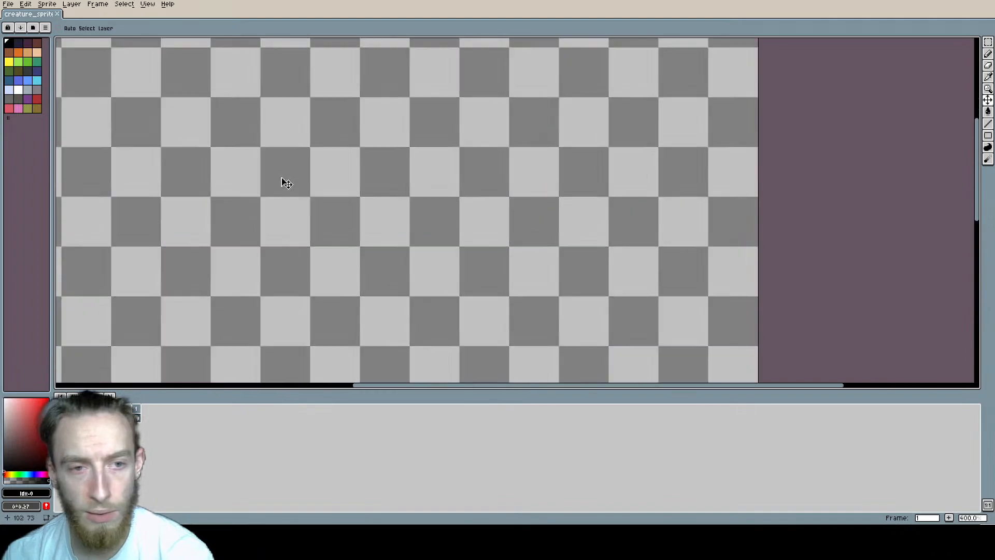
{"action": "scroll", "coordinate": [351, 203], "scroll_direction": "up", "scroll_amount": 1}
{"action": "middle_click_drag", "start_coordinate": [350, 203], "coordinate": [417, 275]}
{"action": "scroll", "coordinate": [454, 267], "scroll_direction": "down", "scroll_amount": 3}
{"action": "left_click_drag", "start_coordinate": [469, 313], "coordinate": [433, 202]}
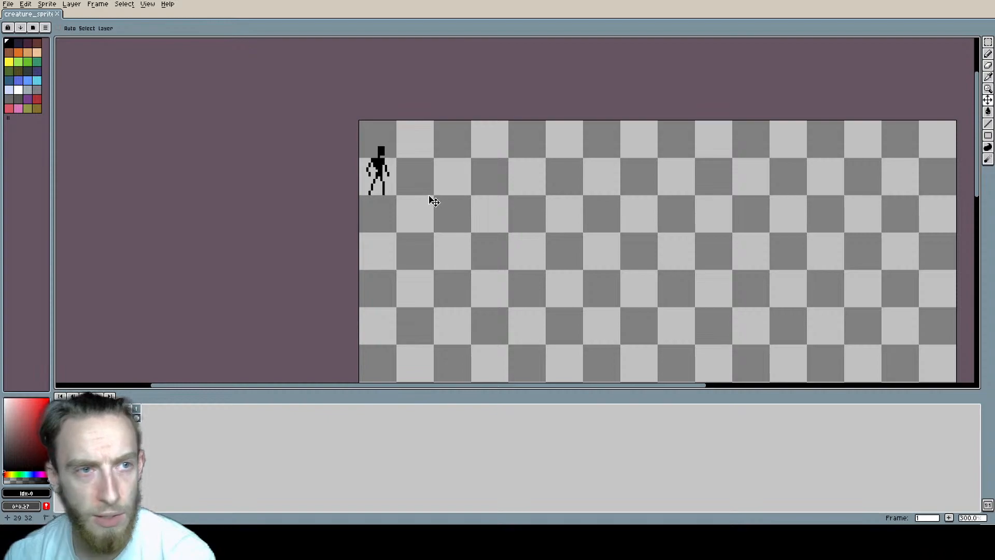
{"action": "scroll", "coordinate": [415, 178], "scroll_direction": "up", "scroll_amount": 1}
{"action": "middle_click_drag", "start_coordinate": [415, 178], "coordinate": [382, 166]}
{"action": "scroll", "coordinate": [483, 275], "scroll_direction": "up", "scroll_amount": 1}
{"action": "scroll", "coordinate": [462, 222], "scroll_direction": "down", "scroll_amount": 2}
{"action": "scroll", "coordinate": [475, 211], "scroll_direction": "down", "scroll_amount": 1}
{"action": "scroll", "coordinate": [382, 166], "scroll_direction": "down", "scroll_amount": 1}
Step: Move the small figure toward the canvas's left middle and sketch a large creature's head, torso and front limb beside it
{"action": "left_click_drag", "start_coordinate": [350, 135], "coordinate": [397, 245]}
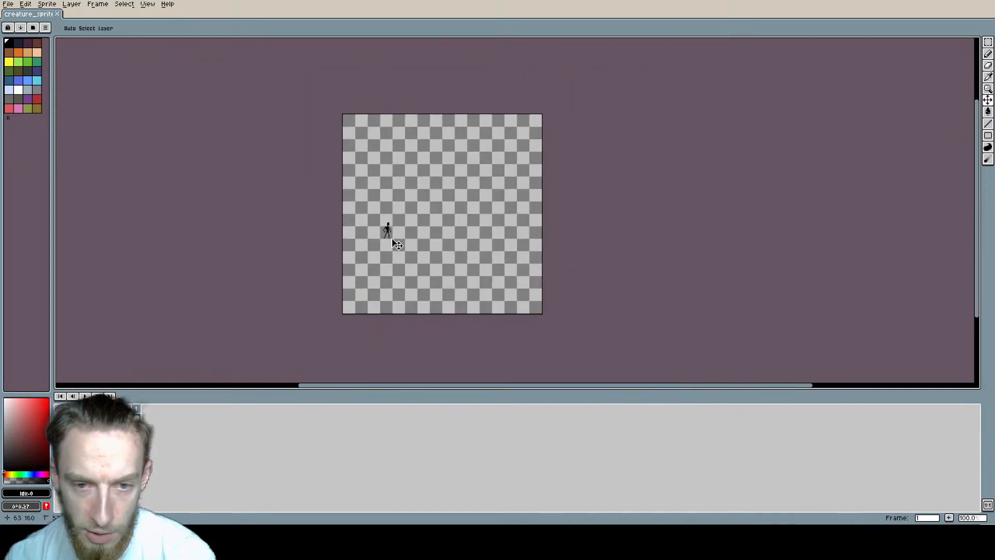
{"action": "scroll", "coordinate": [454, 235], "scroll_direction": "up", "scroll_amount": 1}
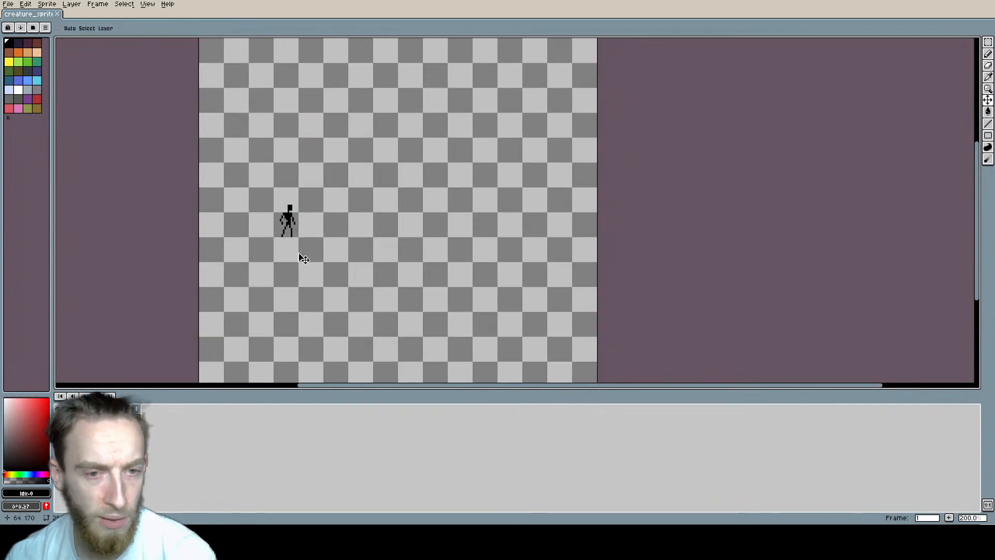
{"action": "key", "text": "b"}
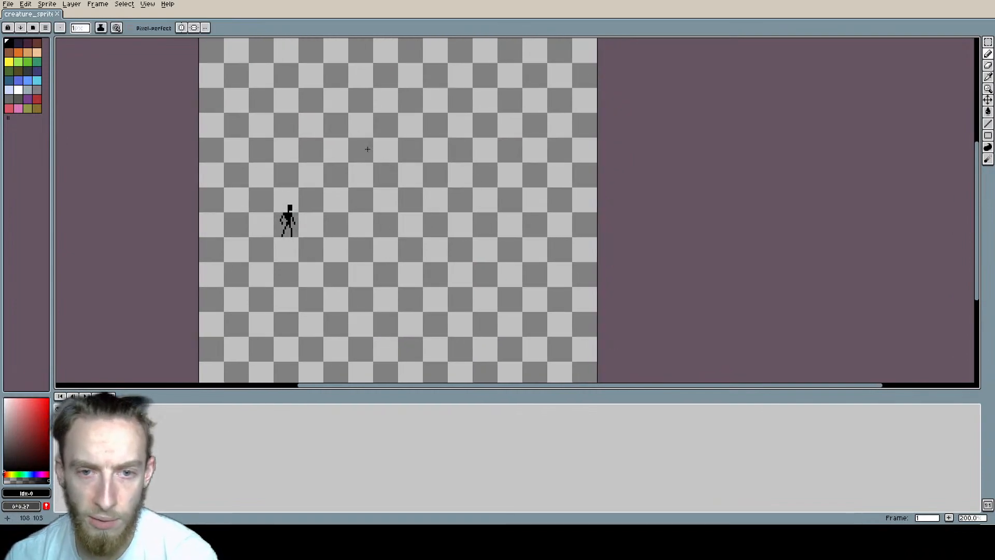
{"action": "mouse_move", "coordinate": [357, 157]}
{"action": "left_mouse_down"}
{"action": "mouse_move", "coordinate": [433, 136]}
{"action": "mouse_move", "coordinate": [371, 168]}
{"action": "left_mouse_up"}
{"action": "left_click_drag", "start_coordinate": [370, 124], "coordinate": [363, 189]}
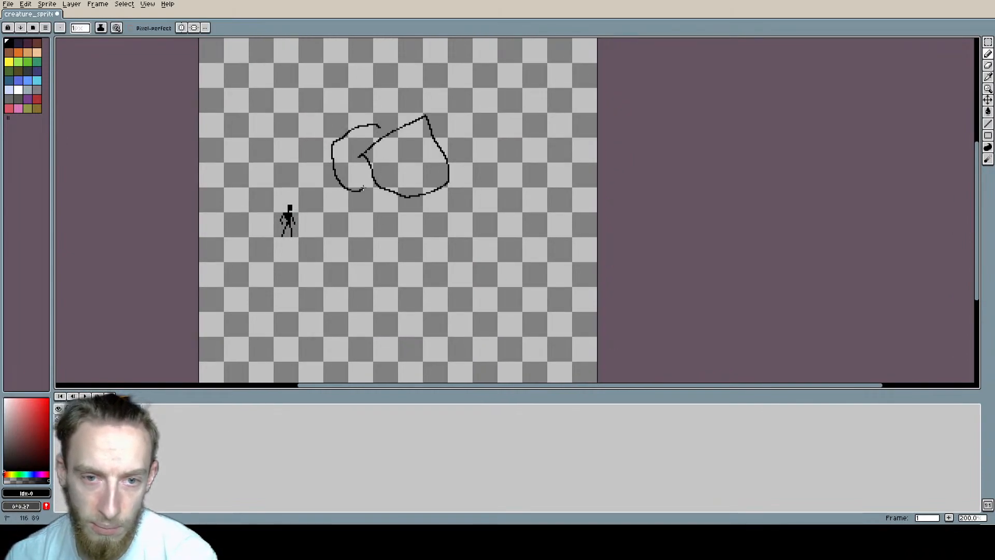
{"action": "mouse_move", "coordinate": [396, 127]}
{"action": "left_mouse_down"}
{"action": "mouse_move", "coordinate": [434, 123]}
{"action": "mouse_move", "coordinate": [438, 155]}
{"action": "mouse_move", "coordinate": [413, 263]}
{"action": "left_mouse_up"}
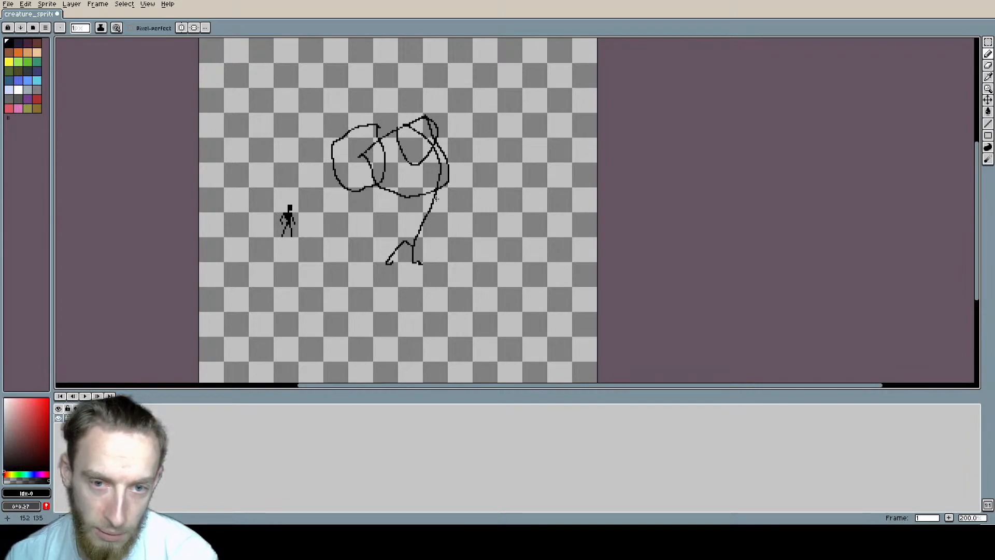
Step: Sketch the crouching creature's hind legs with clawed feet, its other front limb and its face with an open mouth
{"action": "left_click_drag", "start_coordinate": [447, 176], "coordinate": [508, 238]}
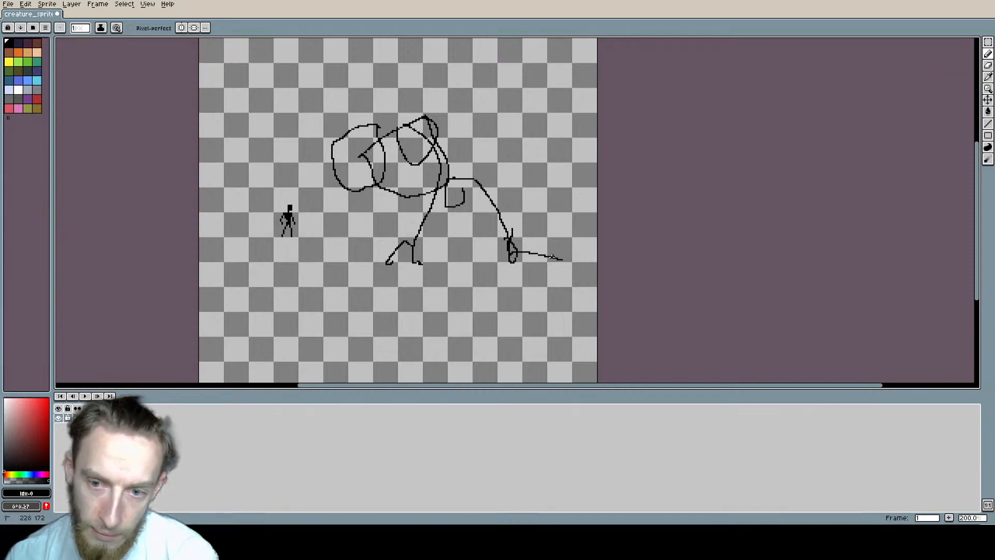
{"action": "left_click_drag", "start_coordinate": [553, 257], "coordinate": [544, 227]}
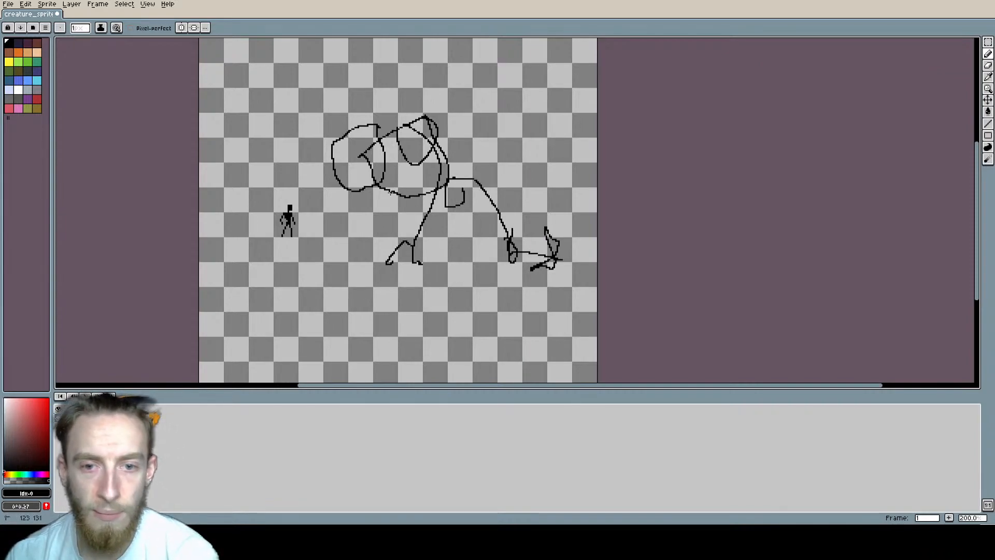
{"action": "left_click_drag", "start_coordinate": [431, 211], "coordinate": [471, 237]}
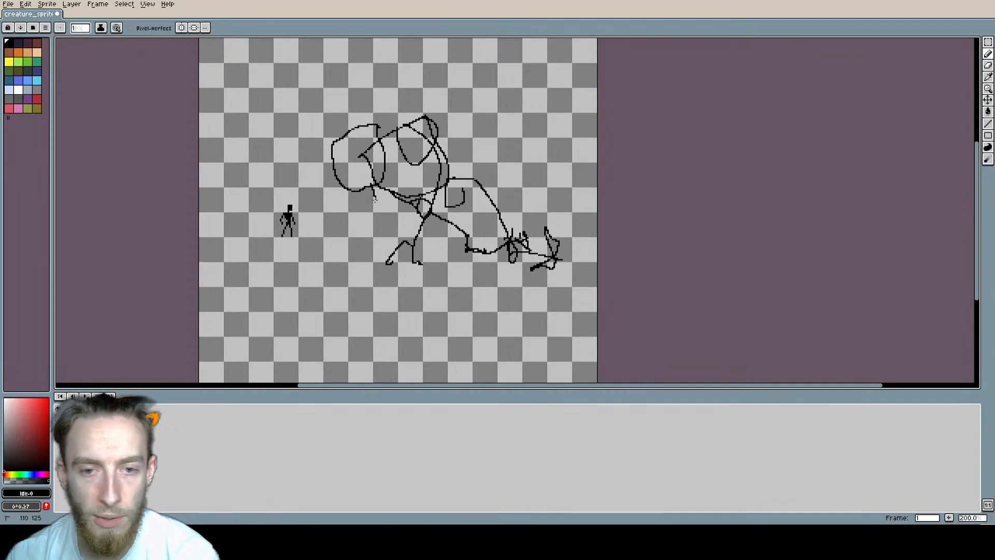
{"action": "left_click_drag", "start_coordinate": [359, 243], "coordinate": [388, 247]}
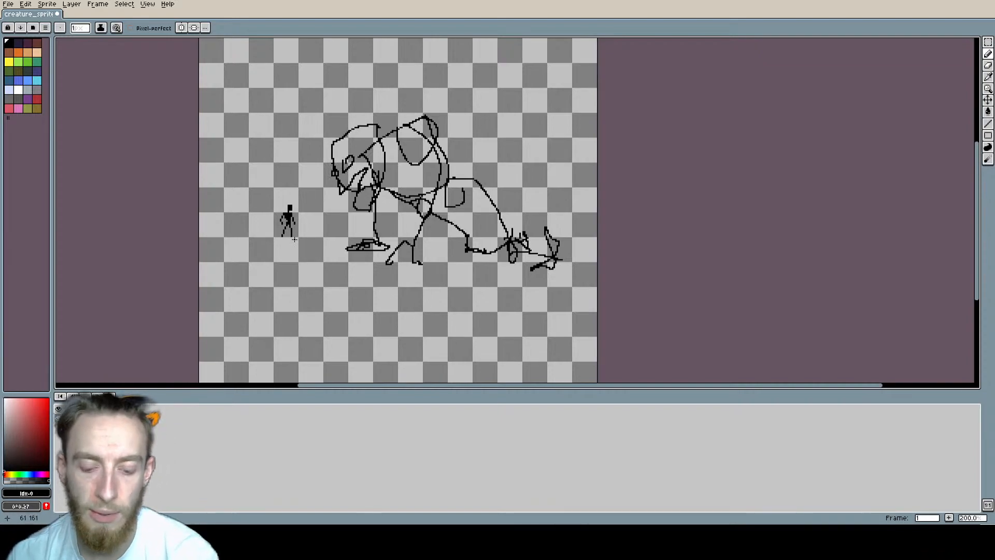
Step: Select the small figure and try to shift it closer to the creature sketch
{"action": "key", "text": "m"}
{"action": "left_click_drag", "start_coordinate": [260, 265], "coordinate": [314, 182]}
{"action": "left_click_drag", "start_coordinate": [299, 219], "coordinate": [316, 239]}
Step: Undo the figure's transformation, the whole creature sketch and the figure's earlier move toward the canvas's left middle
{"action": "key", "text": "ctrl+z"}
{"action": "key", "text": "ctrl+z"}
{"action": "key", "text": "ctrl+z"}
{"action": "key", "text": "ctrl+z"}
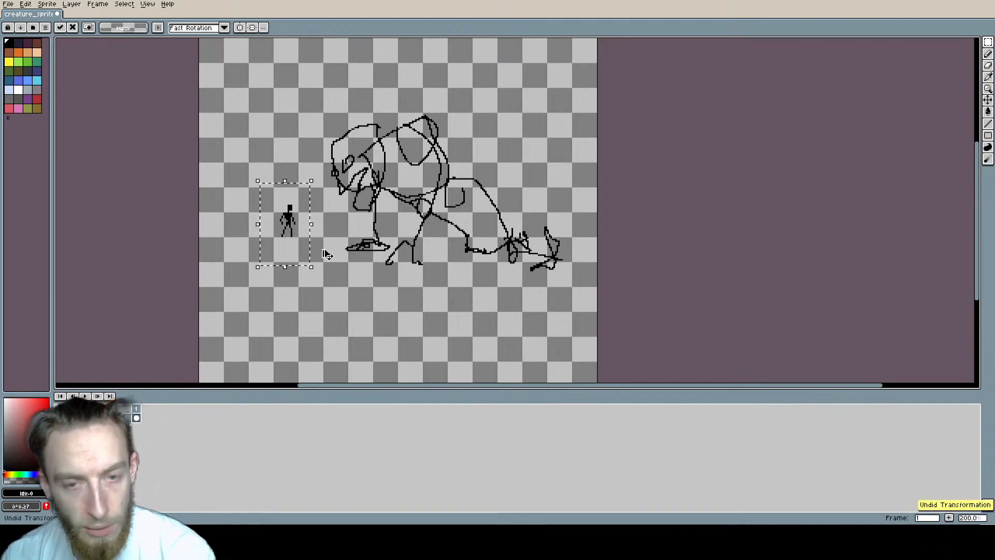
{"action": "key", "text": "ctrl+z"}
{"action": "key", "text": "ctrl+z"}
{"action": "key", "text": "ctrl+z"}
{"action": "key", "text": "ctrl+z"}
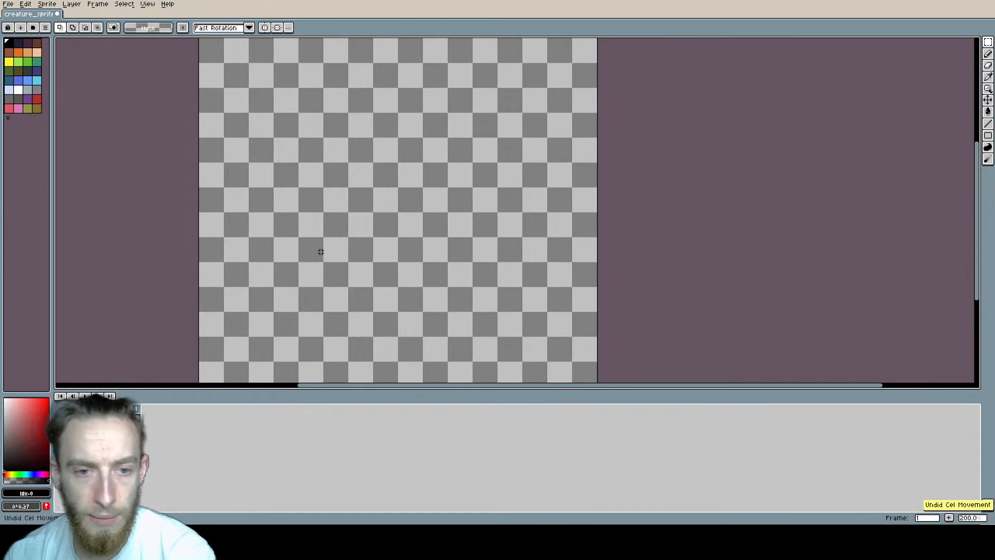
Step: Copy the figure's two-tile-high cell from the canvas corner into the adjacent cell and clear the selection
{"action": "mouse_move", "coordinate": [309, 132]}
{"action": "middle_mouse_down"}
{"action": "mouse_move", "coordinate": [384, 237]}
{"action": "mouse_move", "coordinate": [366, 218]}
{"action": "mouse_move", "coordinate": [277, 190]}
{"action": "middle_mouse_up"}
{"action": "scroll", "coordinate": [383, 224], "scroll_direction": "down", "scroll_amount": 2}
{"action": "scroll", "coordinate": [384, 203], "scroll_direction": "up", "scroll_amount": 1}
{"action": "key", "text": "b"}
{"action": "scroll", "coordinate": [336, 191], "scroll_direction": "up", "scroll_amount": 3}
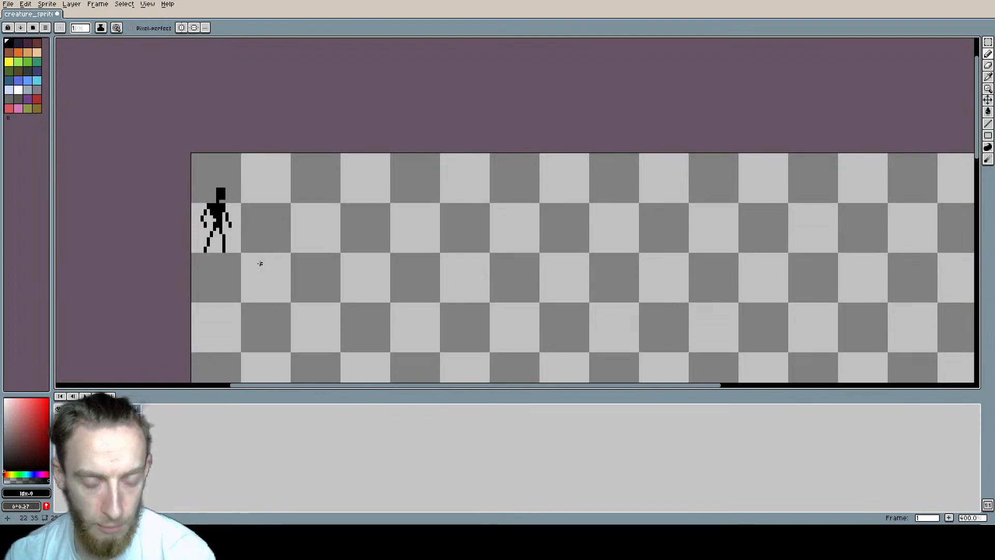
{"action": "key", "text": "m"}
{"action": "left_click_drag", "start_coordinate": [233, 242], "coordinate": [192, 154]}
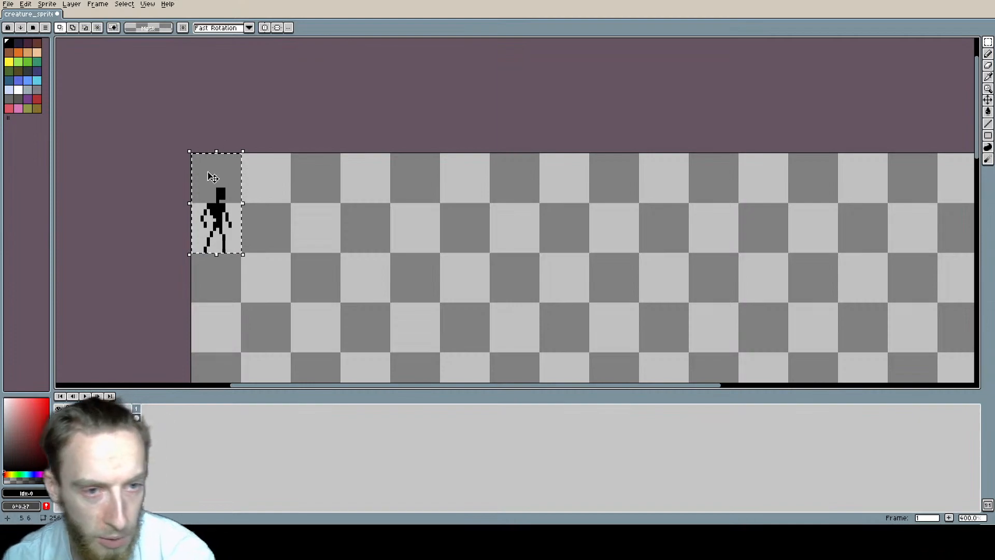
{"action": "left_click", "coordinate": [233, 230]}
{"action": "left_click_drag", "start_coordinate": [233, 230], "coordinate": [277, 227], "text": "ctrl"}
{"action": "scroll", "coordinate": [366, 224], "scroll_direction": "up", "scroll_amount": 4}
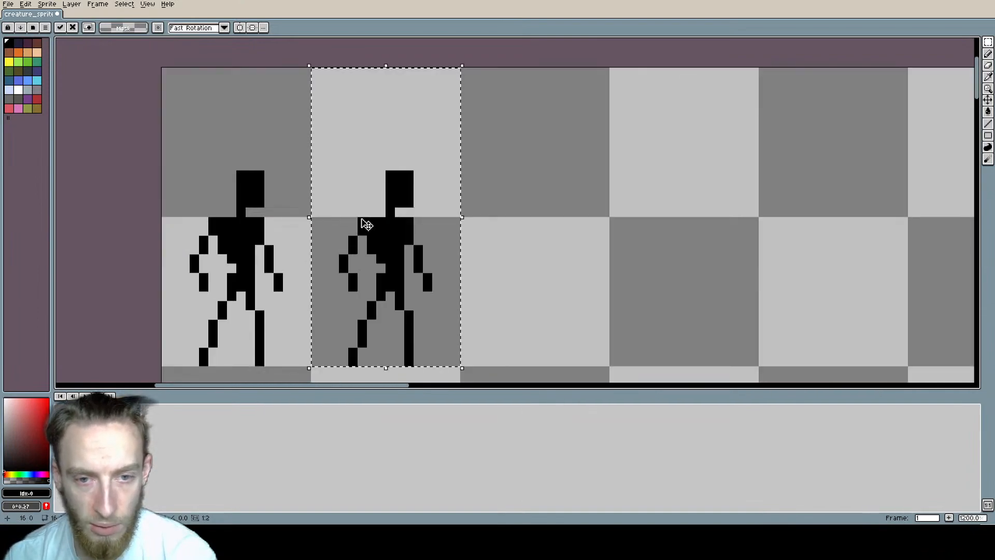
{"action": "middle_click_drag", "start_coordinate": [362, 222], "coordinate": [379, 206]}
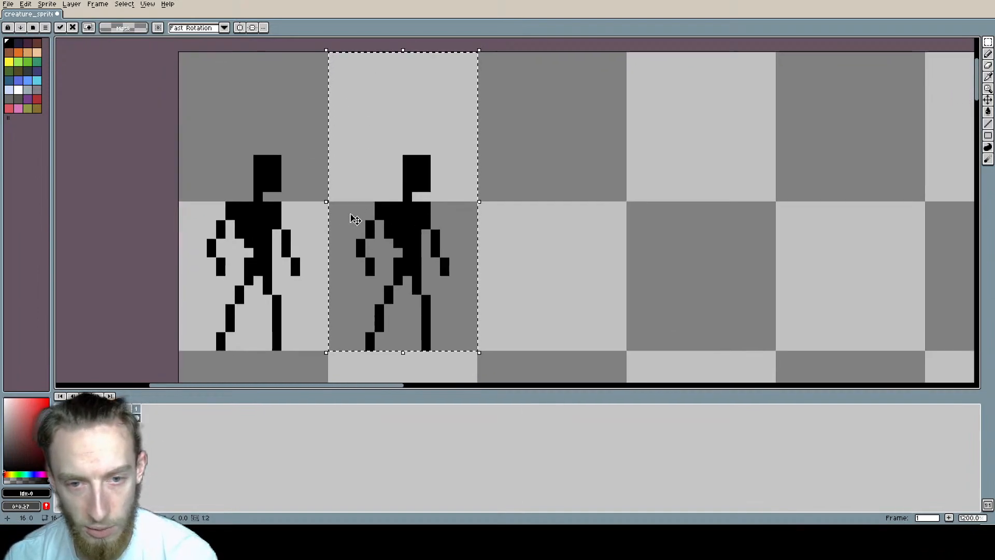
{"action": "key", "text": "ctrl+d"}
Step: Erase both arms of the copied figure in the second cell
{"action": "key", "text": "b"}
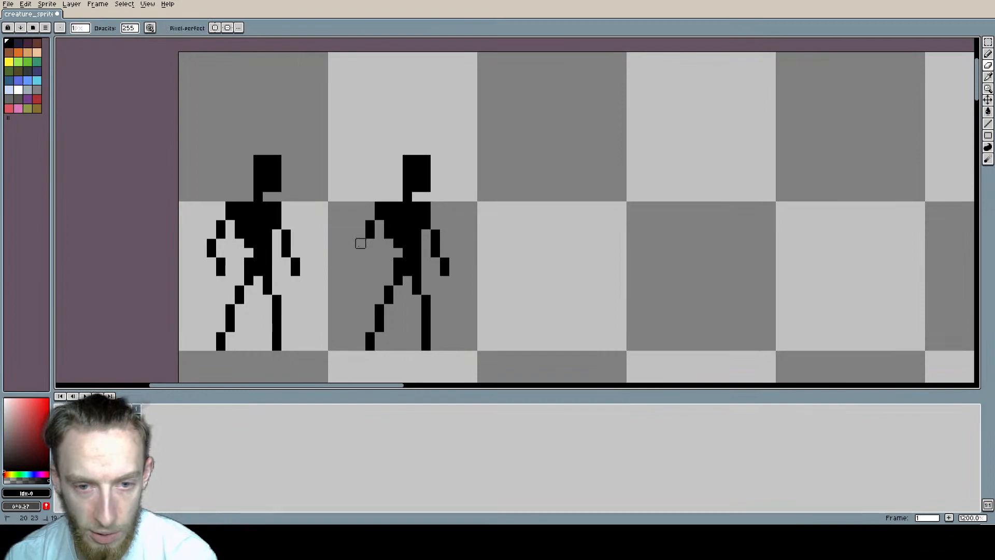
{"action": "right_click_drag", "start_coordinate": [434, 238], "coordinate": [443, 270]}
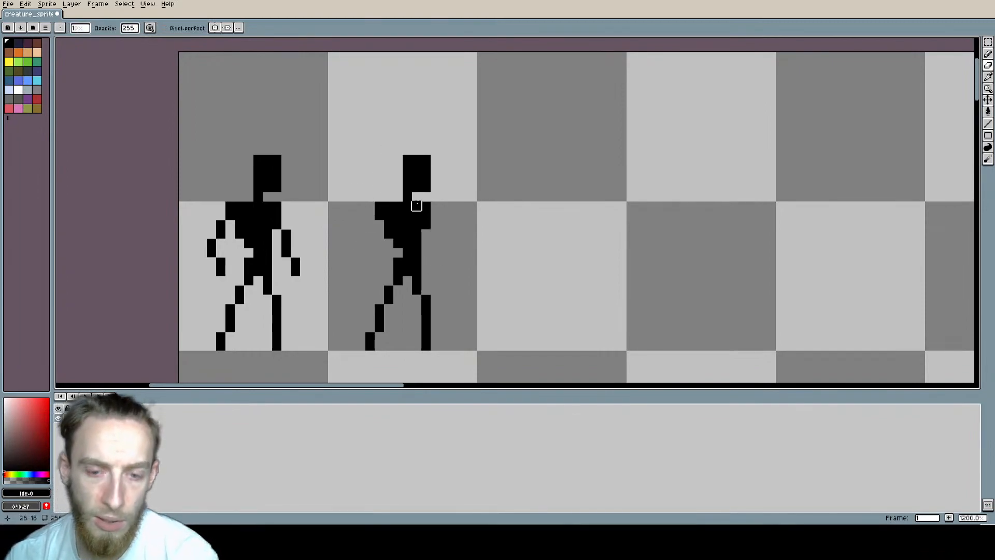
{"action": "mouse_move", "coordinate": [457, 267]}
{"action": "middle_mouse_down"}
{"action": "mouse_move", "coordinate": [423, 273]}
{"action": "mouse_move", "coordinate": [398, 242]}
{"action": "middle_mouse_up"}
Step: Draw new black arms on the second figure, with a raised bent arm above a straight one and two shorter arms opposite
{"action": "mouse_move", "coordinate": [376, 187]}
{"action": "middle_mouse_down"}
{"action": "mouse_move", "coordinate": [392, 193]}
{"action": "mouse_move", "coordinate": [382, 204]}
{"action": "middle_mouse_up"}
{"action": "key", "text": "b"}
{"action": "left_click", "coordinate": [326, 175]}
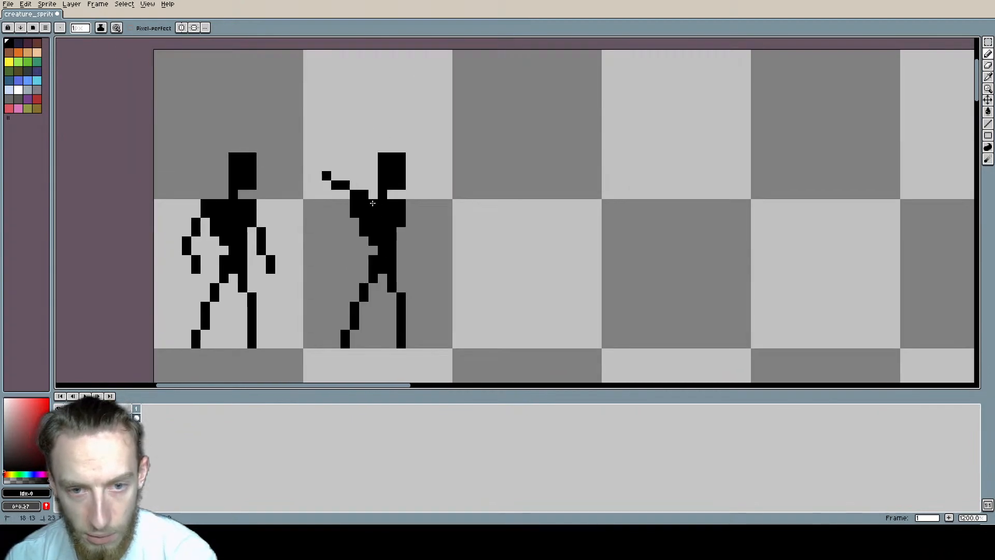
{"action": "left_click", "coordinate": [326, 223]}
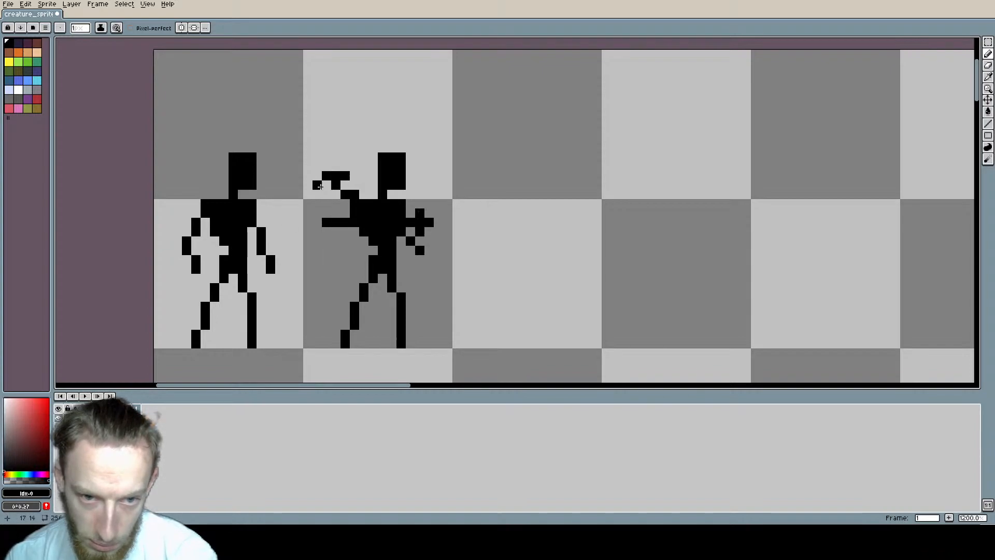
{"action": "scroll", "coordinate": [466, 241], "scroll_direction": "down", "scroll_amount": 2}
{"action": "middle_click_drag", "start_coordinate": [524, 246], "coordinate": [427, 200]}
{"action": "scroll", "coordinate": [516, 183], "scroll_direction": "up", "scroll_amount": 2}
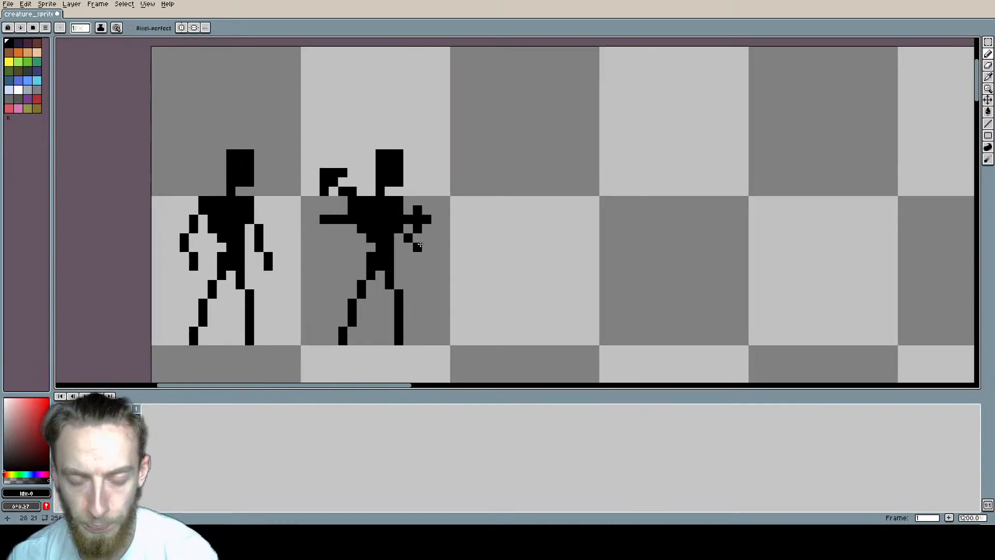
Step: Copy the many-armed figure's full two-tile cell into the third cell and clear the selection
{"action": "key", "text": "m"}
{"action": "double_click", "coordinate": [419, 277]}
{"action": "double_click", "coordinate": [399, 98]}
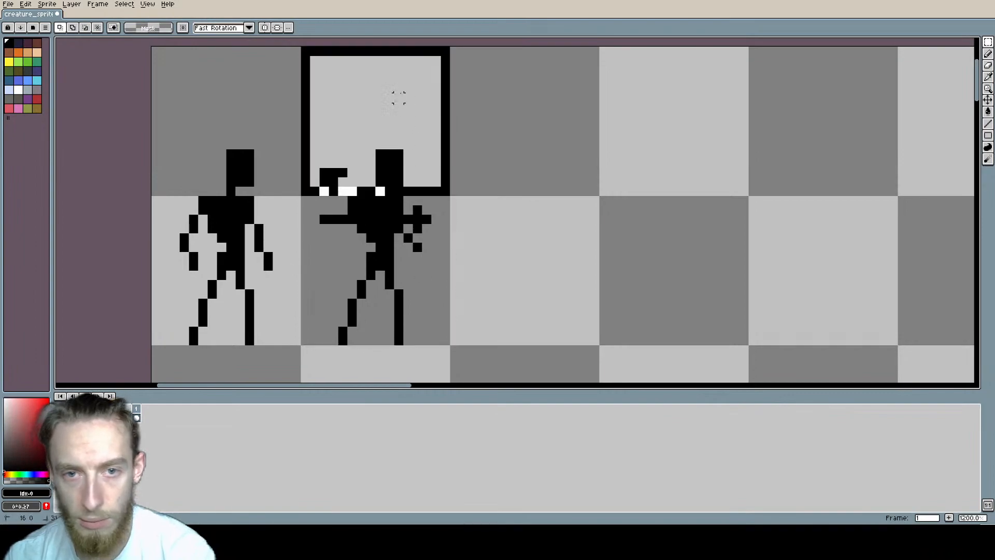
{"action": "left_click_drag", "start_coordinate": [399, 98], "coordinate": [555, 223]}
{"action": "middle_click_drag", "start_coordinate": [547, 192], "coordinate": [393, 187]}
{"action": "scroll", "coordinate": [473, 194], "scroll_direction": "up", "scroll_amount": 1}
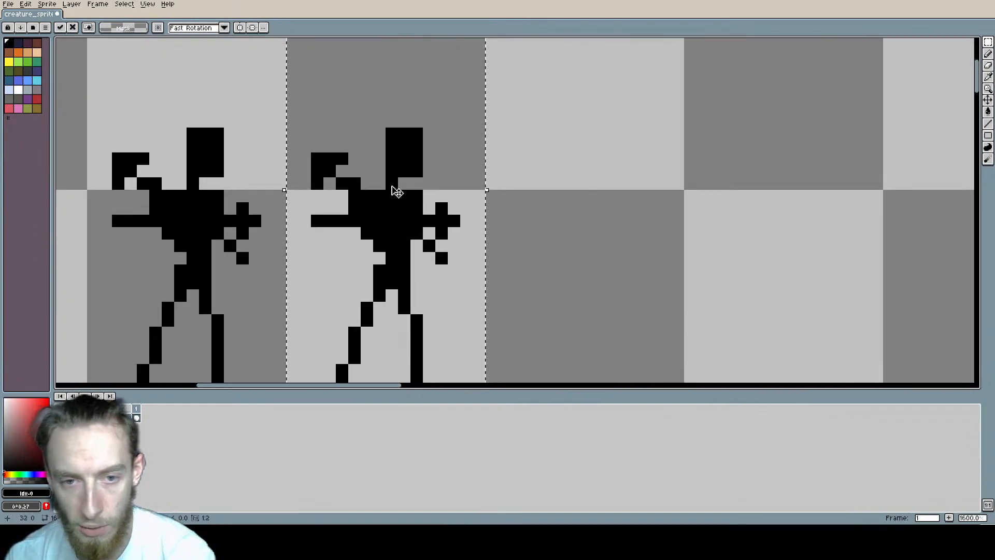
{"action": "scroll", "coordinate": [397, 191], "scroll_direction": "down", "scroll_amount": 1}
{"action": "scroll", "coordinate": [389, 176], "scroll_direction": "up", "scroll_amount": 1}
{"action": "key", "text": "ctrl+d"}
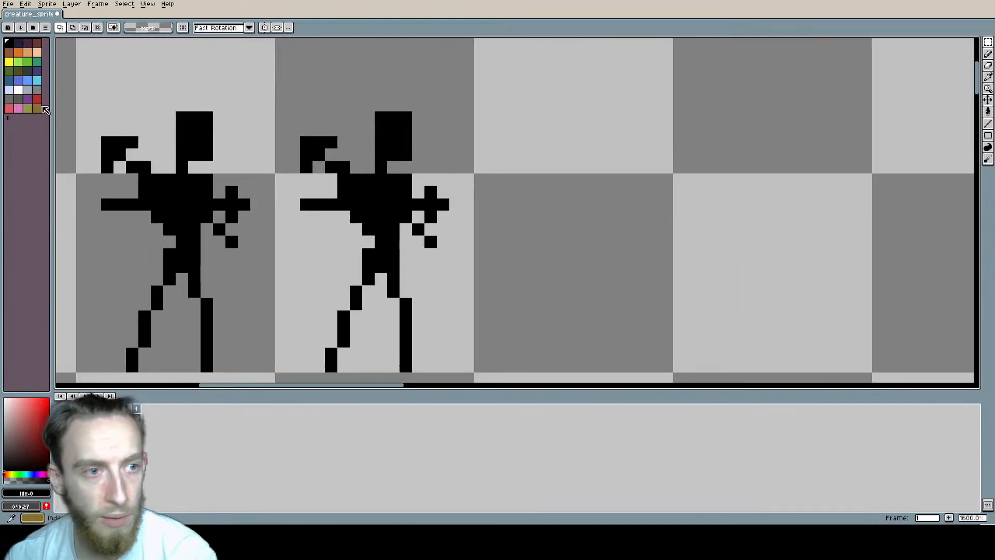
Step: Fill the third figure's head, torso and both legs with a pale peach skin tone
{"action": "left_click", "coordinate": [37, 52]}
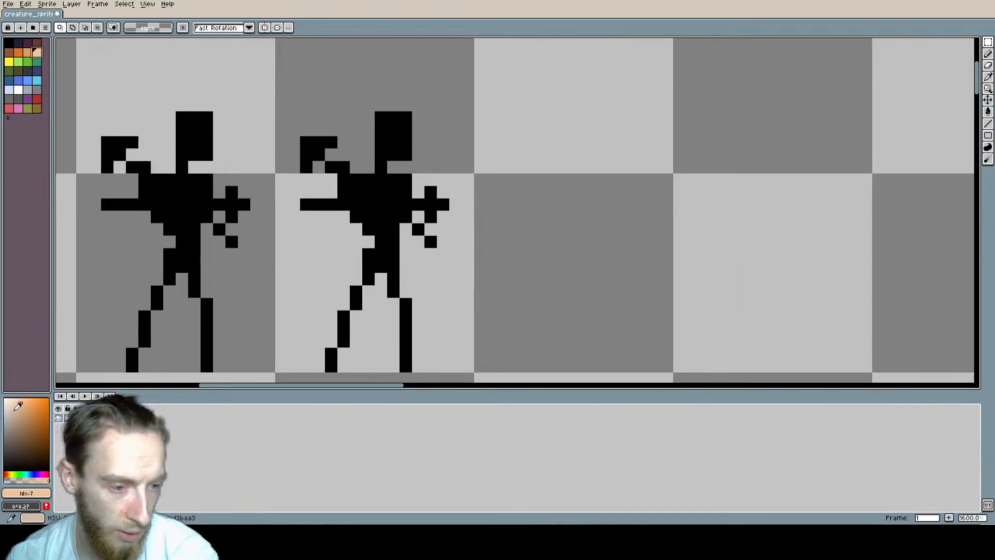
{"action": "key", "text": "b"}
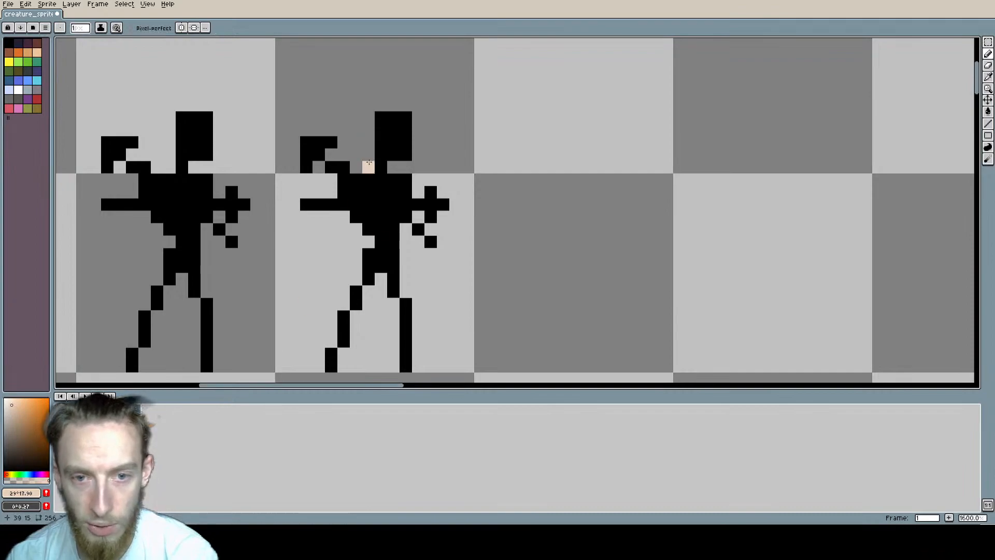
{"action": "left_click", "coordinate": [379, 130]}
{"action": "key", "text": "g"}
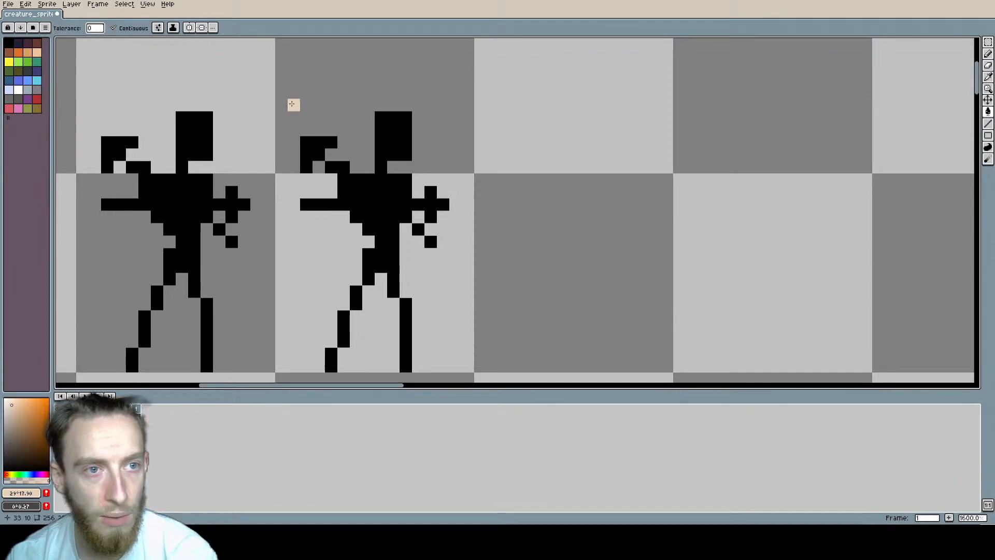
{"action": "left_click", "coordinate": [388, 211]}
{"action": "mouse_move", "coordinate": [413, 187]}
{"action": "middle_mouse_down"}
{"action": "mouse_move", "coordinate": [411, 151]}
{"action": "mouse_move", "coordinate": [421, 164]}
{"action": "middle_mouse_up"}
{"action": "left_click", "coordinate": [367, 267]}
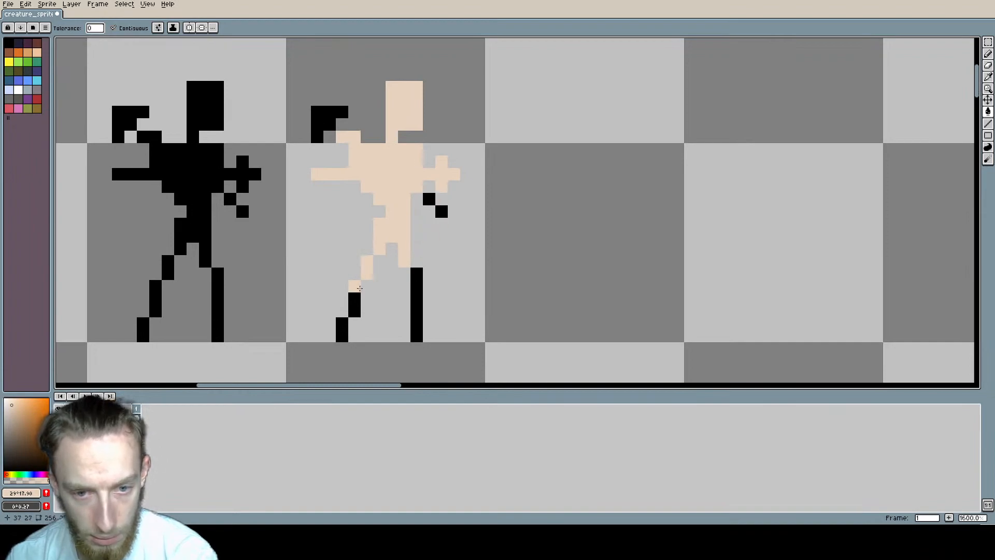
{"action": "left_click", "coordinate": [354, 306]}
{"action": "left_click", "coordinate": [342, 329]}
{"action": "left_click", "coordinate": [417, 309]}
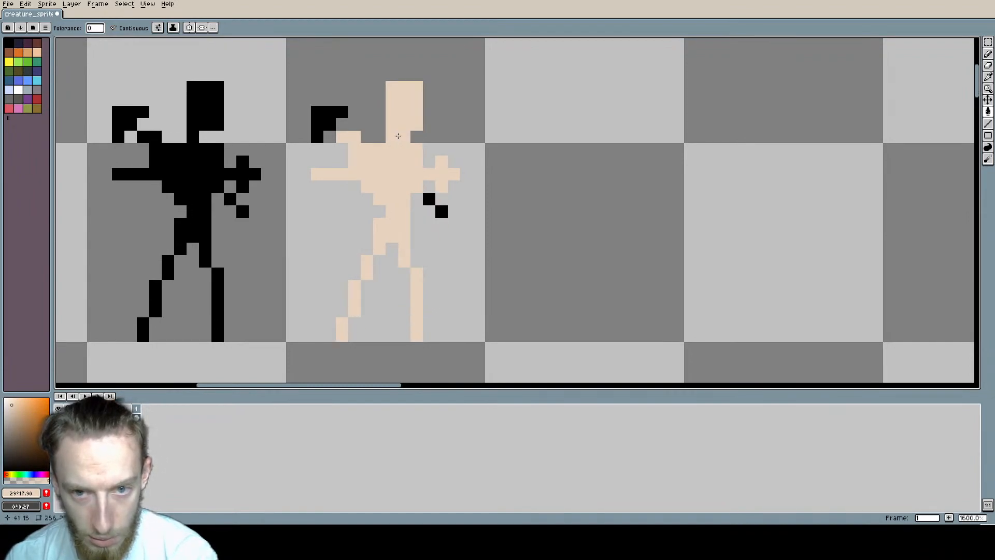
Step: Repaint the third figure's straight lower arm and the cross-shaped arm on its opposite side in black
{"action": "middle_click_drag", "start_coordinate": [345, 152], "coordinate": [358, 180]}
{"action": "left_click", "coordinate": [342, 152], "text": "alt"}
{"action": "key", "text": "b"}
{"action": "left_click", "coordinate": [356, 215]}
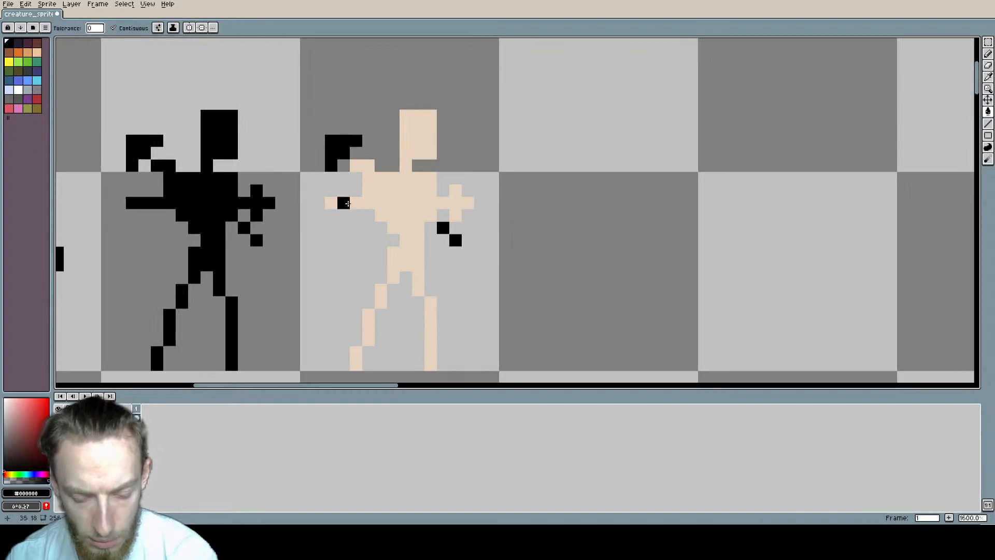
{"action": "left_click_drag", "start_coordinate": [369, 203], "coordinate": [332, 203]}
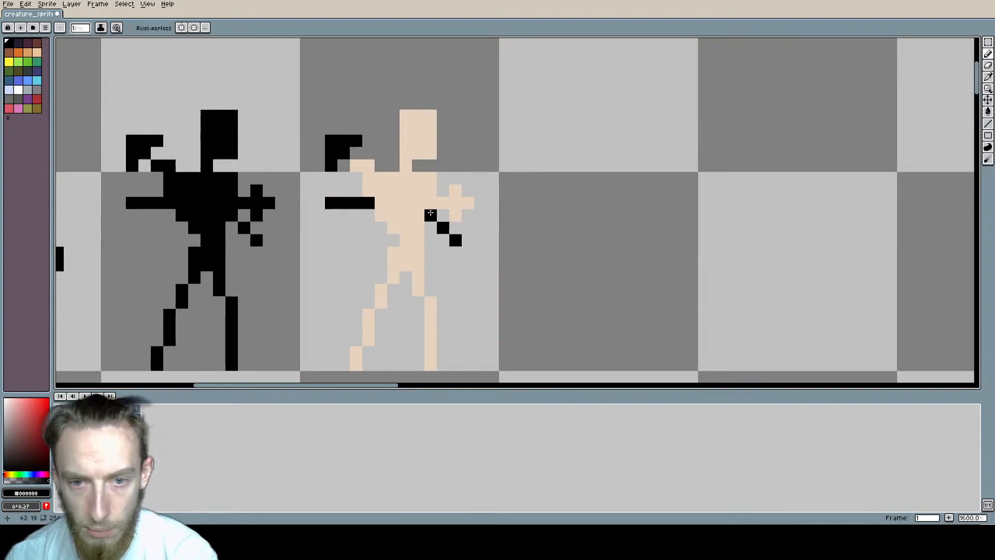
{"action": "left_click", "coordinate": [455, 203]}
{"action": "left_click", "coordinate": [455, 190]}
{"action": "left_click", "coordinate": [456, 215]}
{"action": "left_click", "coordinate": [468, 203]}
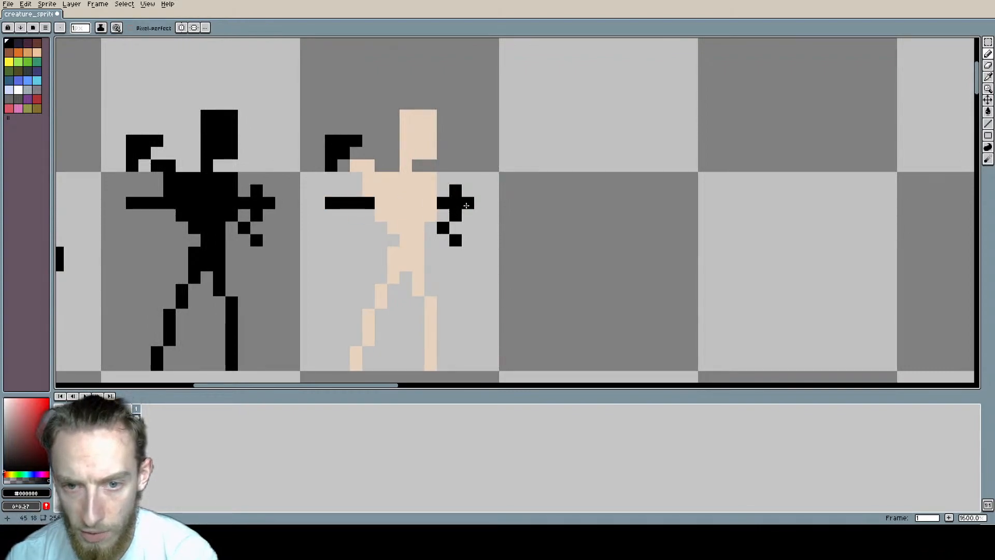
Step: Set the drawing colour to a muted light beige with hue 37, saturation 12 and value 75
{"action": "left_click", "coordinate": [393, 203]}
{"action": "left_click", "coordinate": [18, 90]}
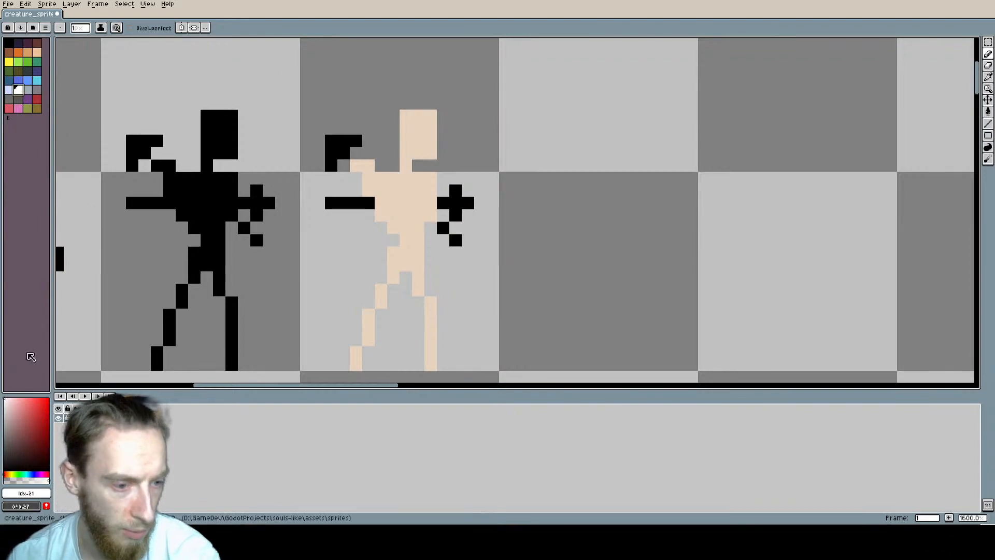
{"action": "left_click", "coordinate": [14, 411]}
{"action": "left_click", "coordinate": [9, 416]}
{"action": "left_click", "coordinate": [10, 473]}
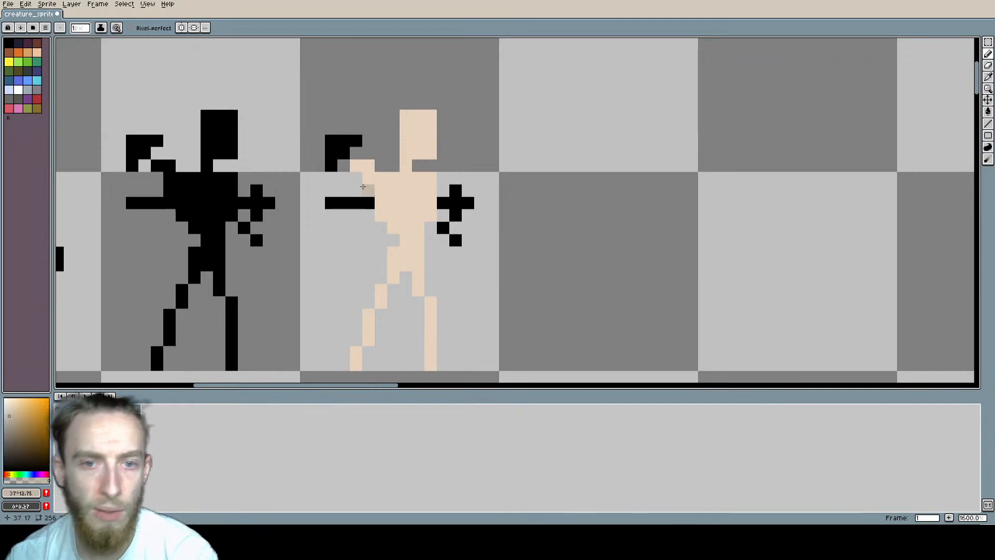
Step: Repaint the third figure's raised upper arm in black up to the shoulder
{"action": "left_click", "coordinate": [346, 140], "text": "alt"}
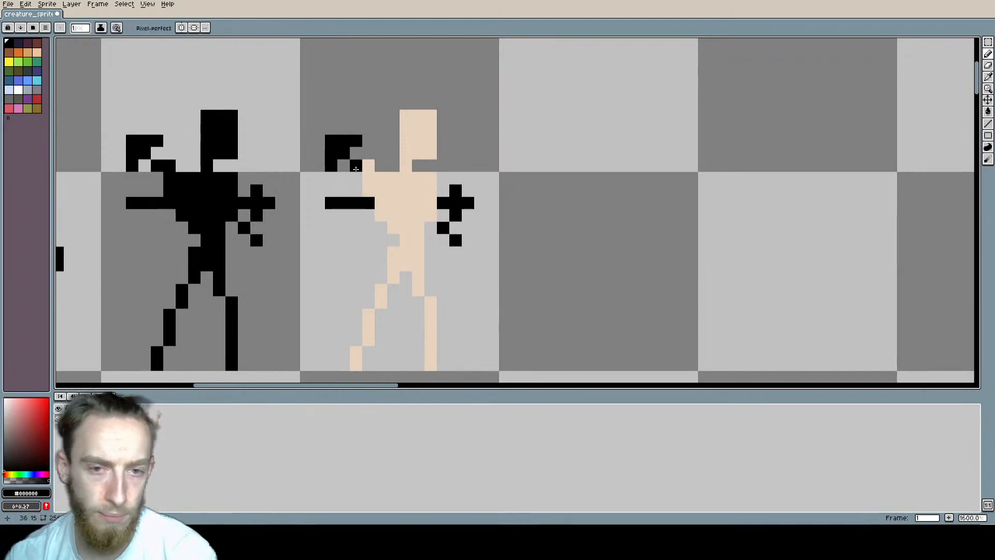
{"action": "left_click_drag", "start_coordinate": [362, 168], "coordinate": [365, 169]}
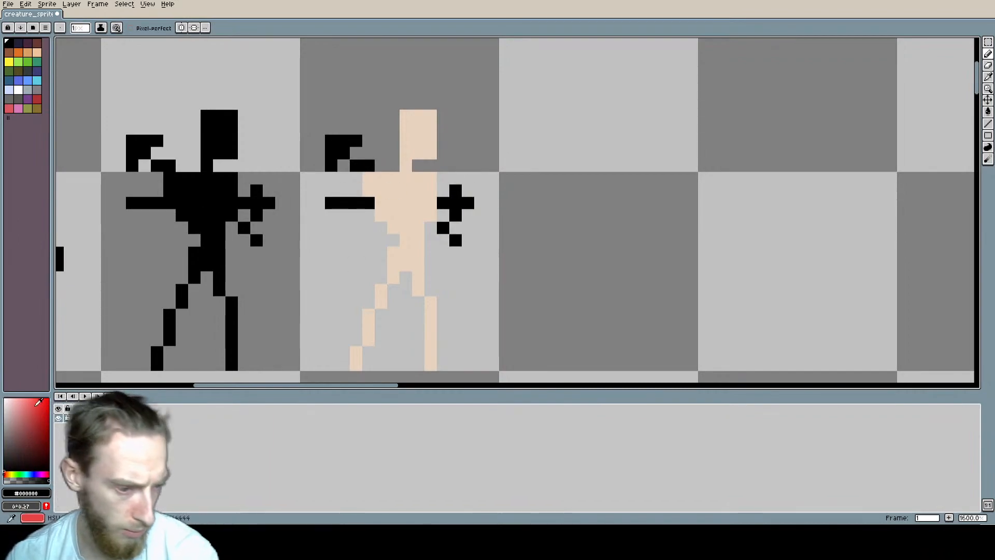
Step: Draw and fill a tunic from the third figure's shoulder to its upper thighs in beige with hue 44, saturation 15 and value 74
{"action": "left_click", "coordinate": [11, 473]}
{"action": "left_click_drag", "start_coordinate": [3, 412], "coordinate": [6, 412]}
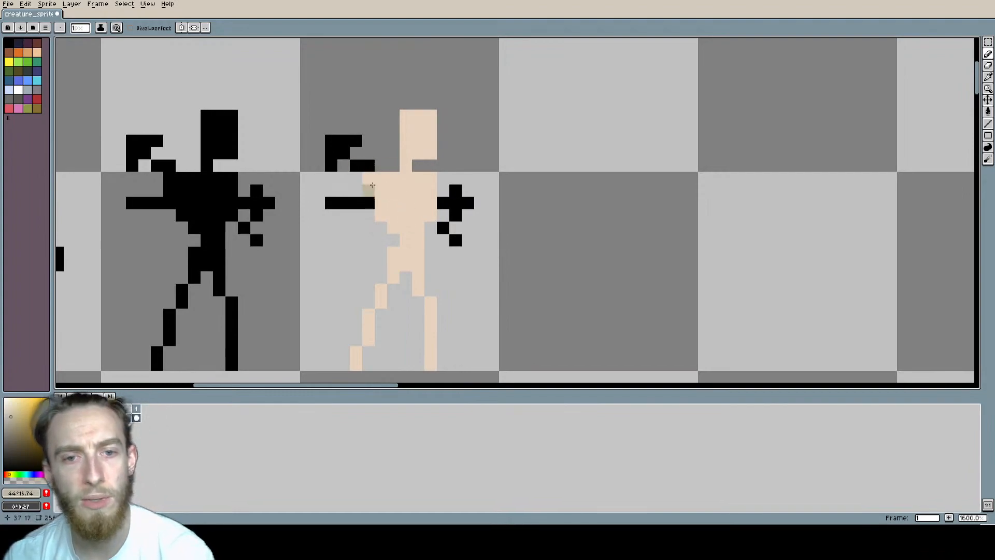
{"action": "left_click", "coordinate": [418, 177]}
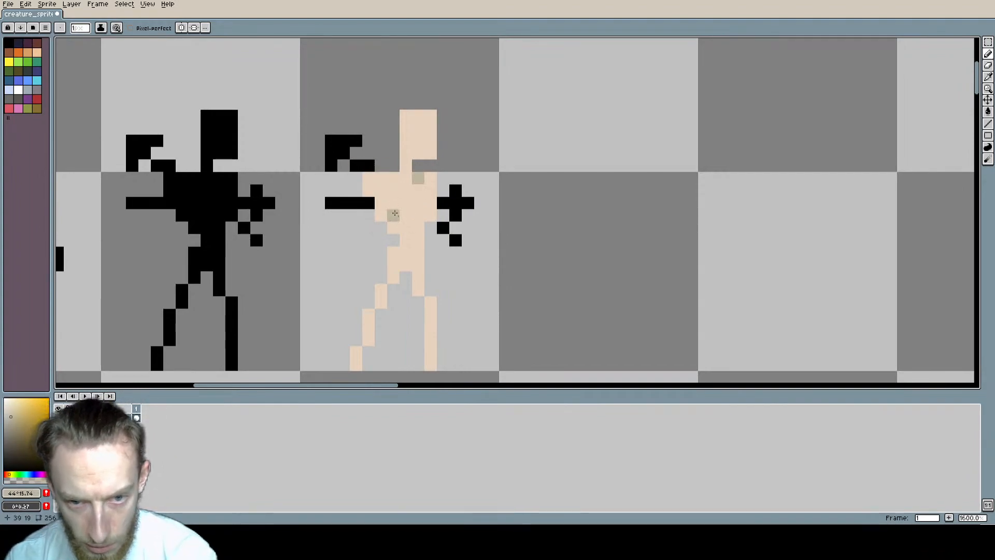
{"action": "left_click", "coordinate": [394, 217], "text": "shift"}
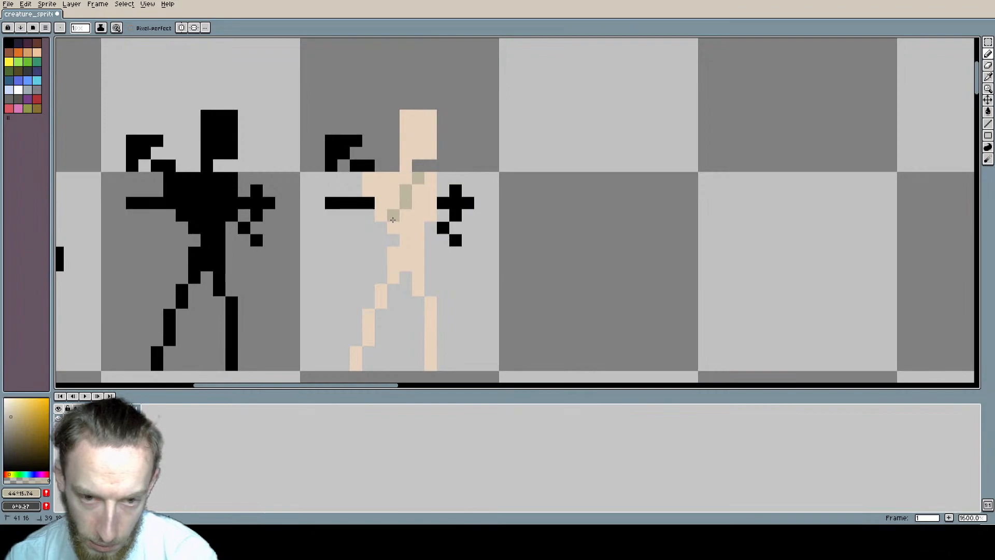
{"action": "mouse_move", "coordinate": [393, 220]}
{"action": "left_mouse_down"}
{"action": "mouse_move", "coordinate": [381, 254]}
{"action": "mouse_move", "coordinate": [396, 288]}
{"action": "mouse_move", "coordinate": [374, 290]}
{"action": "mouse_move", "coordinate": [430, 289]}
{"action": "left_mouse_up"}
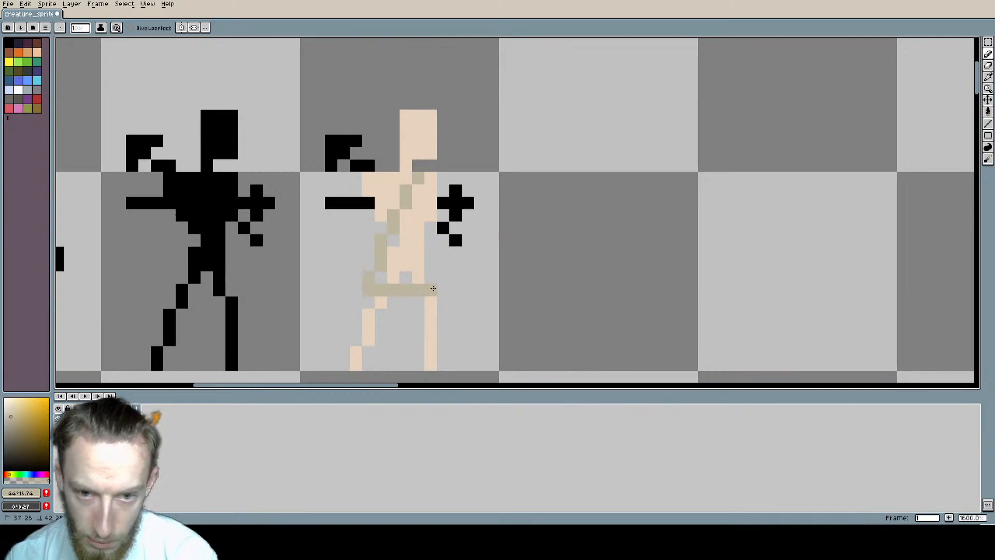
{"action": "left_click", "coordinate": [433, 289], "text": "shift"}
{"action": "left_click", "coordinate": [420, 216], "text": "shift"}
{"action": "left_click", "coordinate": [416, 180], "text": "shift"}
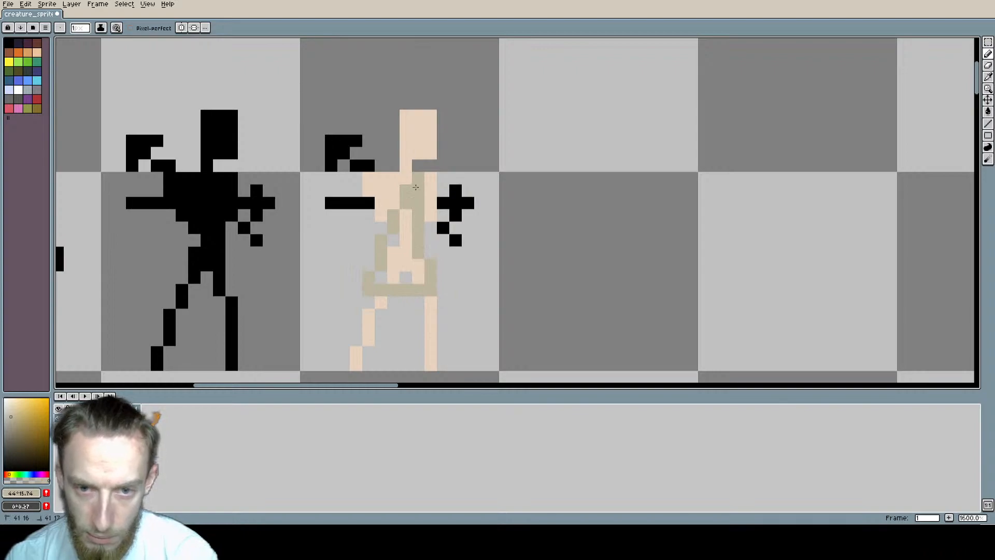
{"action": "mouse_move", "coordinate": [415, 187]}
{"action": "left_mouse_down"}
{"action": "mouse_move", "coordinate": [393, 267]}
{"action": "mouse_move", "coordinate": [412, 275]}
{"action": "mouse_move", "coordinate": [424, 250]}
{"action": "left_mouse_up"}
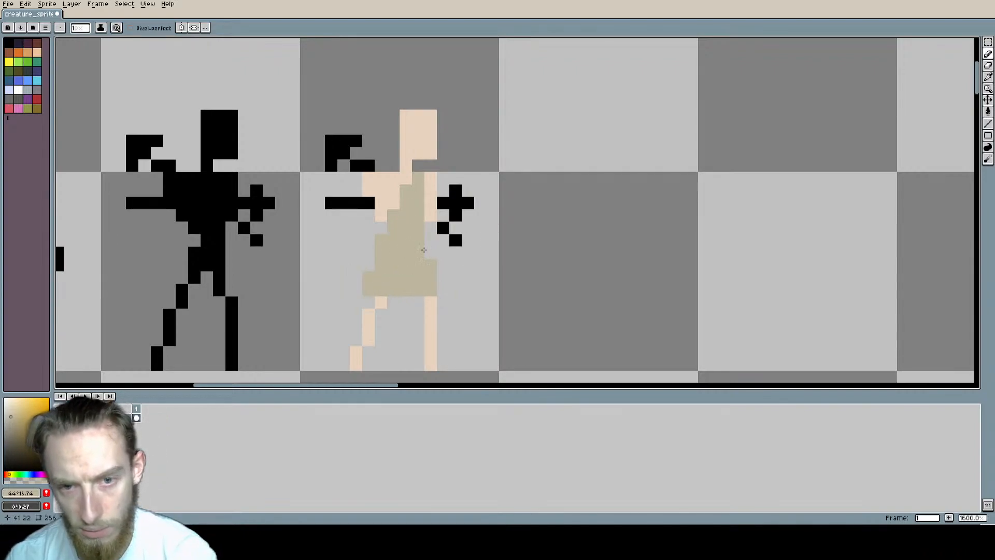
Step: Add a diagonal strap of beige pixels from the third figure's other shoulder across its chest to the tunic
{"action": "scroll", "coordinate": [532, 216], "scroll_direction": "down", "scroll_amount": 2}
{"action": "middle_click_drag", "start_coordinate": [519, 221], "coordinate": [481, 195]}
{"action": "scroll", "coordinate": [445, 193], "scroll_direction": "up", "scroll_amount": 2}
{"action": "middle_click_drag", "start_coordinate": [491, 108], "coordinate": [535, 114]}
{"action": "scroll", "coordinate": [440, 162], "scroll_direction": "up", "scroll_amount": 1}
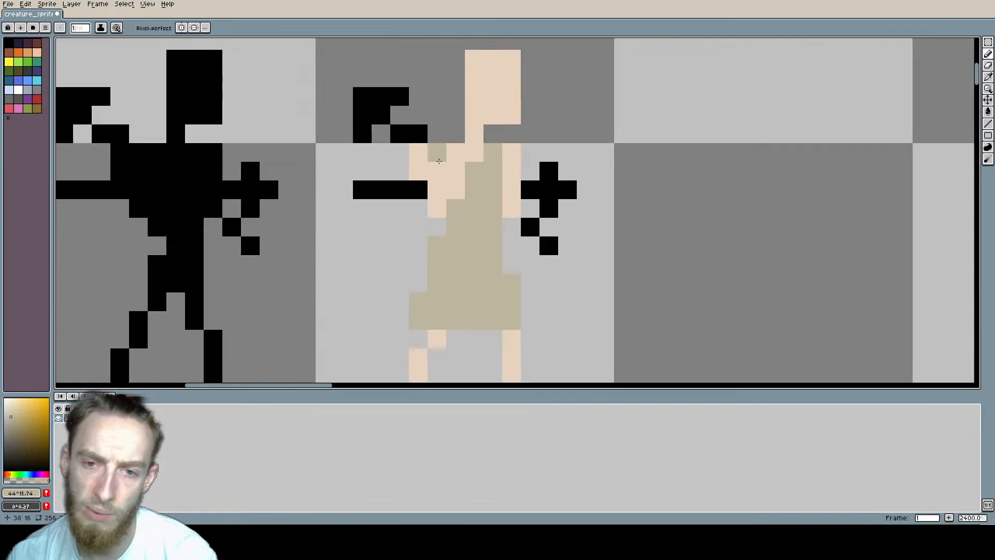
{"action": "left_click", "coordinate": [419, 152]}
{"action": "left_click", "coordinate": [437, 171]}
{"action": "left_click", "coordinate": [456, 190]}
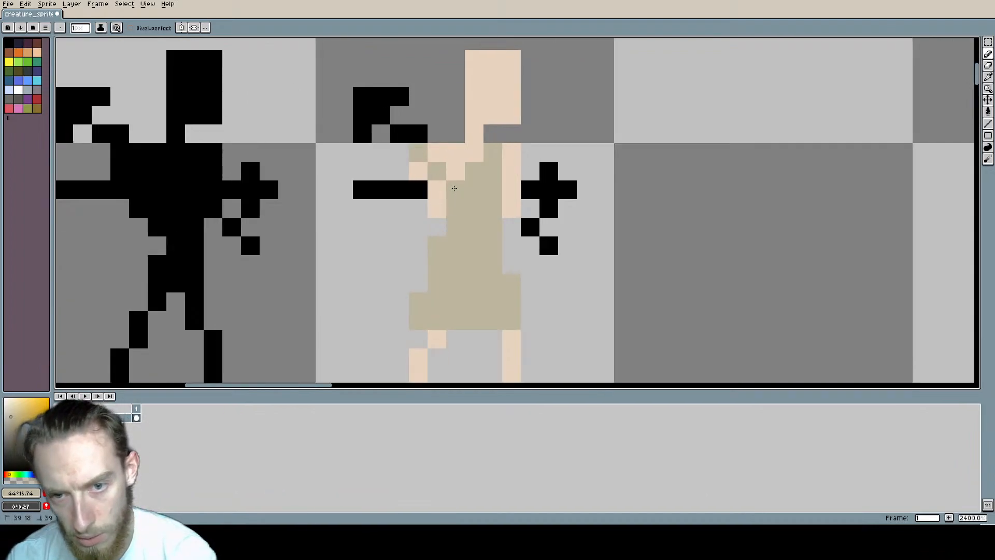
Step: Add peach skin pixels at the waist and the top of the bent leg, and erase a notch in the hem between the legs
{"action": "scroll", "coordinate": [397, 171], "scroll_direction": "down", "scroll_amount": 2}
{"action": "middle_click_drag", "start_coordinate": [396, 171], "coordinate": [381, 168]}
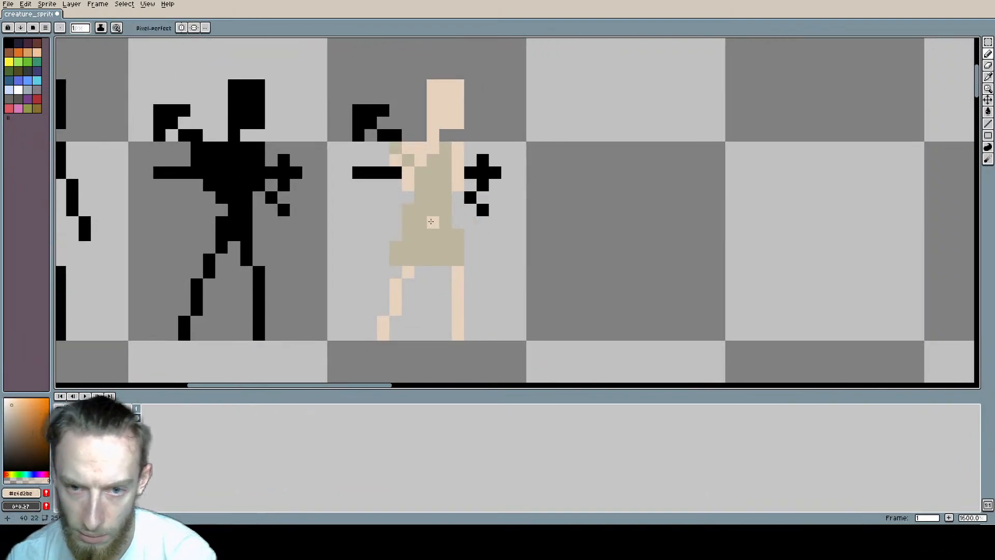
{"action": "left_click", "coordinate": [433, 210]}
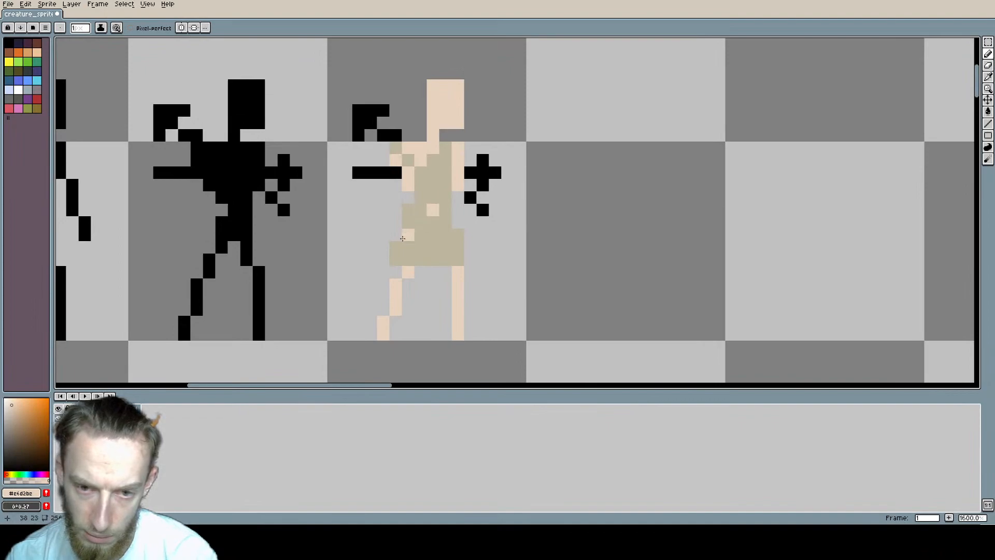
{"action": "left_click", "coordinate": [408, 260]}
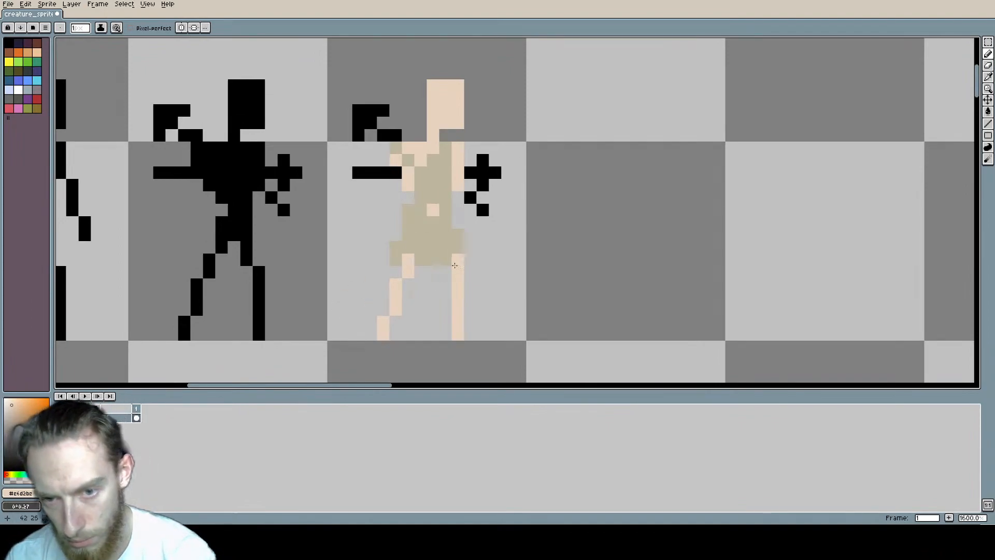
{"action": "key", "text": "e"}
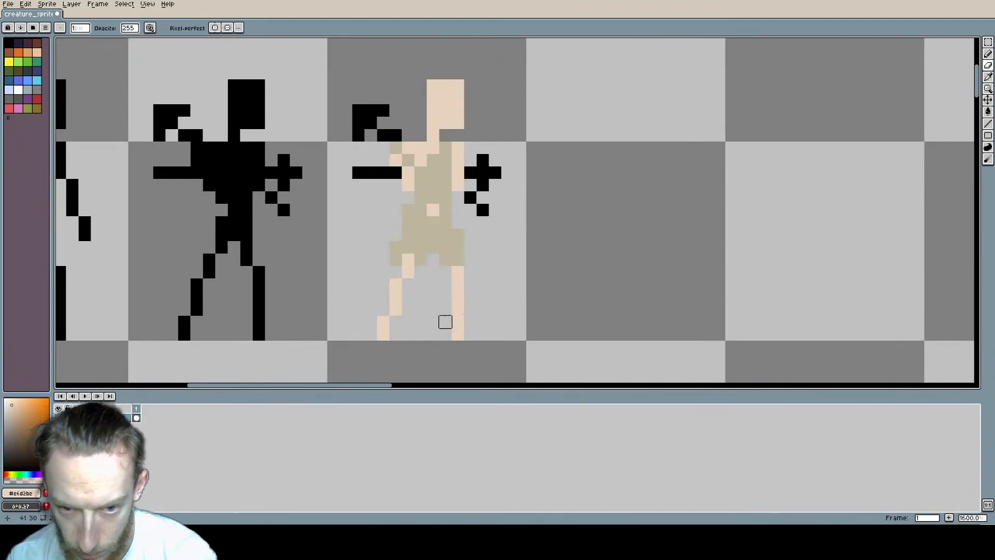
{"action": "scroll", "coordinate": [477, 248], "scroll_direction": "up", "scroll_amount": 2}
{"action": "scroll", "coordinate": [489, 243], "scroll_direction": "down", "scroll_amount": 5}
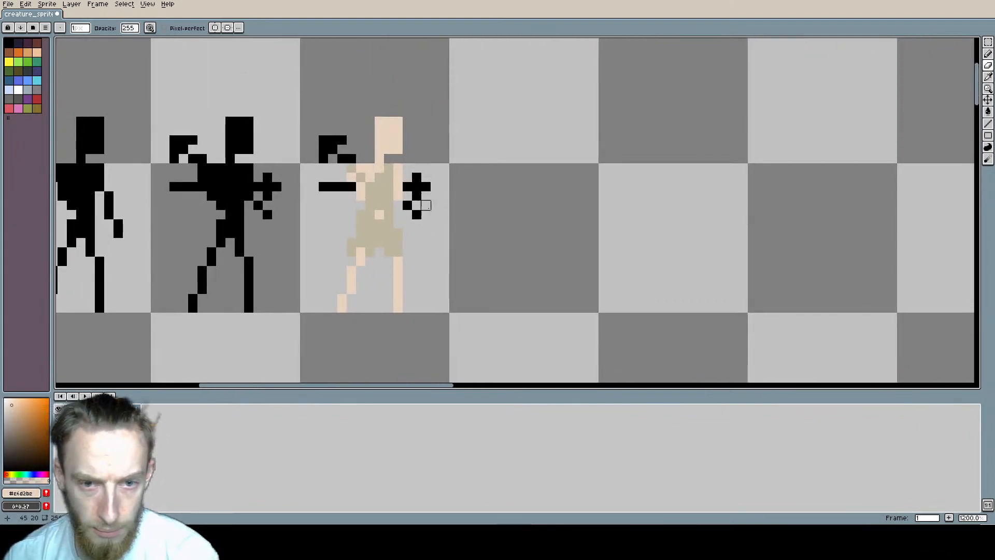
Step: Extend the peach mark at the waist by one diagonal pixel towards the cross-shaped arm
{"action": "scroll", "coordinate": [369, 200], "scroll_direction": "up", "scroll_amount": 2}
{"action": "key", "text": "i"}
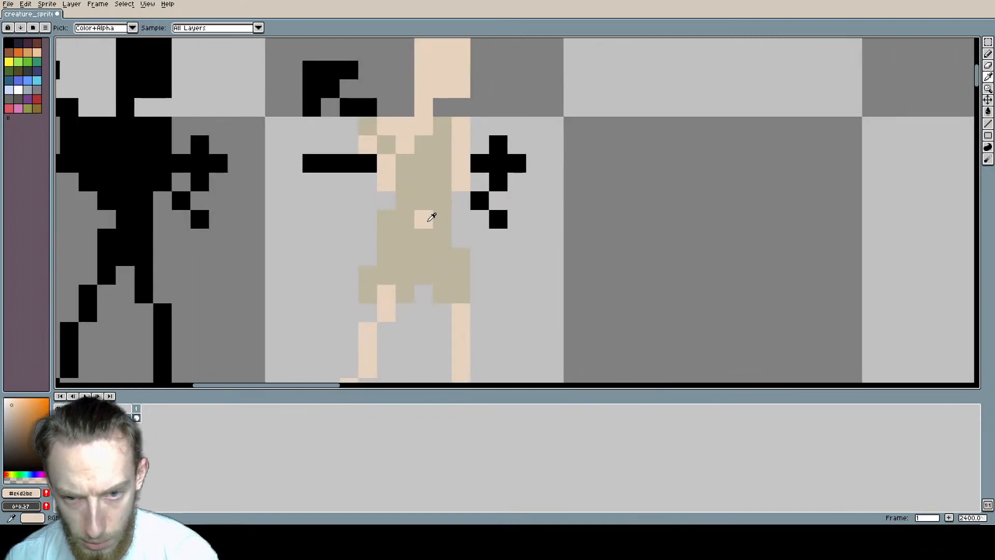
{"action": "key", "text": "b"}
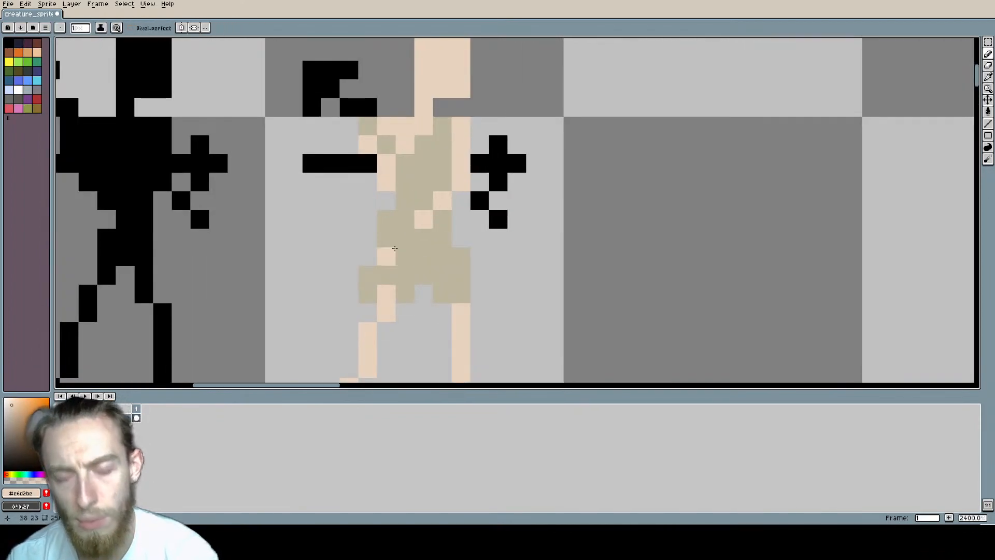
{"action": "scroll", "coordinate": [433, 182], "scroll_direction": "down", "scroll_amount": 2}
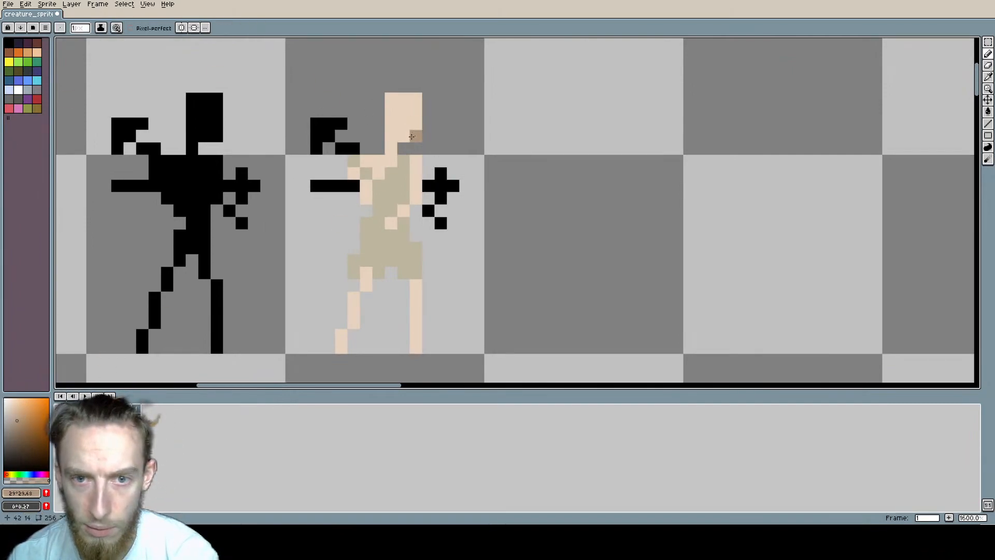
{"action": "mouse_move", "coordinate": [404, 136]}
{"action": "left_mouse_down"}
{"action": "mouse_move", "coordinate": [416, 137]}
{"action": "mouse_move", "coordinate": [418, 98]}
{"action": "left_mouse_up"}
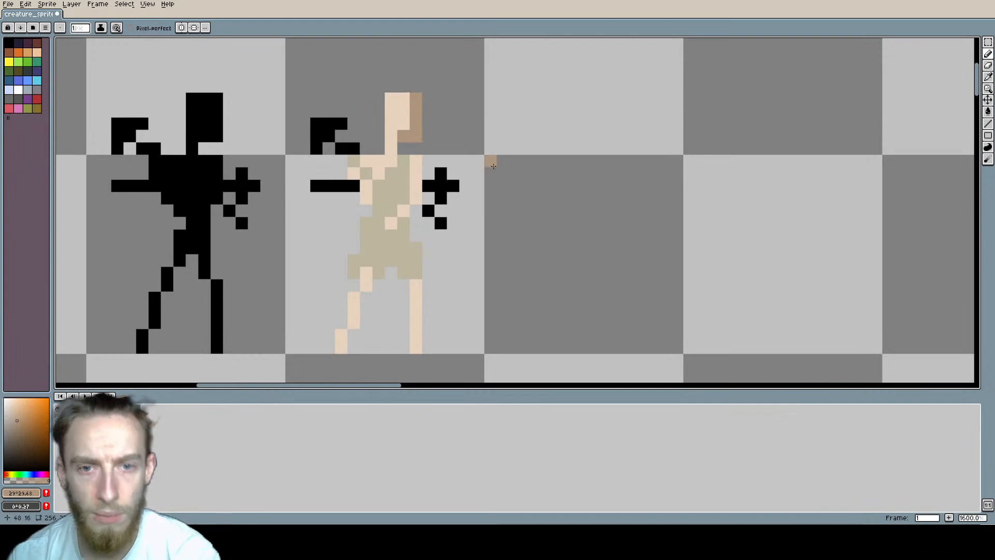
{"action": "key", "text": "ctrl+z"}
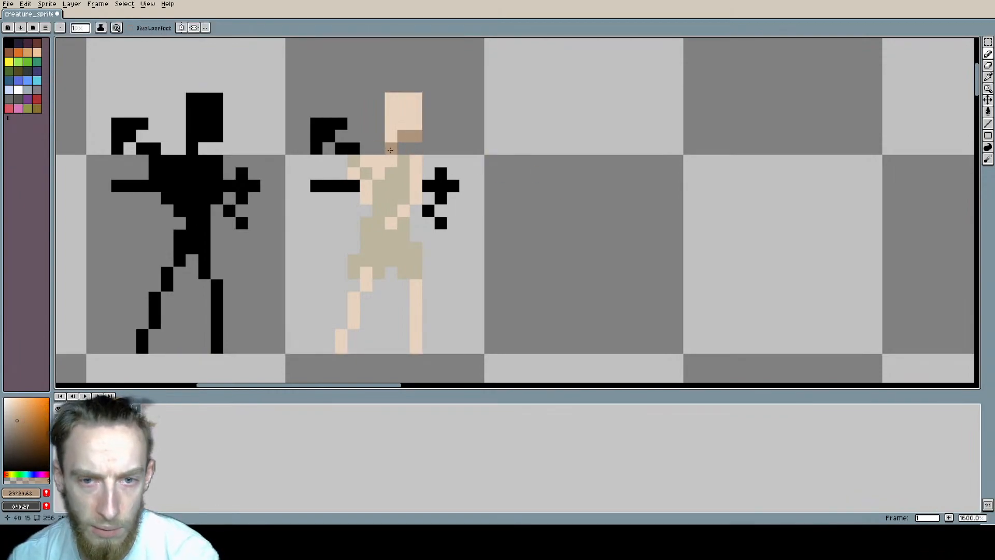
{"action": "key", "text": "ctrl+z"}
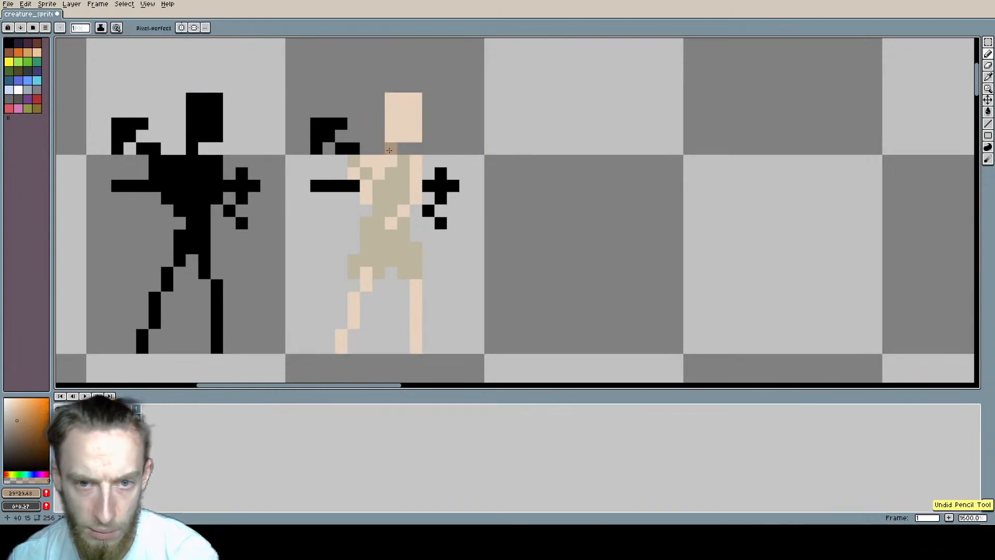
Step: Shade the neck, the torso's bare edge, the diagonal waist pixels and the straight leg in brown with hue 29, saturation 29 and value 68
{"action": "mouse_move", "coordinate": [415, 173]}
{"action": "left_mouse_down"}
{"action": "mouse_move", "coordinate": [416, 158]}
{"action": "mouse_move", "coordinate": [415, 199]}
{"action": "mouse_move", "coordinate": [391, 223]}
{"action": "left_mouse_up"}
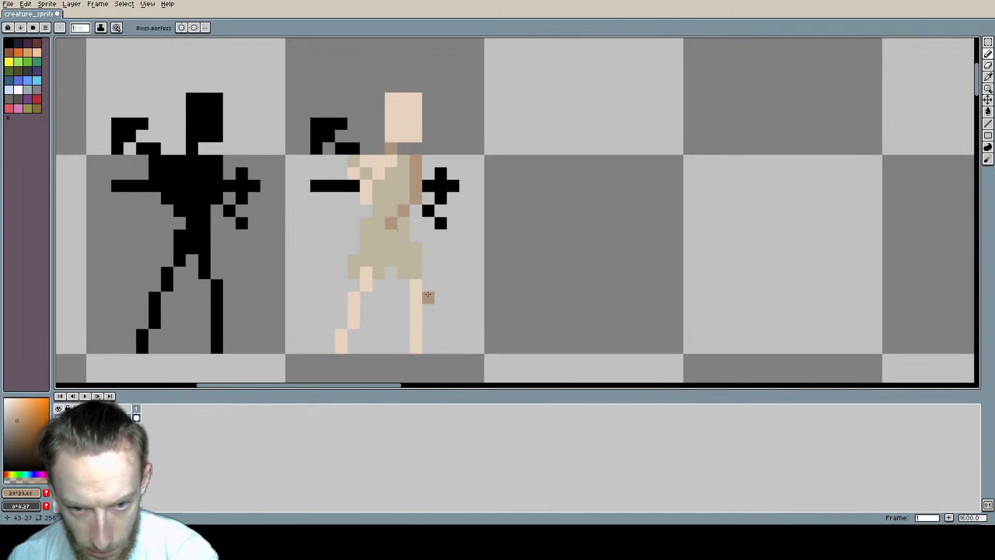
{"action": "left_click_drag", "start_coordinate": [415, 285], "coordinate": [415, 346]}
{"action": "scroll", "coordinate": [526, 241], "scroll_direction": "down", "scroll_amount": 2}
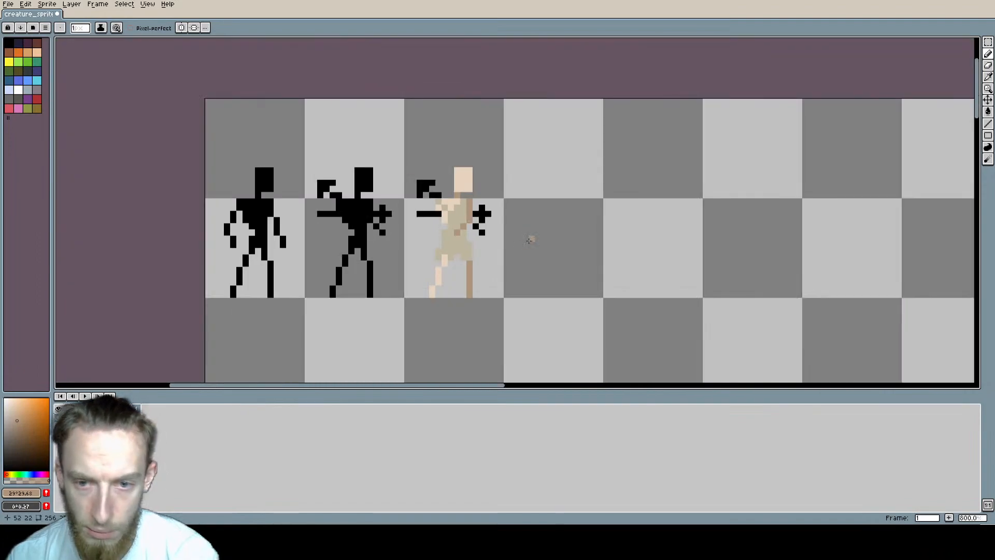
Step: Add brown shadow pixels on the chest beside the strap and at the top of the bent leg
{"action": "middle_click_drag", "start_coordinate": [527, 239], "coordinate": [449, 215]}
{"action": "scroll", "coordinate": [393, 185], "scroll_direction": "up", "scroll_amount": 3}
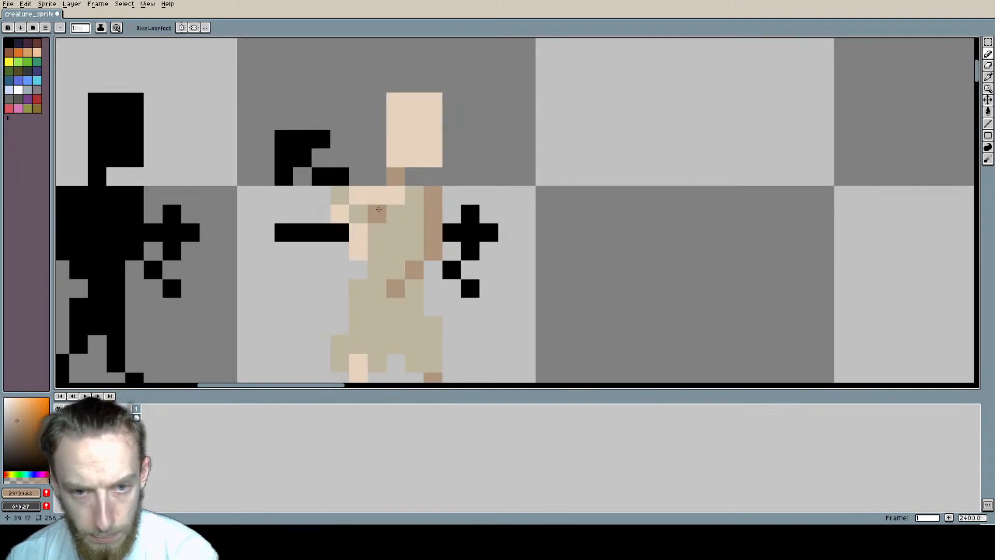
{"action": "scroll", "coordinate": [471, 259], "scroll_direction": "down", "scroll_amount": 4}
{"action": "scroll", "coordinate": [557, 178], "scroll_direction": "up", "scroll_amount": 2}
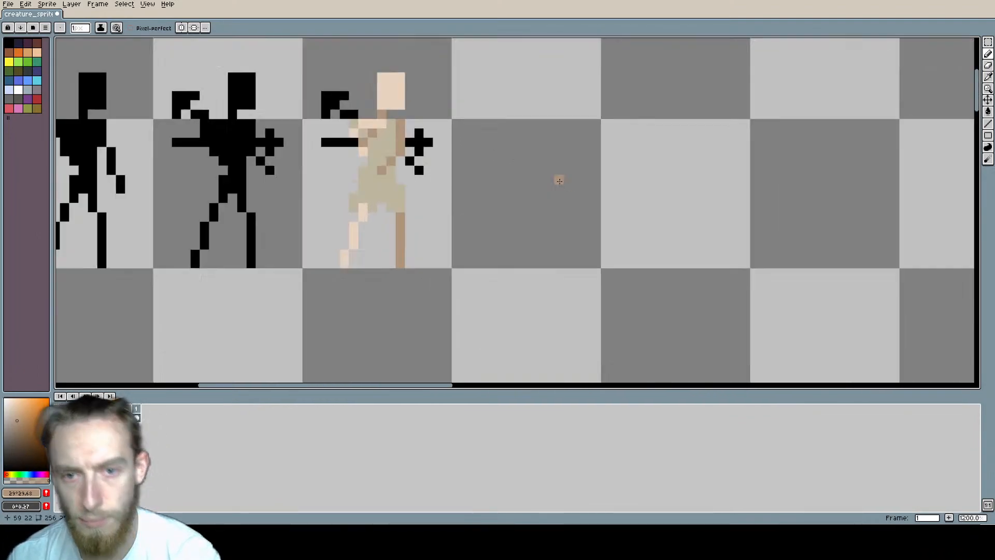
{"action": "scroll", "coordinate": [518, 182], "scroll_direction": "down", "scroll_amount": 2}
{"action": "middle_click_drag", "start_coordinate": [505, 185], "coordinate": [531, 208]}
{"action": "scroll", "coordinate": [440, 218], "scroll_direction": "up", "scroll_amount": 2}
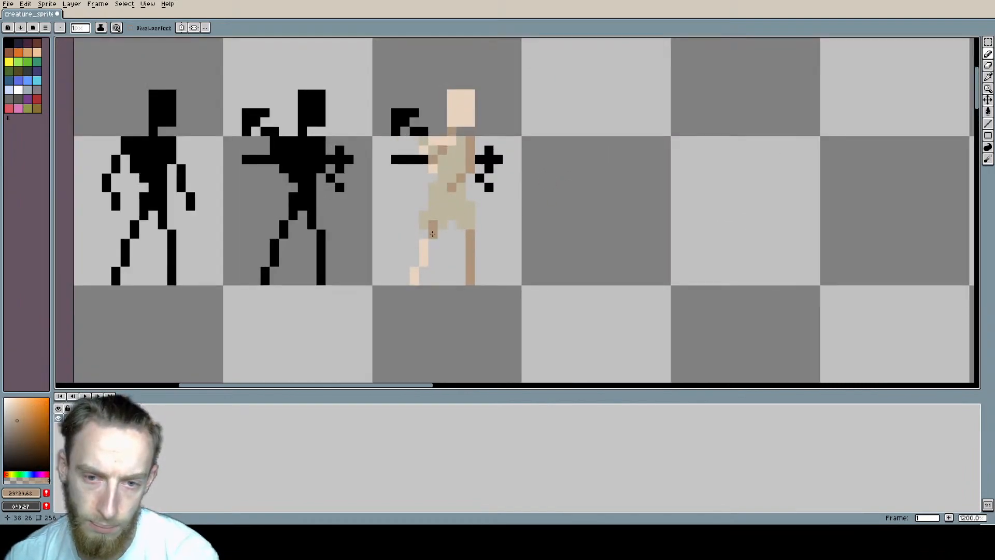
Step: Shade the tunic's hem and the area below the waist mark in a darker olive beige with hue 44
{"action": "key", "text": "i"}
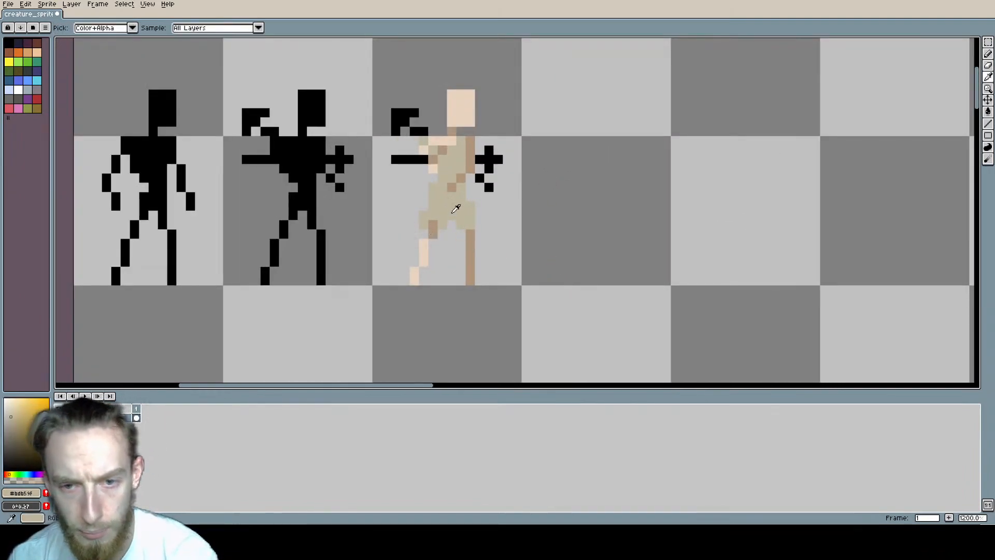
{"action": "key", "text": "b"}
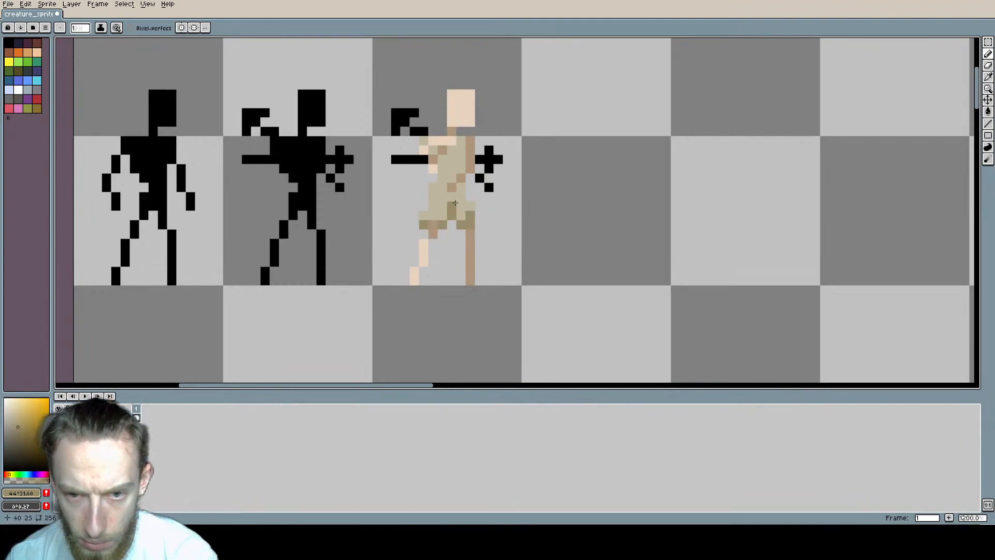
{"action": "left_click", "coordinate": [459, 190]}
{"action": "left_click", "coordinate": [444, 215]}
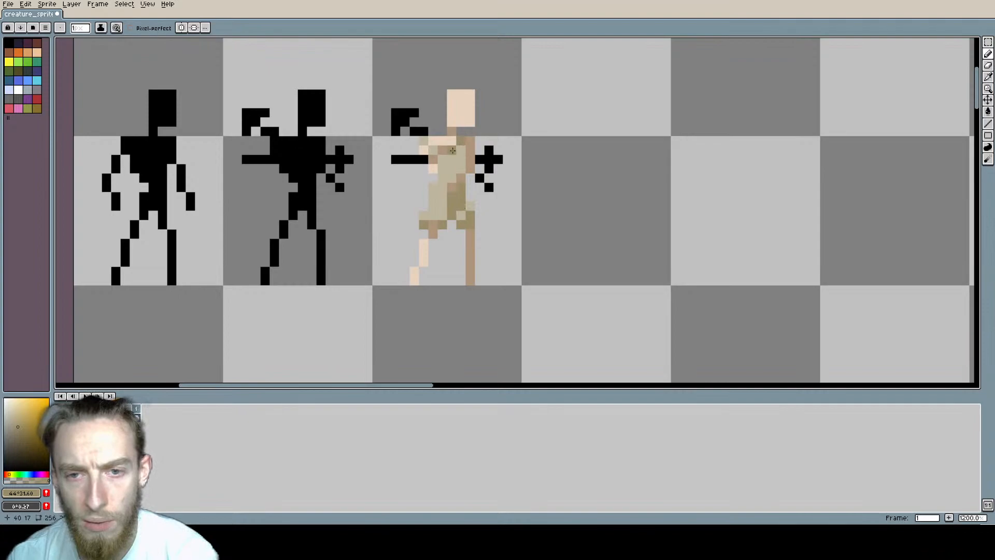
Step: Examine the shaded third figure's colours and pose beside the two black silhouettes
{"action": "scroll", "coordinate": [443, 161], "scroll_direction": "down", "scroll_amount": 4}
{"action": "scroll", "coordinate": [540, 213], "scroll_direction": "up", "scroll_amount": 1}
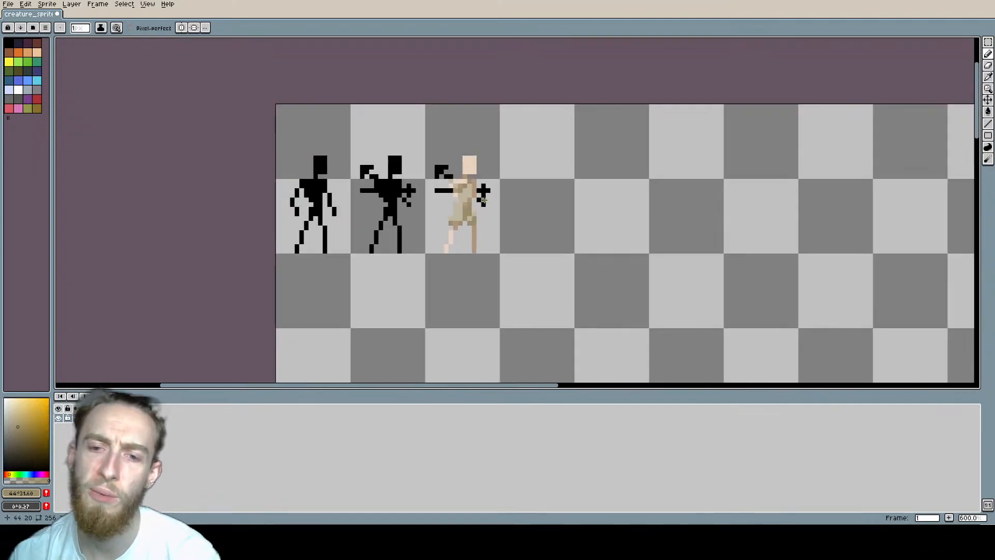
{"action": "scroll", "coordinate": [509, 186], "scroll_direction": "down", "scroll_amount": 2}
{"action": "scroll", "coordinate": [509, 188], "scroll_direction": "up", "scroll_amount": 6}
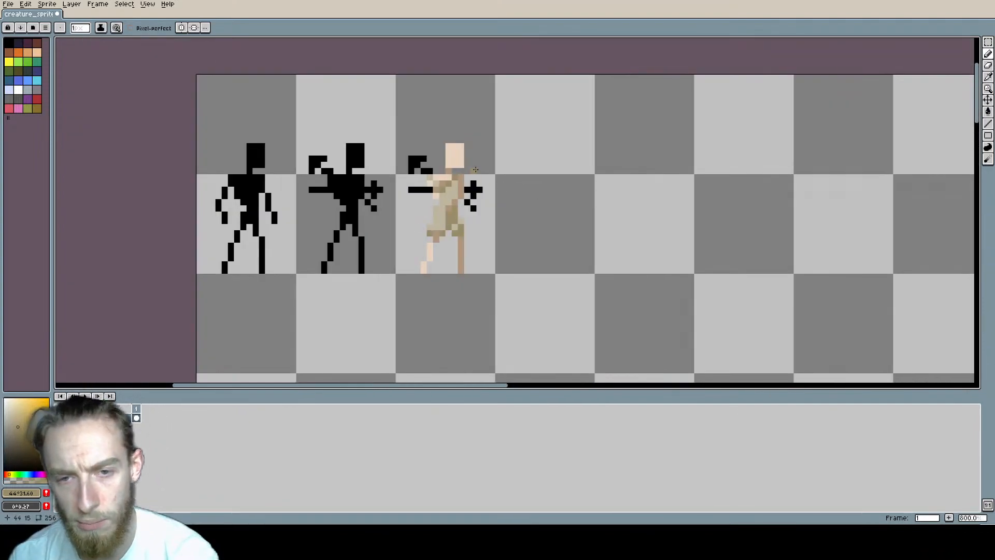
{"action": "middle_click_drag", "start_coordinate": [511, 189], "coordinate": [504, 191]}
{"action": "mouse_move", "coordinate": [515, 233]}
{"action": "middle_mouse_down"}
{"action": "mouse_move", "coordinate": [487, 170]}
{"action": "mouse_move", "coordinate": [524, 193]}
{"action": "mouse_move", "coordinate": [529, 208]}
{"action": "mouse_move", "coordinate": [512, 223]}
{"action": "middle_mouse_up"}
{"action": "scroll", "coordinate": [523, 194], "scroll_direction": "down", "scroll_amount": 1}
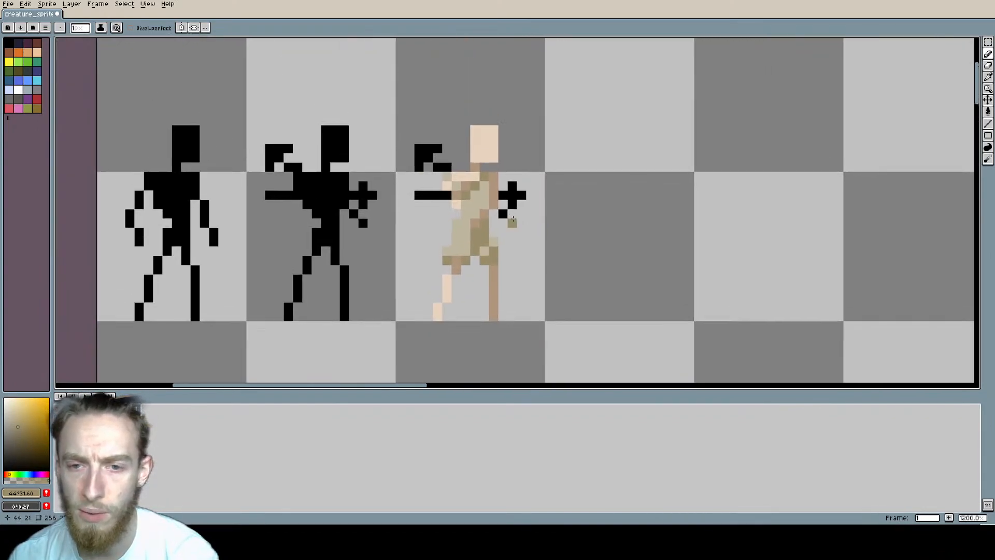
{"action": "scroll", "coordinate": [499, 204], "scroll_direction": "up", "scroll_amount": 1}
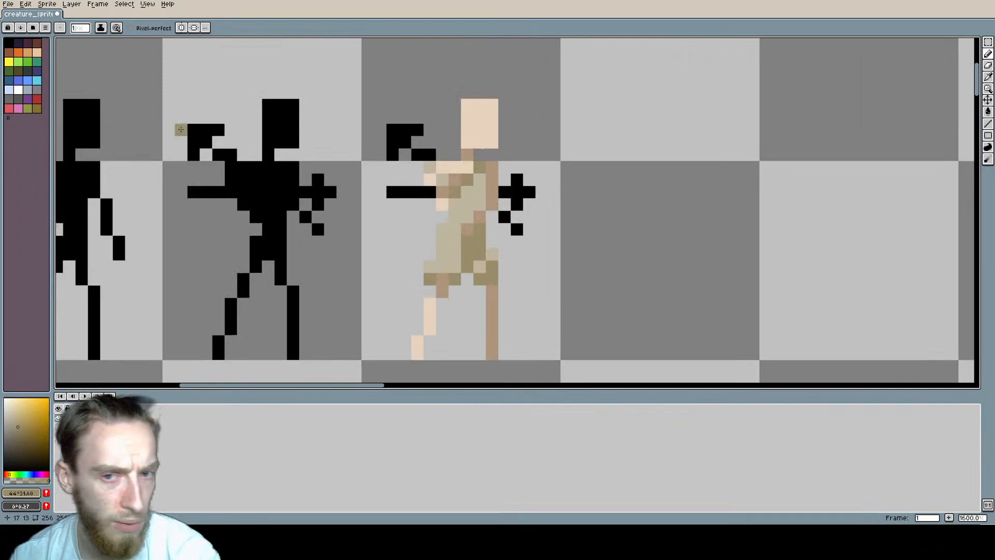
Step: Copy the shaded third figure into the empty cell beside it and save the sprite sheet
{"action": "scroll", "coordinate": [263, 175], "scroll_direction": "down", "scroll_amount": 2}
{"action": "middle_click_drag", "start_coordinate": [263, 175], "coordinate": [254, 188]}
{"action": "key", "text": "m"}
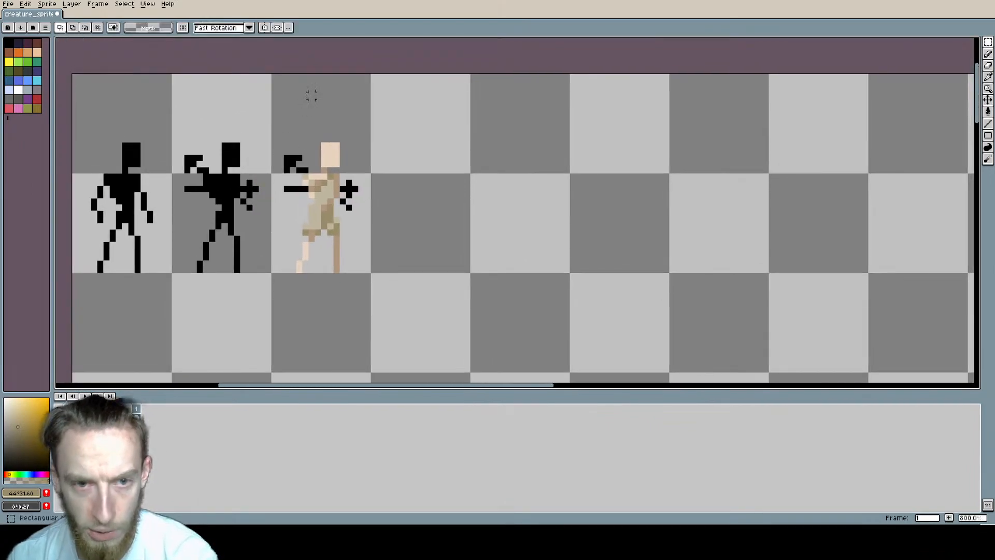
{"action": "left_click_drag", "start_coordinate": [311, 95], "coordinate": [420, 190]}
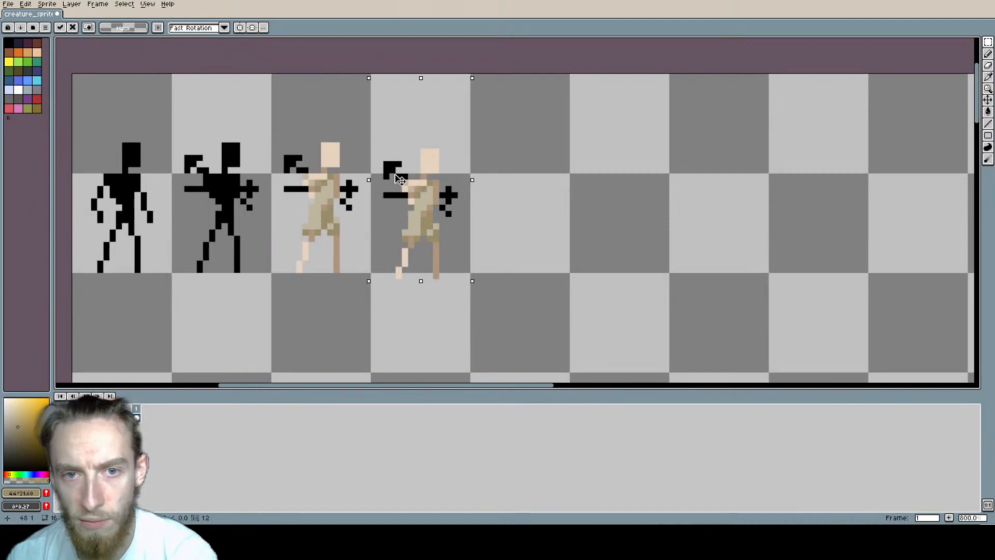
{"action": "scroll", "coordinate": [416, 204], "scroll_direction": "up", "scroll_amount": 2}
{"action": "middle_click_drag", "start_coordinate": [369, 176], "coordinate": [397, 179]}
{"action": "key", "text": "ctrl+d"}
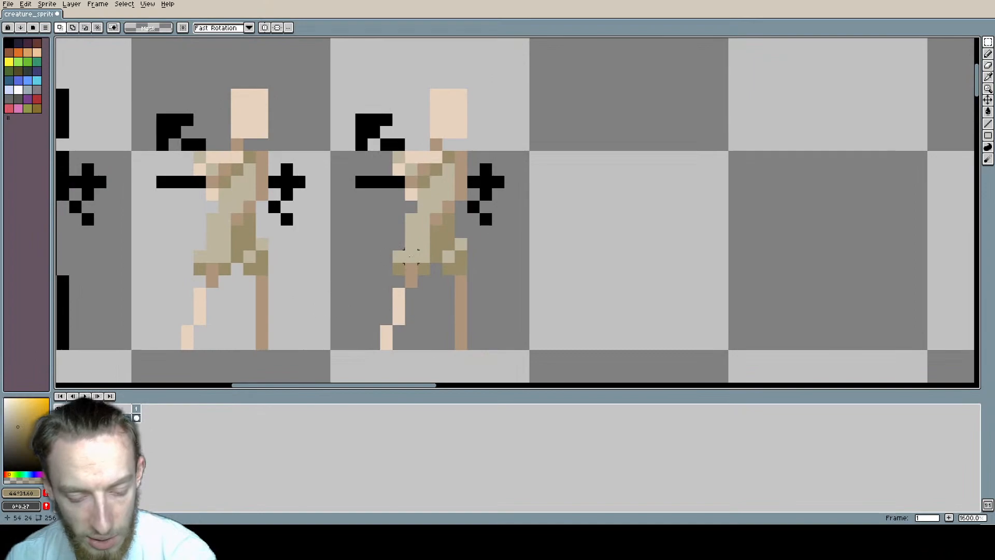
{"action": "key", "text": "ctrl+s"}
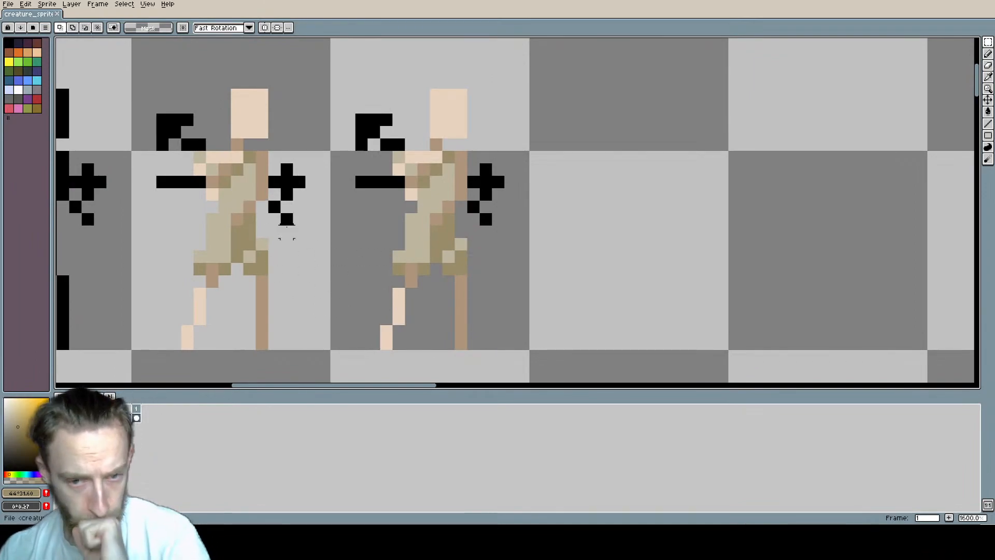
Step: Recolour the hooked hand of the fourth figure's raised arm in pale lilac #c3bac8
{"action": "middle_click_drag", "start_coordinate": [481, 171], "coordinate": [414, 194]}
{"action": "key", "text": "b"}
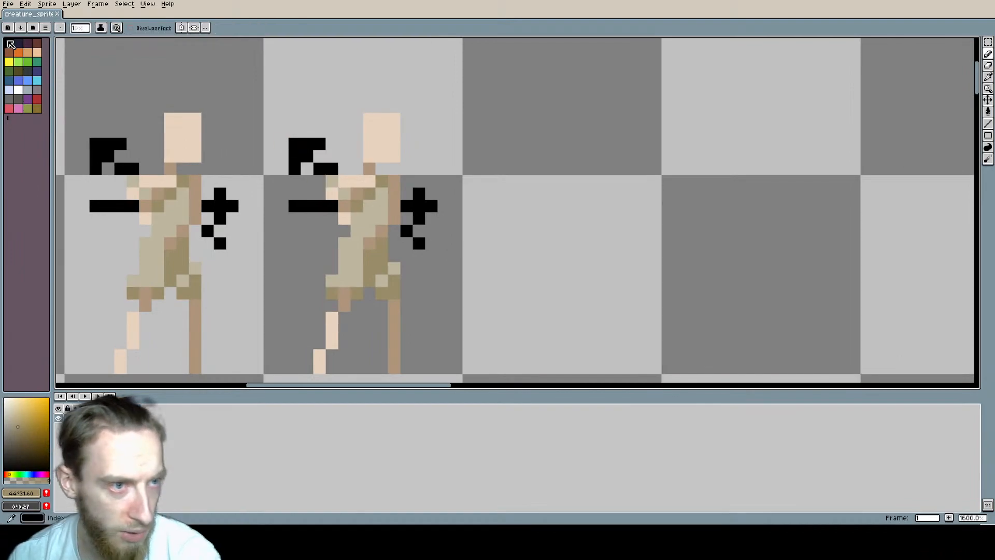
{"action": "left_click", "coordinate": [37, 90]}
{"action": "left_click", "coordinate": [15, 412]}
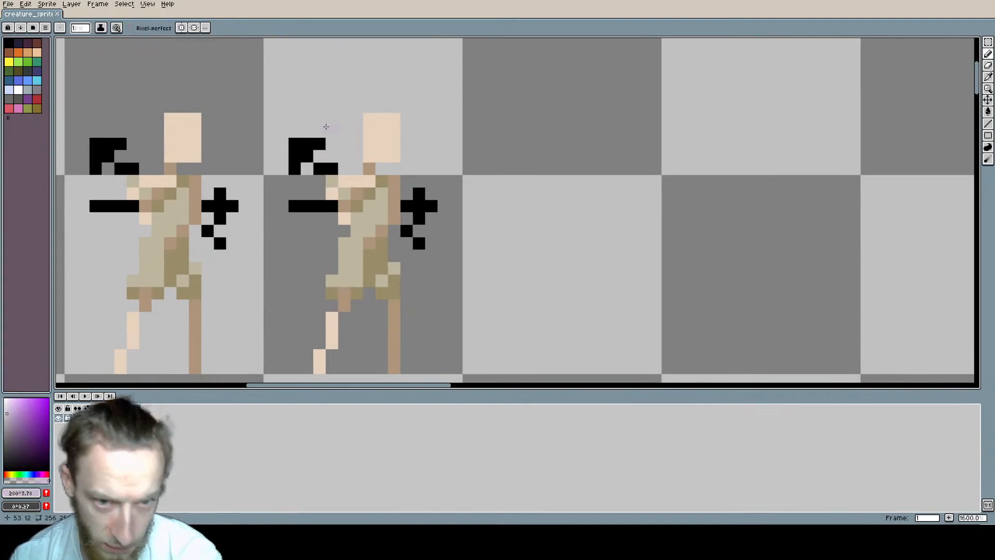
{"action": "mouse_move", "coordinate": [294, 169]}
{"action": "left_mouse_down"}
{"action": "mouse_move", "coordinate": [294, 144]}
{"action": "mouse_move", "coordinate": [306, 154]}
{"action": "mouse_move", "coordinate": [319, 144]}
{"action": "left_mouse_up"}
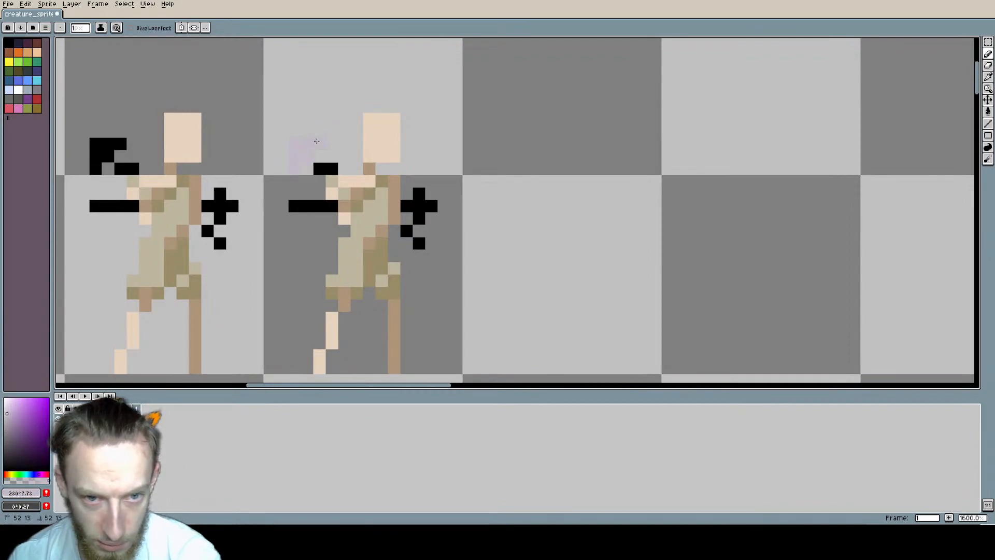
Step: Add a new layer behind the figures and fill it with dark brown, hue 31, saturation 29 and value 22
{"action": "key", "text": "shift+n"}
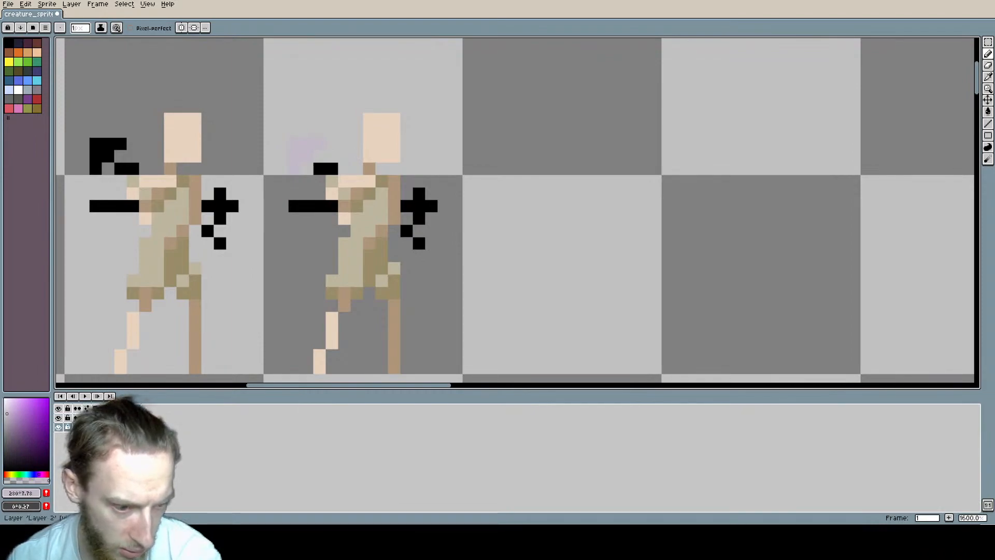
{"action": "key", "text": "g"}
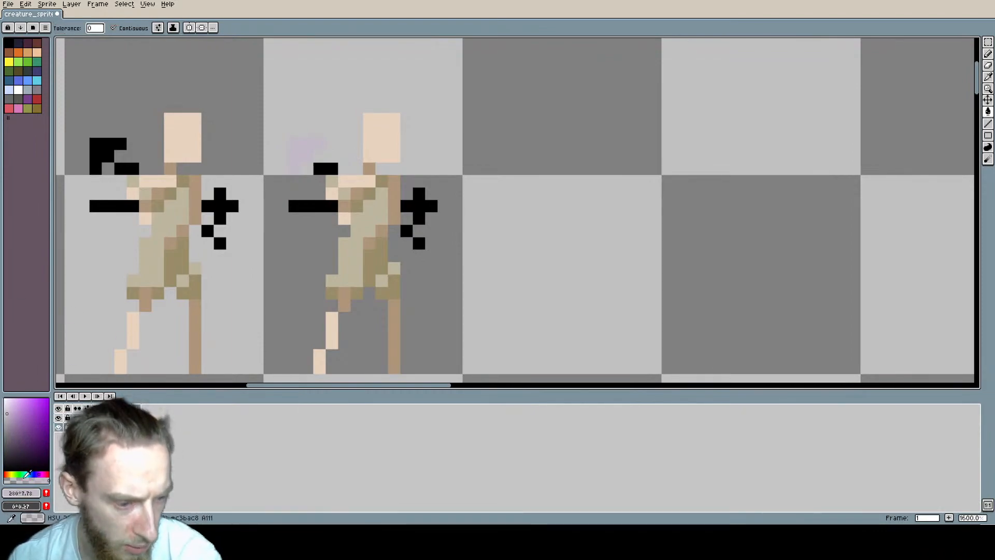
{"action": "left_click_drag", "start_coordinate": [27, 473], "coordinate": [8, 473]}
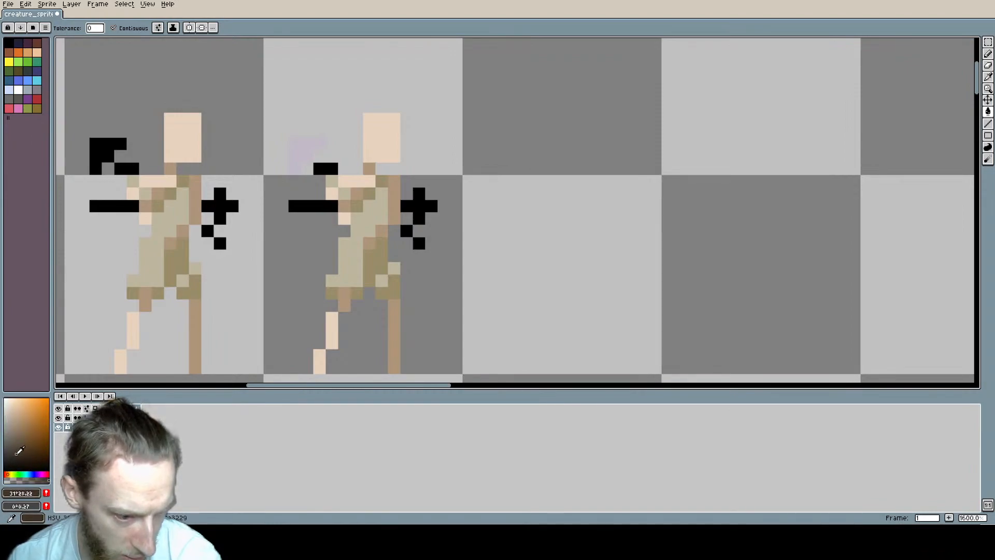
{"action": "left_click", "coordinate": [309, 115]}
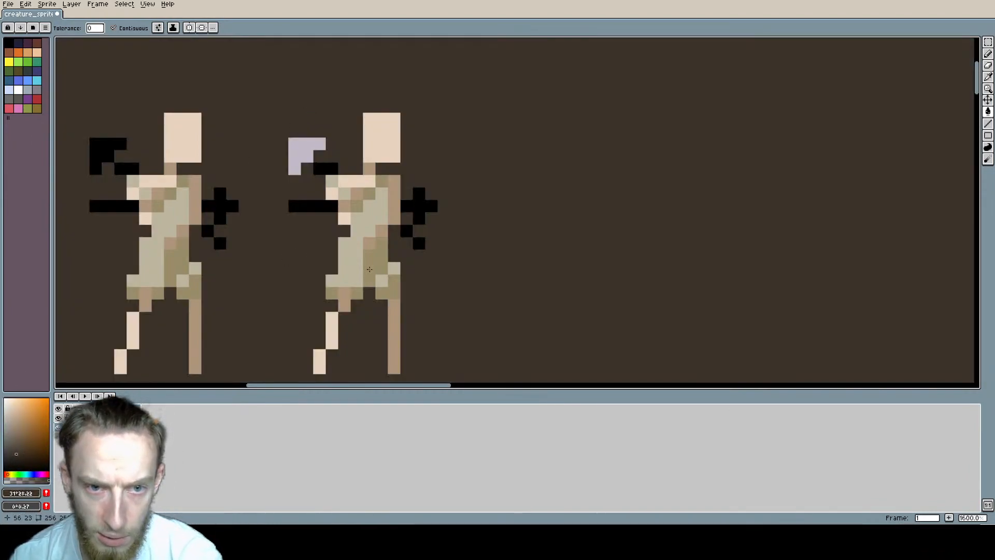
{"action": "scroll", "coordinate": [314, 257], "scroll_direction": "down", "scroll_amount": 4}
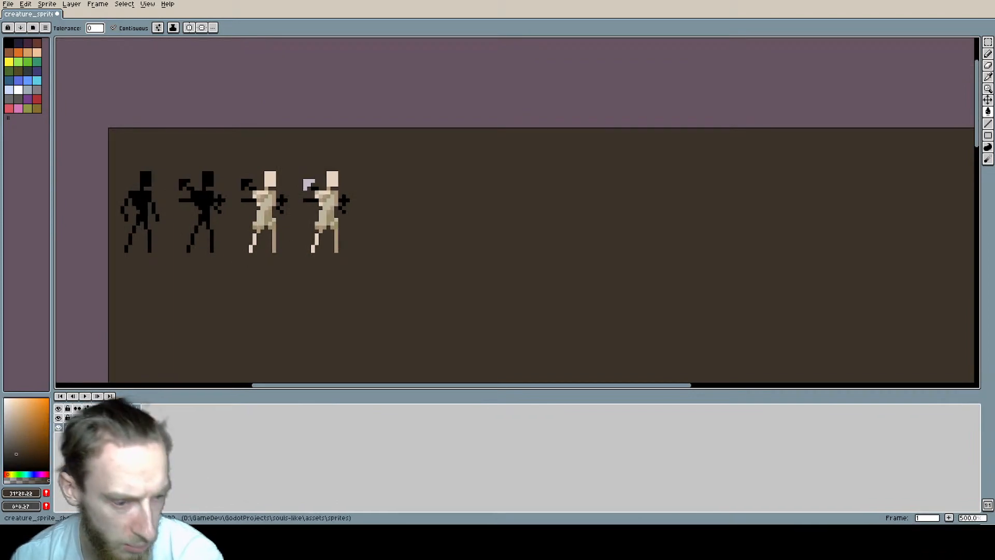
Step: Lock the brown background layer and make the figures' layer active
{"action": "left_click", "coordinate": [155, 470]}
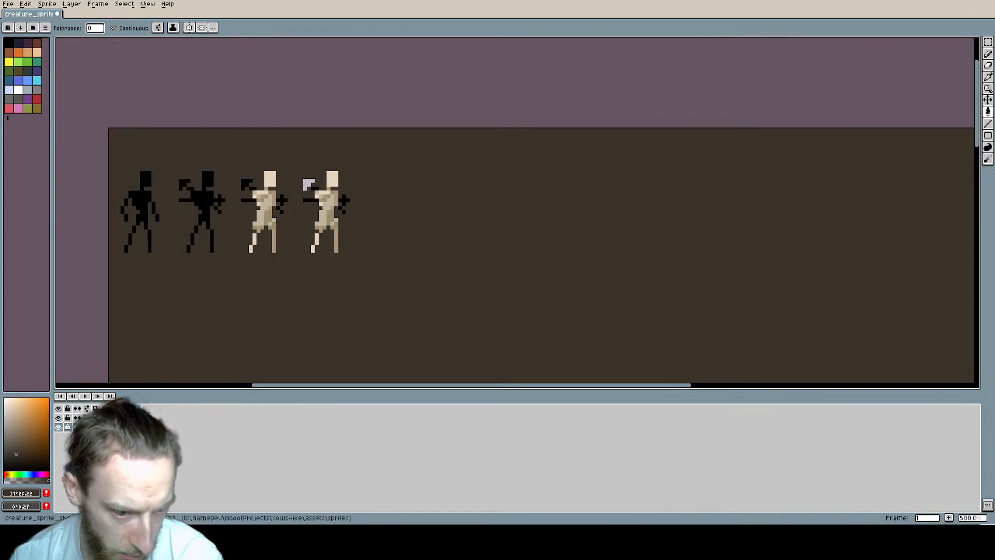
{"action": "left_click", "coordinate": [68, 427]}
{"action": "left_click", "coordinate": [104, 418]}
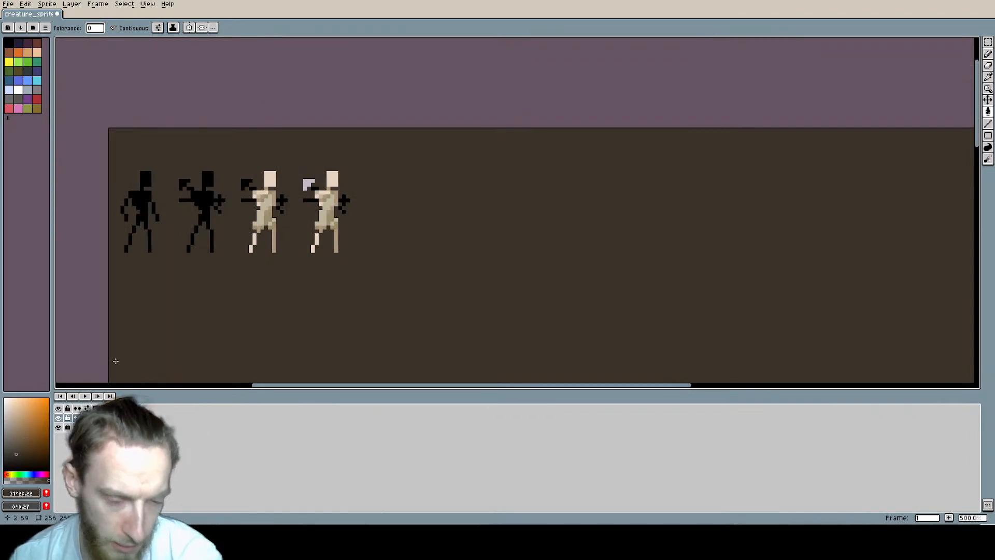
{"action": "key", "text": "i"}
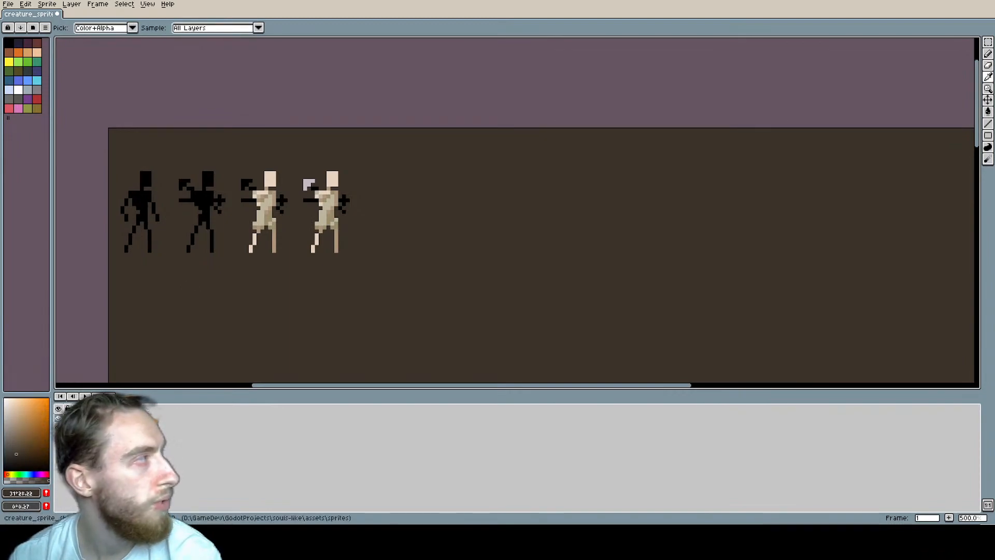
{"action": "key", "text": "g"}
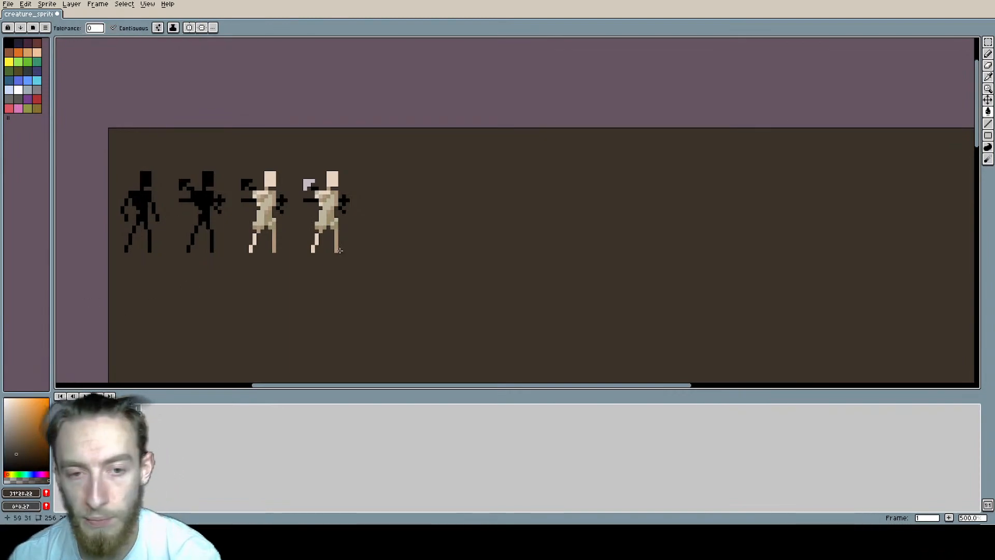
Step: Fill the fourth figure's remaining black arm parts on both sides with the sampled lilac #c3bac8
{"action": "scroll", "coordinate": [336, 176], "scroll_direction": "up", "scroll_amount": 1}
{"action": "middle_click_drag", "start_coordinate": [317, 175], "coordinate": [408, 168]}
{"action": "scroll", "coordinate": [403, 169], "scroll_direction": "up", "scroll_amount": 2}
{"action": "key", "text": "i"}
{"action": "left_click", "coordinate": [387, 193]}
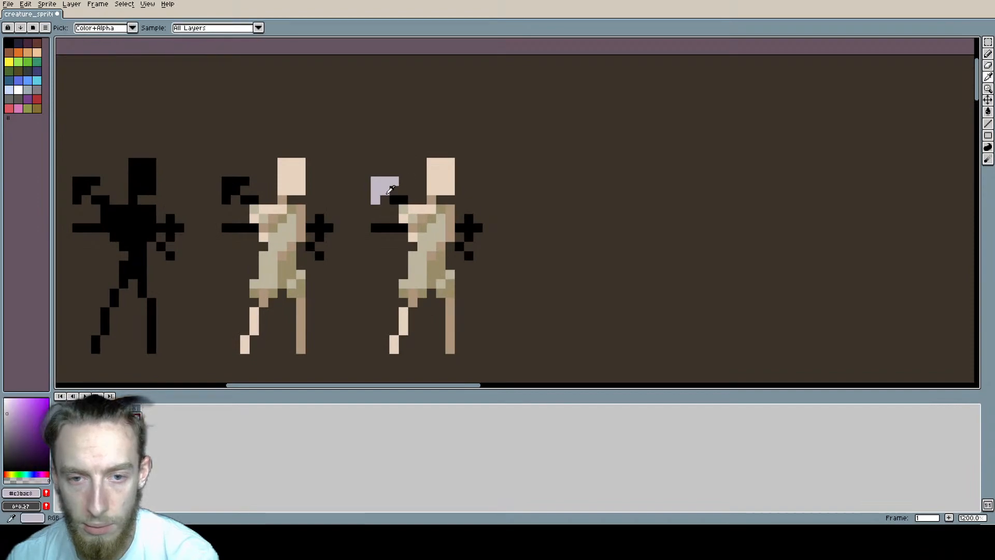
{"action": "key", "text": "g"}
{"action": "scroll", "coordinate": [391, 199], "scroll_direction": "up", "scroll_amount": 1}
{"action": "left_click", "coordinate": [400, 199]}
{"action": "left_click", "coordinate": [376, 237]}
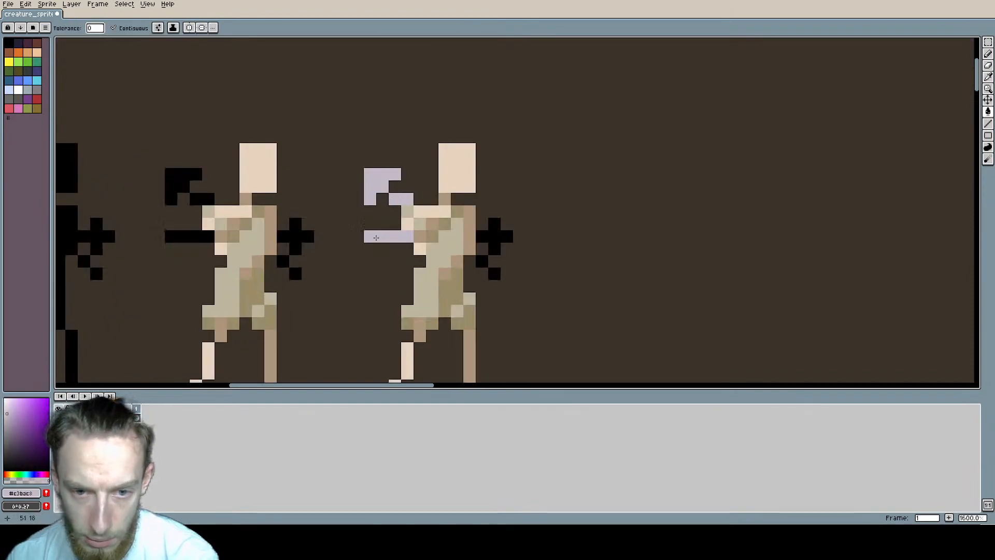
{"action": "left_click", "coordinate": [492, 238]}
{"action": "left_click", "coordinate": [482, 263]}
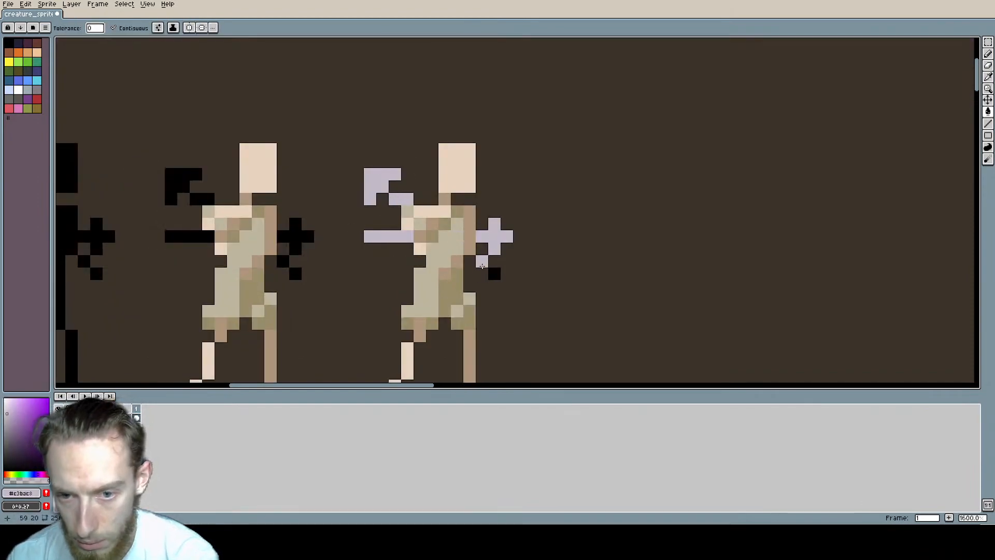
{"action": "left_click", "coordinate": [494, 274]}
Step: Shade the raised arm's inner pixels and the two diagonal pixels of the arm behind the back in the palette's purplish grey
{"action": "middle_click_drag", "start_coordinate": [382, 269], "coordinate": [331, 258]}
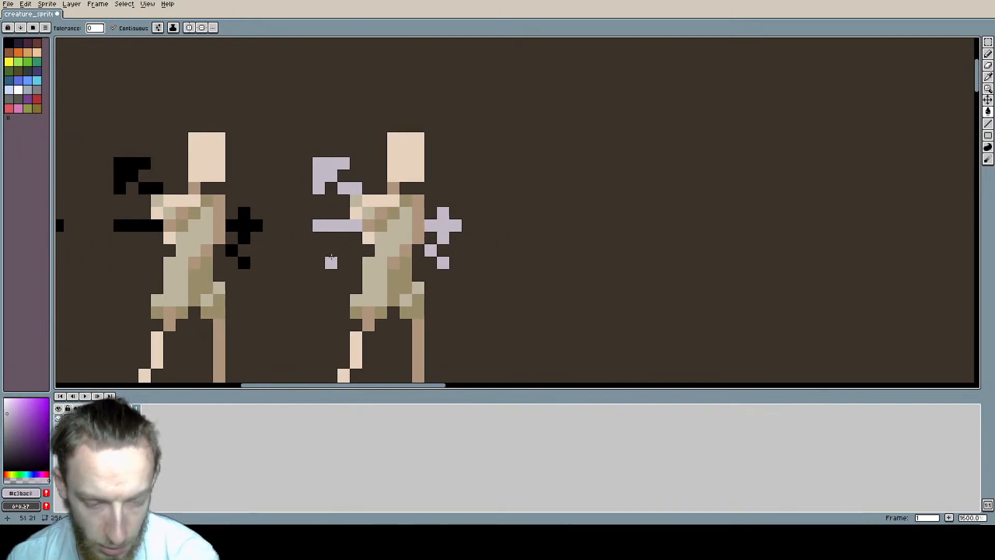
{"action": "key", "text": "i"}
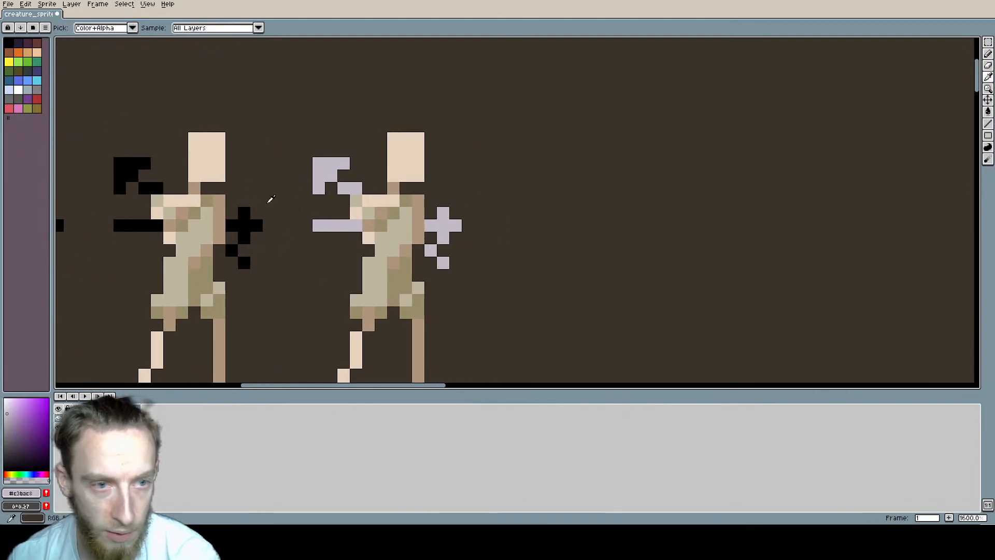
{"action": "key", "text": "b"}
{"action": "left_click", "coordinate": [37, 89]}
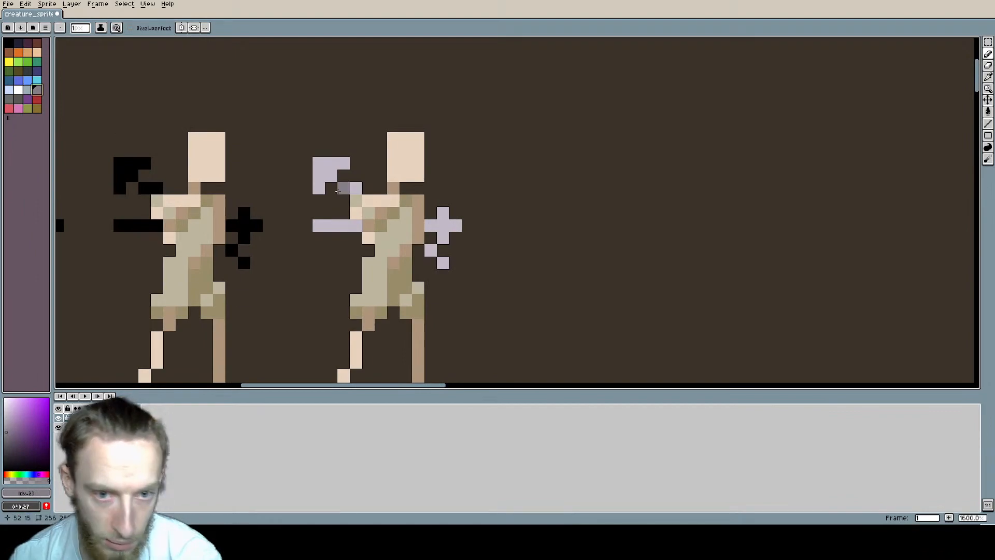
{"action": "left_click", "coordinate": [344, 189]}
{"action": "left_click", "coordinate": [332, 176]}
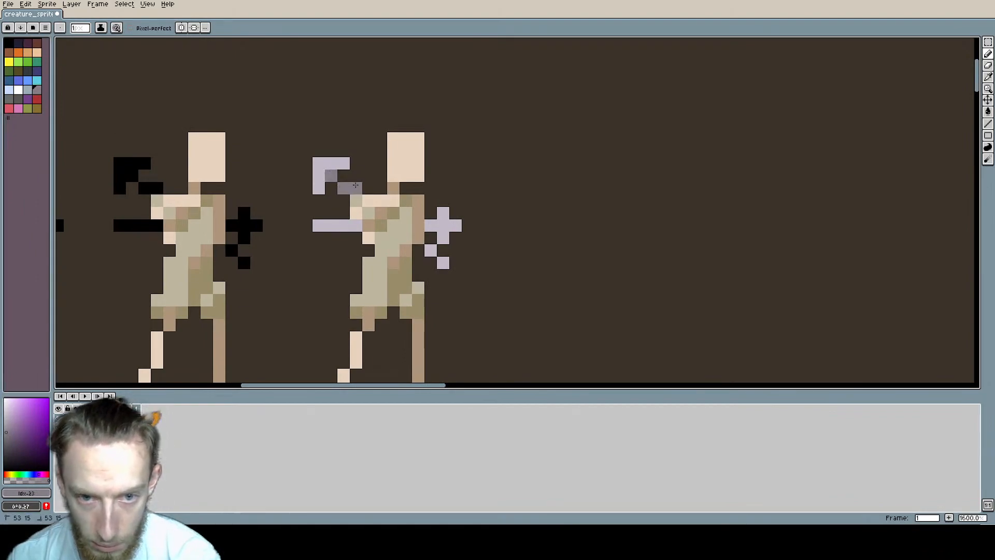
{"action": "left_click", "coordinate": [431, 250]}
{"action": "left_click", "coordinate": [443, 263]}
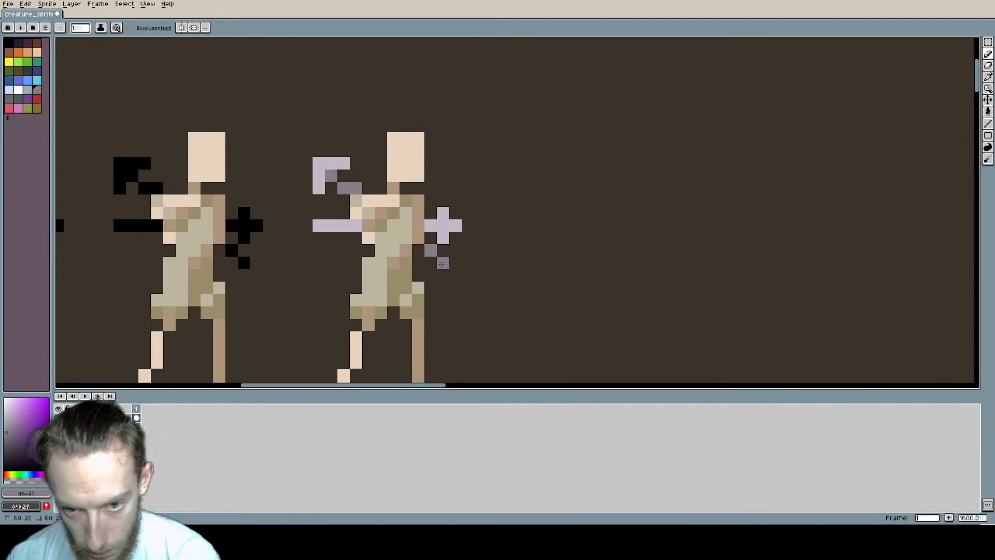
Step: Shade the horizontal arm's pixel nearest the body and the lowest pixel of the cross shape in purplish grey
{"action": "left_click", "coordinate": [356, 226]}
{"action": "left_click", "coordinate": [344, 226]}
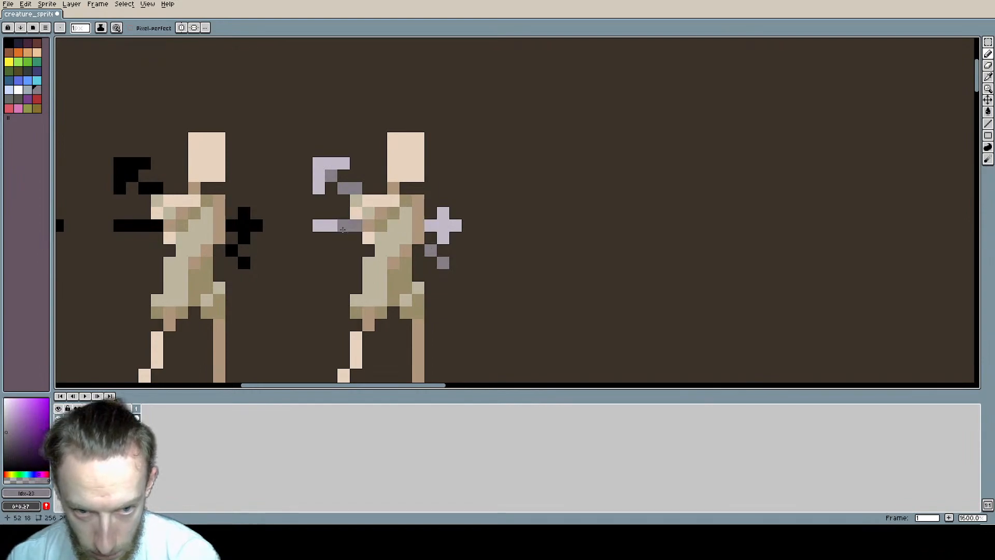
{"action": "key", "text": "ctrl+z"}
{"action": "left_click", "coordinate": [443, 238]}
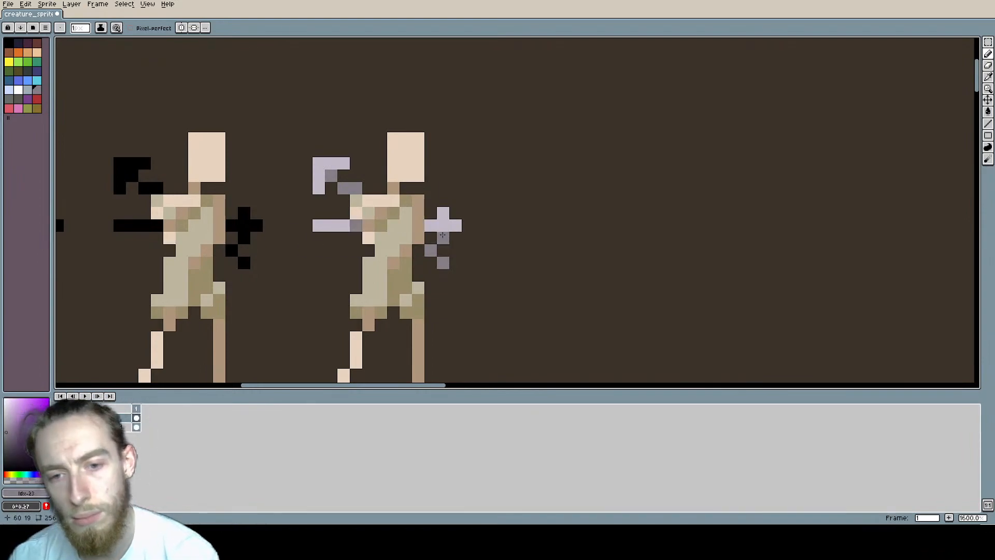
Step: Extend the cross-shaped piece behind the back two pixels across the torso in lilac #c3bac8
{"action": "scroll", "coordinate": [323, 228], "scroll_direction": "down", "scroll_amount": 3}
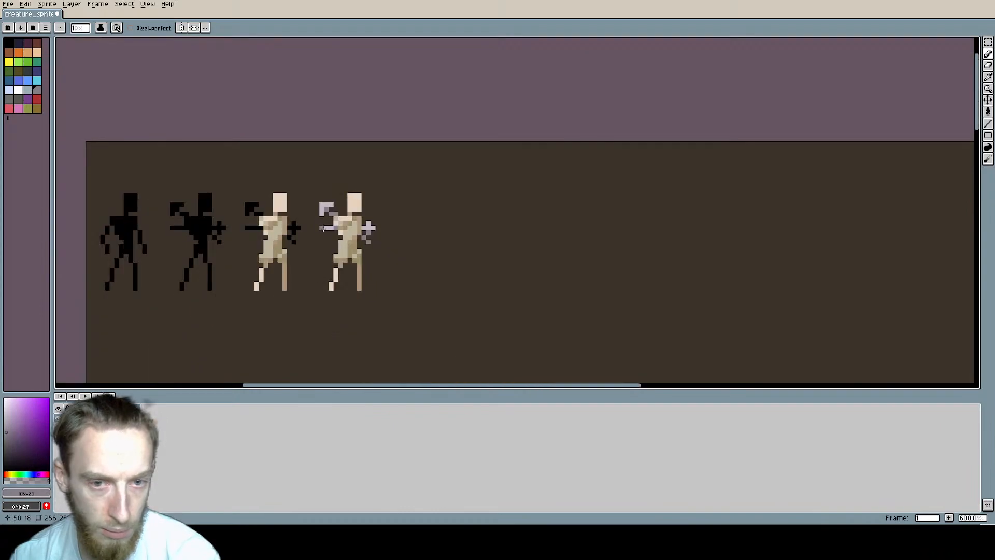
{"action": "scroll", "coordinate": [323, 228], "scroll_direction": "down", "scroll_amount": 1}
{"action": "scroll", "coordinate": [363, 218], "scroll_direction": "up", "scroll_amount": 4}
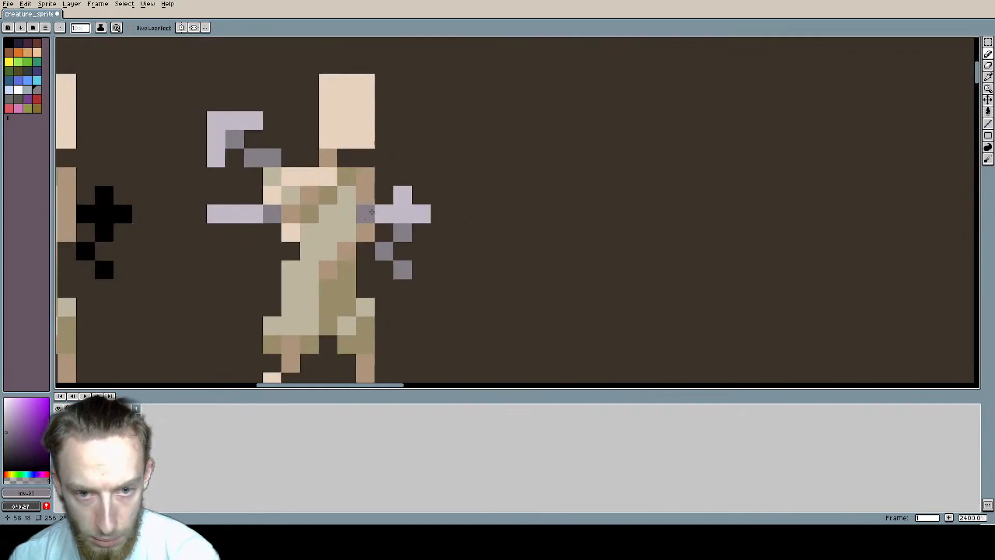
{"action": "middle_click_drag", "start_coordinate": [423, 204], "coordinate": [457, 210]}
{"action": "left_click", "coordinate": [429, 216], "text": "alt"}
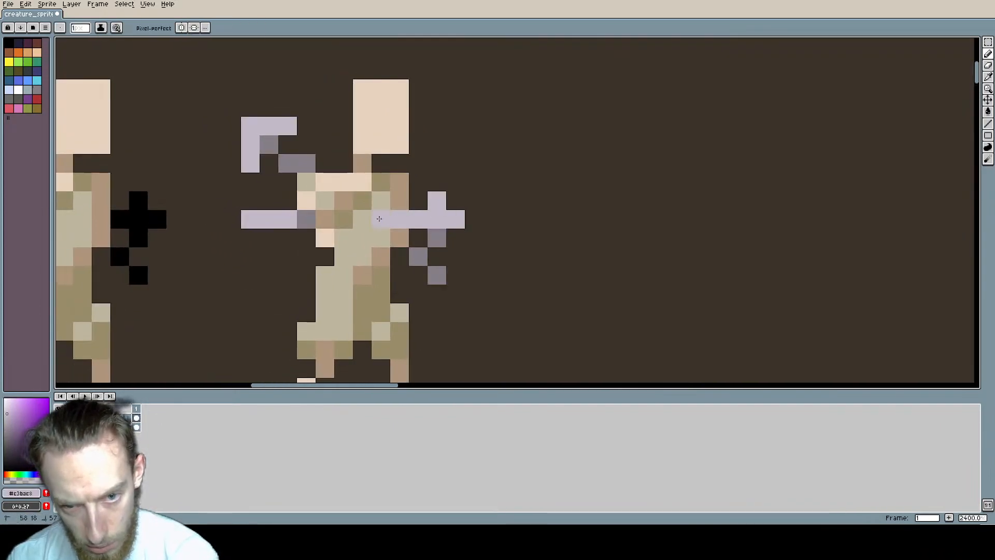
{"action": "scroll", "coordinate": [513, 237], "scroll_direction": "down", "scroll_amount": 3}
{"action": "mouse_move", "coordinate": [513, 237]}
{"action": "middle_mouse_down"}
{"action": "mouse_move", "coordinate": [555, 212]}
{"action": "mouse_move", "coordinate": [484, 210]}
{"action": "mouse_move", "coordinate": [526, 210]}
{"action": "middle_mouse_up"}
{"action": "scroll", "coordinate": [506, 218], "scroll_direction": "up", "scroll_amount": 1}
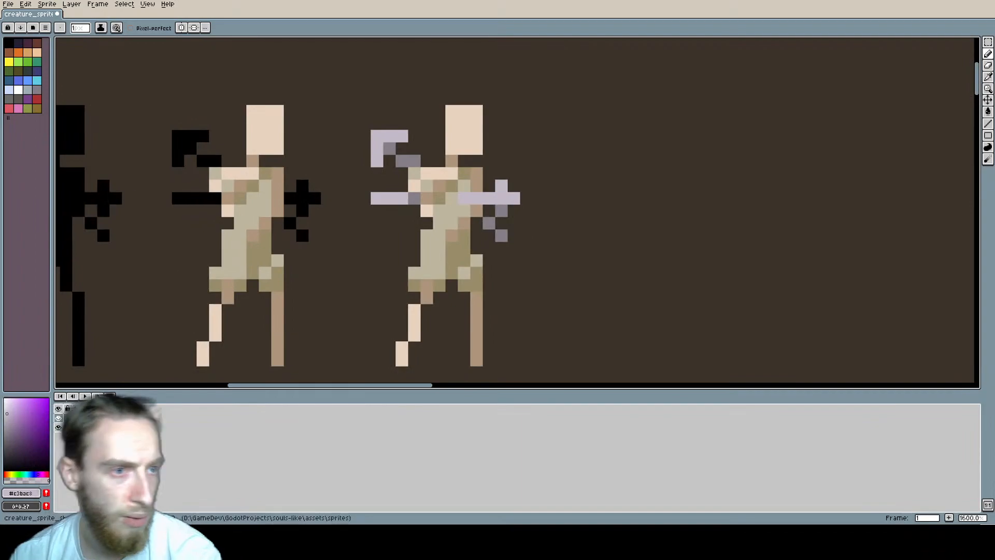
Step: Add dark red pixels at the chest end of the lilac piece, on the lower tunic and at the raised arm's shoulder
{"action": "left_click", "coordinate": [37, 98]}
{"action": "scroll", "coordinate": [456, 223], "scroll_direction": "up", "scroll_amount": 1}
{"action": "middle_click_drag", "start_coordinate": [307, 225], "coordinate": [260, 248]}
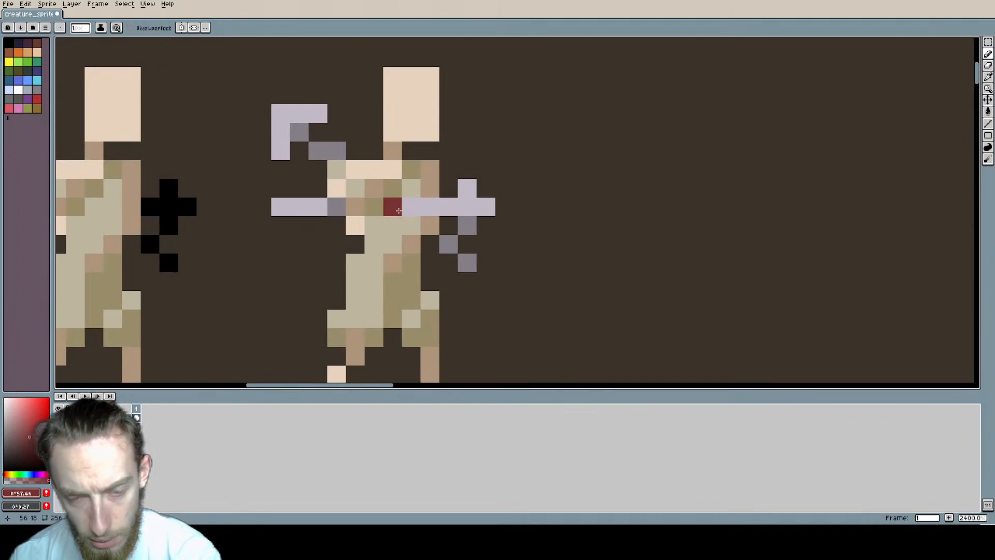
{"action": "left_click", "coordinate": [398, 210]}
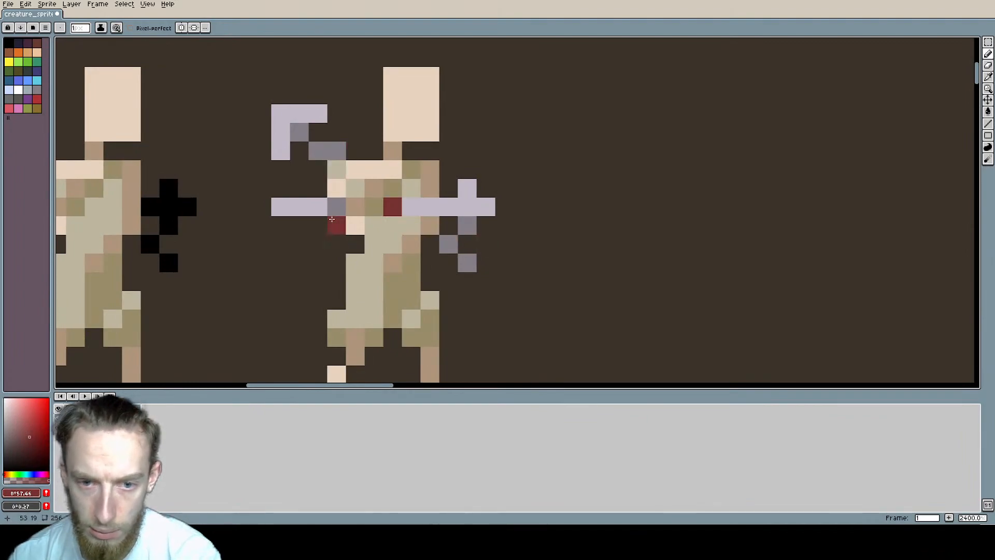
{"action": "left_click", "coordinate": [391, 230]}
{"action": "left_click", "coordinate": [374, 281]}
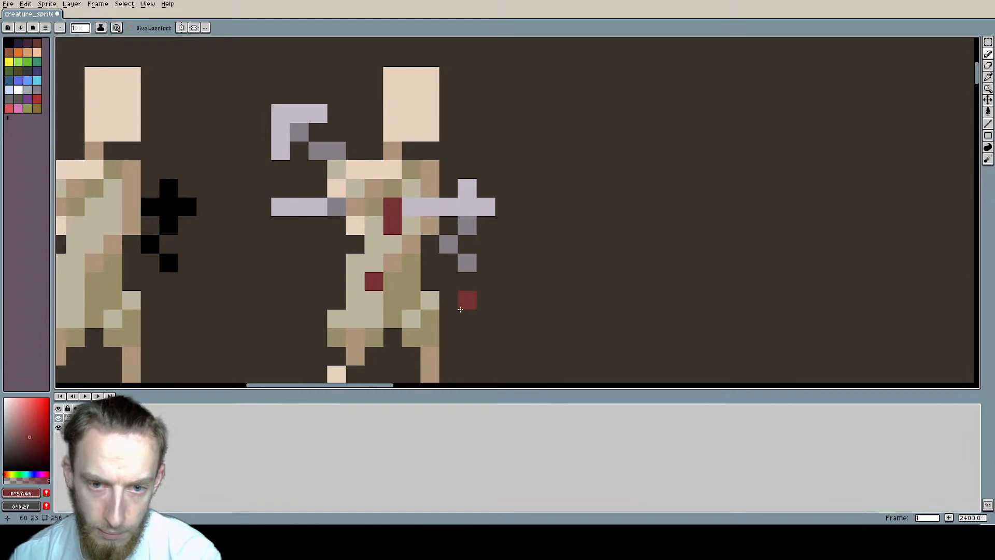
{"action": "left_click", "coordinate": [342, 170]}
{"action": "scroll", "coordinate": [513, 223], "scroll_direction": "down", "scroll_amount": 2}
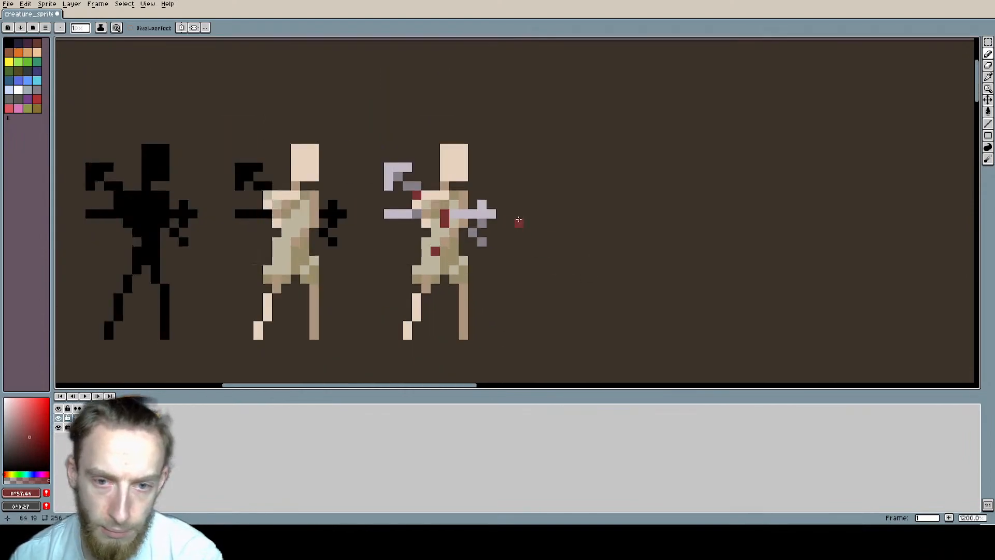
{"action": "mouse_move", "coordinate": [518, 221]}
{"action": "middle_mouse_down"}
{"action": "mouse_move", "coordinate": [594, 214]}
{"action": "mouse_move", "coordinate": [569, 223]}
{"action": "mouse_move", "coordinate": [507, 199]}
{"action": "middle_mouse_up"}
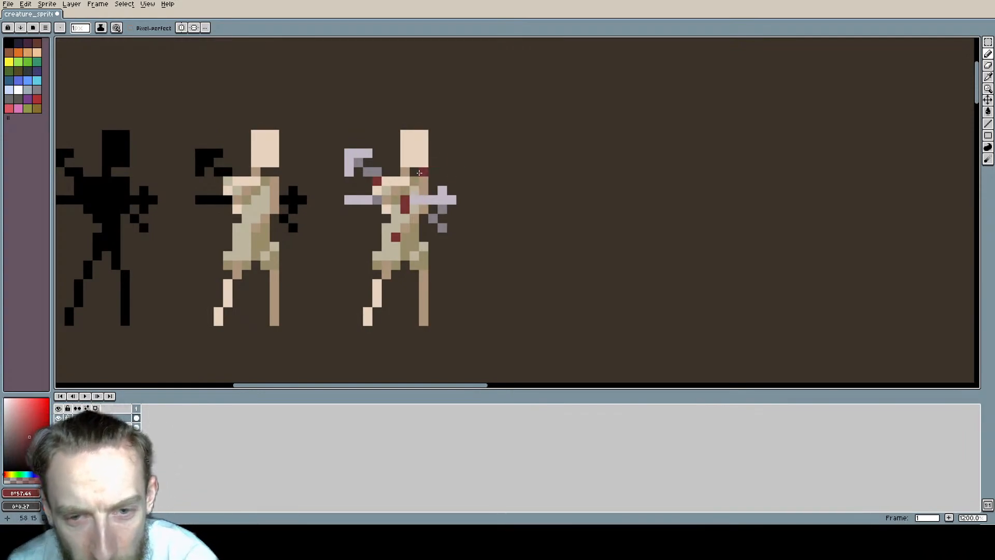
Step: Choose a lighter red and add blood pixels on the raised arm's outer edge and the tip of the cross-shaped piece
{"action": "mouse_move", "coordinate": [478, 198]}
{"action": "middle_mouse_down"}
{"action": "mouse_move", "coordinate": [422, 182]}
{"action": "mouse_move", "coordinate": [442, 184]}
{"action": "middle_mouse_up"}
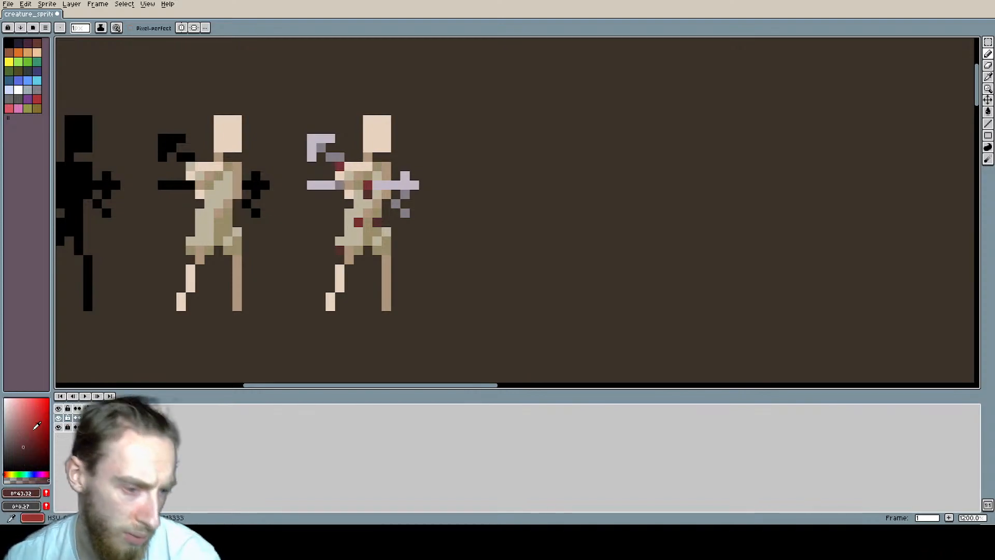
{"action": "left_click", "coordinate": [310, 146]}
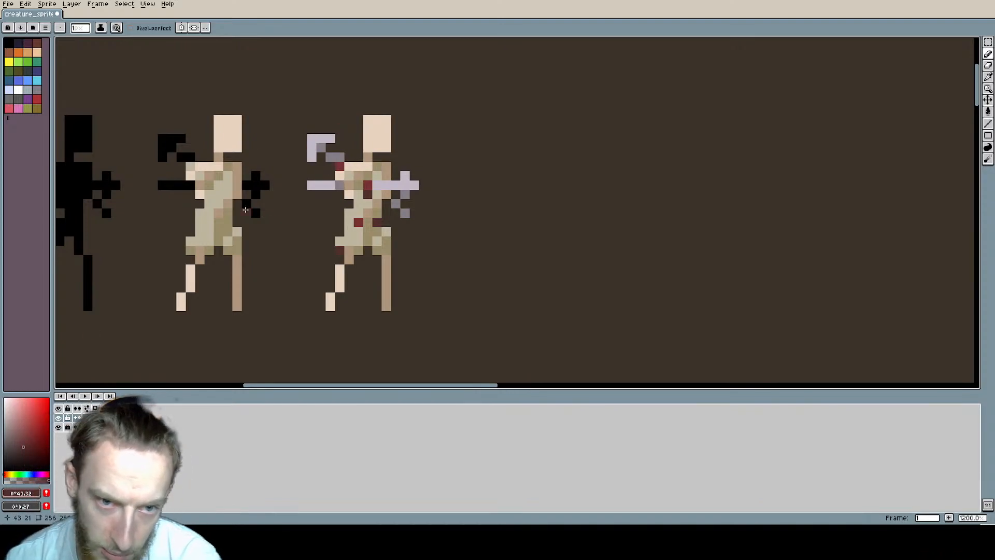
{"action": "left_click", "coordinate": [27, 431]}
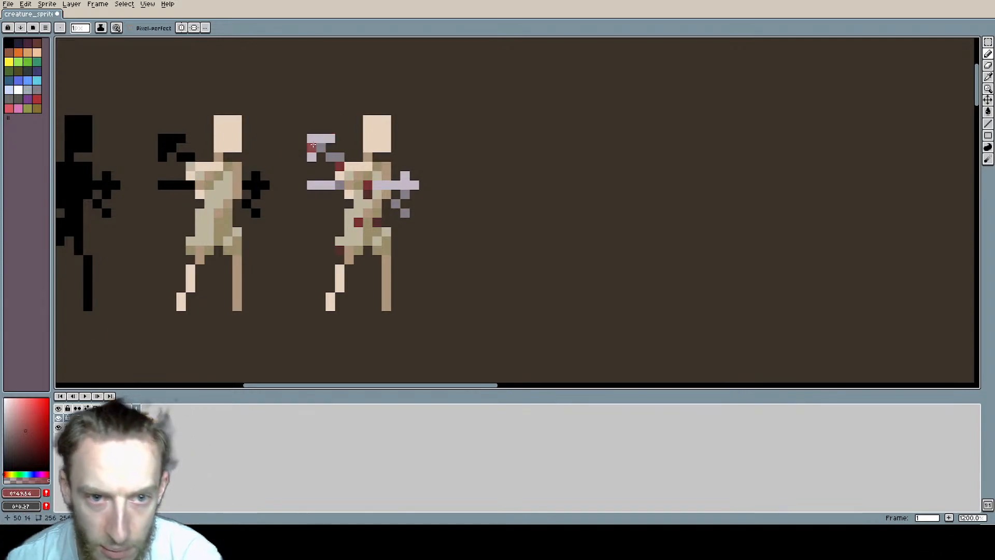
{"action": "left_click", "coordinate": [414, 184]}
Step: Examine the bloodied figure beside the earlier versions at several magnifications
{"action": "scroll", "coordinate": [455, 189], "scroll_direction": "down", "scroll_amount": 4}
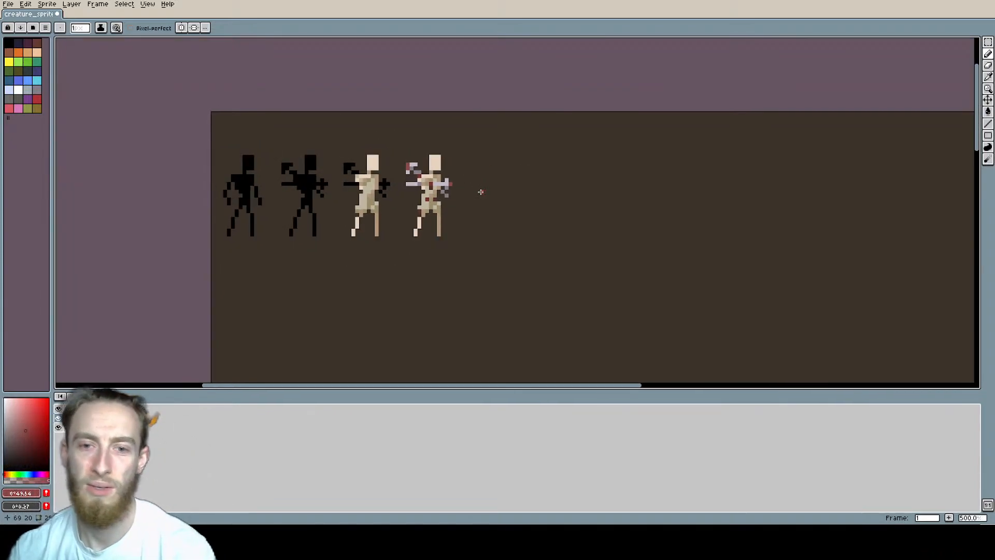
{"action": "scroll", "coordinate": [478, 185], "scroll_direction": "down", "scroll_amount": 2}
{"action": "scroll", "coordinate": [468, 187], "scroll_direction": "up", "scroll_amount": 1}
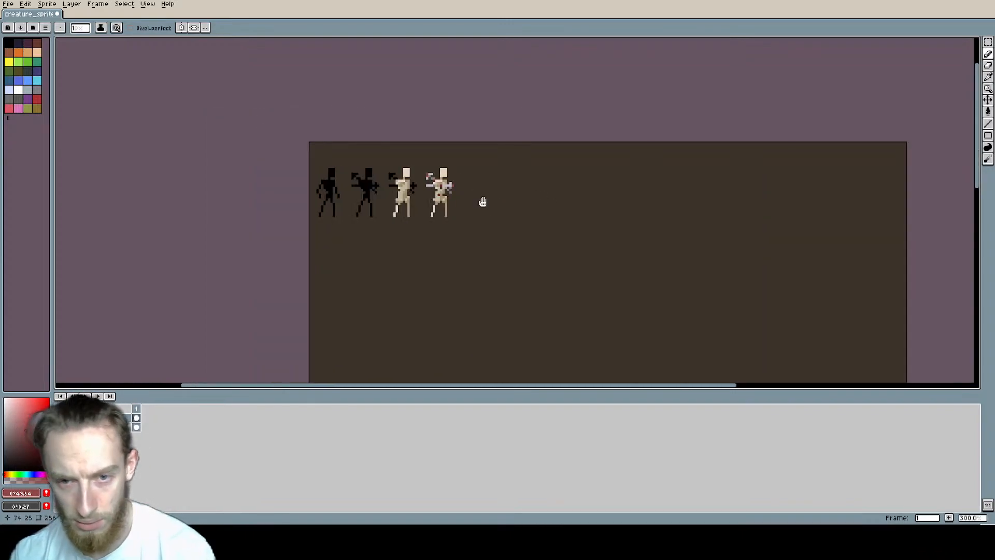
{"action": "scroll", "coordinate": [397, 174], "scroll_direction": "up", "scroll_amount": 2}
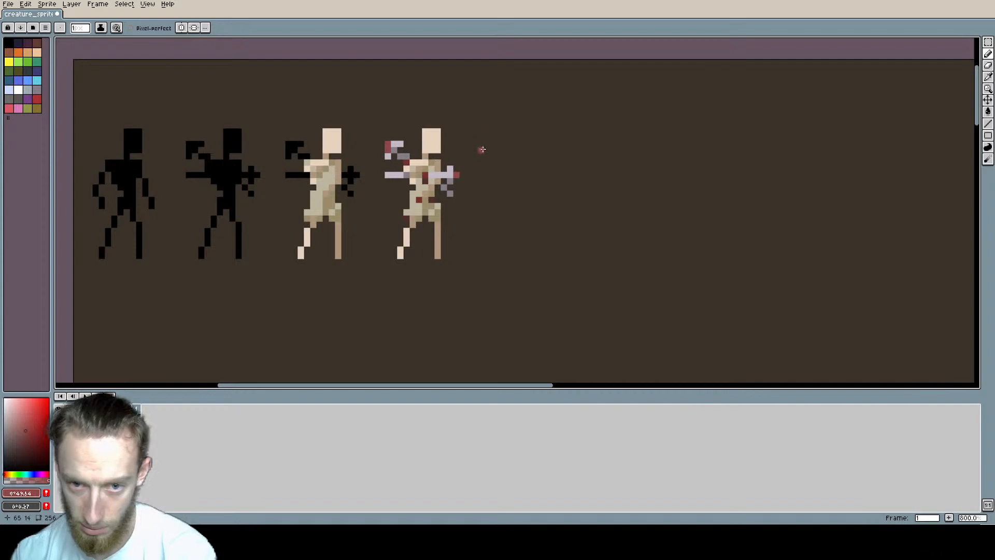
{"action": "scroll", "coordinate": [482, 192], "scroll_direction": "down", "scroll_amount": 2}
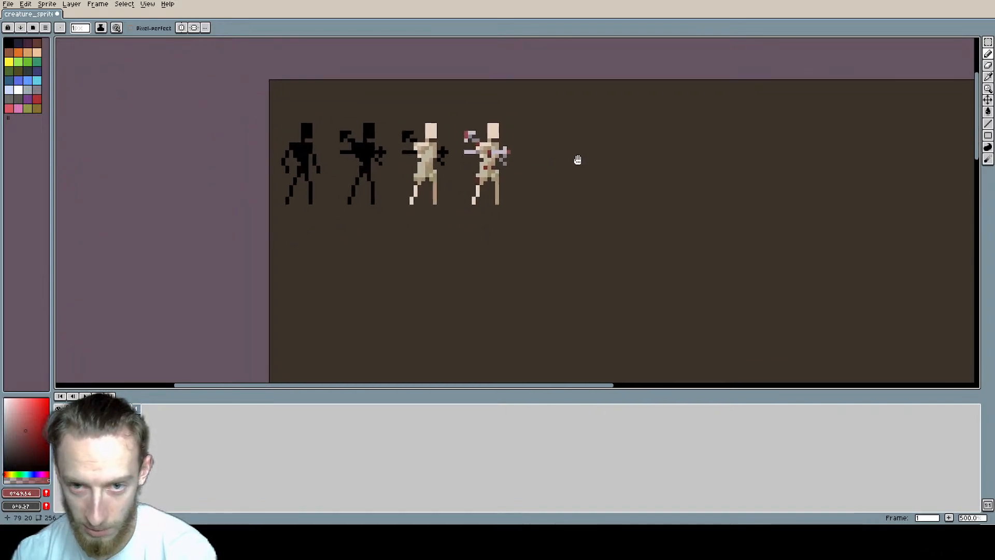
{"action": "scroll", "coordinate": [428, 159], "scroll_direction": "up", "scroll_amount": 1}
{"action": "scroll", "coordinate": [420, 150], "scroll_direction": "up", "scroll_amount": 1}
{"action": "scroll", "coordinate": [413, 148], "scroll_direction": "down", "scroll_amount": 2}
{"action": "middle_click_drag", "start_coordinate": [413, 150], "coordinate": [469, 165]}
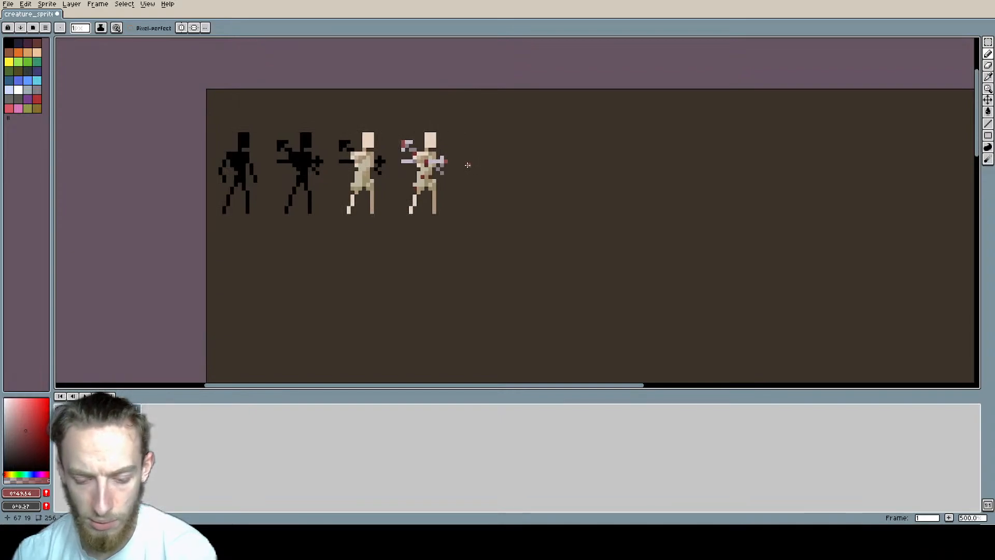
Step: Display the grid over the sprite sheet and save the file
{"action": "key", "text": "ctrl+apostrophe"}
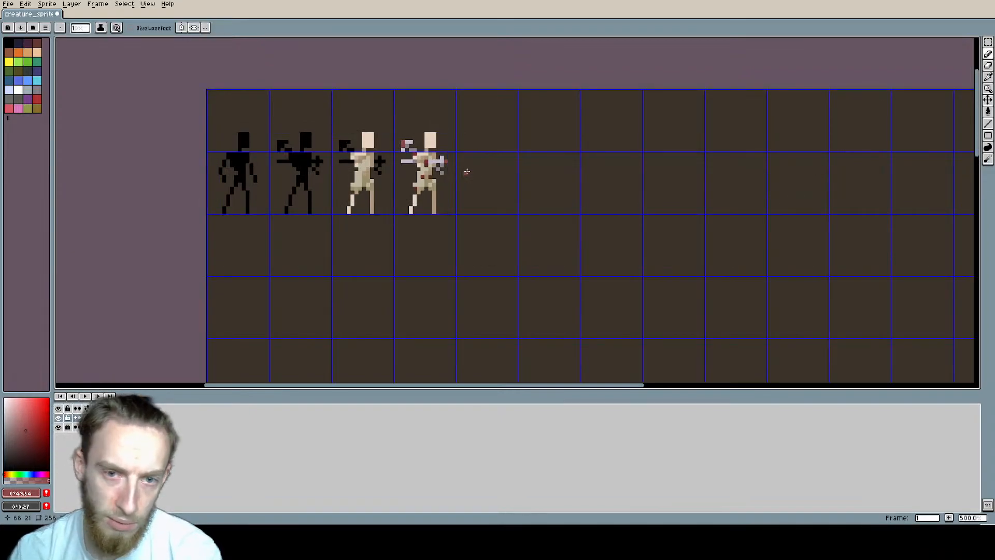
{"action": "scroll", "coordinate": [358, 163], "scroll_direction": "down", "scroll_amount": 2}
{"action": "middle_click_drag", "start_coordinate": [363, 158], "coordinate": [405, 143]}
{"action": "scroll", "coordinate": [488, 168], "scroll_direction": "up", "scroll_amount": 2}
{"action": "middle_click_drag", "start_coordinate": [489, 168], "coordinate": [407, 194]}
{"action": "scroll", "coordinate": [317, 124], "scroll_direction": "down", "scroll_amount": 1}
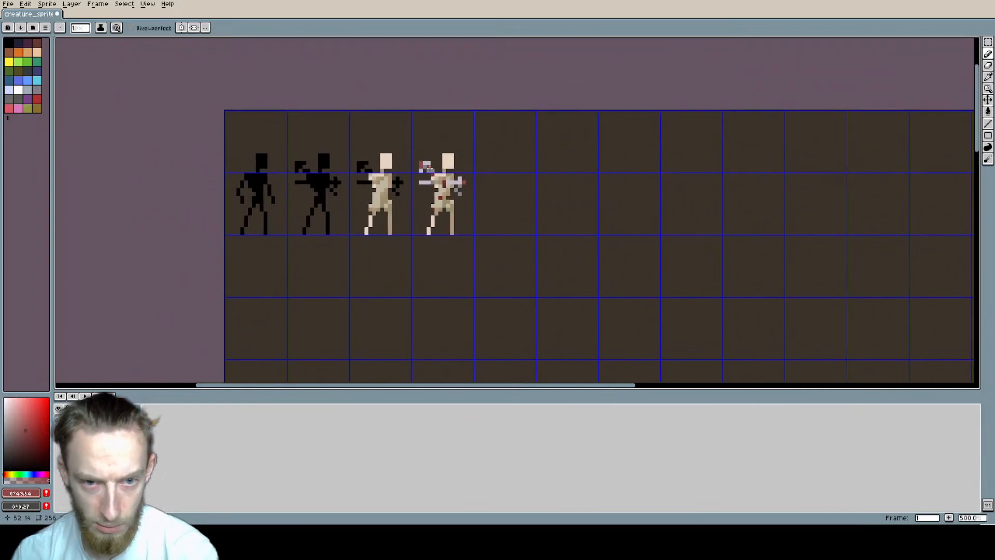
{"action": "scroll", "coordinate": [419, 186], "scroll_direction": "up", "scroll_amount": 2}
{"action": "scroll", "coordinate": [518, 241], "scroll_direction": "down", "scroll_amount": 2}
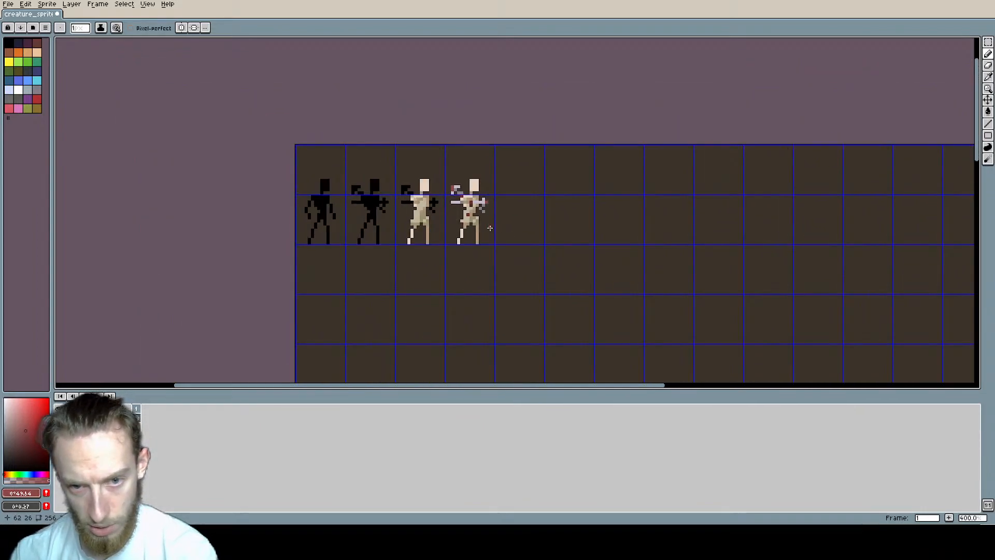
{"action": "middle_click_drag", "start_coordinate": [488, 228], "coordinate": [521, 163]}
{"action": "middle_click_drag", "start_coordinate": [446, 154], "coordinate": [525, 141]}
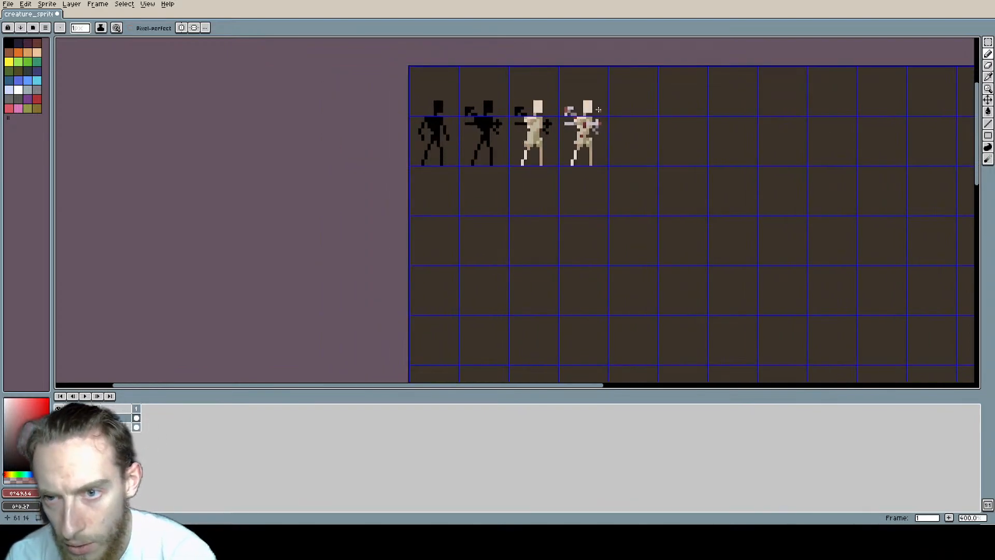
{"action": "key", "text": "ctrl+s"}
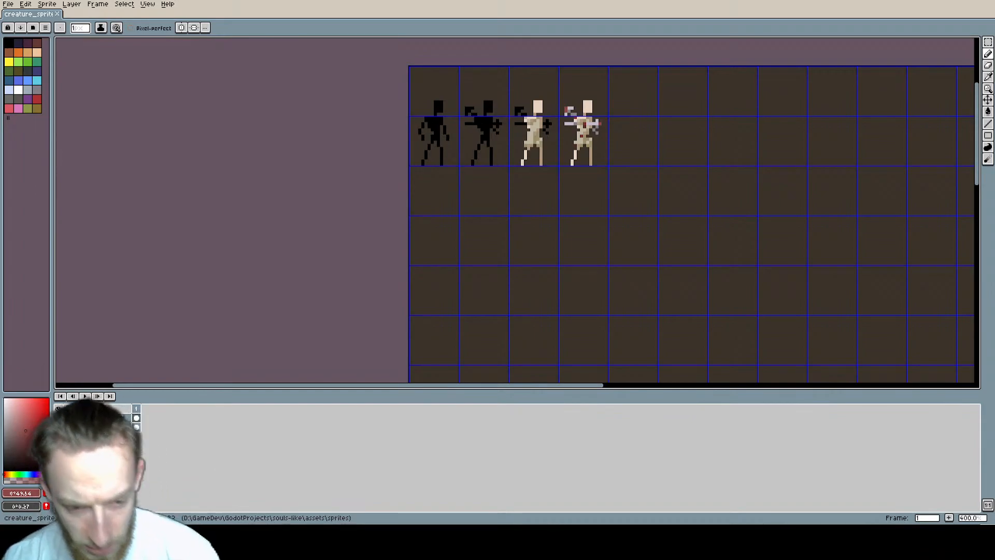
Step: Examine how the four figures sit within the grid cells, both close up and from afar
{"action": "middle_click_drag", "start_coordinate": [536, 263], "coordinate": [358, 244]}
{"action": "scroll", "coordinate": [401, 256], "scroll_direction": "up", "scroll_amount": 1}
{"action": "middle_click_drag", "start_coordinate": [404, 218], "coordinate": [399, 273]}
{"action": "scroll", "coordinate": [378, 221], "scroll_direction": "up", "scroll_amount": 1}
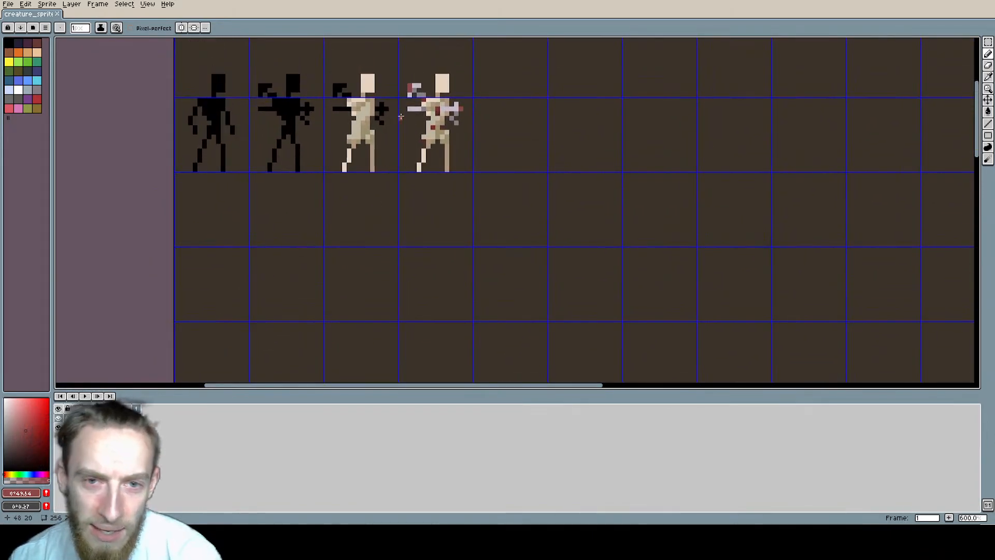
{"action": "middle_click_drag", "start_coordinate": [345, 128], "coordinate": [353, 148]}
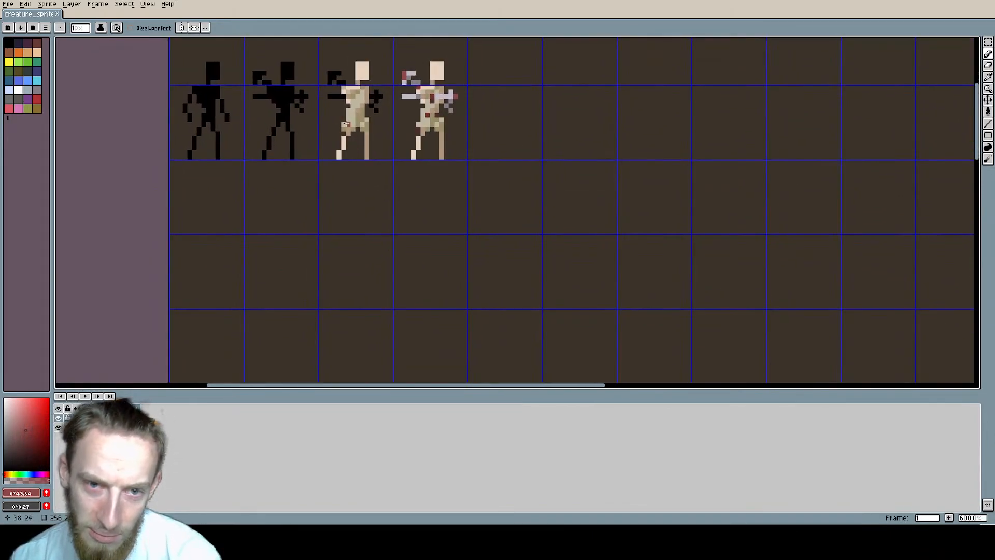
{"action": "scroll", "coordinate": [348, 187], "scroll_direction": "down", "scroll_amount": 2}
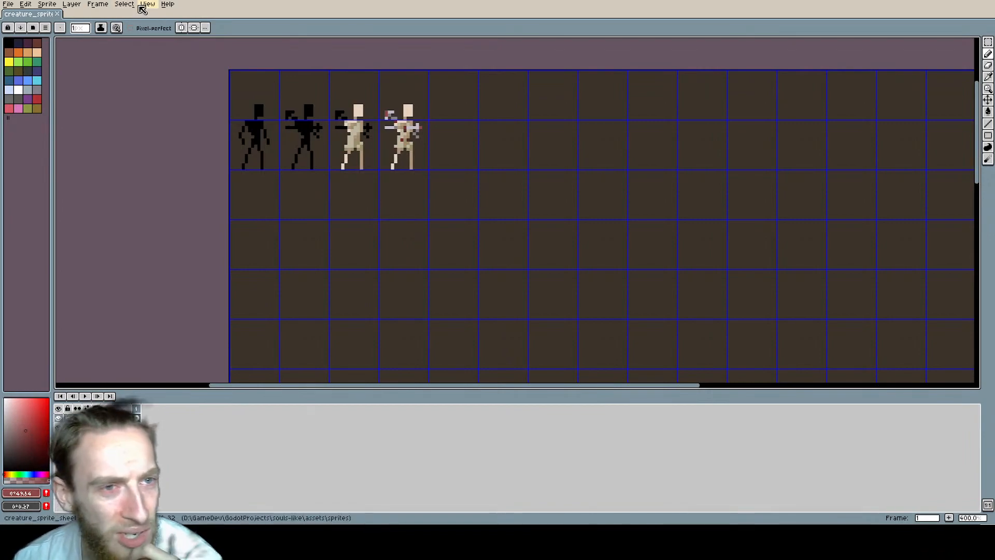
{"action": "scroll", "coordinate": [272, 91], "scroll_direction": "up", "scroll_amount": 2}
{"action": "scroll", "coordinate": [310, 104], "scroll_direction": "up", "scroll_amount": 3}
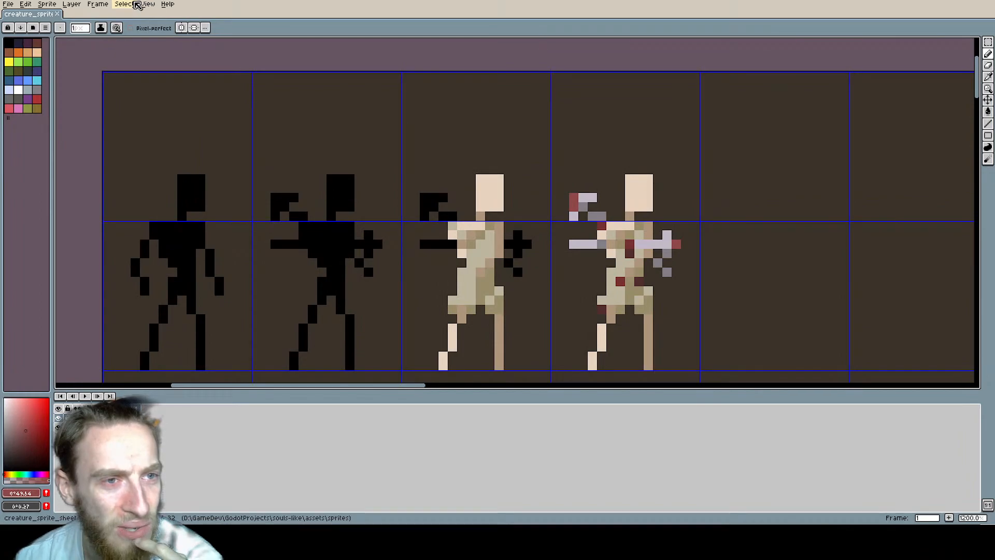
Step: Set the grid cell width and height to 8 pixels
{"action": "left_click", "coordinate": [98, 4]}
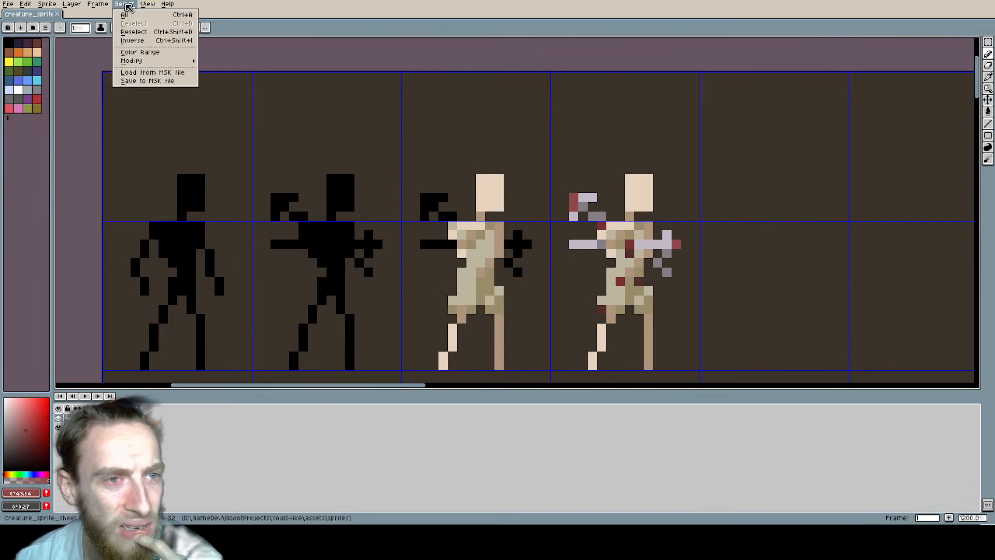
{"action": "mouse_move", "coordinate": [153, 5]}
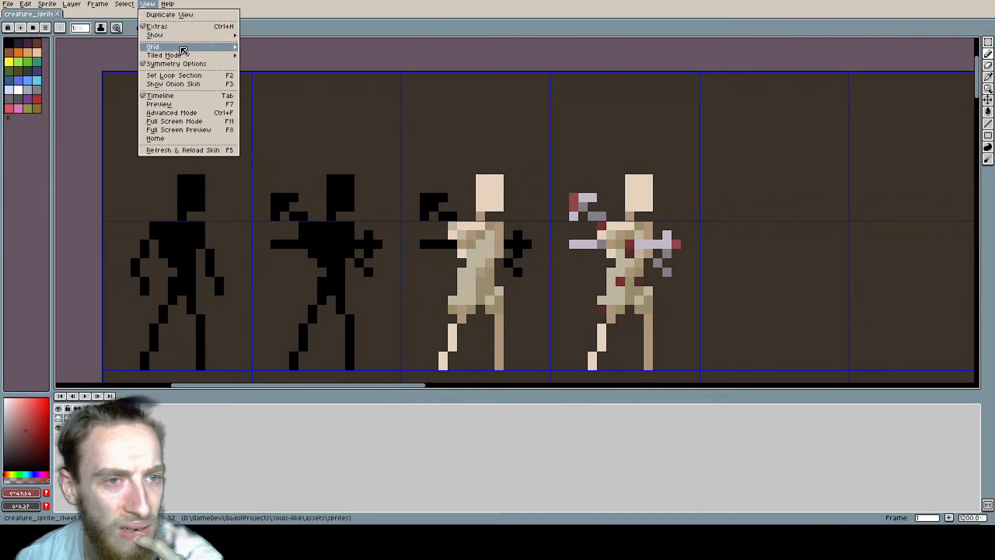
{"action": "mouse_move", "coordinate": [181, 47]}
{"action": "left_click", "coordinate": [282, 46]}
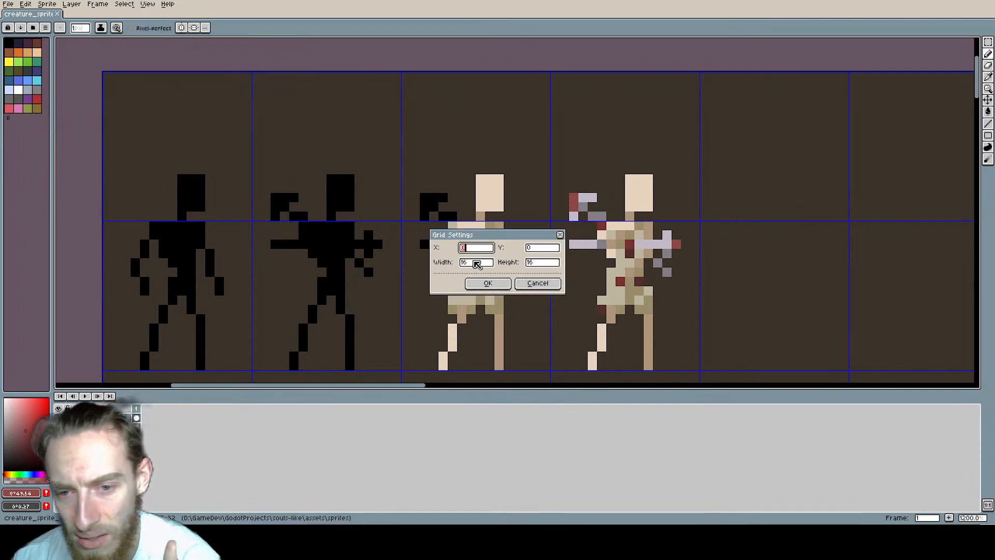
{"action": "left_click", "coordinate": [477, 262]}
{"action": "type", "text": "8"}
{"action": "left_click_drag", "start_coordinate": [540, 266], "coordinate": [508, 264]}
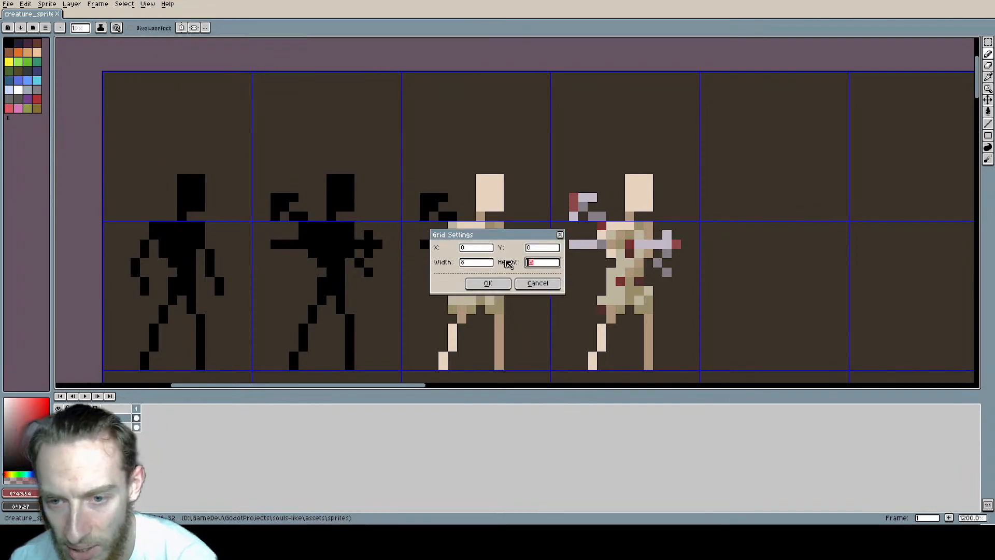
{"action": "type", "text": "8"}
{"action": "left_click", "coordinate": [493, 286]}
{"action": "scroll", "coordinate": [466, 267], "scroll_direction": "down", "scroll_amount": 1}
{"action": "middle_click_drag", "start_coordinate": [421, 274], "coordinate": [458, 219]}
{"action": "scroll", "coordinate": [524, 208], "scroll_direction": "down", "scroll_amount": 1}
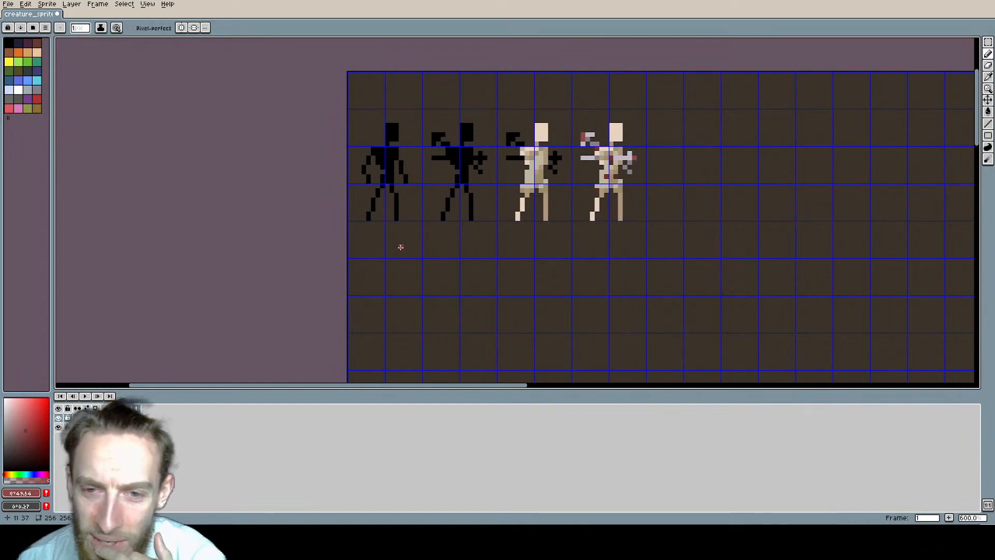
Step: Set the grid cell width and height back to 16 pixels
{"action": "left_click", "coordinate": [147, 3]}
{"action": "mouse_move", "coordinate": [175, 49]}
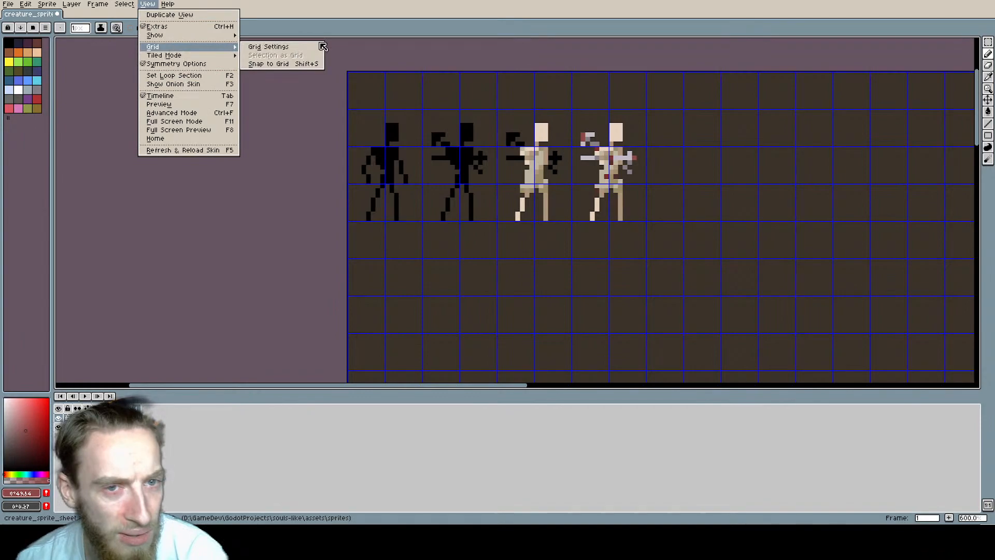
{"action": "left_click", "coordinate": [256, 47]}
{"action": "left_click", "coordinate": [470, 263]}
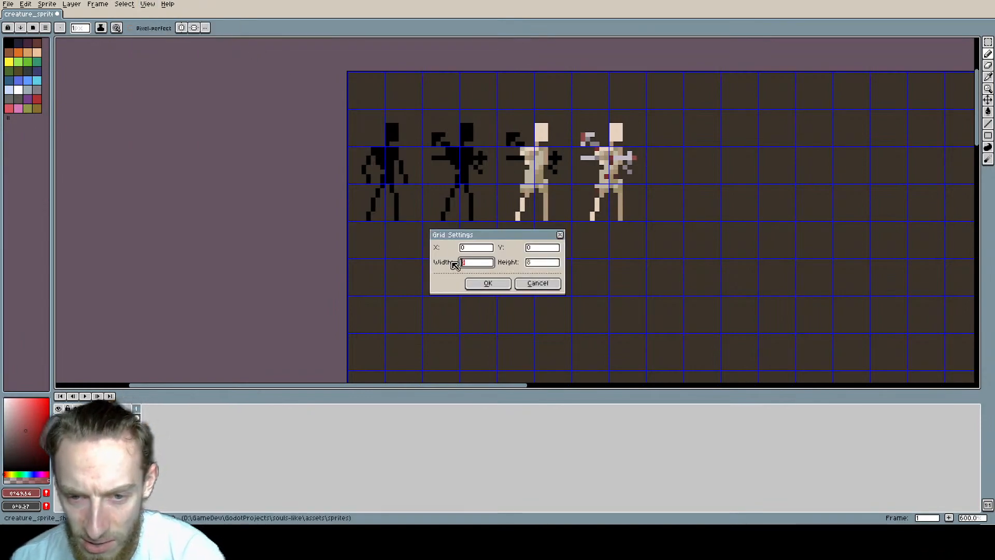
{"action": "type", "text": "16"}
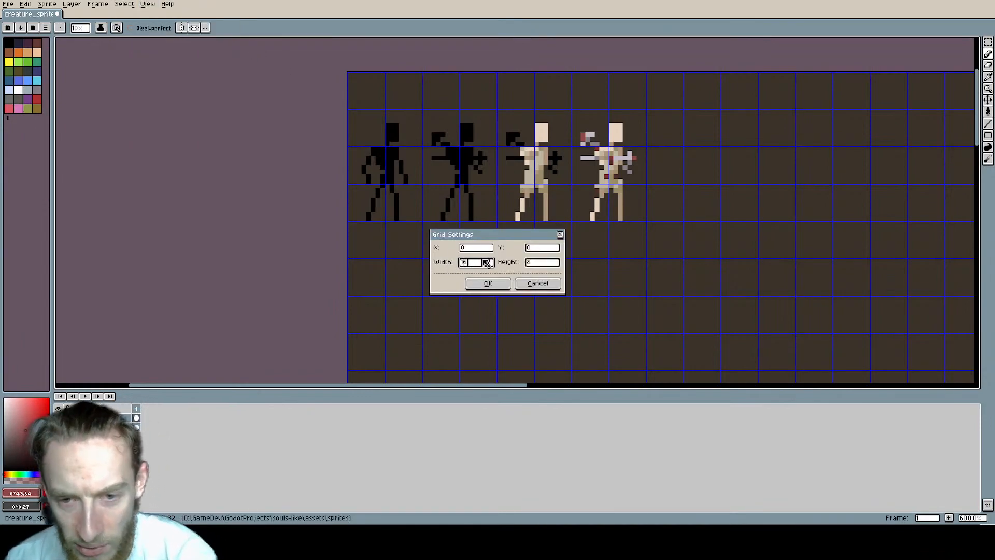
{"action": "left_click", "coordinate": [539, 262]}
{"action": "type", "text": "16"}
{"action": "left_click", "coordinate": [487, 283]}
Step: Move the second, third and fourth figures together into the row below, starting at the first column, and save the file
{"action": "middle_click_drag", "start_coordinate": [452, 199], "coordinate": [400, 221]}
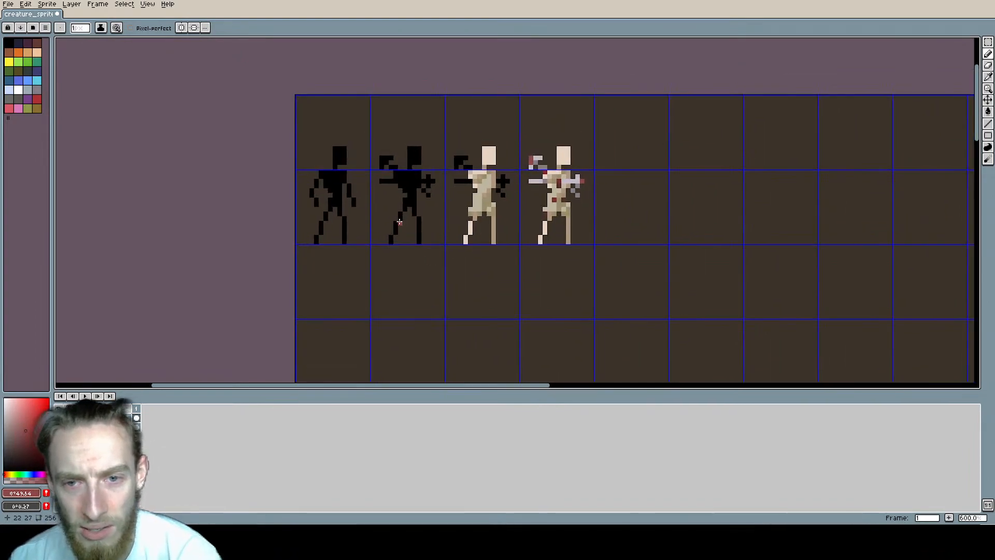
{"action": "middle_click_drag", "start_coordinate": [409, 289], "coordinate": [343, 223]}
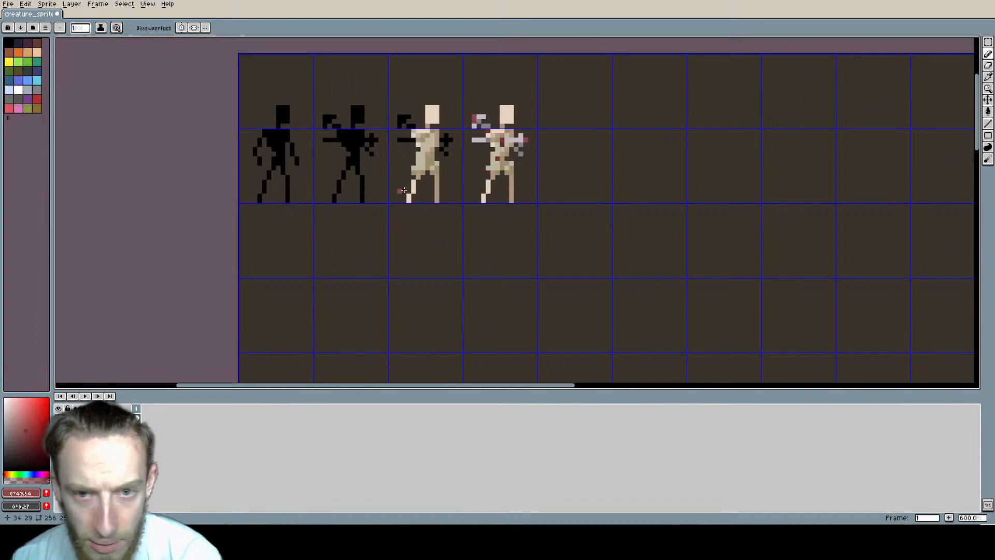
{"action": "middle_click_drag", "start_coordinate": [395, 213], "coordinate": [465, 233]}
{"action": "key", "text": "m"}
{"action": "left_click_drag", "start_coordinate": [482, 171], "coordinate": [305, 78]}
{"action": "left_click_drag", "start_coordinate": [372, 128], "coordinate": [303, 279]}
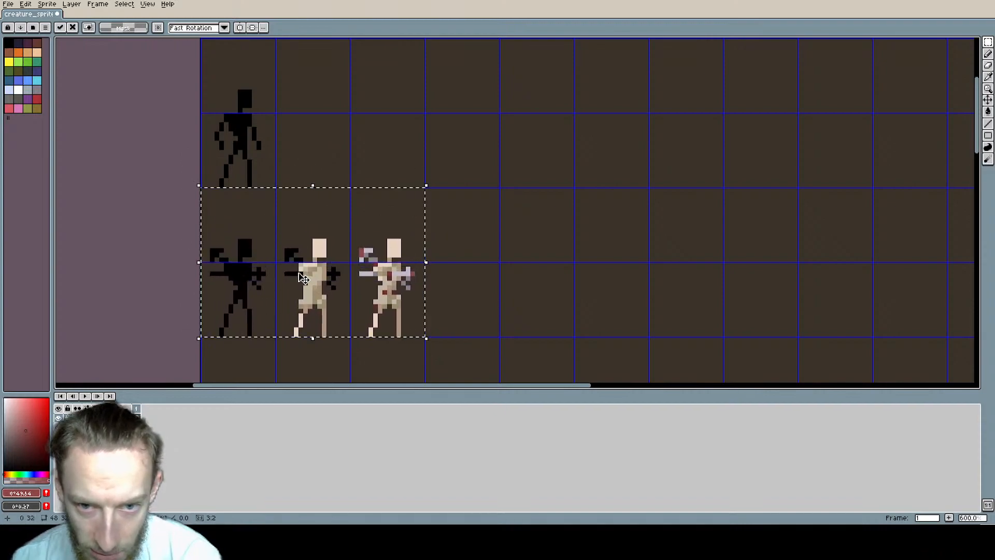
{"action": "left_click", "coordinate": [419, 148]}
{"action": "middle_click_drag", "start_coordinate": [457, 201], "coordinate": [398, 158]}
{"action": "scroll", "coordinate": [396, 161], "scroll_direction": "down", "scroll_amount": 2}
{"action": "scroll", "coordinate": [396, 163], "scroll_direction": "up", "scroll_amount": 1}
{"action": "key", "text": "ctrl+s"}
{"action": "scroll", "coordinate": [383, 165], "scroll_direction": "down", "scroll_amount": 2}
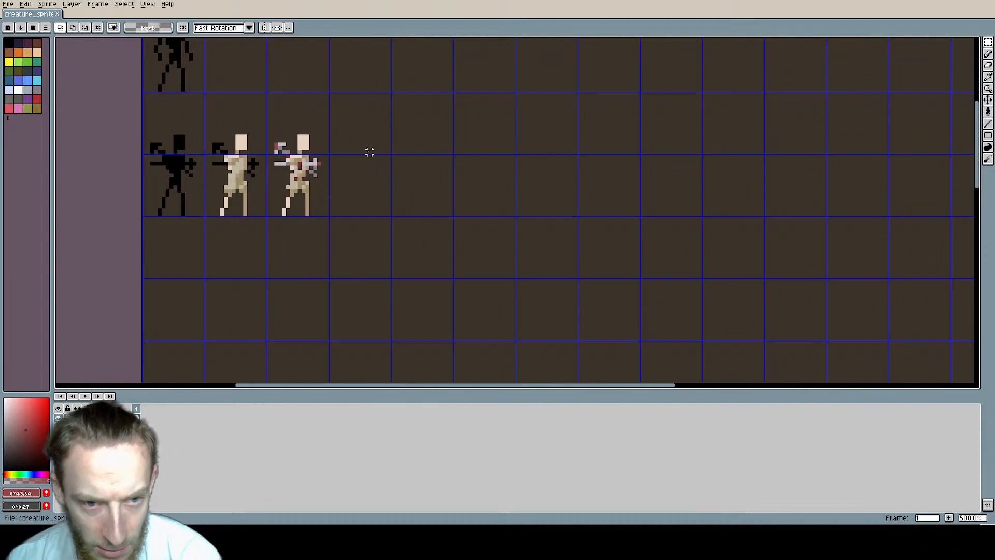
Step: Copy the black figure from the top row into the first column below the row of three figures
{"action": "middle_click_drag", "start_coordinate": [335, 185], "coordinate": [404, 228]}
{"action": "double_click", "coordinate": [340, 96]}
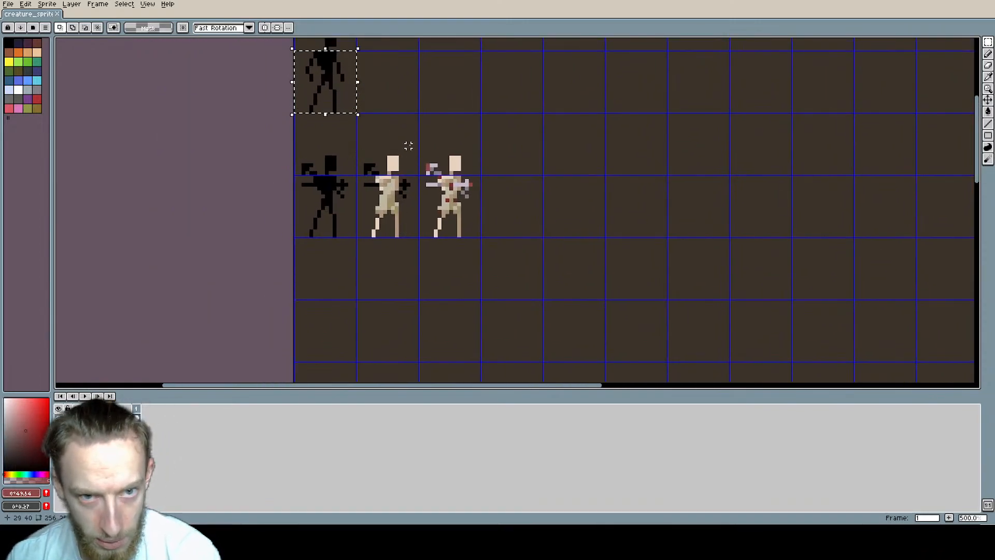
{"action": "middle_click_drag", "start_coordinate": [406, 146], "coordinate": [404, 186]}
{"action": "double_click", "coordinate": [328, 64]}
{"action": "left_click_drag", "start_coordinate": [329, 64], "coordinate": [420, 296]}
{"action": "middle_click_drag", "start_coordinate": [421, 296], "coordinate": [404, 189]}
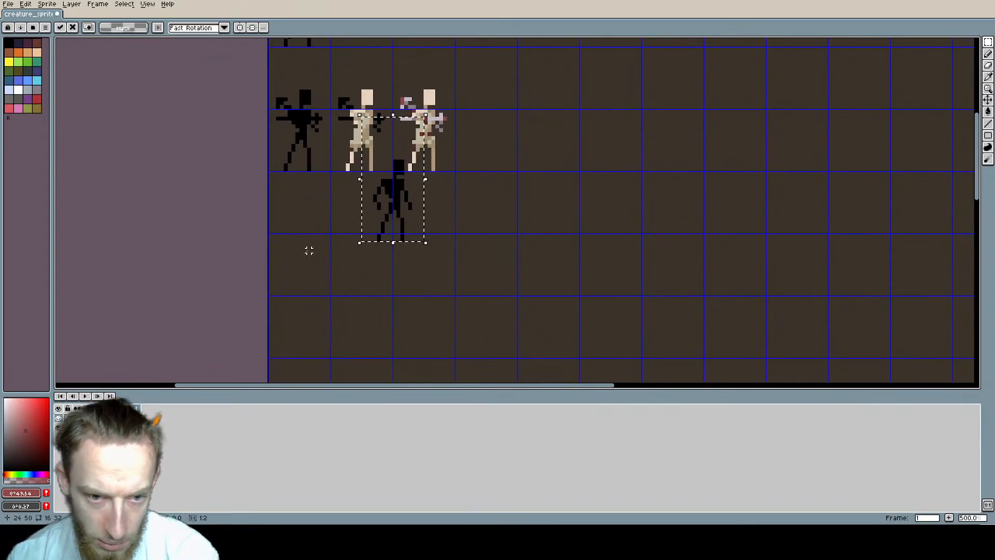
{"action": "left_click_drag", "start_coordinate": [394, 213], "coordinate": [294, 267]}
{"action": "scroll", "coordinate": [331, 266], "scroll_direction": "up", "scroll_amount": 1}
{"action": "scroll", "coordinate": [331, 267], "scroll_direction": "up", "scroll_amount": 1}
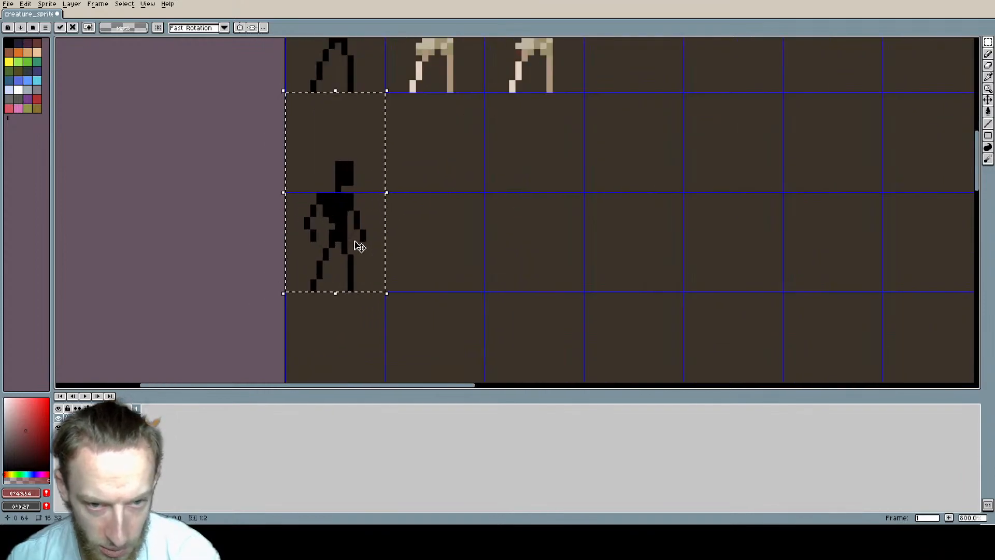
Step: Stretch the copied black figure's selection upward to a height of 43 pixels, keeping its feet in place
{"action": "middle_click_drag", "start_coordinate": [371, 246], "coordinate": [296, 267]}
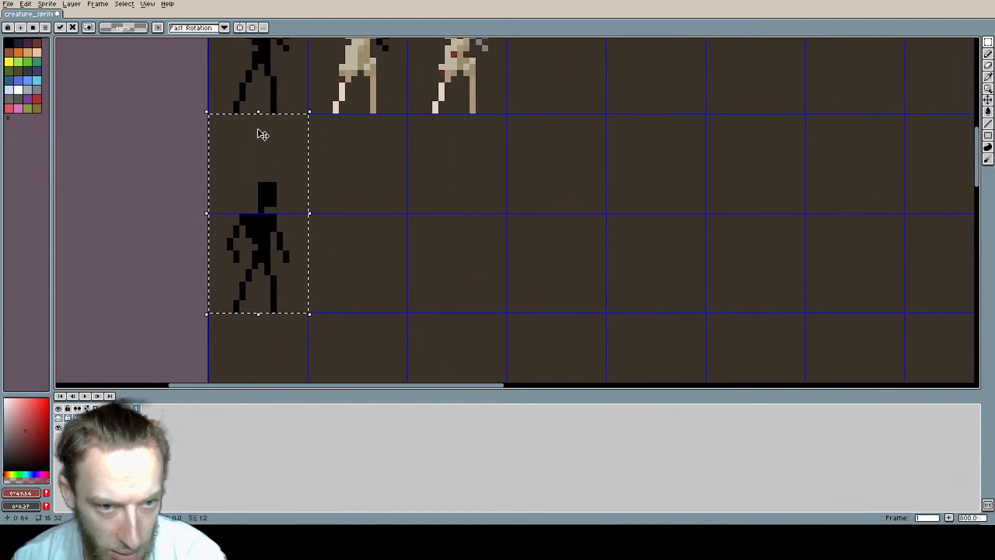
{"action": "left_click_drag", "start_coordinate": [258, 112], "coordinate": [265, 52]}
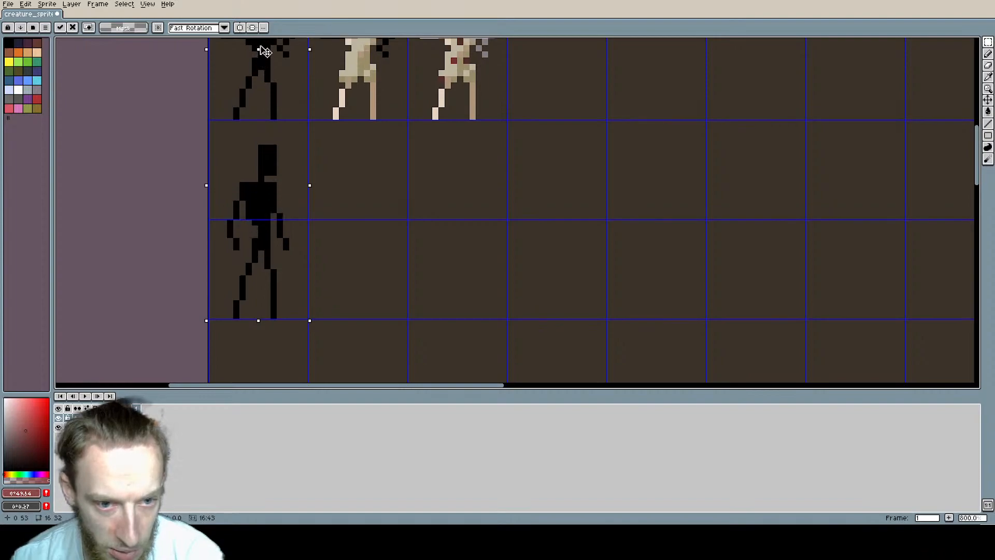
{"action": "left_click", "coordinate": [378, 265]}
Step: Copy the stretched black figure into the column beside it in the same row
{"action": "middle_click_drag", "start_coordinate": [295, 205], "coordinate": [384, 183]}
{"action": "scroll", "coordinate": [356, 176], "scroll_direction": "down", "scroll_amount": 1}
{"action": "left_click_drag", "start_coordinate": [311, 124], "coordinate": [430, 204]}
{"action": "scroll", "coordinate": [430, 204], "scroll_direction": "up", "scroll_amount": 2}
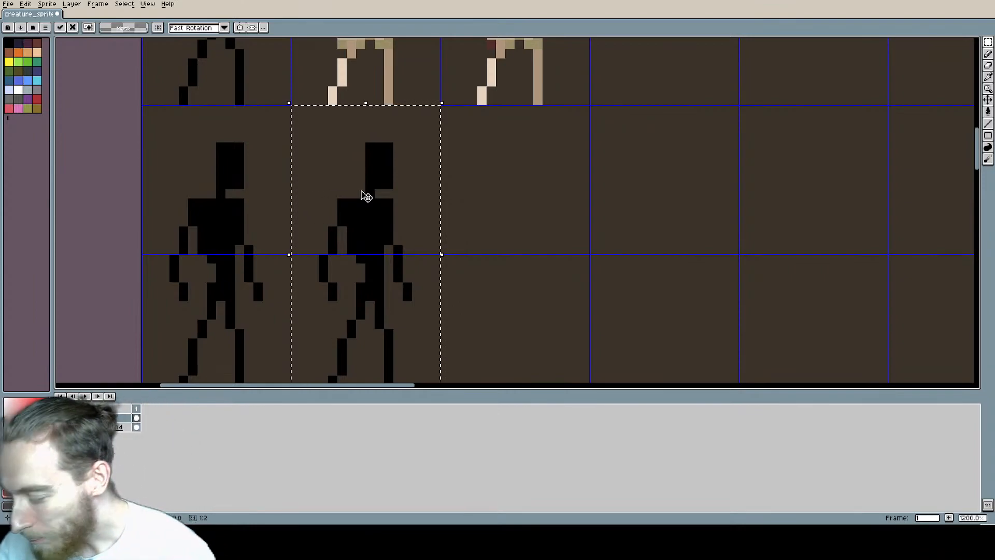
Step: Deselect the copied tall black figure and sample its black for the Pencil tool
{"action": "scroll", "coordinate": [447, 207], "scroll_direction": "down", "scroll_amount": 1}
{"action": "middle_click_drag", "start_coordinate": [446, 207], "coordinate": [400, 205]}
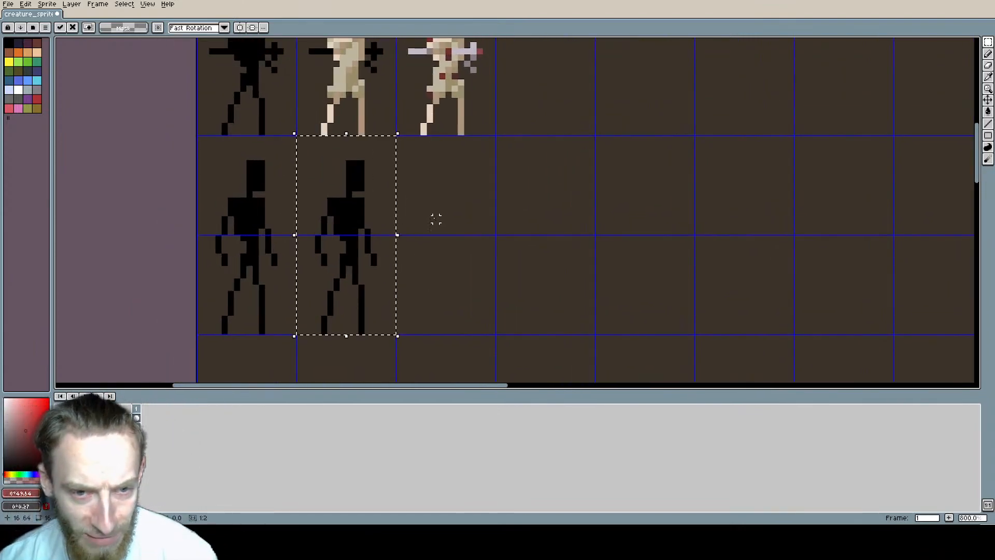
{"action": "scroll", "coordinate": [350, 181], "scroll_direction": "up", "scroll_amount": 2}
{"action": "middle_click_drag", "start_coordinate": [350, 182], "coordinate": [394, 183]}
{"action": "key", "text": "ctrl+d"}
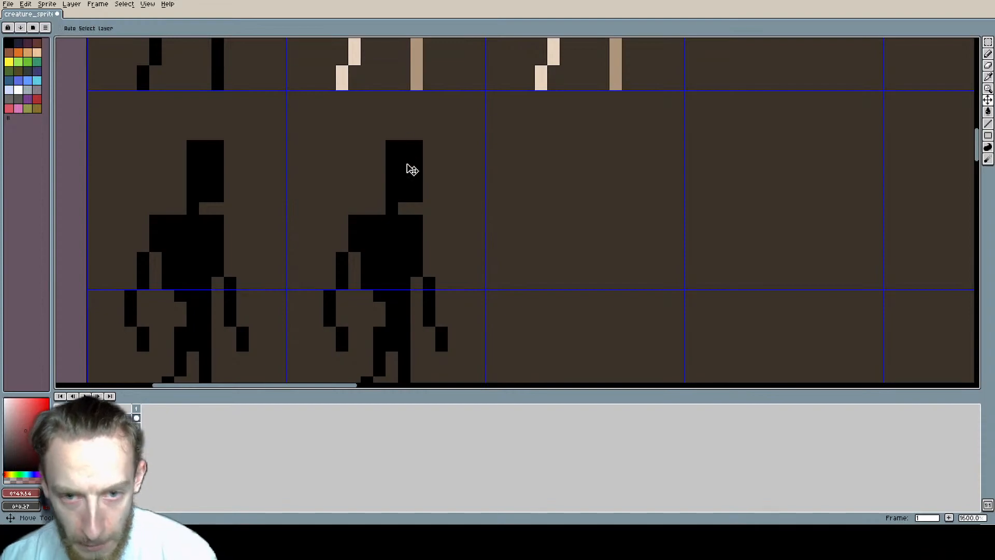
{"action": "key", "text": "b"}
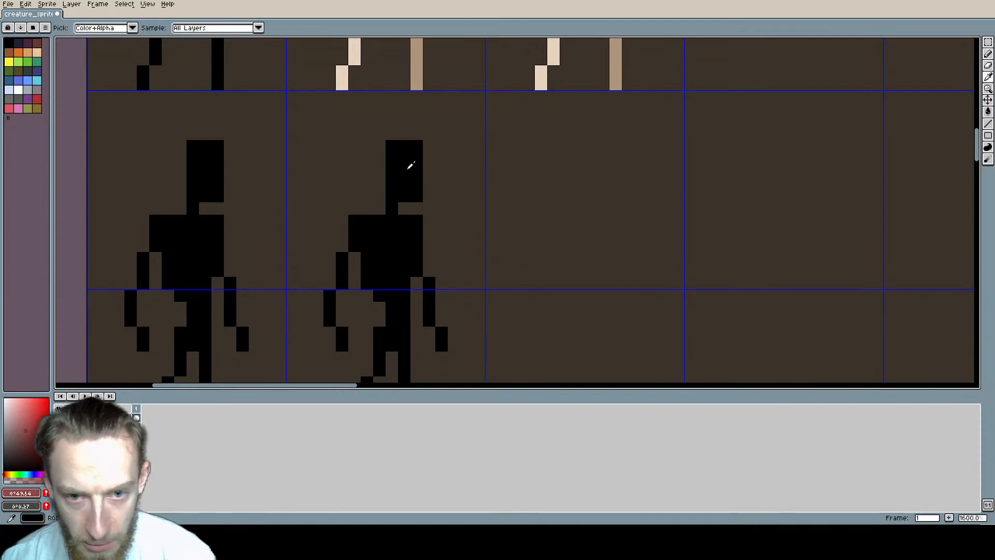
{"action": "scroll", "coordinate": [419, 196], "scroll_direction": "down", "scroll_amount": 1}
{"action": "scroll", "coordinate": [419, 196], "scroll_direction": "down", "scroll_amount": 4}
{"action": "middle_click_drag", "start_coordinate": [373, 231], "coordinate": [390, 209]}
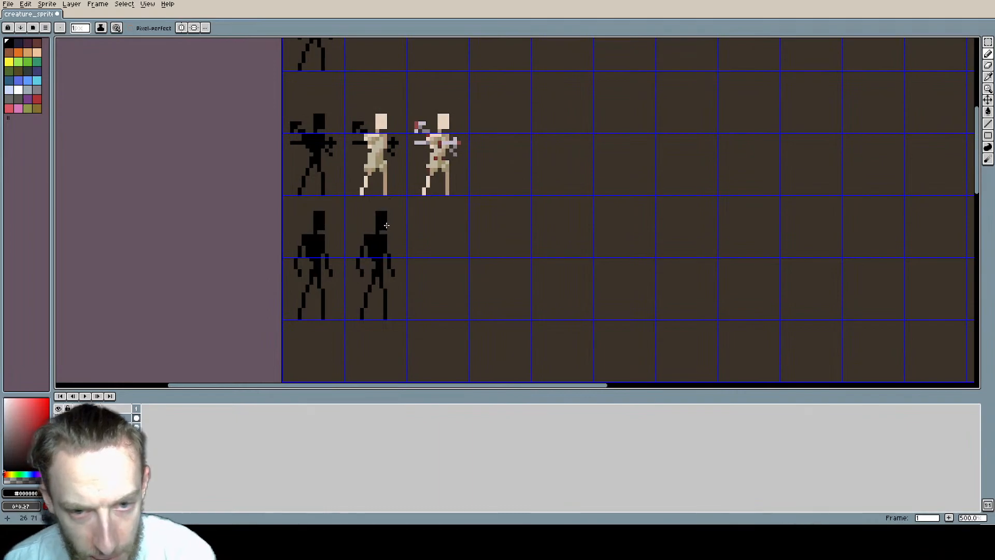
{"action": "scroll", "coordinate": [420, 250], "scroll_direction": "up", "scroll_amount": 2}
{"action": "middle_click_drag", "start_coordinate": [420, 249], "coordinate": [467, 223]}
{"action": "scroll", "coordinate": [467, 227], "scroll_direction": "up", "scroll_amount": 1}
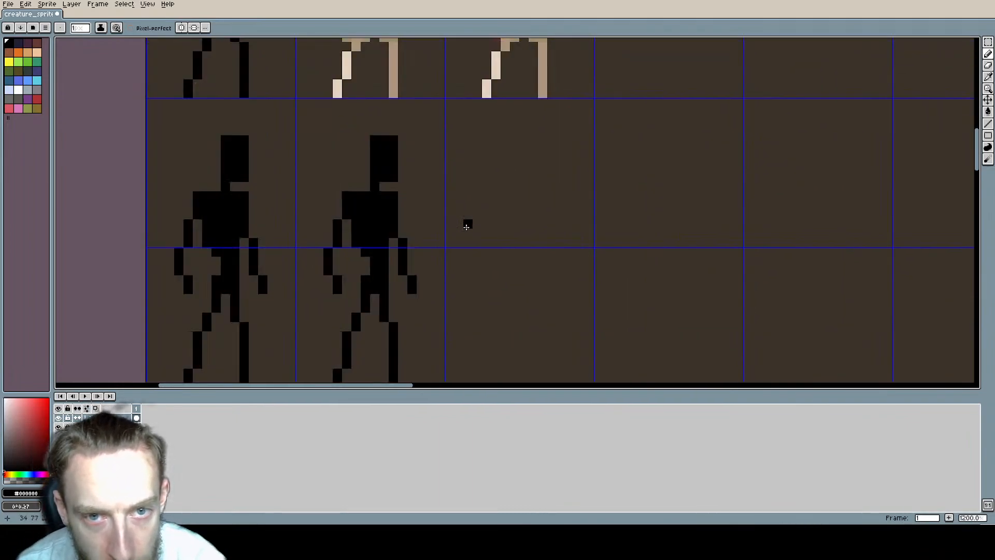
{"action": "scroll", "coordinate": [464, 228], "scroll_direction": "down", "scroll_amount": 4}
{"action": "scroll", "coordinate": [436, 228], "scroll_direction": "up", "scroll_amount": 2}
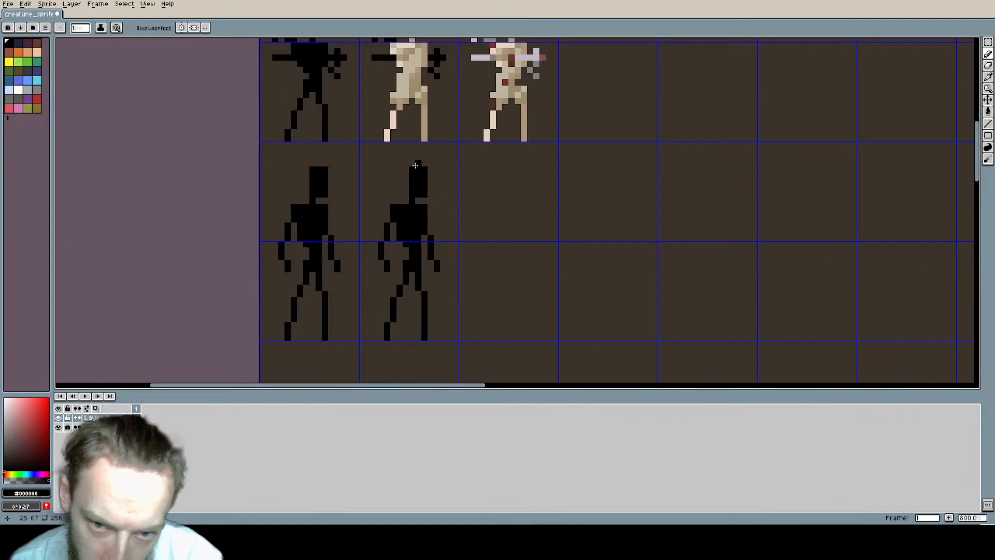
{"action": "key", "text": "i"}
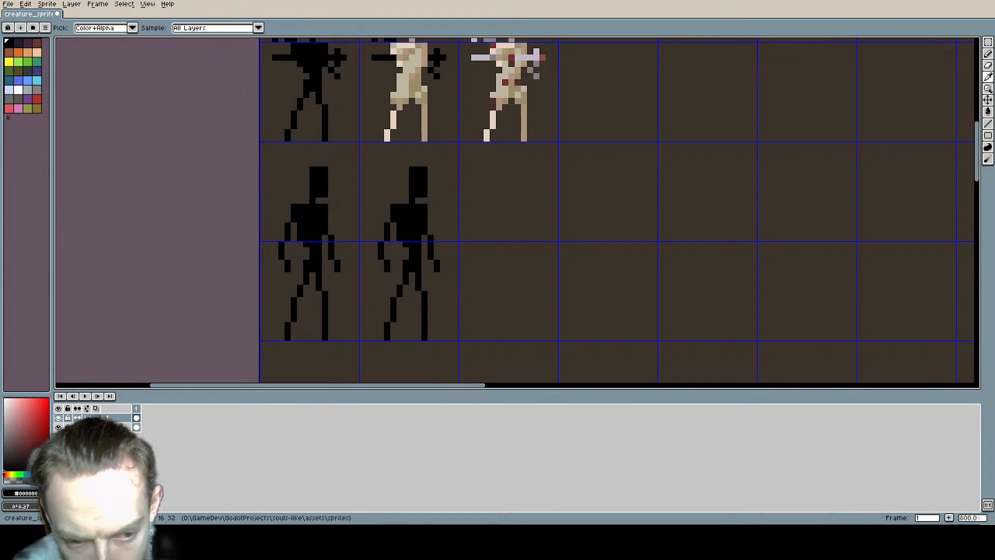
{"action": "key", "text": "b"}
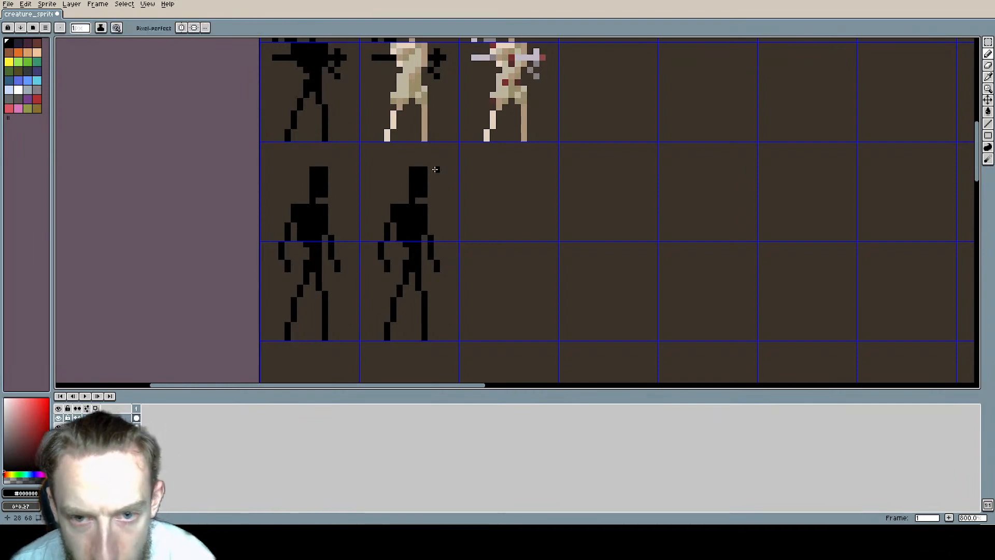
Step: Paint the second tall figure's head and neck in the pale skin colour sampled from the figure above, clearing the stray pixel beside the neck
{"action": "scroll", "coordinate": [417, 171], "scroll_direction": "up", "scroll_amount": 3}
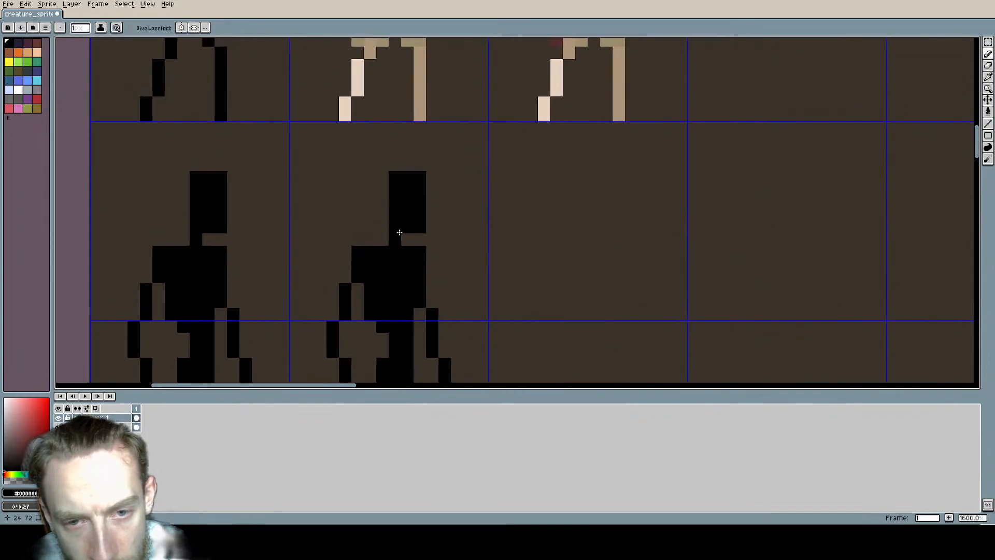
{"action": "scroll", "coordinate": [409, 220], "scroll_direction": "down", "scroll_amount": 5}
{"action": "scroll", "coordinate": [405, 197], "scroll_direction": "up", "scroll_amount": 4}
{"action": "left_click", "coordinate": [387, 116], "text": "alt"}
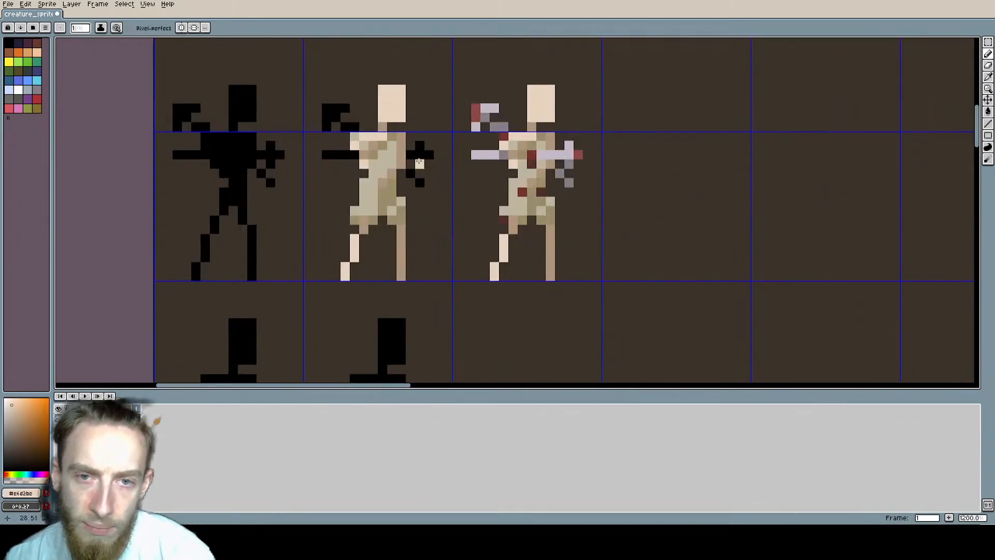
{"action": "middle_click_drag", "start_coordinate": [447, 229], "coordinate": [431, 80]}
{"action": "scroll", "coordinate": [431, 79], "scroll_direction": "up", "scroll_amount": 1}
{"action": "scroll", "coordinate": [427, 116], "scroll_direction": "down", "scroll_amount": 2}
{"action": "middle_click_drag", "start_coordinate": [405, 170], "coordinate": [413, 153]}
{"action": "scroll", "coordinate": [402, 153], "scroll_direction": "up", "scroll_amount": 1}
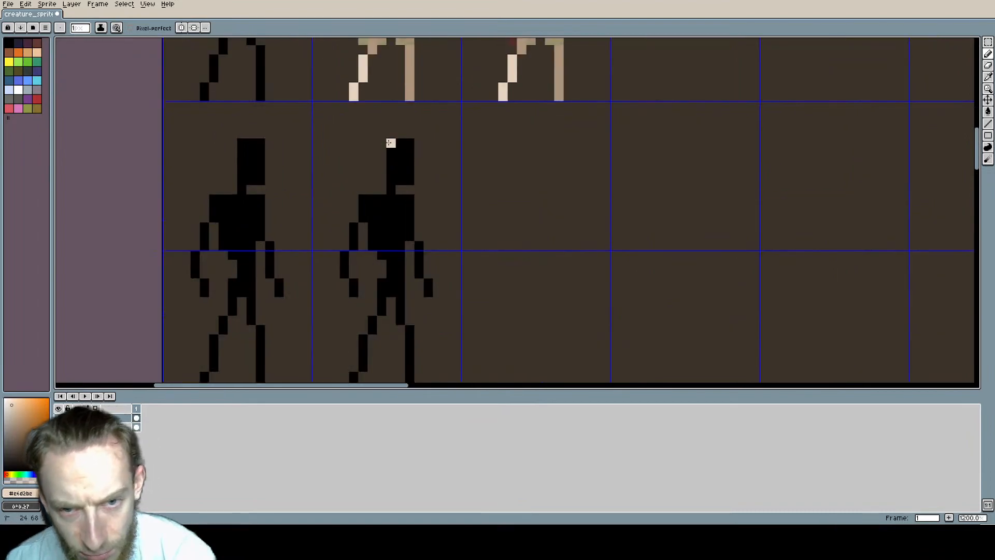
{"action": "mouse_move", "coordinate": [391, 145]}
{"action": "left_mouse_down"}
{"action": "mouse_move", "coordinate": [409, 186]}
{"action": "mouse_move", "coordinate": [399, 149]}
{"action": "mouse_move", "coordinate": [399, 170]}
{"action": "left_mouse_up"}
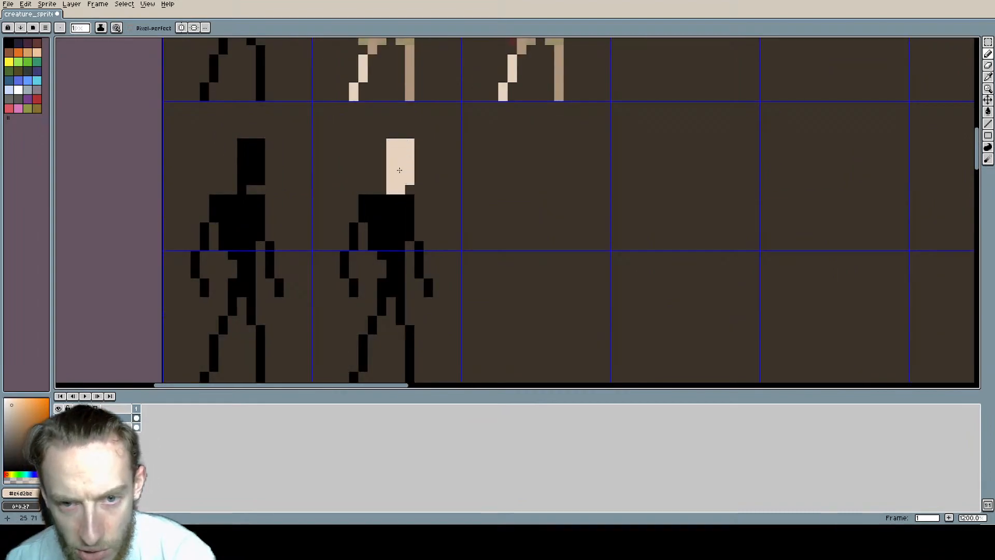
{"action": "key", "text": "e"}
{"action": "left_click", "coordinate": [400, 190]}
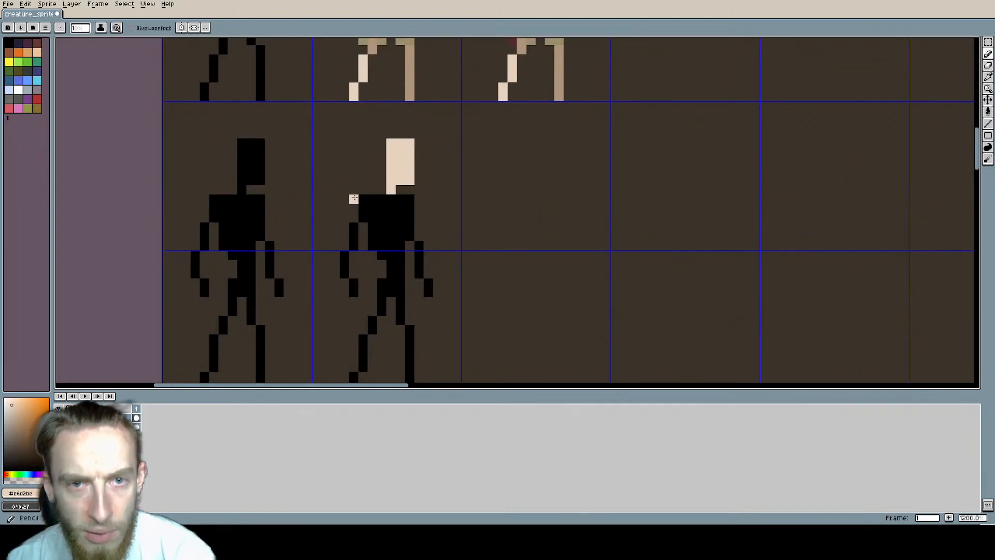
Step: Sample the muted red from the bloodied figure and try a hook-shaped mark on the upper part of the tall figure's pale face
{"action": "middle_click_drag", "start_coordinate": [353, 199], "coordinate": [285, 335]}
{"action": "left_click", "coordinate": [417, 67], "text": "alt"}
{"action": "scroll", "coordinate": [398, 175], "scroll_direction": "down", "scroll_amount": 1}
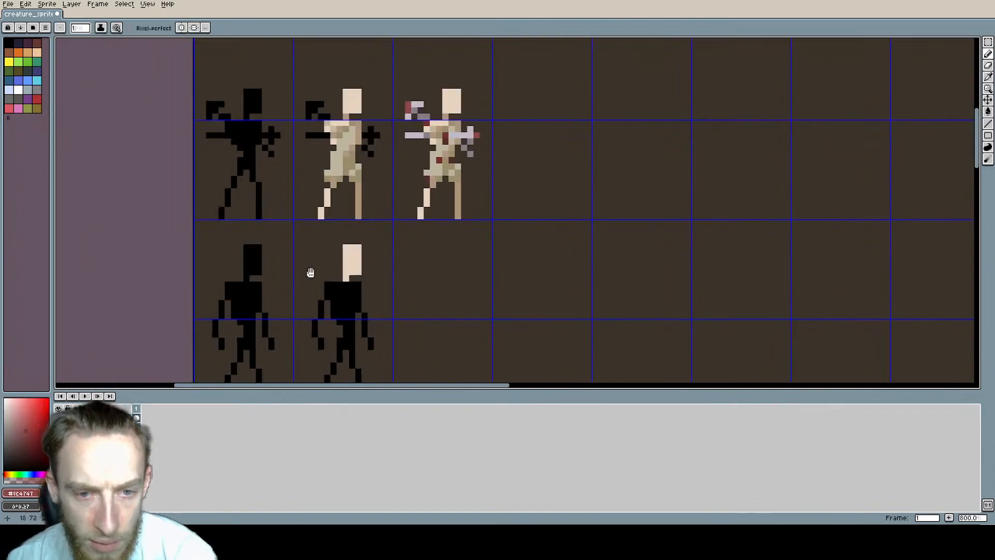
{"action": "scroll", "coordinate": [311, 283], "scroll_direction": "up", "scroll_amount": 3}
{"action": "scroll", "coordinate": [392, 207], "scroll_direction": "up", "scroll_amount": 1}
{"action": "middle_click_drag", "start_coordinate": [430, 186], "coordinate": [326, 202]}
{"action": "key", "text": "w"}
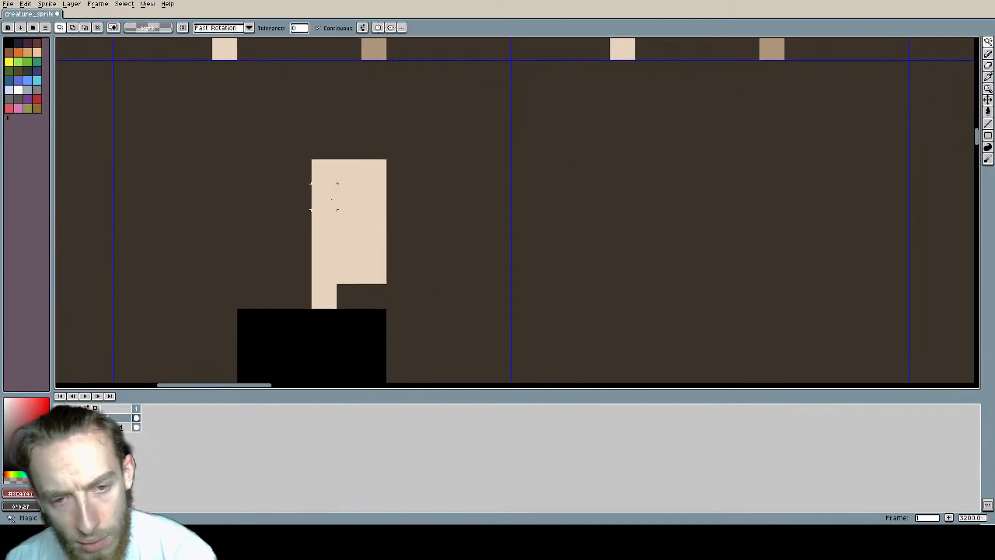
{"action": "key", "text": "b"}
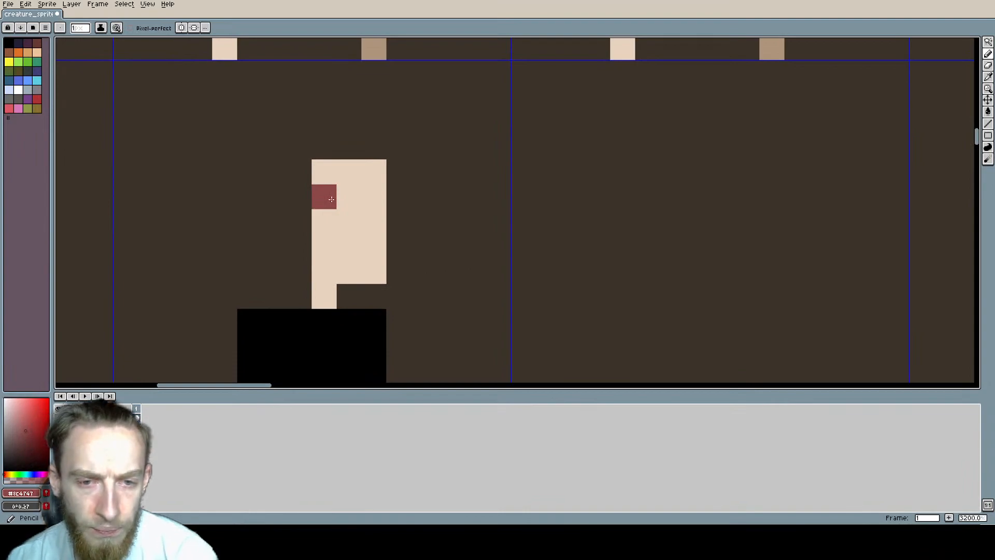
{"action": "left_click", "coordinate": [331, 199]}
{"action": "left_click", "coordinate": [348, 197]}
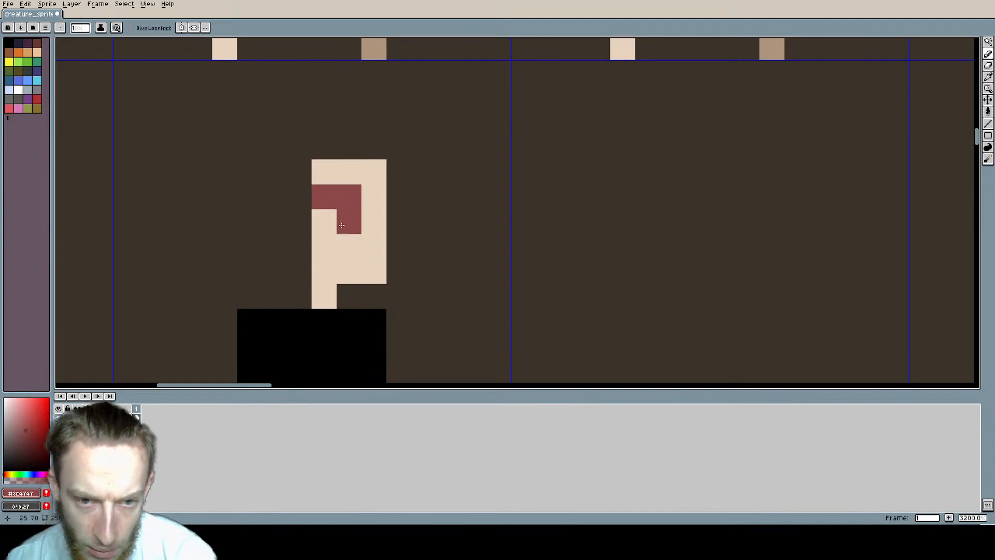
{"action": "left_click", "coordinate": [342, 225]}
Step: Try red pixels on the tall figure's jaw and neck, and undo the last red pencil marks
{"action": "scroll", "coordinate": [497, 247], "scroll_direction": "down", "scroll_amount": 4}
{"action": "scroll", "coordinate": [495, 247], "scroll_direction": "up", "scroll_amount": 3}
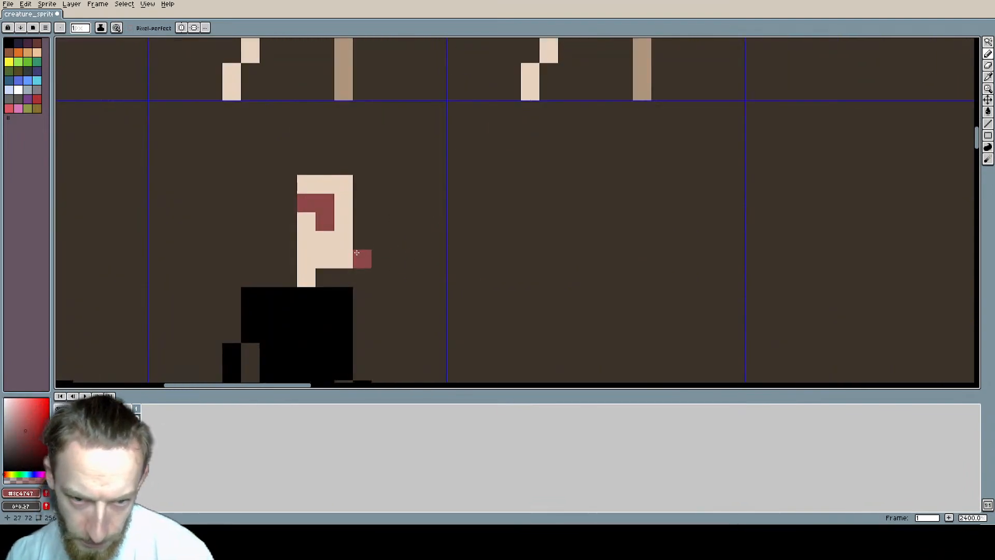
{"action": "left_click", "coordinate": [306, 277]}
{"action": "scroll", "coordinate": [512, 278], "scroll_direction": "down", "scroll_amount": 3}
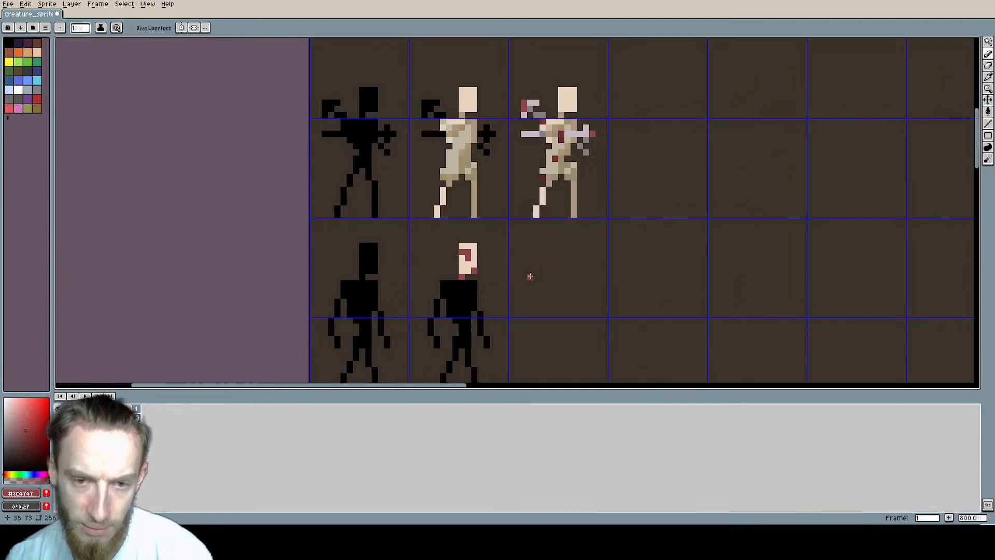
{"action": "mouse_move", "coordinate": [528, 275]}
{"action": "middle_mouse_down"}
{"action": "mouse_move", "coordinate": [473, 255]}
{"action": "mouse_move", "coordinate": [476, 234]}
{"action": "middle_mouse_up"}
{"action": "key", "text": "ctrl+z"}
{"action": "key", "text": "ctrl+z"}
{"action": "key", "text": "ctrl+z"}
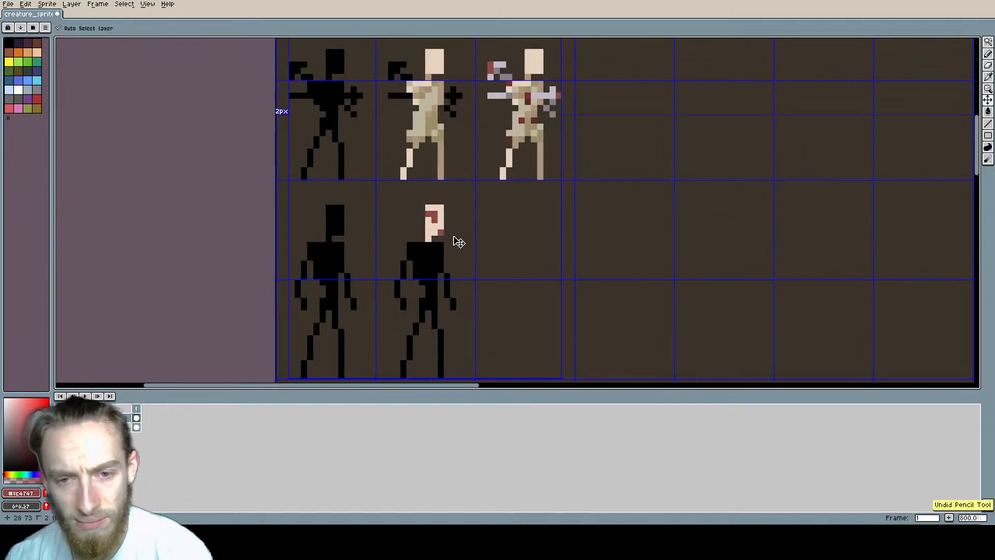
Step: Try extending a red patch to the crown and far side of the pale head, and undo the latest marks
{"action": "scroll", "coordinate": [434, 227], "scroll_direction": "up", "scroll_amount": 3}
{"action": "left_click", "coordinate": [428, 222]}
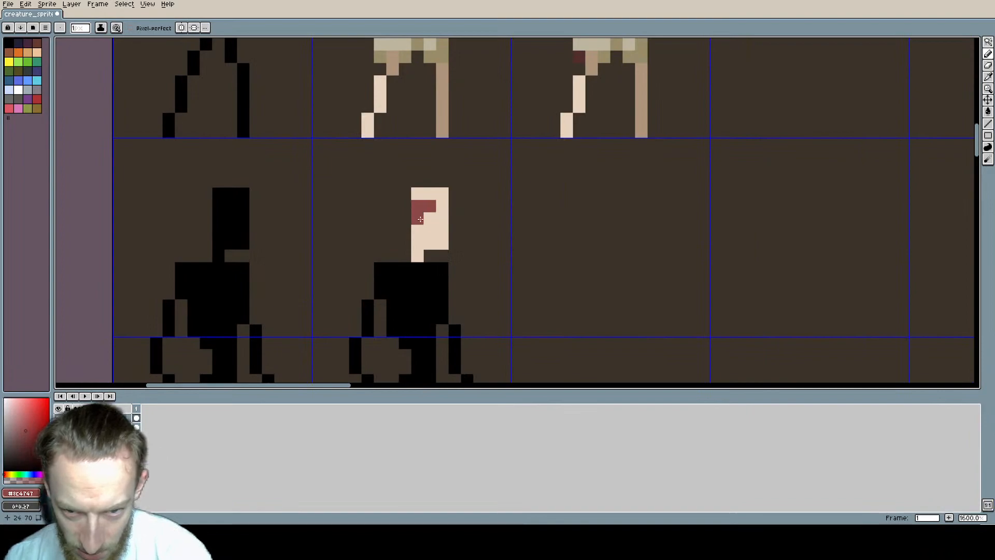
{"action": "left_click", "coordinate": [442, 218]}
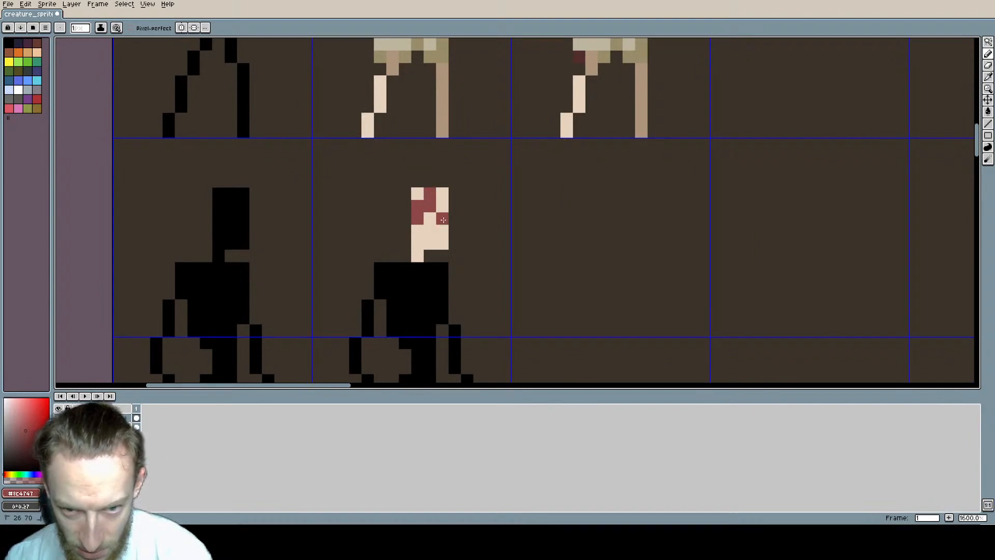
{"action": "scroll", "coordinate": [513, 288], "scroll_direction": "down", "scroll_amount": 3}
{"action": "middle_click_drag", "start_coordinate": [512, 262], "coordinate": [460, 218]}
{"action": "key", "text": "ctrl+z"}
{"action": "key", "text": "ctrl+z"}
{"action": "key", "text": "ctrl+z"}
{"action": "key", "text": "ctrl+z"}
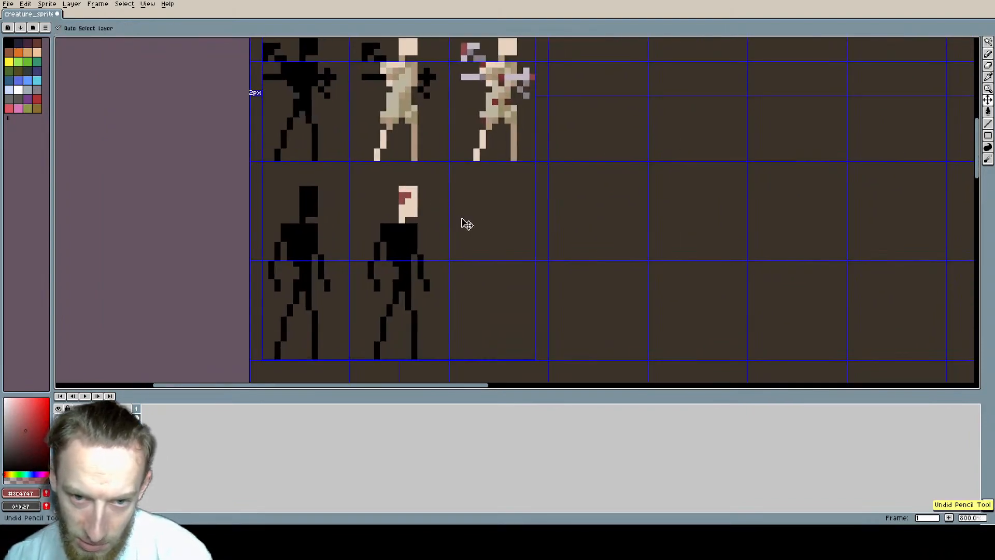
Step: Try a staggered red band across the pale face, and undo all the red marks on the head
{"action": "scroll", "coordinate": [396, 196], "scroll_direction": "up", "scroll_amount": 3}
{"action": "left_click", "coordinate": [421, 207]}
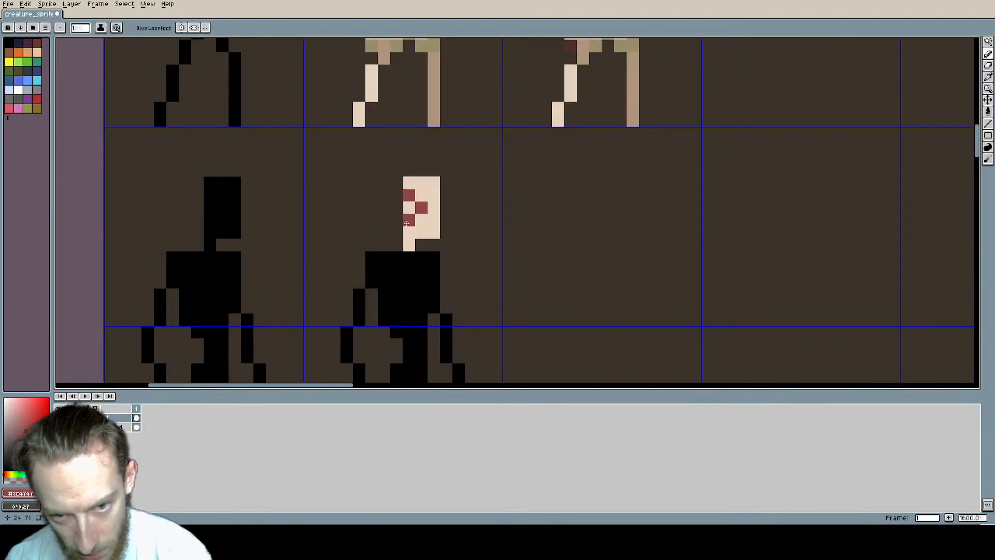
{"action": "right_click", "coordinate": [406, 223]}
{"action": "left_click", "coordinate": [436, 203]}
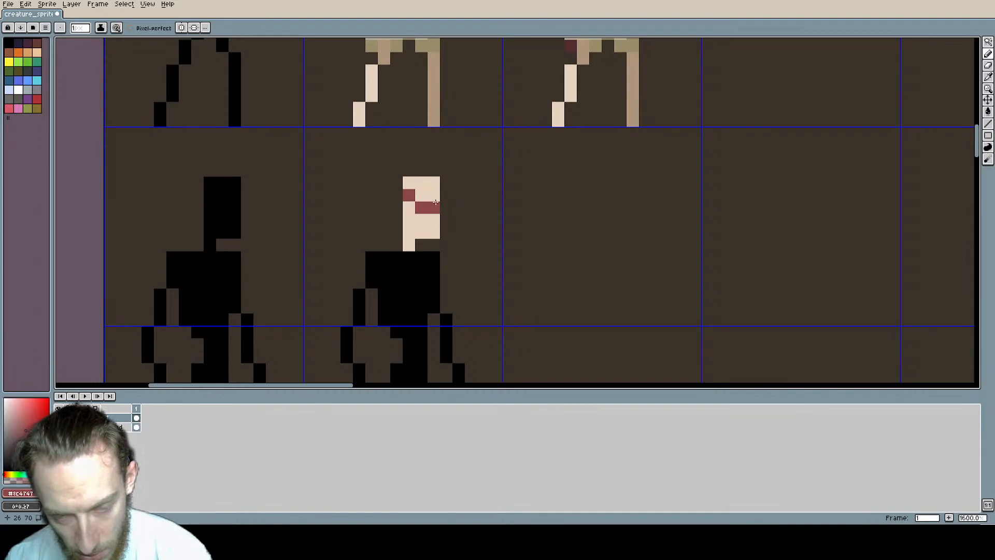
{"action": "key", "text": "ctrl+z"}
{"action": "key", "text": "ctrl+z"}
{"action": "key", "text": "ctrl+z"}
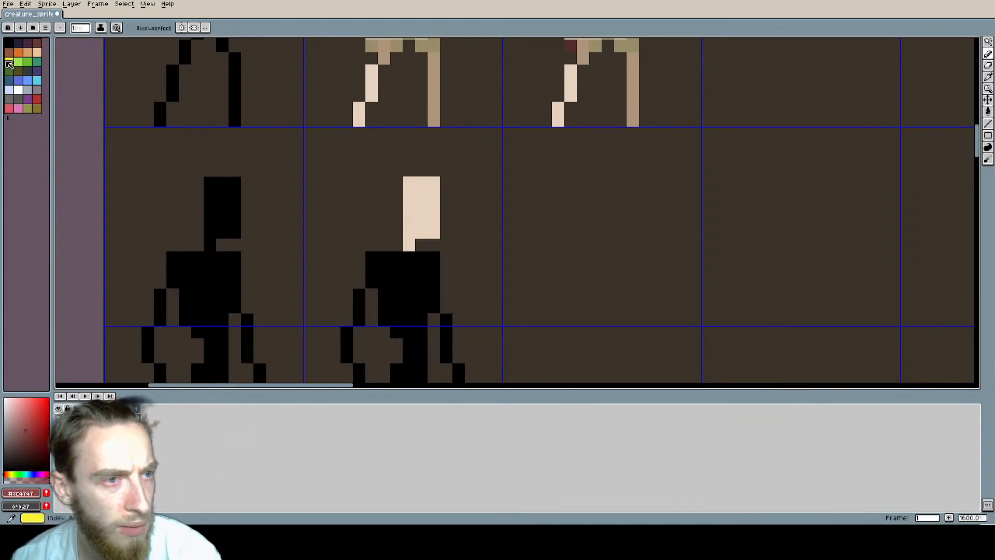
Step: Choose black from the palette as the drawing colour
{"action": "left_click", "coordinate": [28, 53]}
{"action": "left_click", "coordinate": [9, 44]}
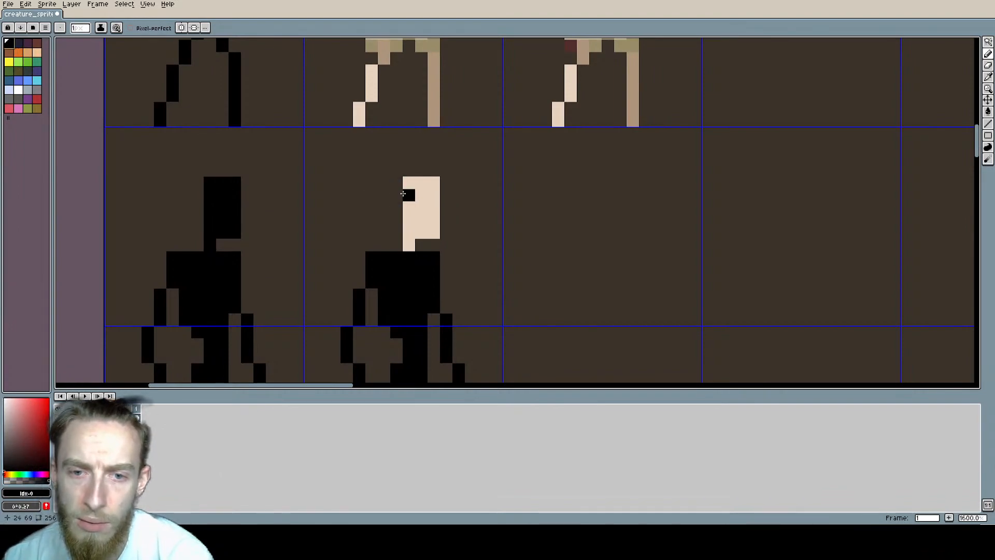
Step: Try a black band with outward-spreading spikes around the top of the pale head, and undo the strokes
{"action": "mouse_move", "coordinate": [396, 194]}
{"action": "left_mouse_down"}
{"action": "mouse_move", "coordinate": [448, 195]}
{"action": "mouse_move", "coordinate": [448, 185]}
{"action": "left_mouse_up"}
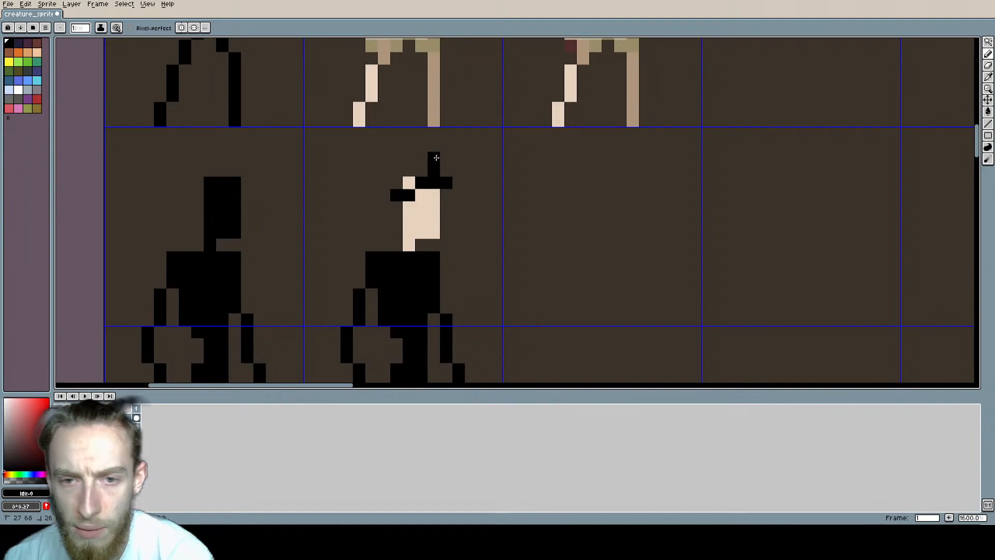
{"action": "left_click_drag", "start_coordinate": [452, 174], "coordinate": [433, 147]}
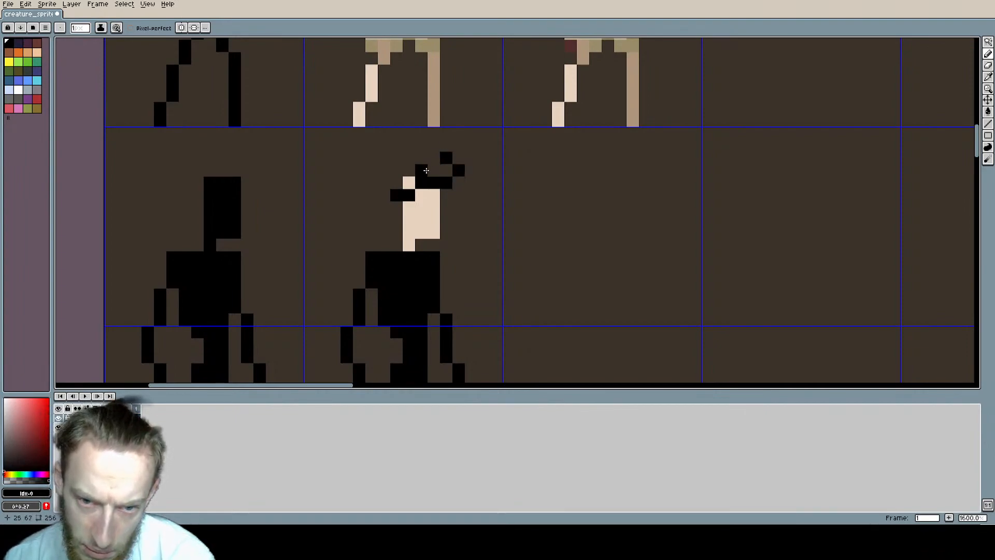
{"action": "left_click", "coordinate": [409, 157]}
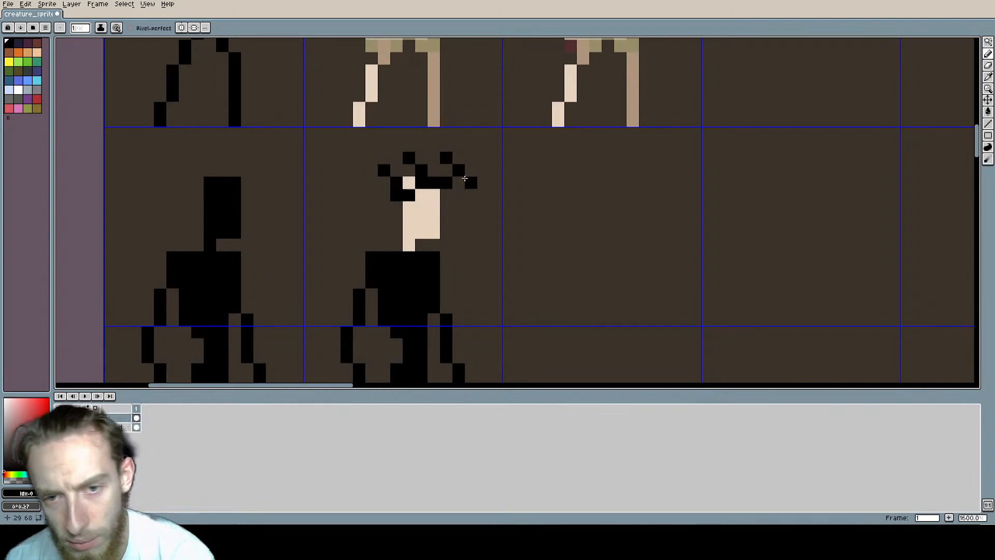
{"action": "scroll", "coordinate": [465, 179], "scroll_direction": "down", "scroll_amount": 4}
{"action": "scroll", "coordinate": [493, 195], "scroll_direction": "up", "scroll_amount": 4}
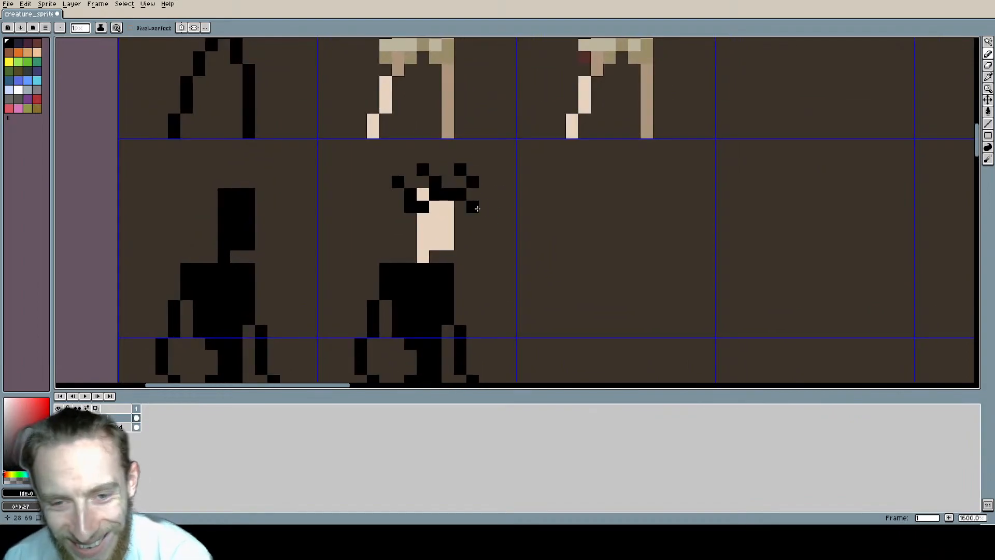
{"action": "key", "text": "ctrl+z"}
{"action": "key", "text": "ctrl+z"}
{"action": "key", "text": "ctrl+z"}
{"action": "key", "text": "ctrl+z"}
{"action": "key", "text": "ctrl+z"}
{"action": "key", "text": "ctrl+z"}
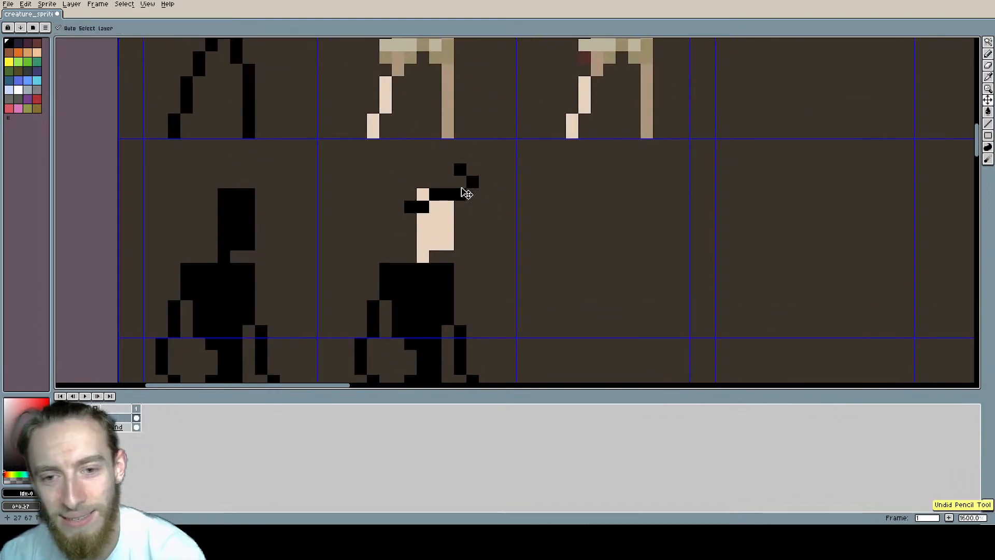
Step: Draw a solid black crown with three upright spikes over the top of the pale head, leaving one skin-coloured pixel inside it
{"action": "mouse_move", "coordinate": [412, 203]}
{"action": "left_mouse_down"}
{"action": "mouse_move", "coordinate": [461, 203]}
{"action": "mouse_move", "coordinate": [464, 172]}
{"action": "mouse_move", "coordinate": [412, 185]}
{"action": "left_mouse_up"}
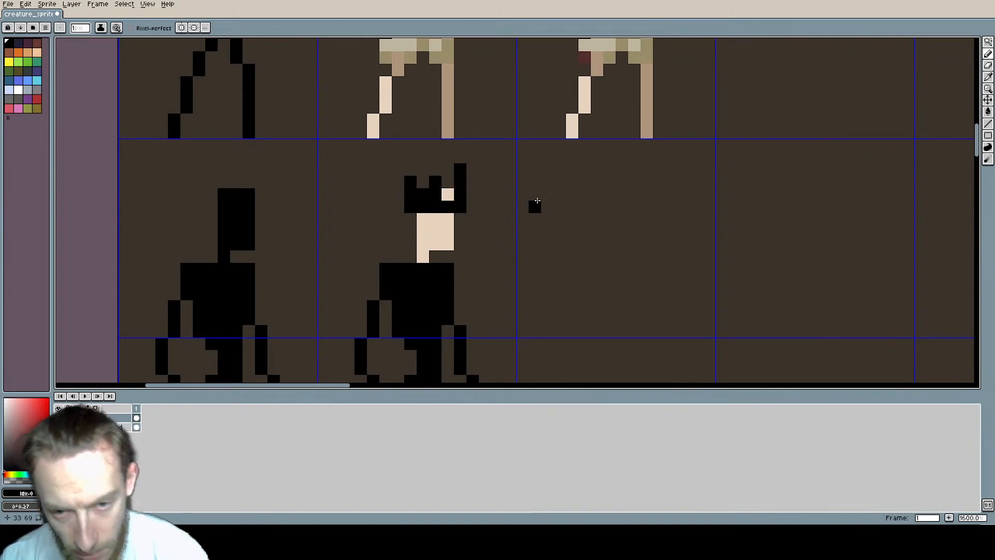
{"action": "scroll", "coordinate": [521, 193], "scroll_direction": "down", "scroll_amount": 2}
{"action": "scroll", "coordinate": [508, 182], "scroll_direction": "up", "scroll_amount": 2}
{"action": "left_click", "coordinate": [438, 187]}
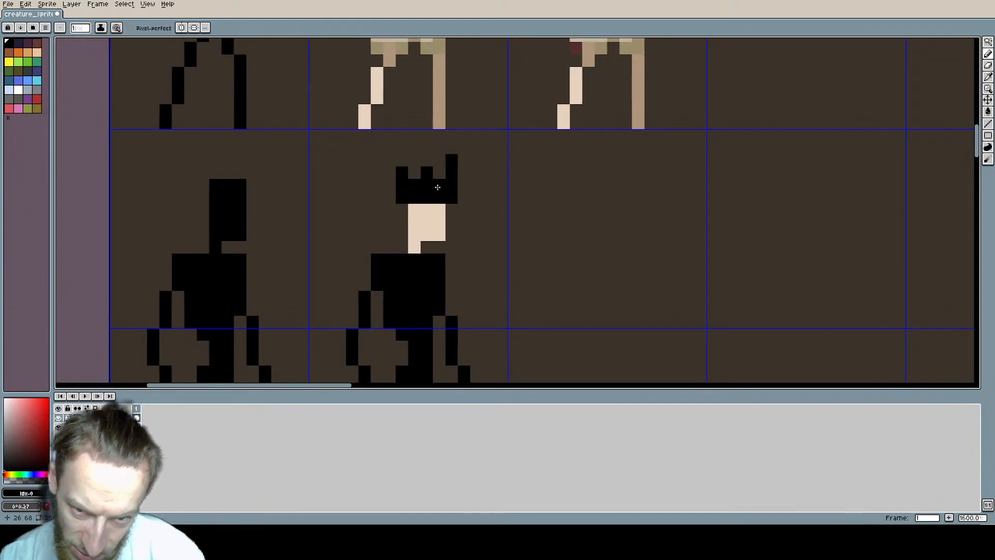
{"action": "key", "text": "ctrl+z"}
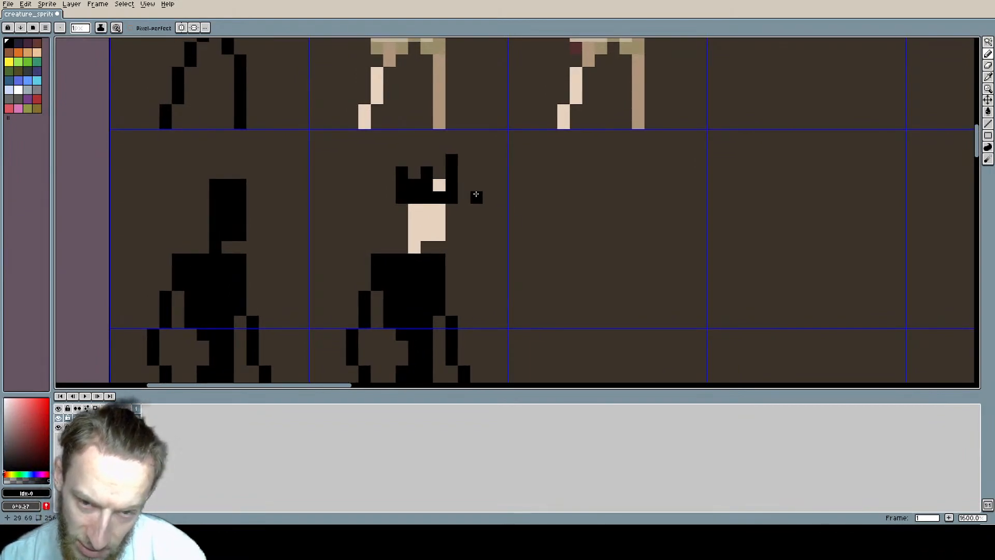
Step: Undo all the strokes of the black crown on the pale head
{"action": "key", "text": "ctrl+z"}
{"action": "key", "text": "v"}
{"action": "key", "text": "ctrl+z"}
{"action": "key", "text": "ctrl+z"}
{"action": "key", "text": "ctrl+z"}
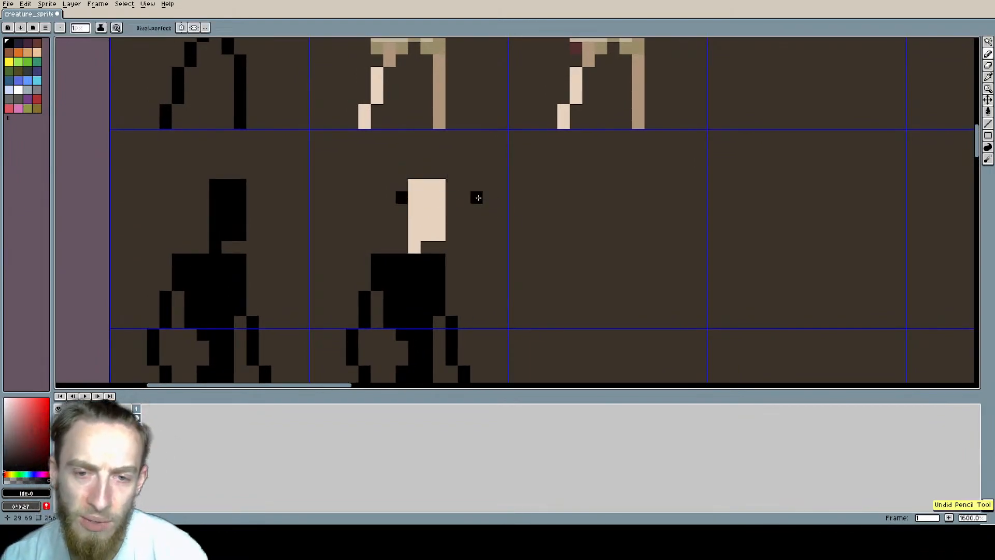
{"action": "key", "text": "ctrl+z"}
{"action": "left_click", "coordinate": [426, 197]}
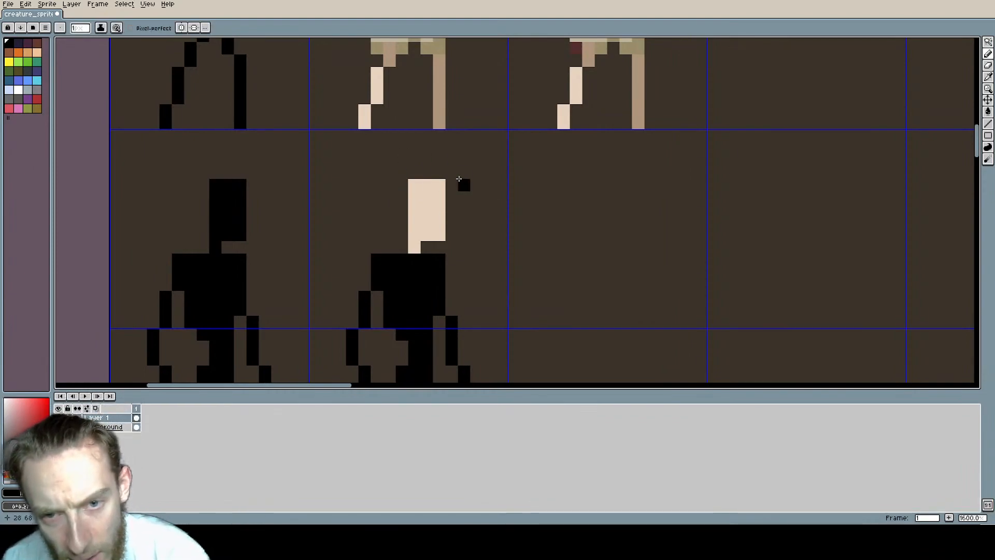
Step: Try slanted black strokes across the top of the pale head, and undo them
{"action": "left_click_drag", "start_coordinate": [451, 172], "coordinate": [398, 207]}
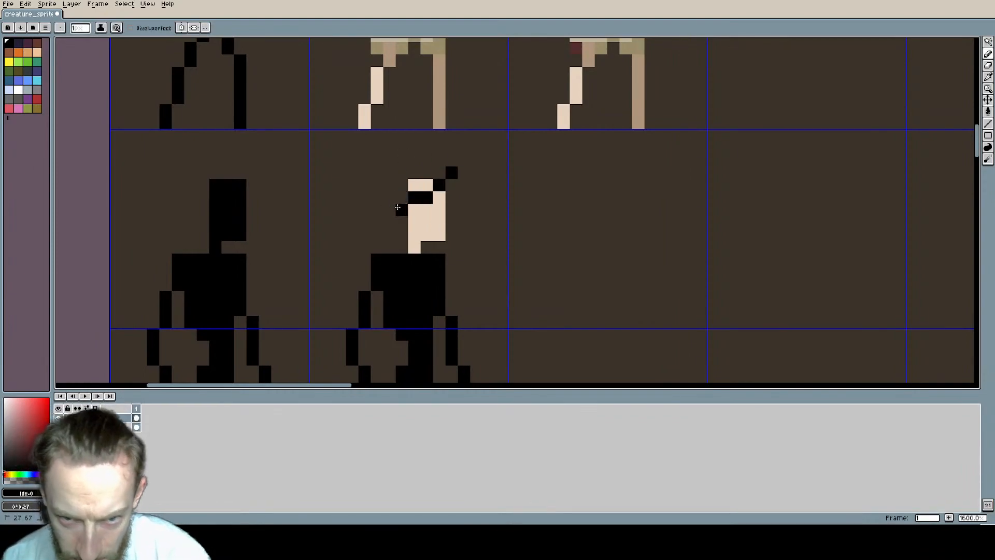
{"action": "key", "text": "ctrl+z"}
{"action": "left_click_drag", "start_coordinate": [438, 173], "coordinate": [398, 200]}
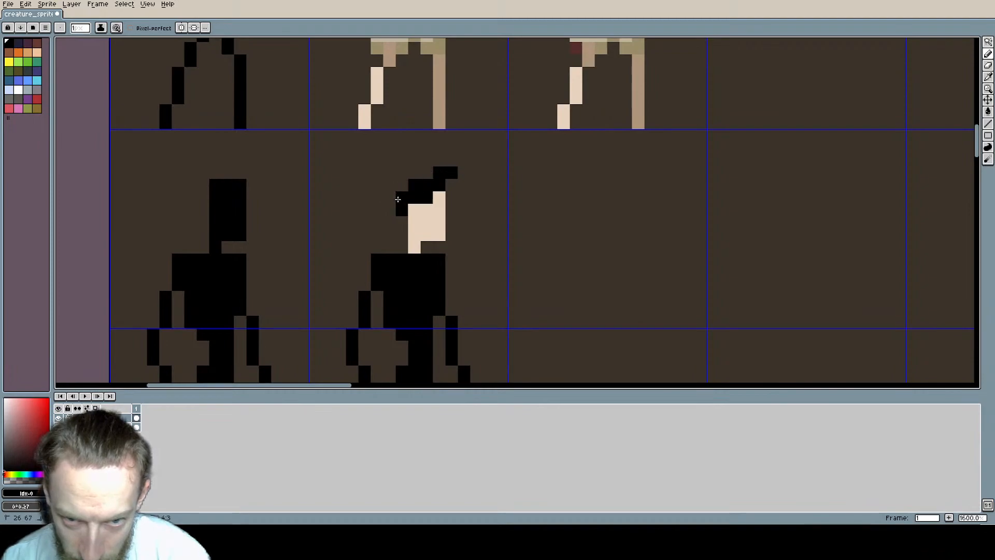
{"action": "key", "text": "ctrl+z"}
{"action": "key", "text": "ctrl+z"}
{"action": "key", "text": "ctrl+z"}
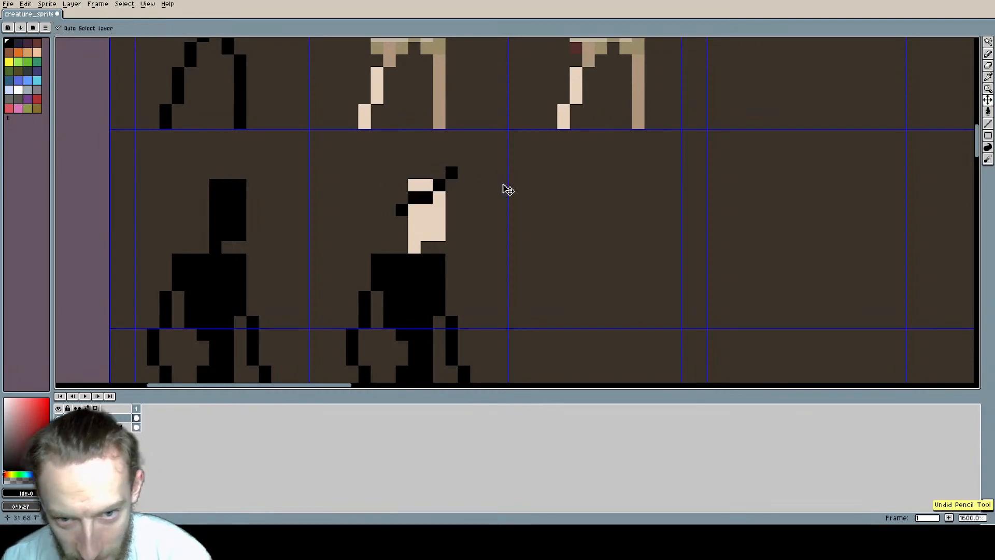
{"action": "key", "text": "ctrl+z"}
{"action": "key", "text": "alt+Tab"}
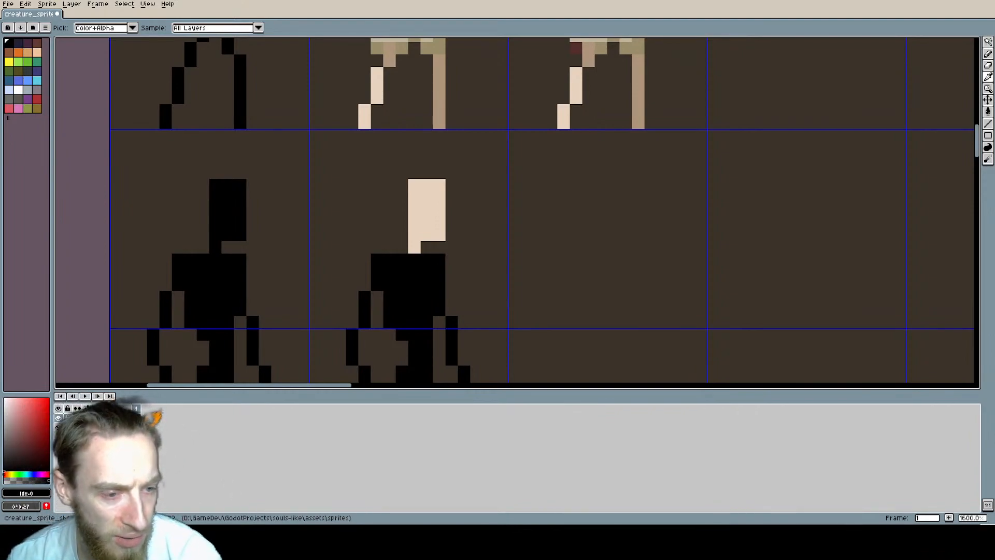
Step: Choose grey from the palette and draw a tall pointed hood over the pale head, widening down onto the shoulders
{"action": "key", "text": "b"}
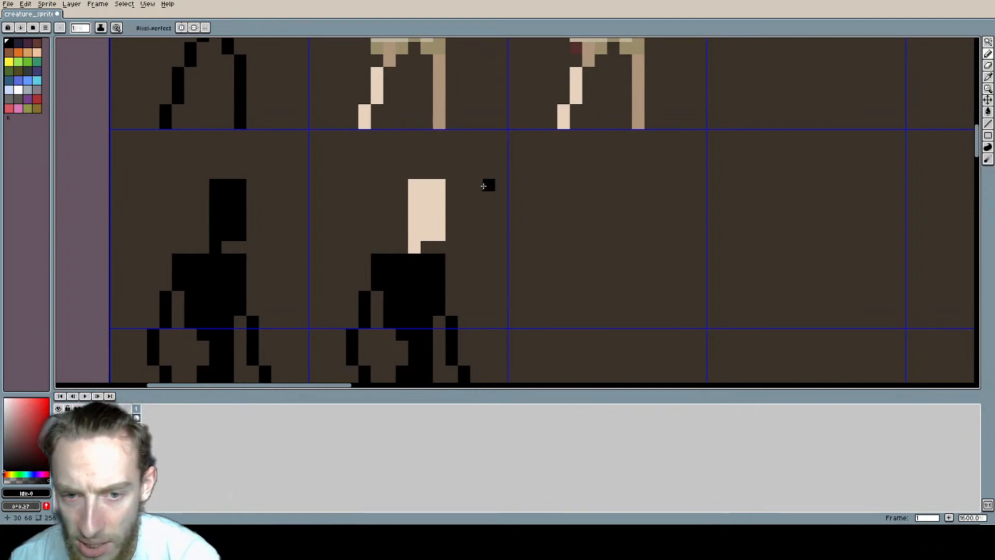
{"action": "middle_click_drag", "start_coordinate": [484, 186], "coordinate": [477, 226]}
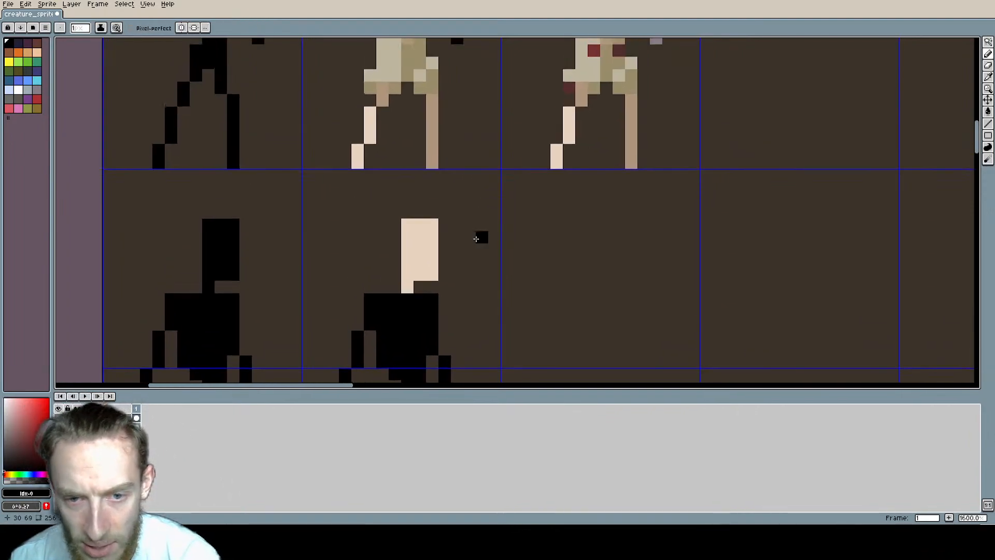
{"action": "left_click", "coordinate": [37, 92]}
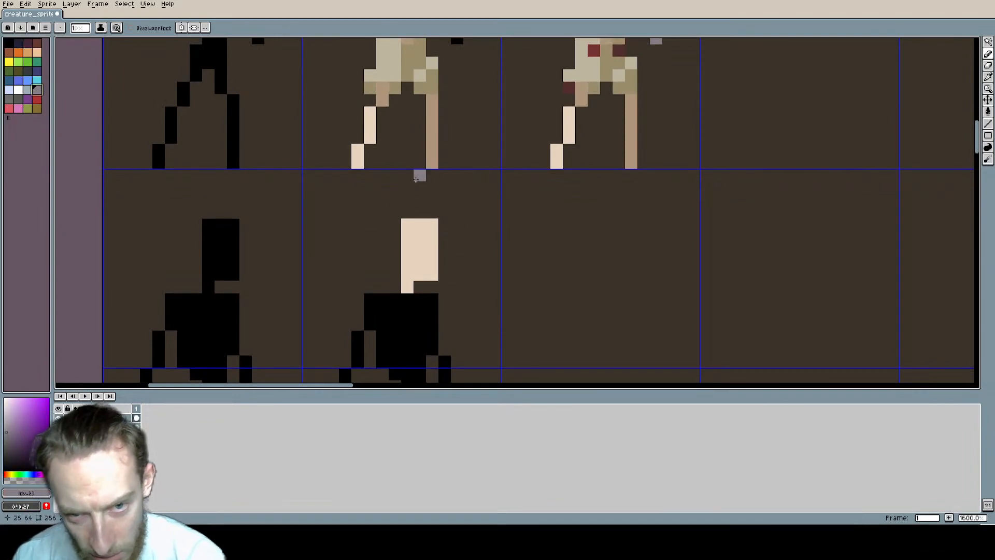
{"action": "mouse_move", "coordinate": [416, 178]}
{"action": "left_mouse_down"}
{"action": "mouse_move", "coordinate": [408, 243]}
{"action": "mouse_move", "coordinate": [388, 285]}
{"action": "left_mouse_up"}
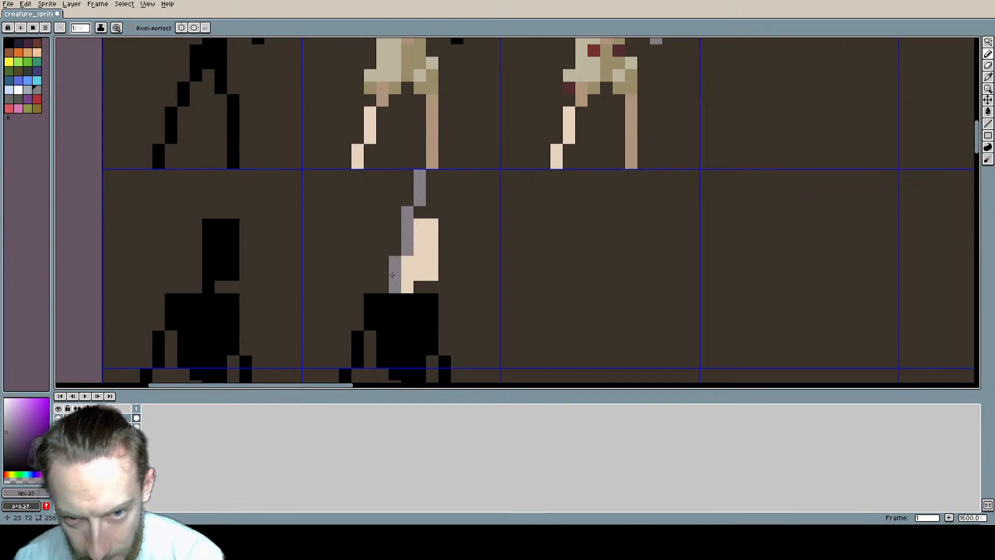
{"action": "mouse_move", "coordinate": [421, 177]}
{"action": "left_mouse_down"}
{"action": "mouse_move", "coordinate": [435, 288]}
{"action": "mouse_move", "coordinate": [445, 270]}
{"action": "mouse_move", "coordinate": [404, 287]}
{"action": "mouse_move", "coordinate": [419, 259]}
{"action": "mouse_move", "coordinate": [427, 279]}
{"action": "mouse_move", "coordinate": [420, 210]}
{"action": "left_mouse_up"}
{"action": "scroll", "coordinate": [454, 215], "scroll_direction": "down", "scroll_amount": 3}
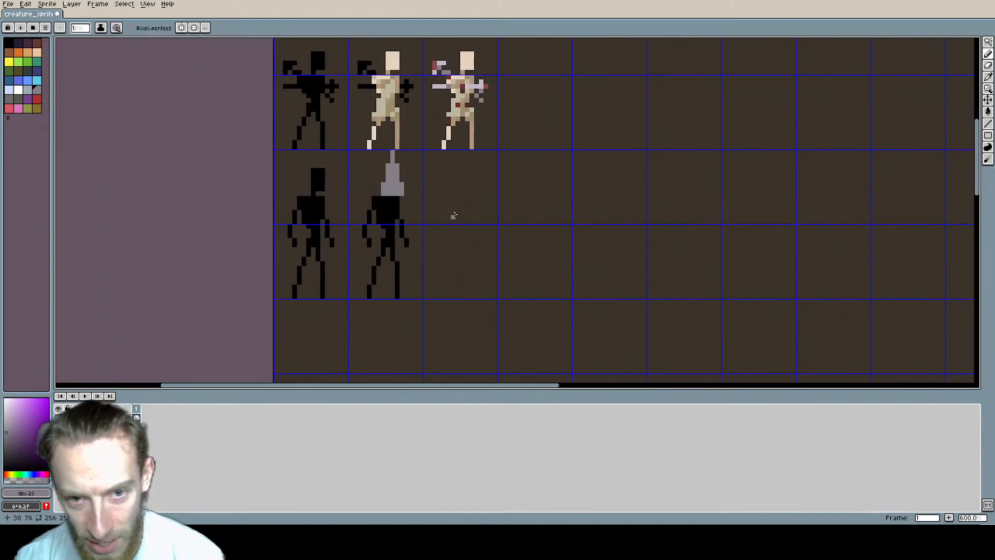
{"action": "scroll", "coordinate": [406, 216], "scroll_direction": "up", "scroll_amount": 4}
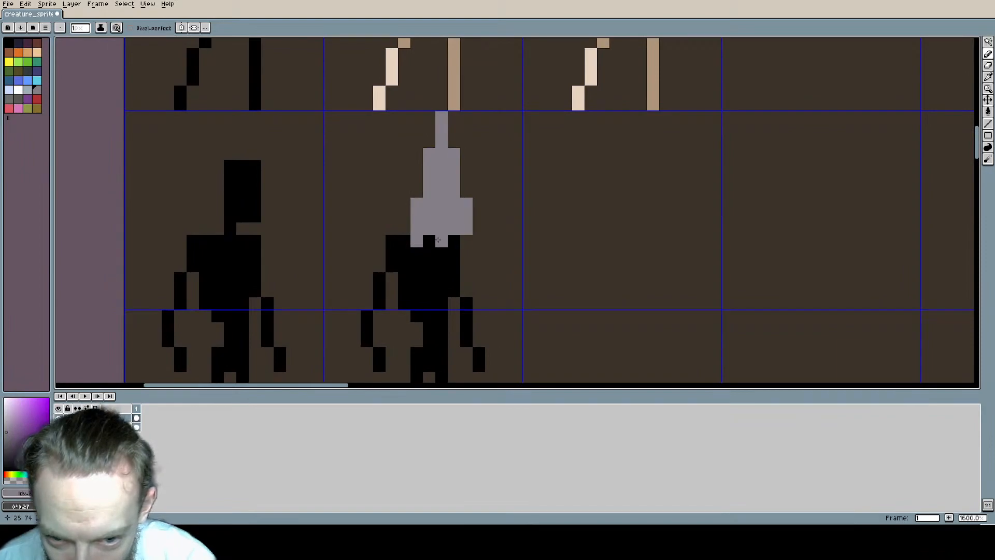
{"action": "mouse_move", "coordinate": [457, 238]}
{"action": "left_mouse_down"}
{"action": "mouse_move", "coordinate": [429, 242]}
{"action": "mouse_move", "coordinate": [445, 252]}
{"action": "left_mouse_up"}
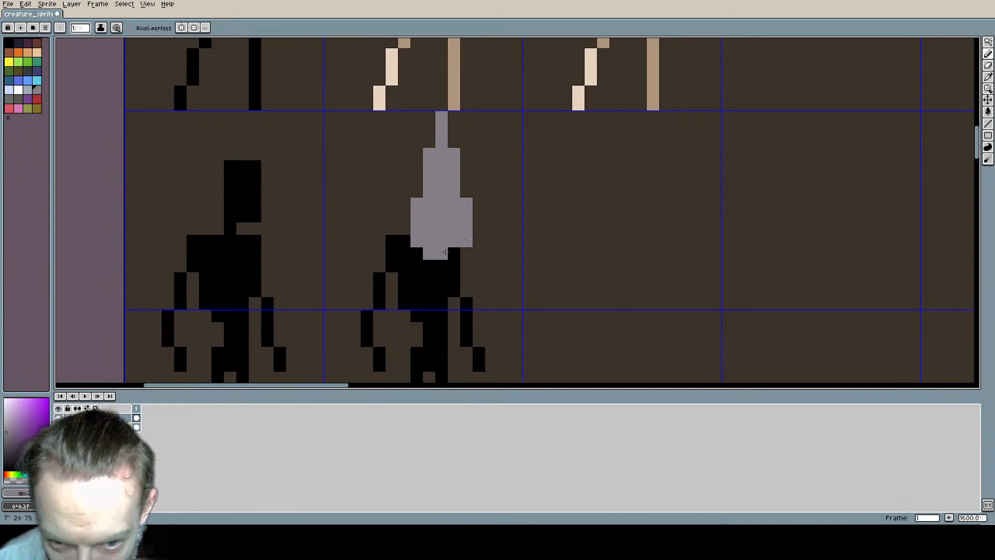
Step: Fill the whole pointed hood with a darker purplish grey
{"action": "scroll", "coordinate": [462, 250], "scroll_direction": "down", "scroll_amount": 2}
{"action": "mouse_move", "coordinate": [521, 257]}
{"action": "middle_mouse_down"}
{"action": "mouse_move", "coordinate": [469, 210]}
{"action": "mouse_move", "coordinate": [553, 220]}
{"action": "mouse_move", "coordinate": [567, 206]}
{"action": "mouse_move", "coordinate": [510, 182]}
{"action": "mouse_move", "coordinate": [573, 132]}
{"action": "mouse_move", "coordinate": [505, 194]}
{"action": "middle_mouse_up"}
{"action": "scroll", "coordinate": [553, 201], "scroll_direction": "up", "scroll_amount": 1}
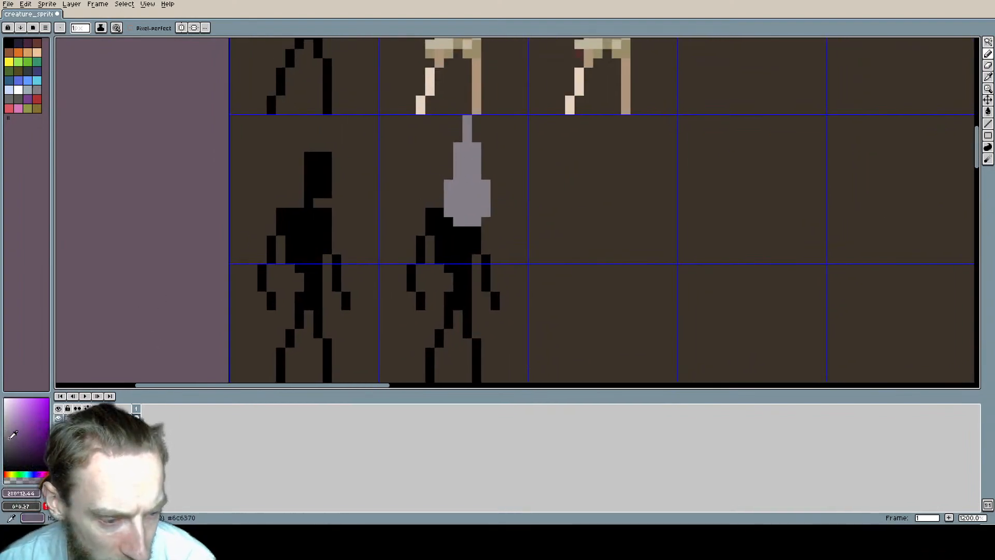
{"action": "key", "text": "g"}
{"action": "left_click", "coordinate": [467, 193]}
{"action": "scroll", "coordinate": [575, 245], "scroll_direction": "down", "scroll_amount": 1}
{"action": "middle_click_drag", "start_coordinate": [559, 253], "coordinate": [460, 253]}
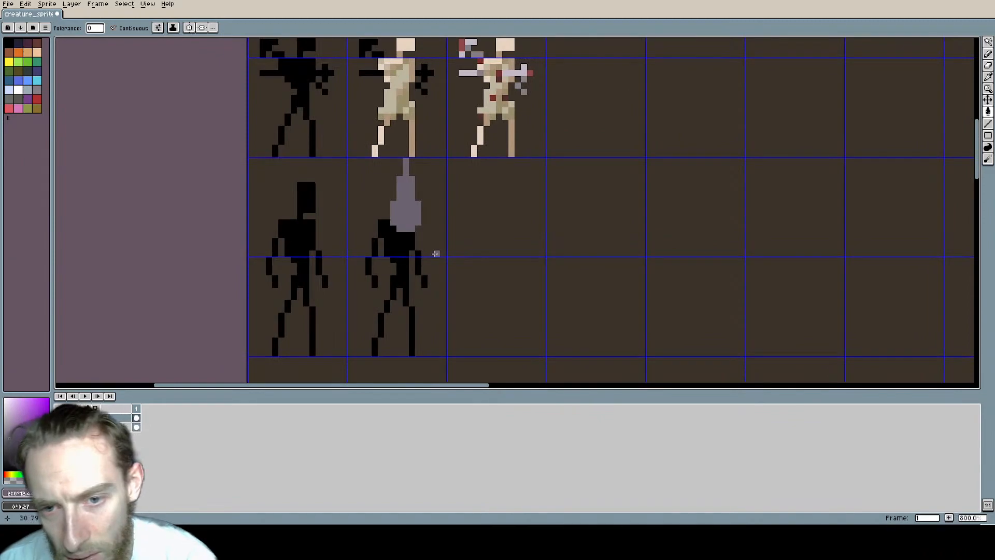
Step: Choose the lighter grey from the palette and pencil highlights down the hood's tip, left edge and middle
{"action": "scroll", "coordinate": [435, 253], "scroll_direction": "up", "scroll_amount": 2}
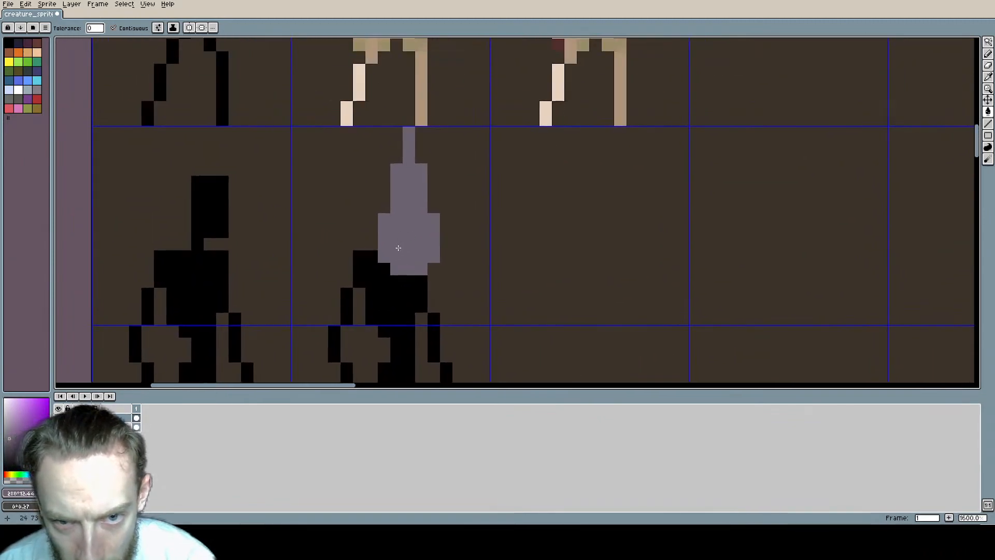
{"action": "middle_click_drag", "start_coordinate": [398, 248], "coordinate": [400, 198]}
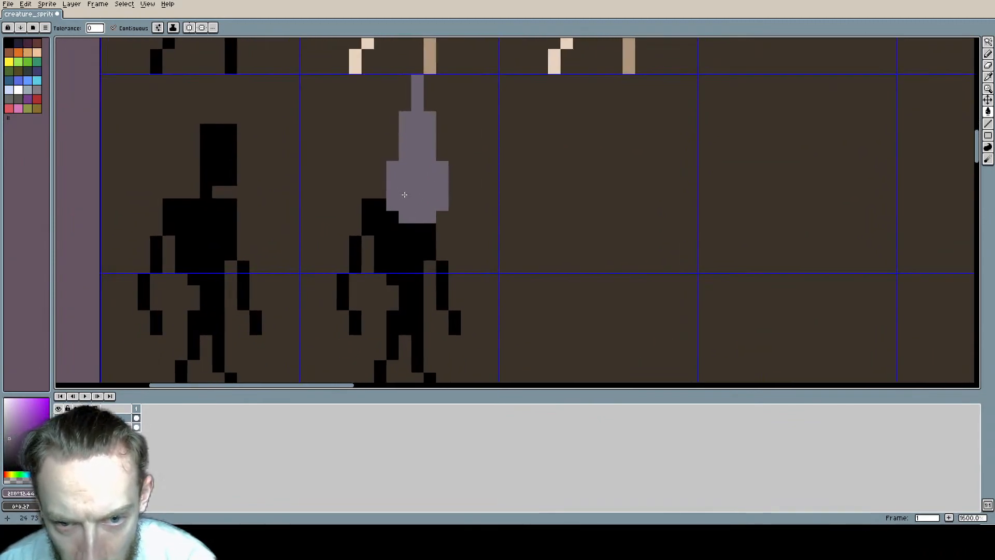
{"action": "left_click", "coordinate": [39, 91]}
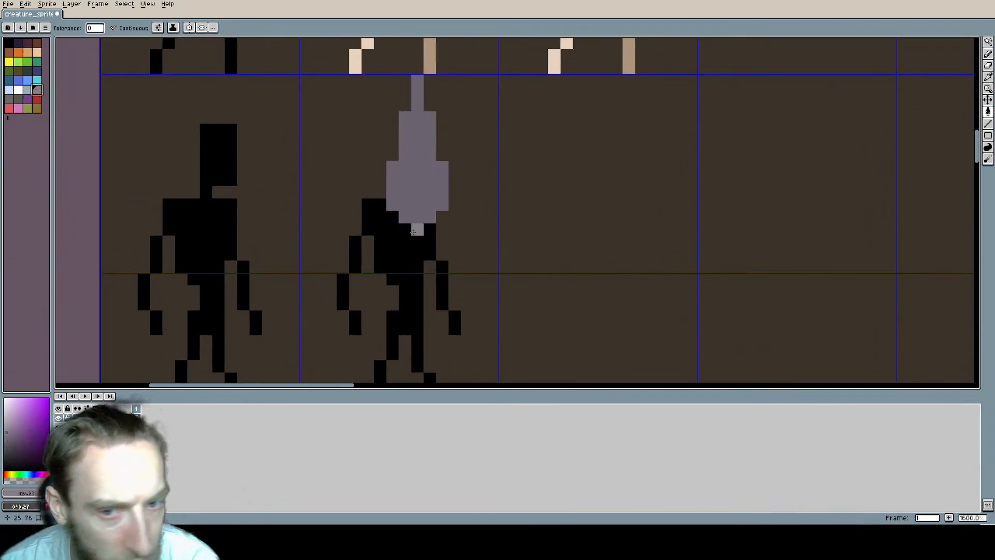
{"action": "left_click", "coordinate": [419, 82]}
{"action": "key", "text": "ctrl+z"}
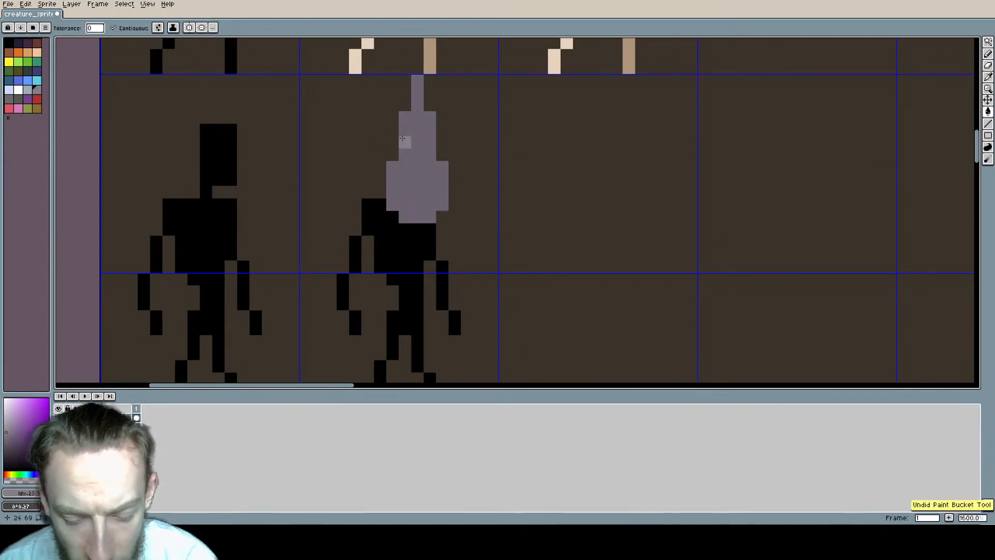
{"action": "key", "text": "b"}
{"action": "left_click_drag", "start_coordinate": [416, 80], "coordinate": [393, 180]}
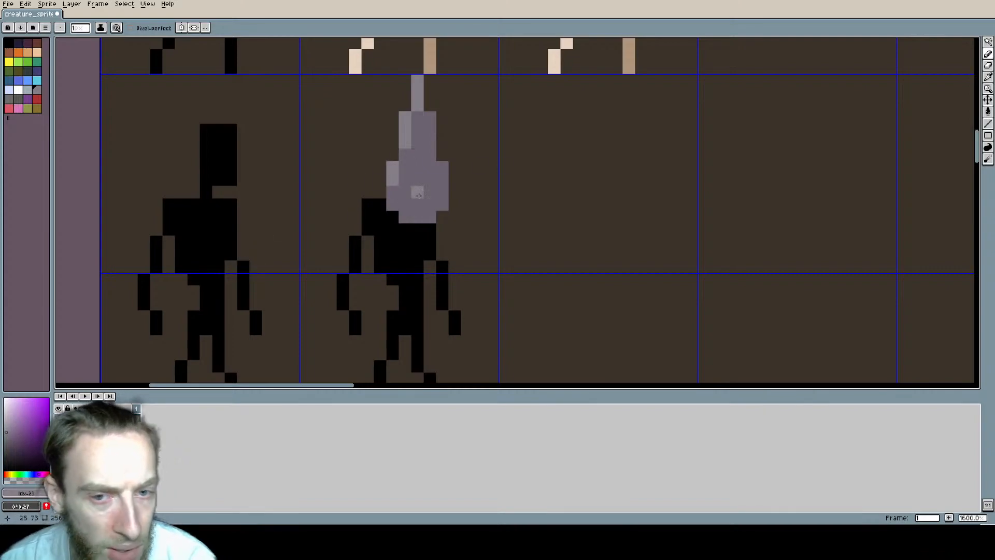
{"action": "left_click_drag", "start_coordinate": [417, 117], "coordinate": [416, 178]}
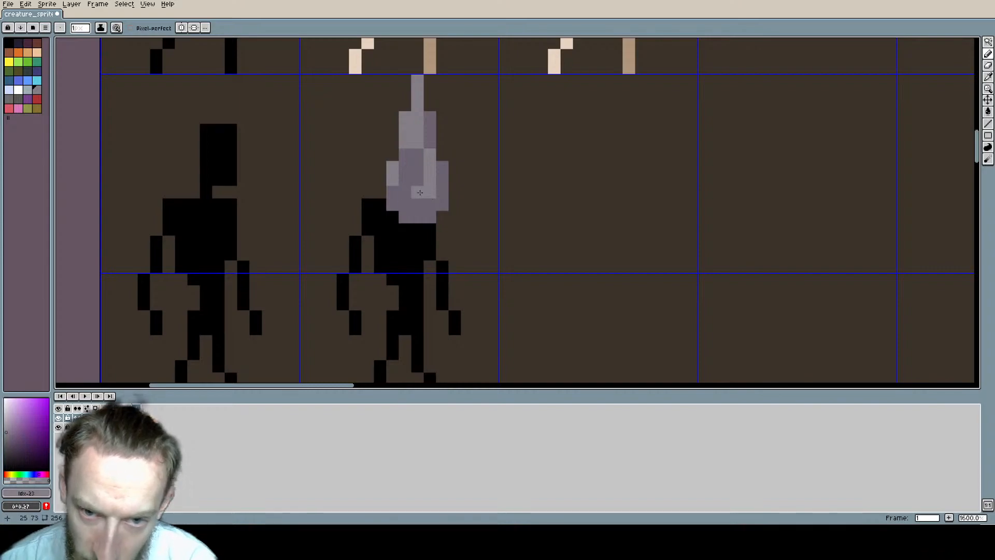
Step: Refine the hood's shading by extending the darker grey shadow at its upper right edge
{"action": "scroll", "coordinate": [460, 209], "scroll_direction": "down", "scroll_amount": 3}
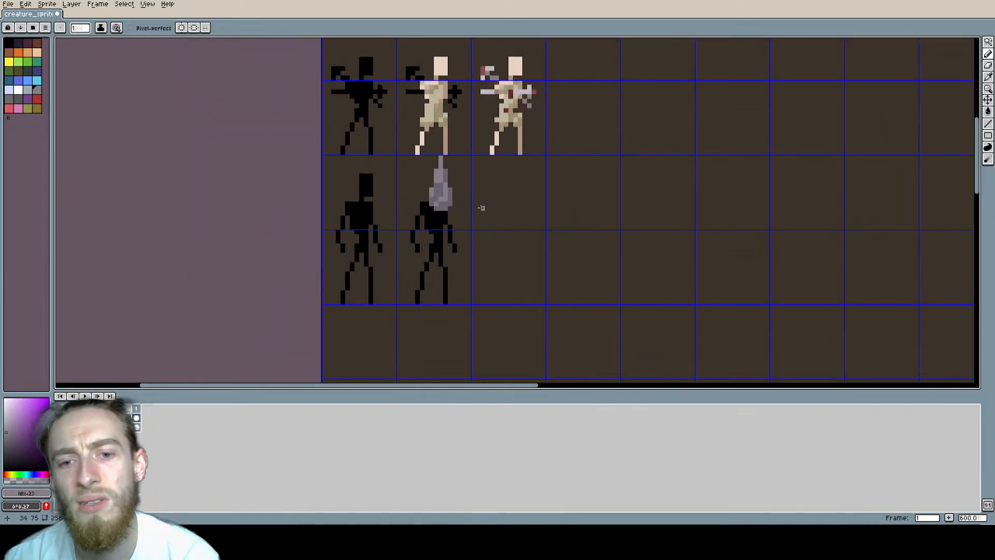
{"action": "scroll", "coordinate": [481, 208], "scroll_direction": "up", "scroll_amount": 4}
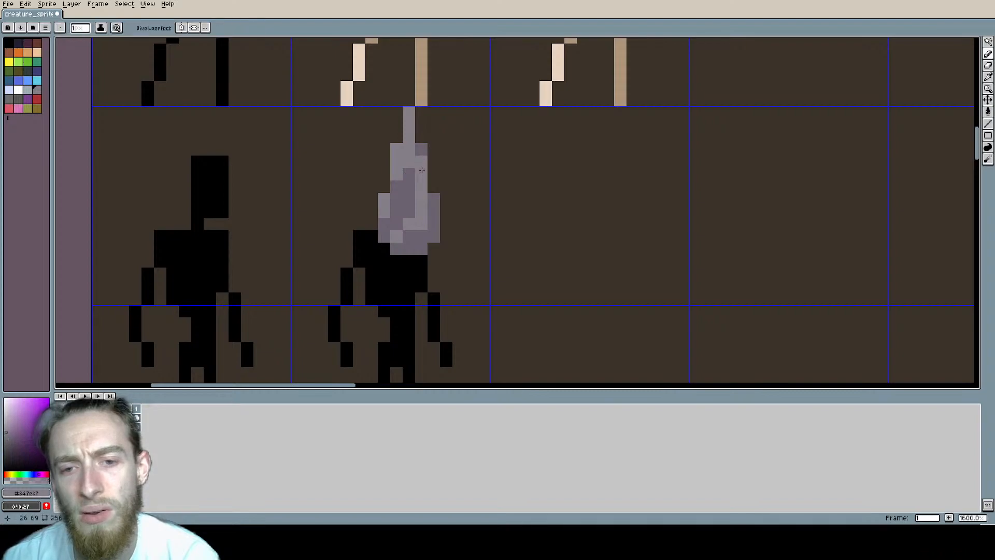
{"action": "scroll", "coordinate": [485, 196], "scroll_direction": "down", "scroll_amount": 3}
{"action": "middle_click_drag", "start_coordinate": [506, 205], "coordinate": [450, 191]}
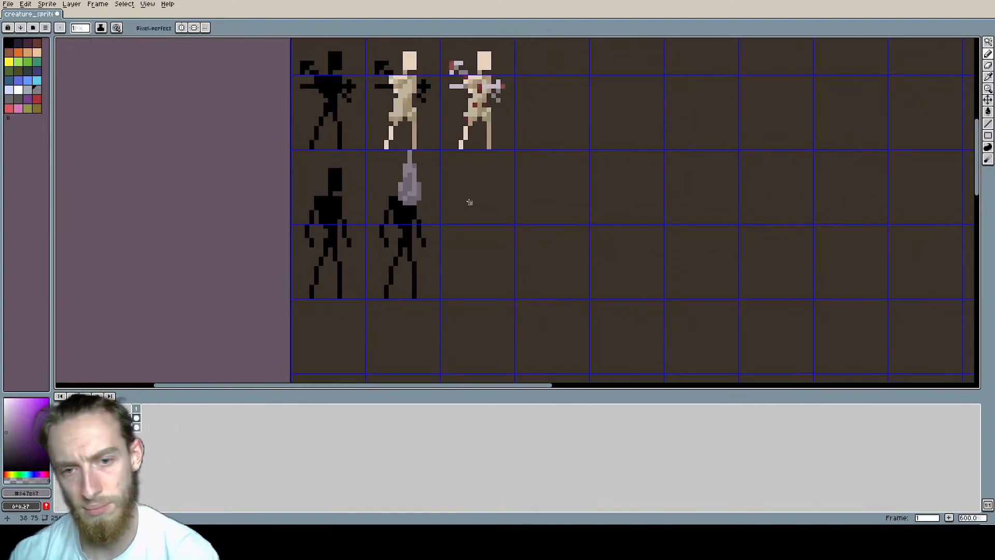
{"action": "scroll", "coordinate": [429, 178], "scroll_direction": "down", "scroll_amount": 1}
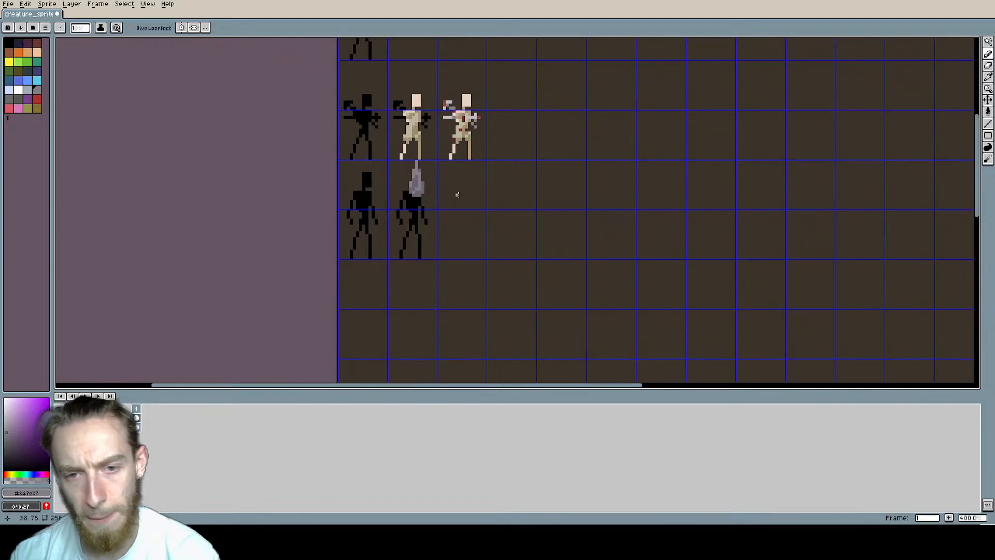
{"action": "scroll", "coordinate": [433, 187], "scroll_direction": "up", "scroll_amount": 3}
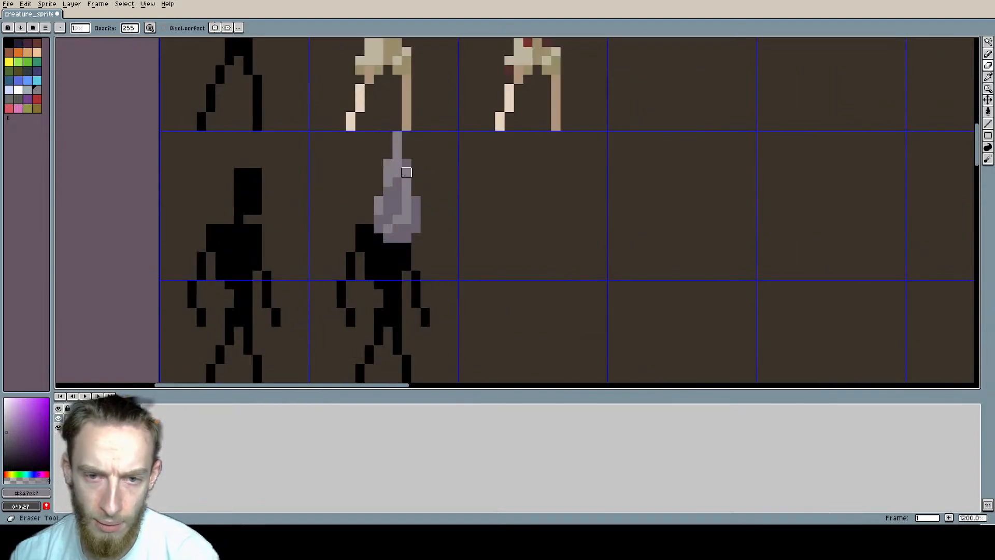
{"action": "key", "text": "ctrl+z"}
{"action": "key", "text": "b"}
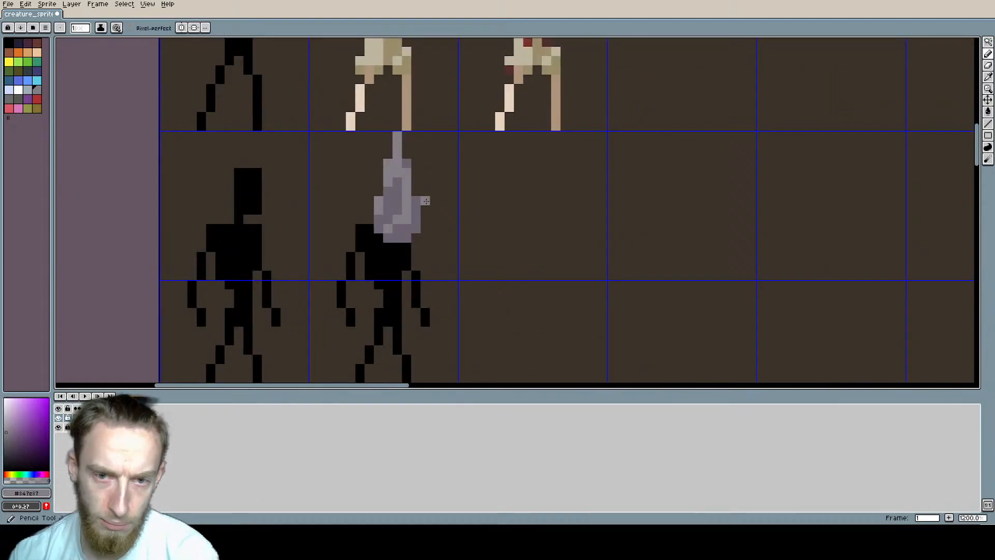
{"action": "left_click", "coordinate": [398, 188], "text": "alt"}
{"action": "left_click", "coordinate": [413, 172]}
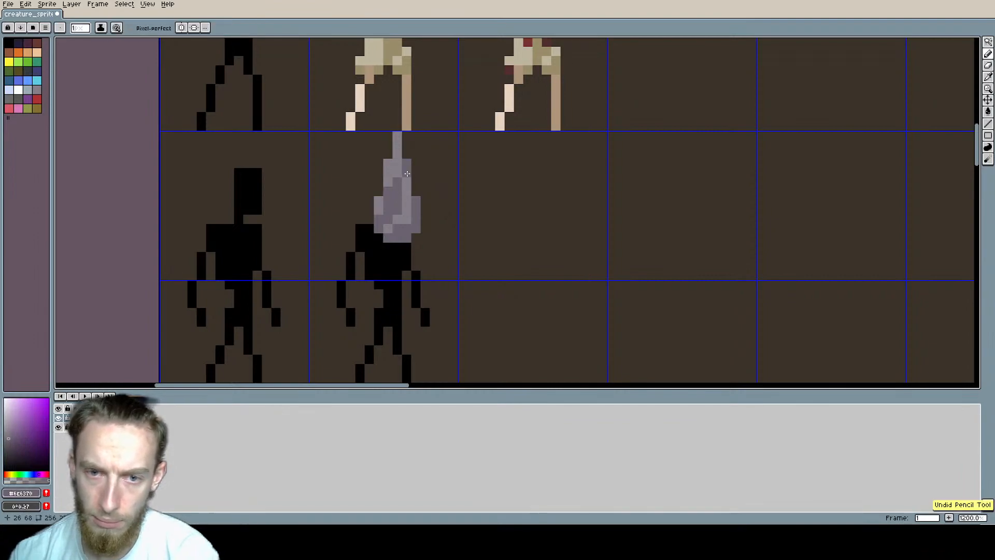
Step: Paint dark purple shadows along the hood's lower right and bottom edges, plus a small vertical mark on its lower front
{"action": "scroll", "coordinate": [556, 209], "scroll_direction": "down", "scroll_amount": 2}
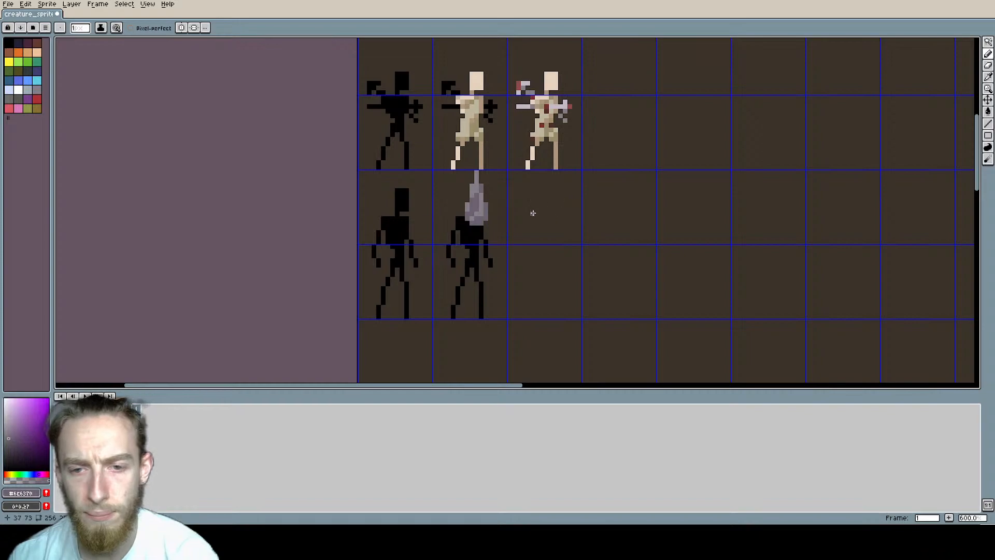
{"action": "scroll", "coordinate": [532, 212], "scroll_direction": "up", "scroll_amount": 2}
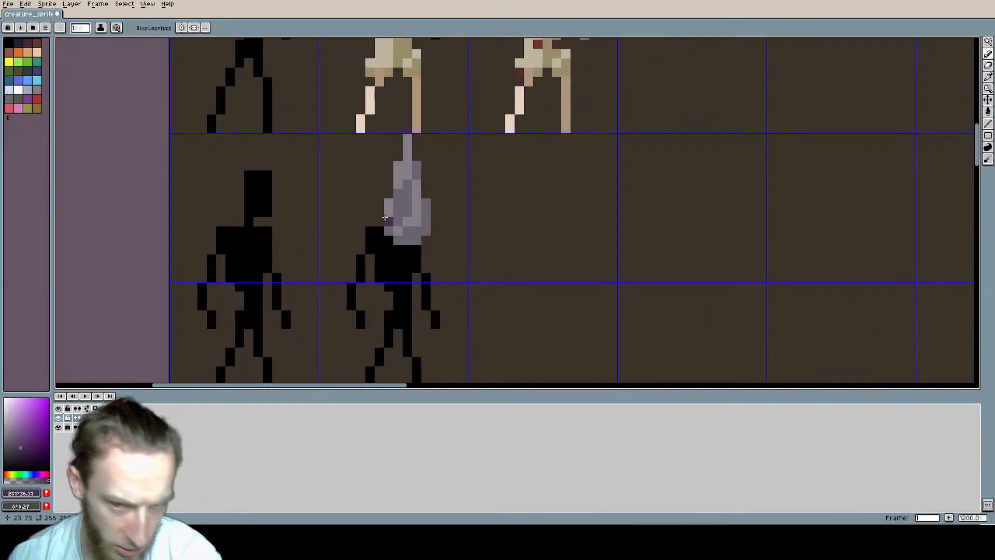
{"action": "left_click_drag", "start_coordinate": [399, 240], "coordinate": [416, 240]}
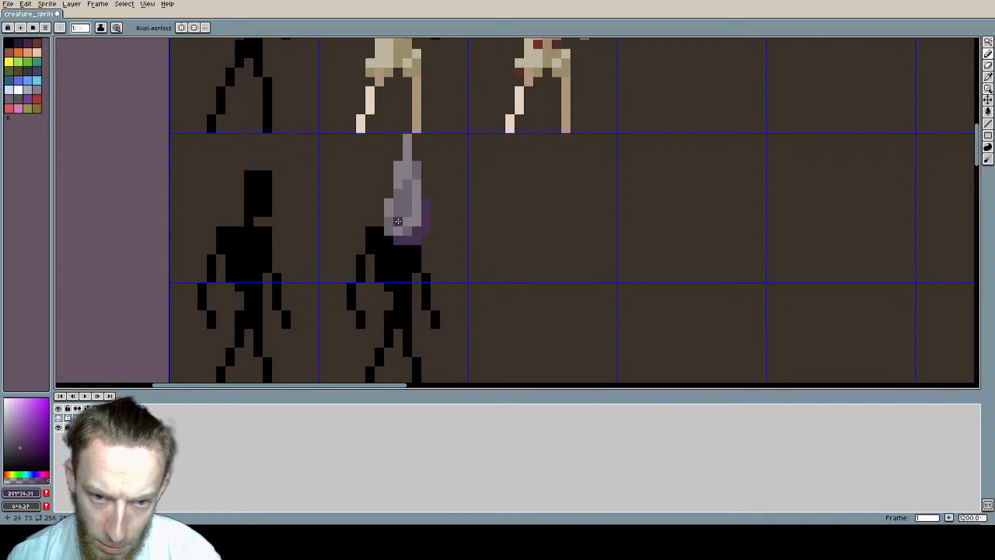
{"action": "scroll", "coordinate": [398, 214], "scroll_direction": "down", "scroll_amount": 4}
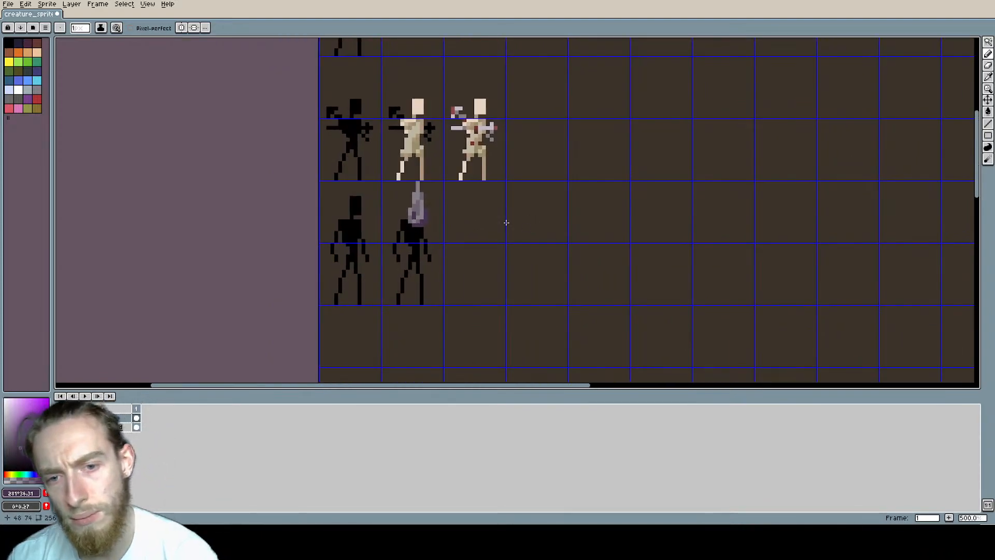
{"action": "middle_click_drag", "start_coordinate": [559, 211], "coordinate": [546, 213]}
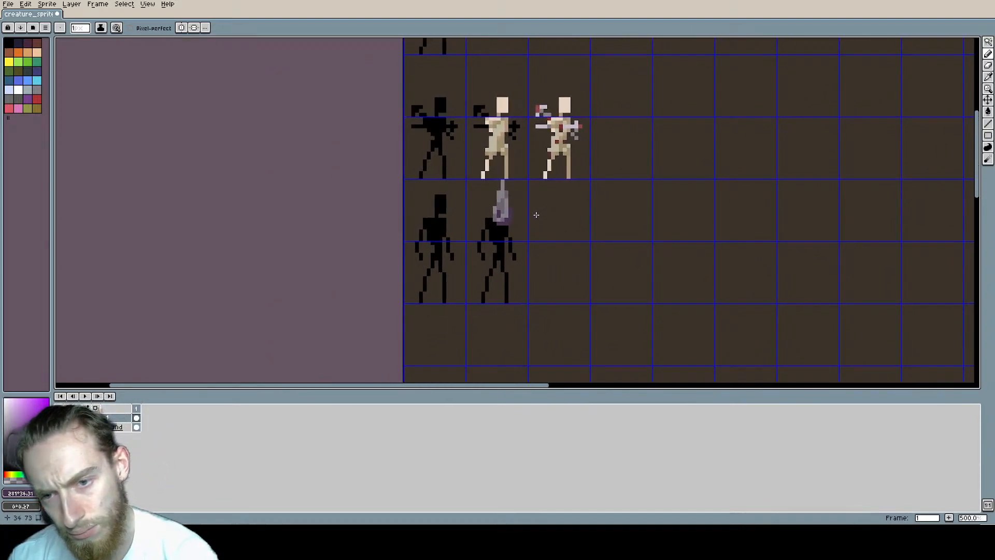
{"action": "scroll", "coordinate": [536, 214], "scroll_direction": "up", "scroll_amount": 4}
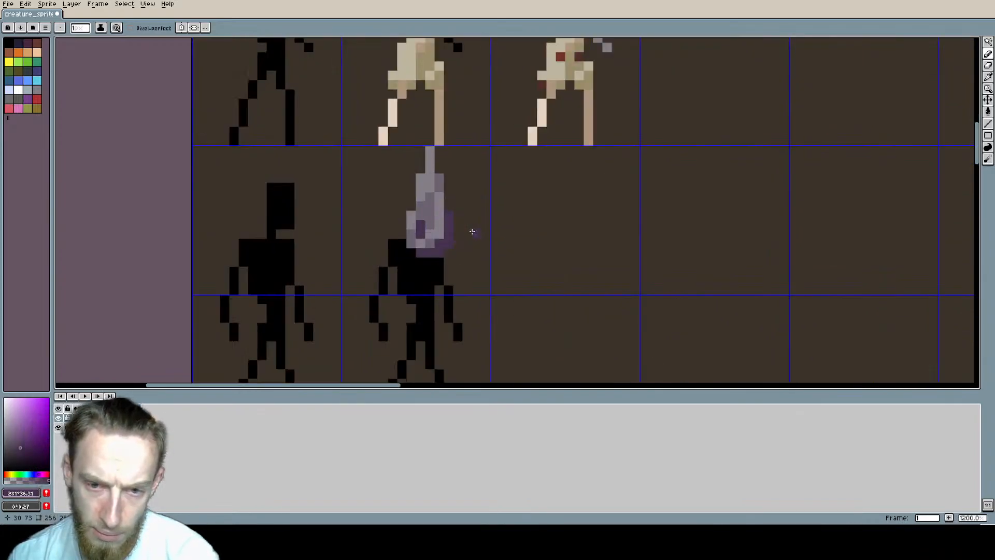
Step: Recolour the hood's grid cell with Hue/Saturation at H -76, S -26 and L 39, clear the selection and save the sprite
{"action": "key", "text": "m"}
{"action": "left_click_drag", "start_coordinate": [455, 230], "coordinate": [471, 217]}
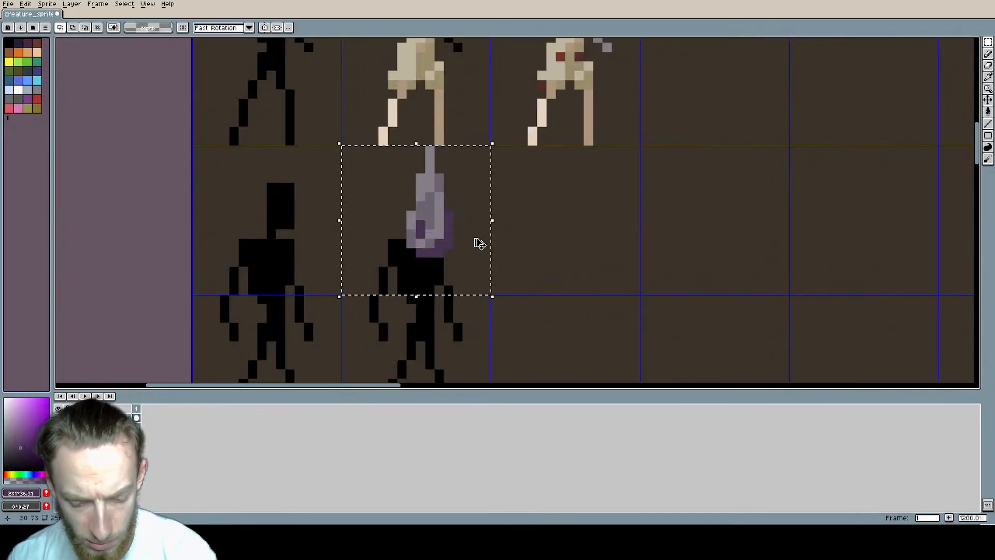
{"action": "key", "text": "ctrl+u"}
{"action": "left_click_drag", "start_coordinate": [162, 315], "coordinate": [185, 338]}
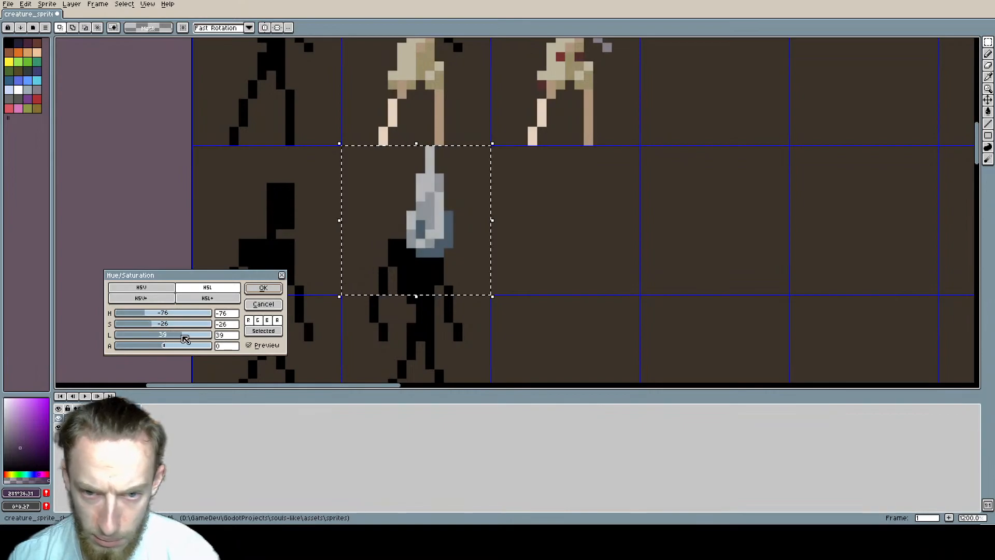
{"action": "left_click", "coordinate": [263, 288]}
{"action": "scroll", "coordinate": [576, 270], "scroll_direction": "down", "scroll_amount": 4}
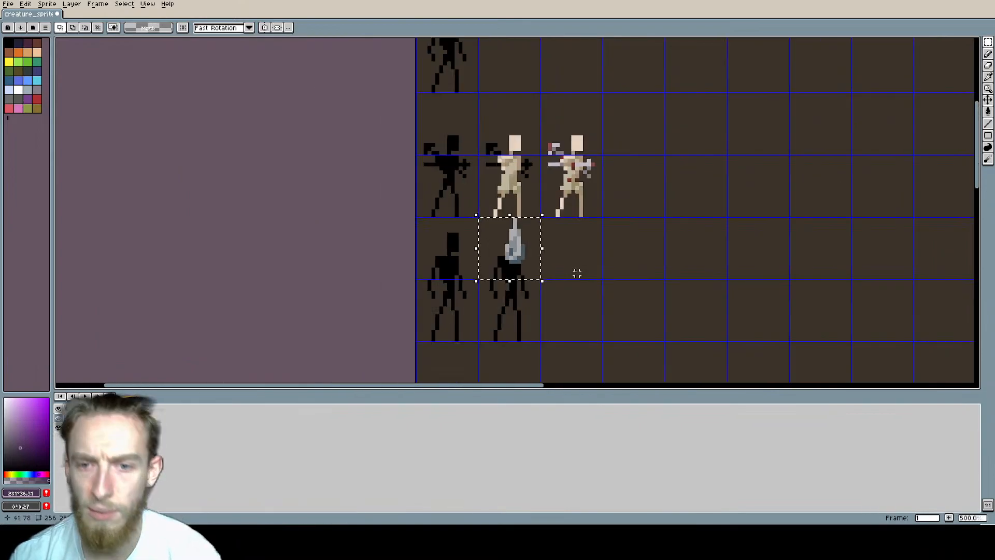
{"action": "middle_click_drag", "start_coordinate": [577, 273], "coordinate": [464, 220]}
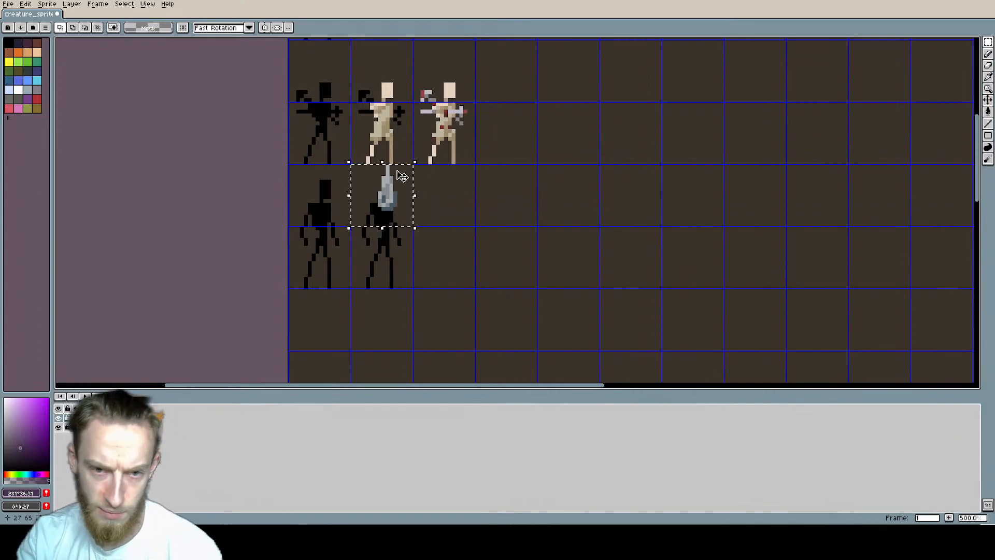
{"action": "scroll", "coordinate": [398, 181], "scroll_direction": "up", "scroll_amount": 2}
{"action": "scroll", "coordinate": [398, 182], "scroll_direction": "up", "scroll_amount": 1}
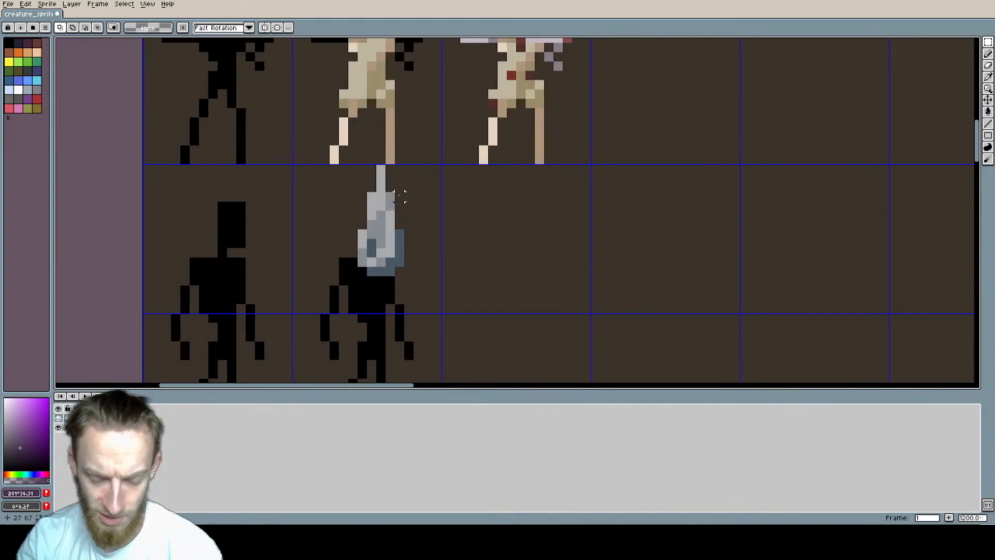
{"action": "left_click_drag", "start_coordinate": [409, 206], "coordinate": [337, 153]}
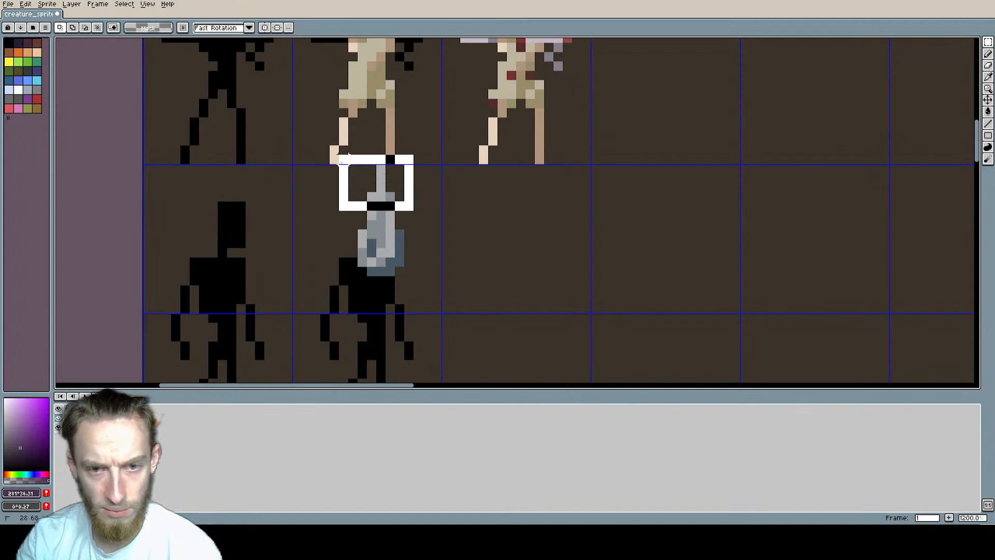
{"action": "key", "text": "ctrl+d"}
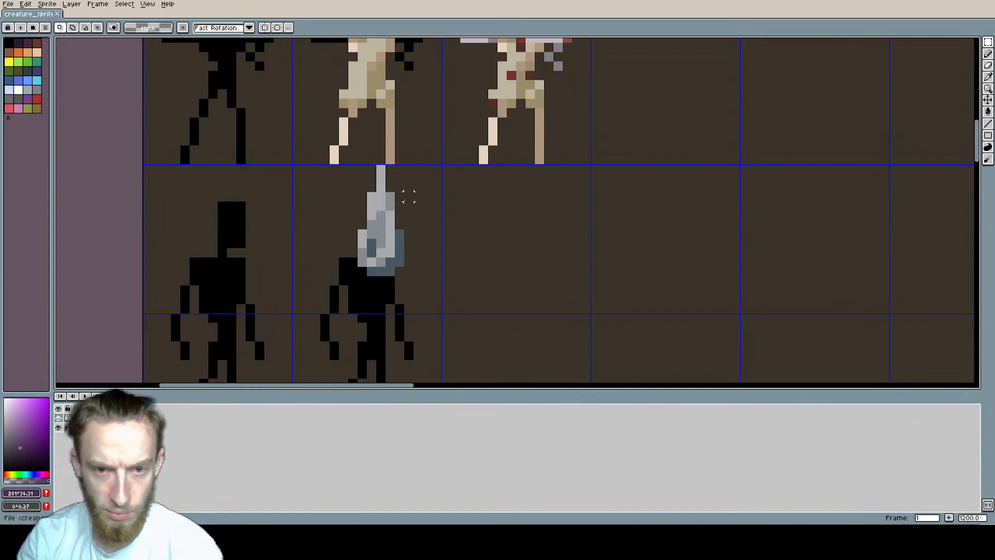
Step: Try to bend the pointed hood by shifting its tip and upper section to the left
{"action": "left_click_drag", "start_coordinate": [408, 215], "coordinate": [334, 169]}
{"action": "mouse_move", "coordinate": [382, 193]}
{"action": "left_mouse_down"}
{"action": "mouse_move", "coordinate": [362, 193]}
{"action": "mouse_move", "coordinate": [371, 193]}
{"action": "left_mouse_up"}
{"action": "left_click", "coordinate": [467, 222]}
{"action": "scroll", "coordinate": [468, 222], "scroll_direction": "down", "scroll_amount": 2}
{"action": "middle_click_drag", "start_coordinate": [470, 223], "coordinate": [442, 210]}
{"action": "scroll", "coordinate": [396, 187], "scroll_direction": "up", "scroll_amount": 3}
{"action": "mouse_move", "coordinate": [371, 192]}
{"action": "left_mouse_down"}
{"action": "mouse_move", "coordinate": [383, 167]}
{"action": "mouse_move", "coordinate": [375, 187]}
{"action": "left_mouse_up"}
{"action": "scroll", "coordinate": [513, 220], "scroll_direction": "down", "scroll_amount": 3}
{"action": "left_click", "coordinate": [514, 223]}
{"action": "scroll", "coordinate": [459, 204], "scroll_direction": "up", "scroll_amount": 2}
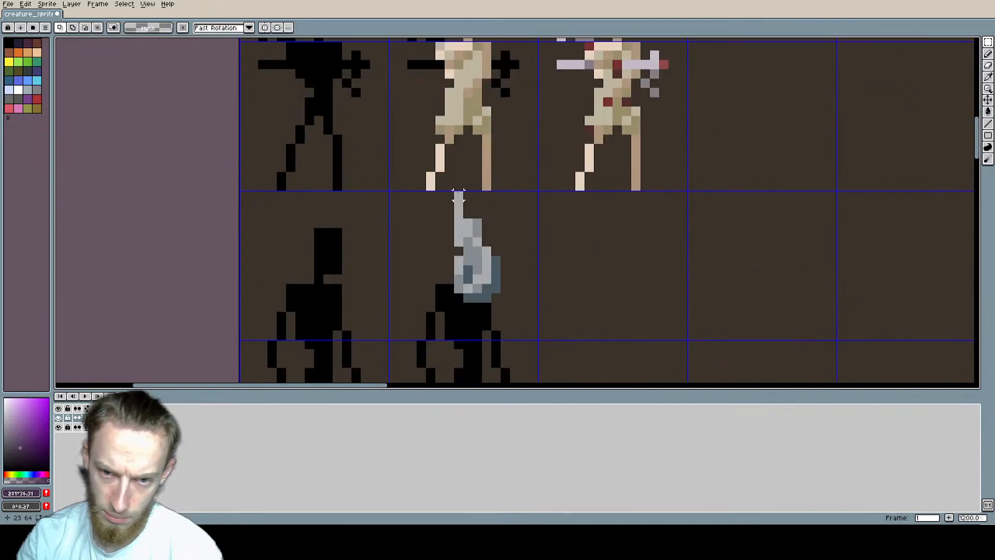
Step: Erase pixels from the top of the hood's bent tip to shorten it
{"action": "key", "text": "e"}
{"action": "left_click", "coordinate": [458, 195]}
{"action": "scroll", "coordinate": [563, 225], "scroll_direction": "down", "scroll_amount": 2}
{"action": "middle_click_drag", "start_coordinate": [562, 232], "coordinate": [496, 191]}
{"action": "scroll", "coordinate": [413, 188], "scroll_direction": "up", "scroll_amount": 2}
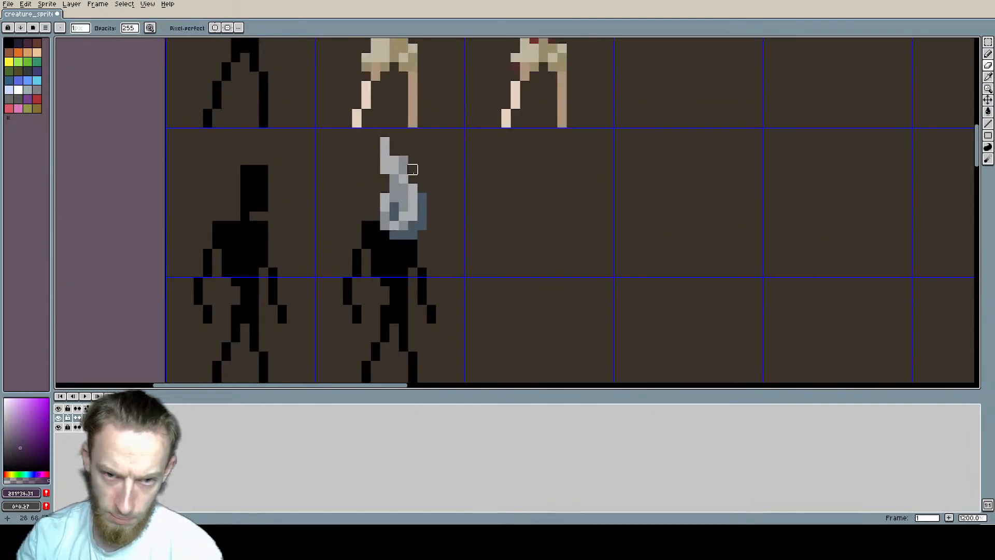
{"action": "left_click", "coordinate": [385, 141]}
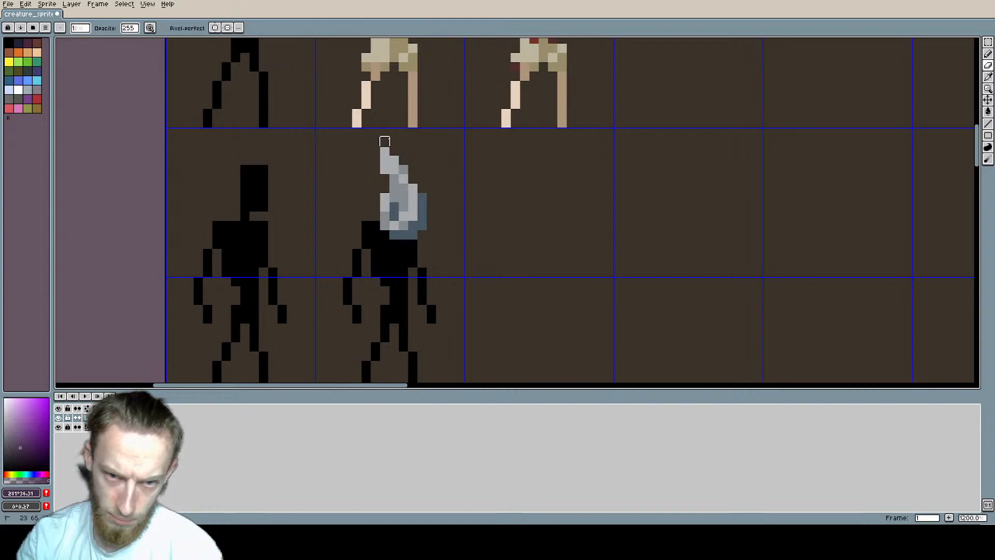
{"action": "scroll", "coordinate": [601, 200], "scroll_direction": "down", "scroll_amount": 2}
{"action": "scroll", "coordinate": [544, 194], "scroll_direction": "up", "scroll_amount": 3}
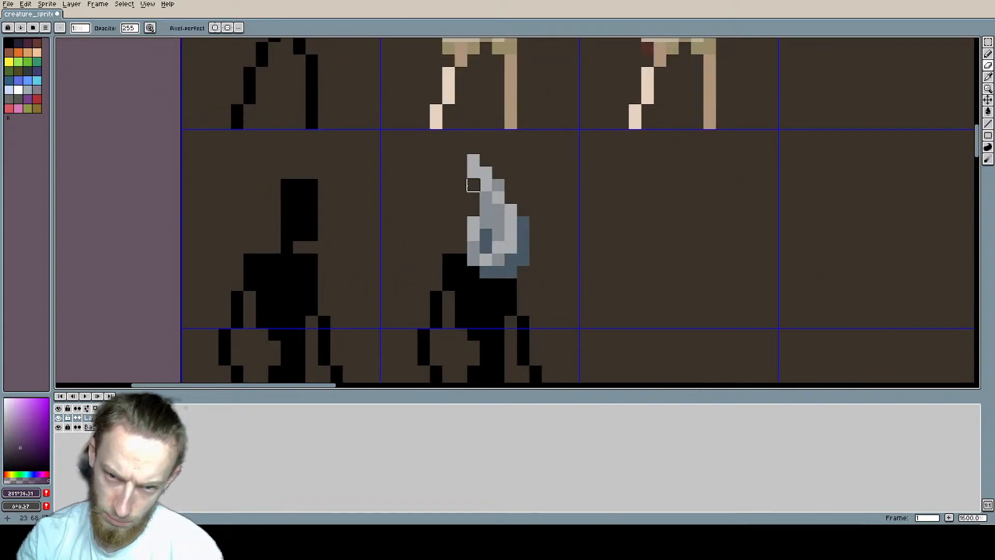
Step: Shift the hood's upper part one more pixel to the left, clear the selection and save the sprite
{"action": "key", "text": "m"}
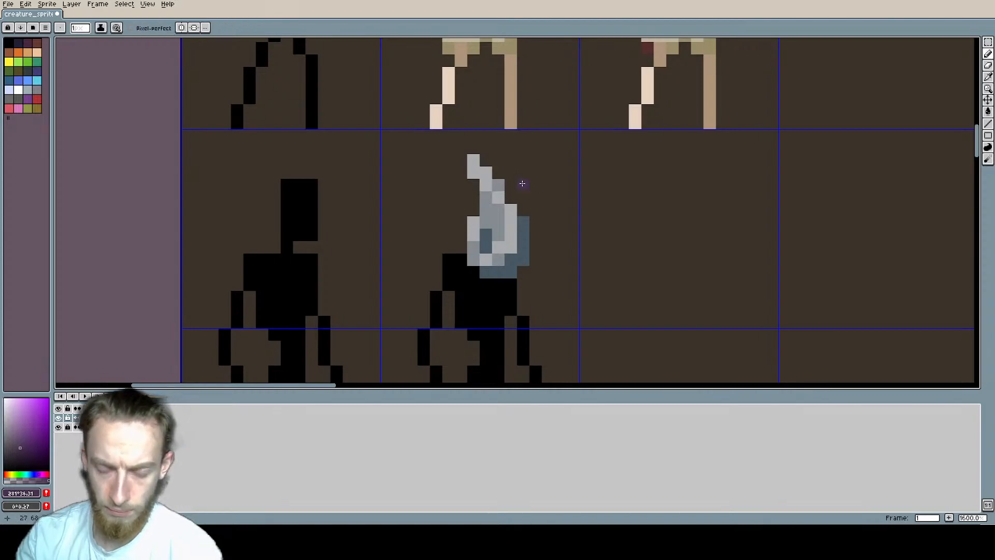
{"action": "left_click_drag", "start_coordinate": [529, 204], "coordinate": [443, 142]}
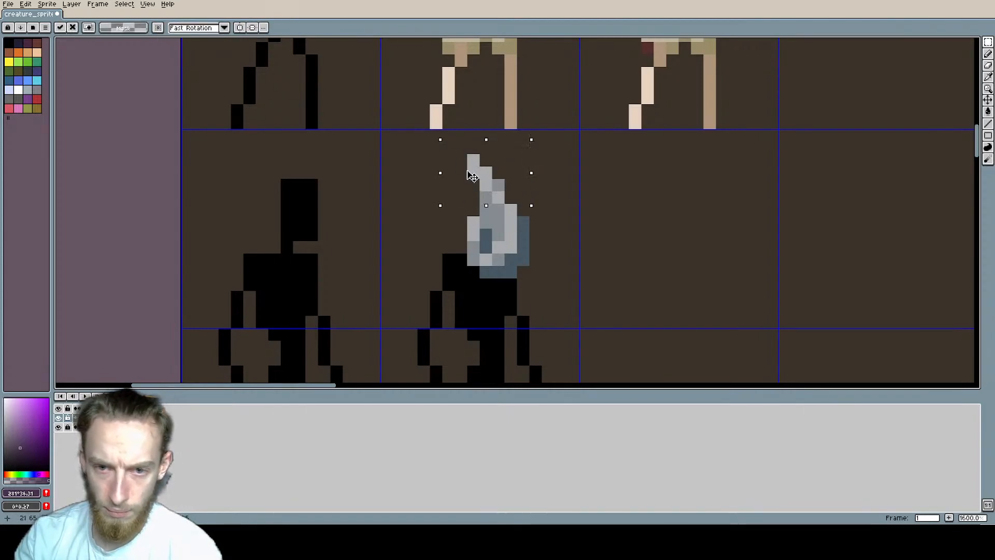
{"action": "left_click_drag", "start_coordinate": [495, 177], "coordinate": [482, 177]}
{"action": "key", "text": "ctrl+e"}
{"action": "left_click", "coordinate": [364, 193]}
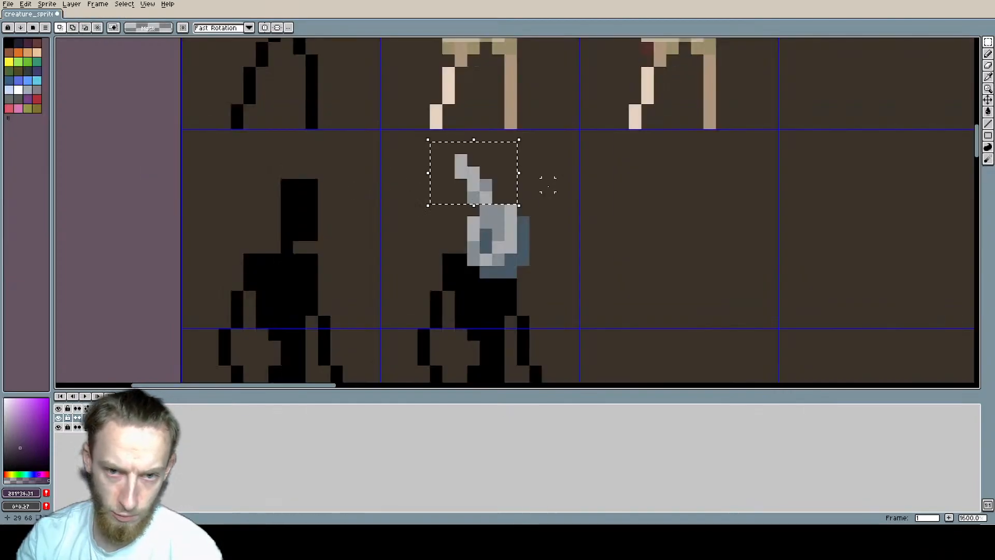
{"action": "key", "text": "ctrl+d"}
{"action": "key", "text": "ctrl+s"}
{"action": "middle_click_drag", "start_coordinate": [552, 221], "coordinate": [511, 204]}
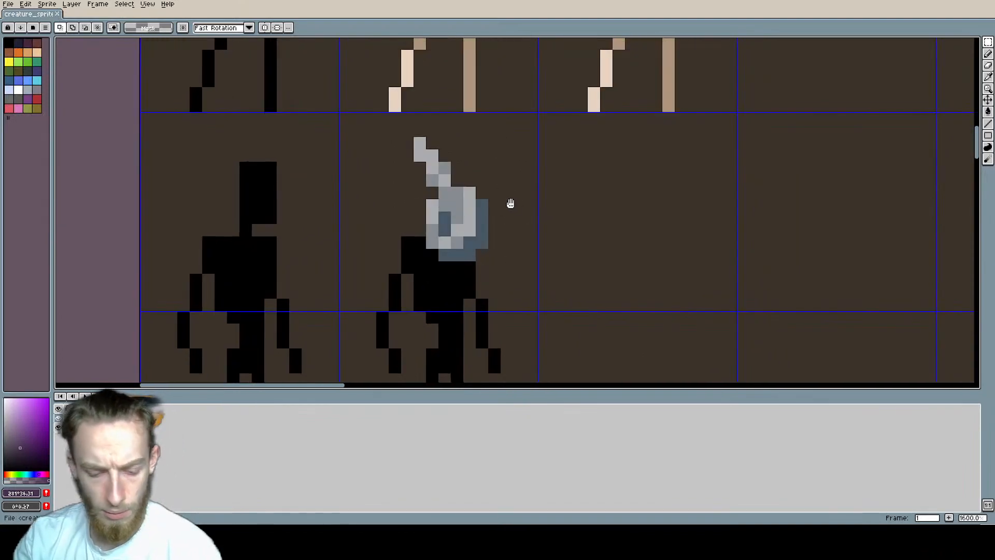
Step: Sample the hood's grey and pencil in the gaps between the bent tip and the lower hood
{"action": "key", "text": "b"}
{"action": "key", "text": "i"}
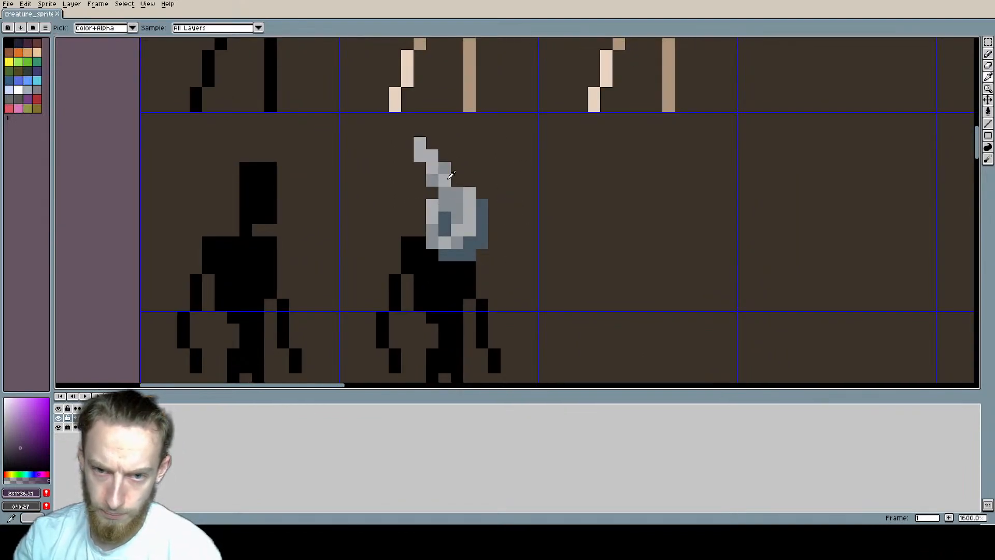
{"action": "left_click", "coordinate": [449, 177]}
{"action": "key", "text": "b"}
{"action": "left_click", "coordinate": [434, 207], "text": "alt"}
{"action": "left_click", "coordinate": [433, 196]}
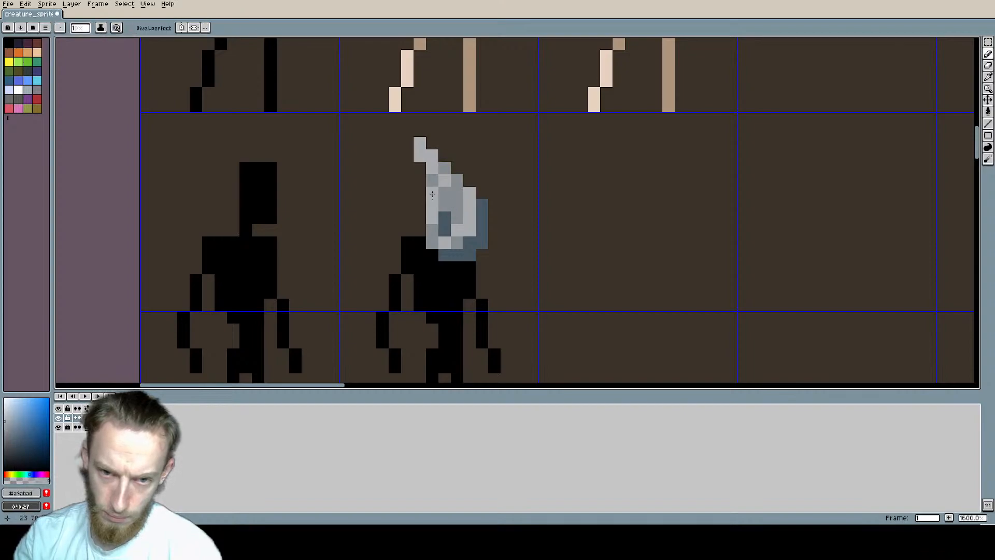
{"action": "scroll", "coordinate": [591, 204], "scroll_direction": "down", "scroll_amount": 2}
{"action": "scroll", "coordinate": [548, 198], "scroll_direction": "up", "scroll_amount": 4}
{"action": "scroll", "coordinate": [544, 210], "scroll_direction": "down", "scroll_amount": 3}
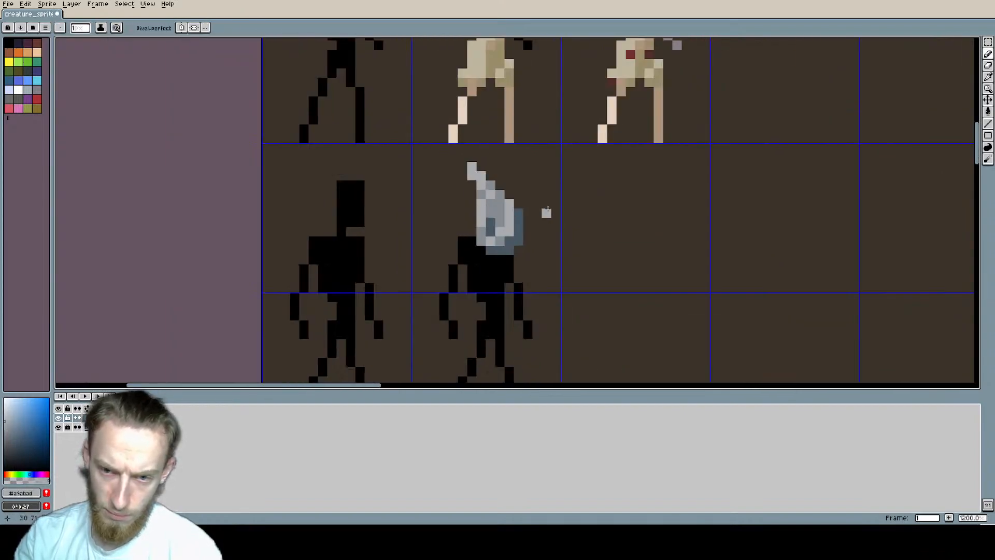
{"action": "scroll", "coordinate": [521, 192], "scroll_direction": "up", "scroll_amount": 1}
{"action": "middle_click_drag", "start_coordinate": [478, 172], "coordinate": [478, 169]}
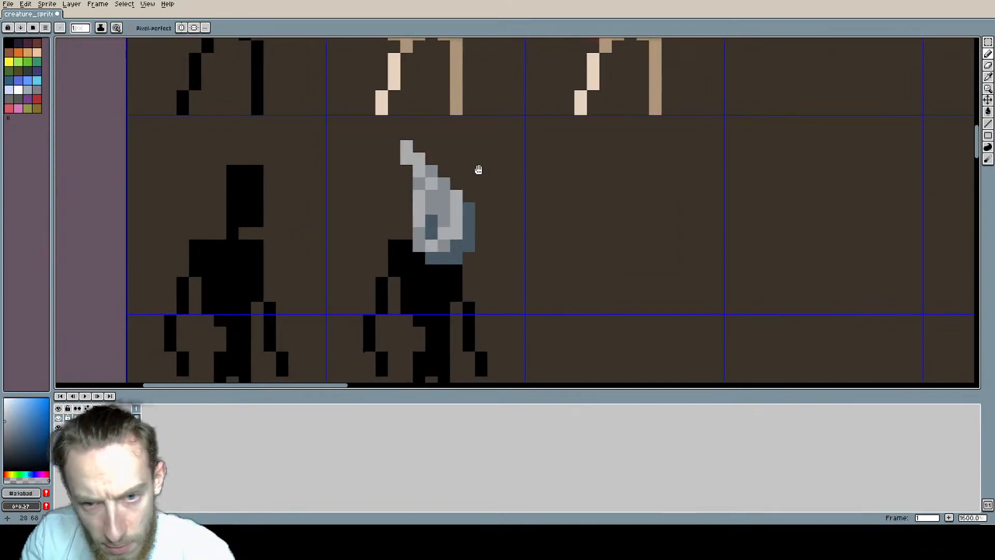
Step: Undo the hood-bending edits back to the upright pointed shape
{"action": "key", "text": "ctrl+z"}
{"action": "key", "text": "ctrl+z"}
{"action": "key", "text": "ctrl+z"}
{"action": "key", "text": "ctrl+z"}
{"action": "key", "text": "ctrl+z"}
{"action": "key", "text": "ctrl+z"}
{"action": "key", "text": "ctrl+z"}
{"action": "key", "text": "ctrl+z"}
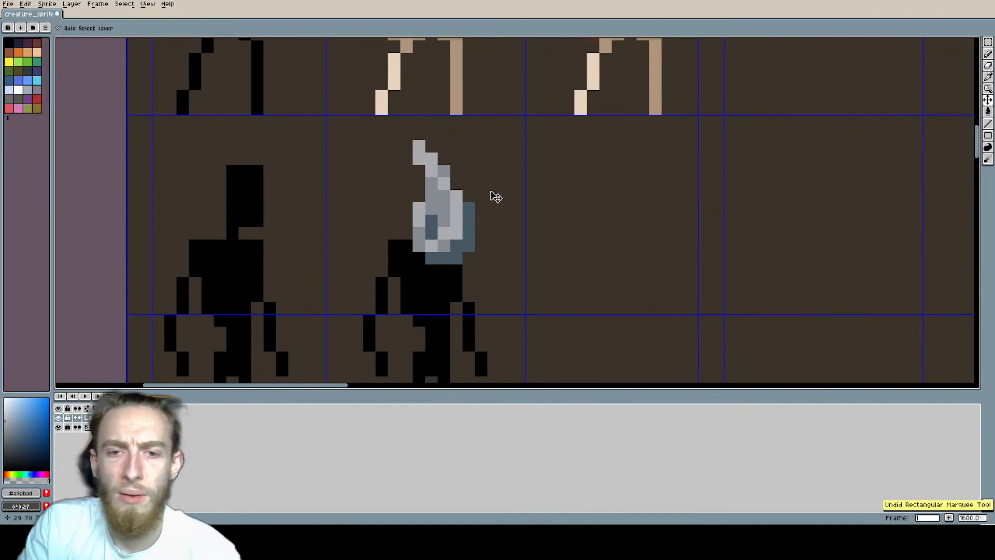
{"action": "key", "text": "ctrl+z"}
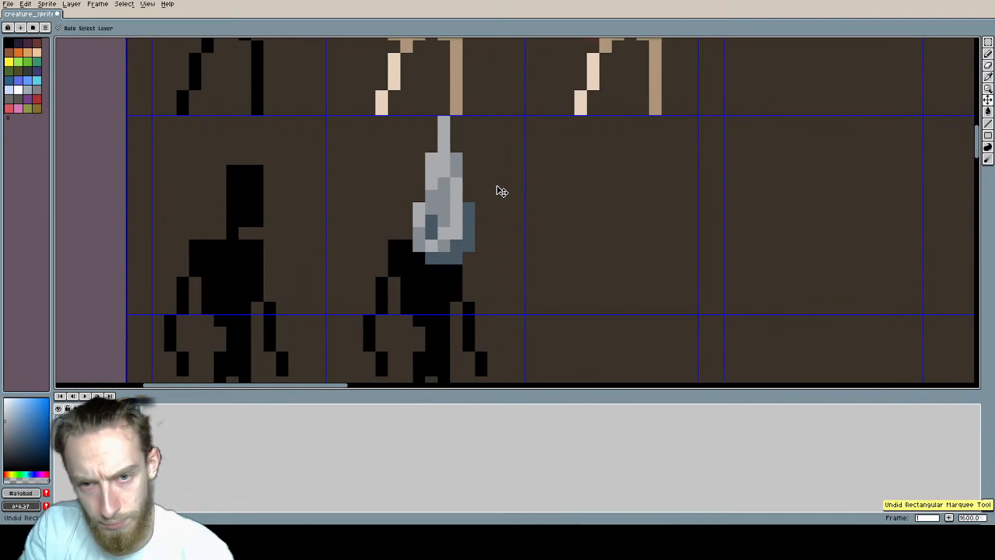
Step: Move the hood's narrow tip one pixel left and pencil a light grey pixel beside its base
{"action": "scroll", "coordinate": [501, 191], "scroll_direction": "down", "scroll_amount": 3}
{"action": "scroll", "coordinate": [469, 187], "scroll_direction": "up", "scroll_amount": 1}
{"action": "key", "text": "b"}
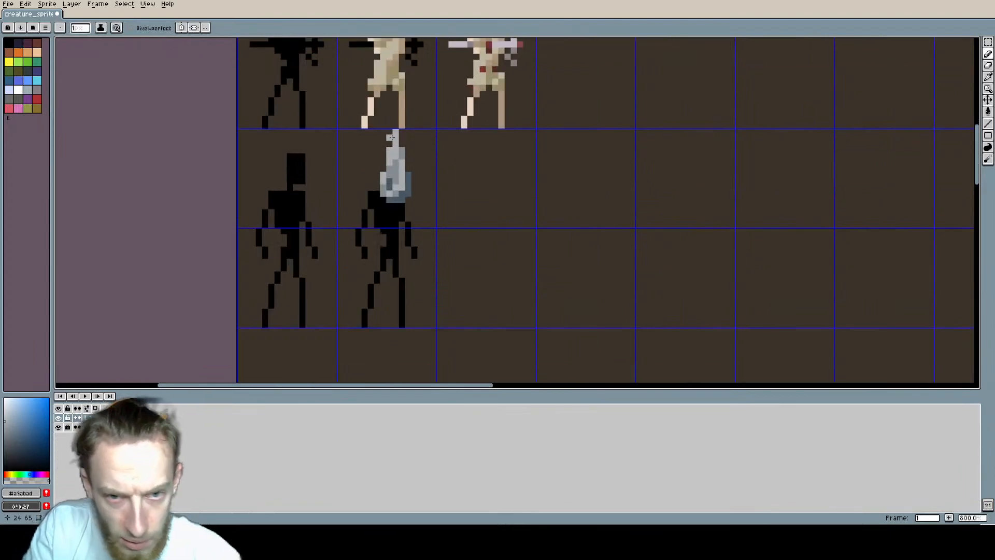
{"action": "key", "text": "e"}
{"action": "key", "text": "m"}
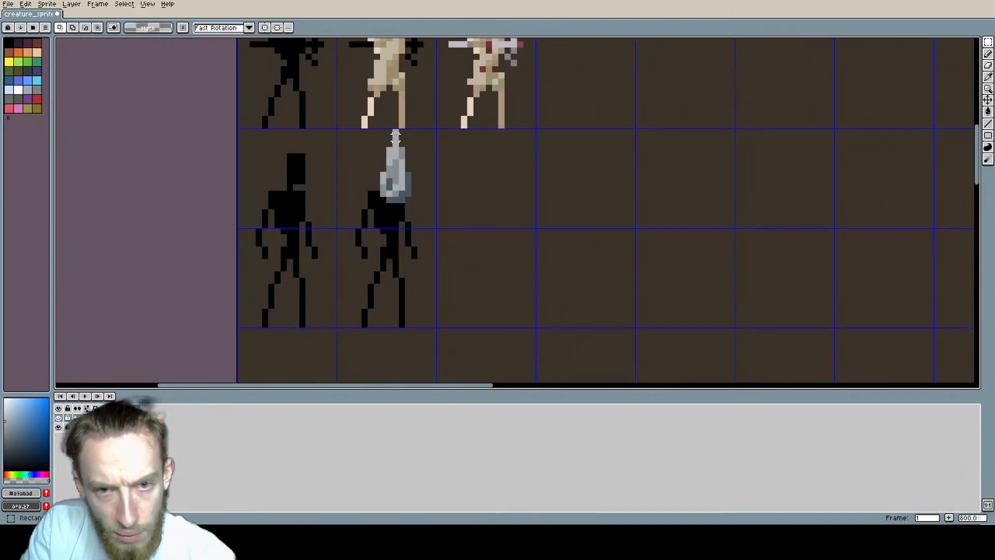
{"action": "left_click_drag", "start_coordinate": [396, 132], "coordinate": [389, 144]}
{"action": "left_click", "coordinate": [392, 139]}
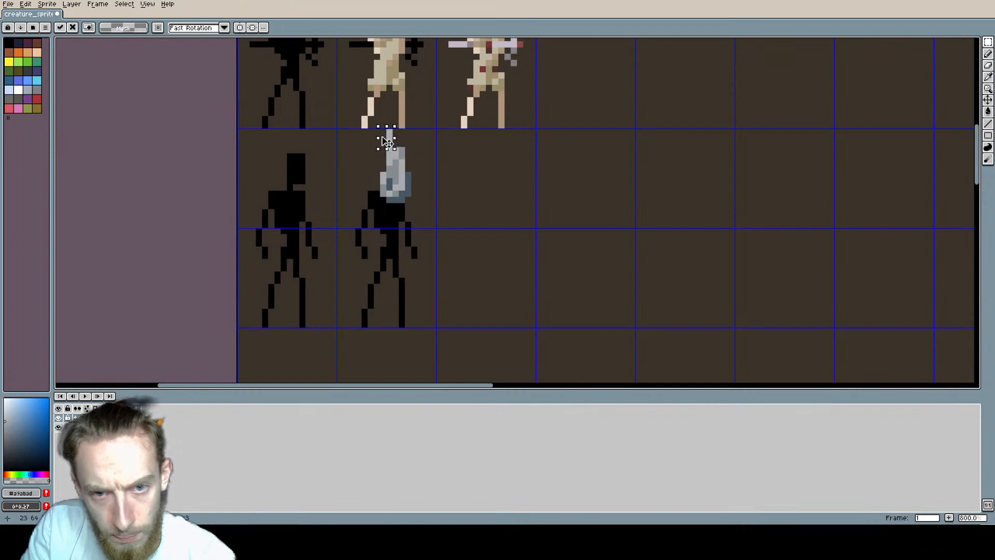
{"action": "left_click", "coordinate": [452, 180]}
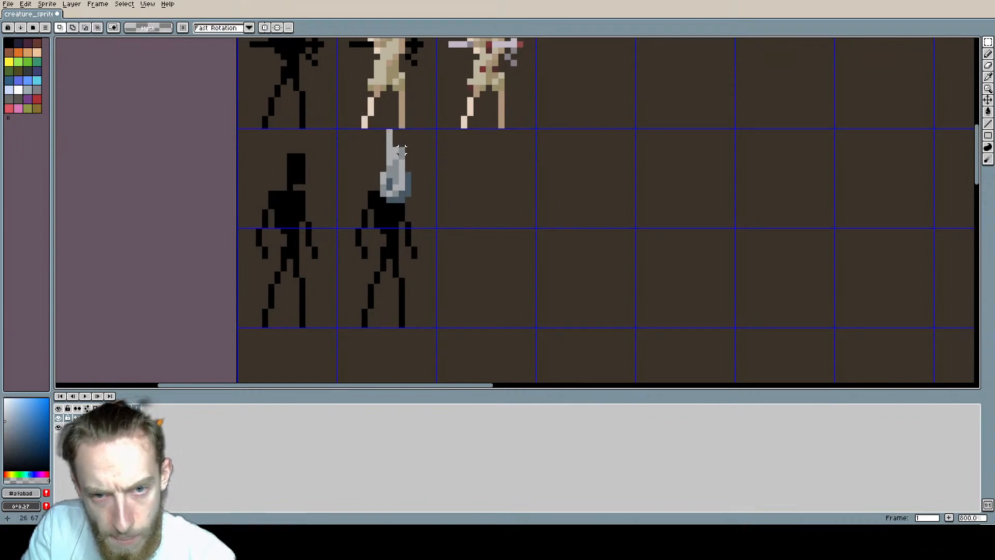
{"action": "scroll", "coordinate": [397, 133], "scroll_direction": "up", "scroll_amount": 1}
{"action": "key", "text": "b"}
{"action": "scroll", "coordinate": [409, 196], "scroll_direction": "down", "scroll_amount": 3}
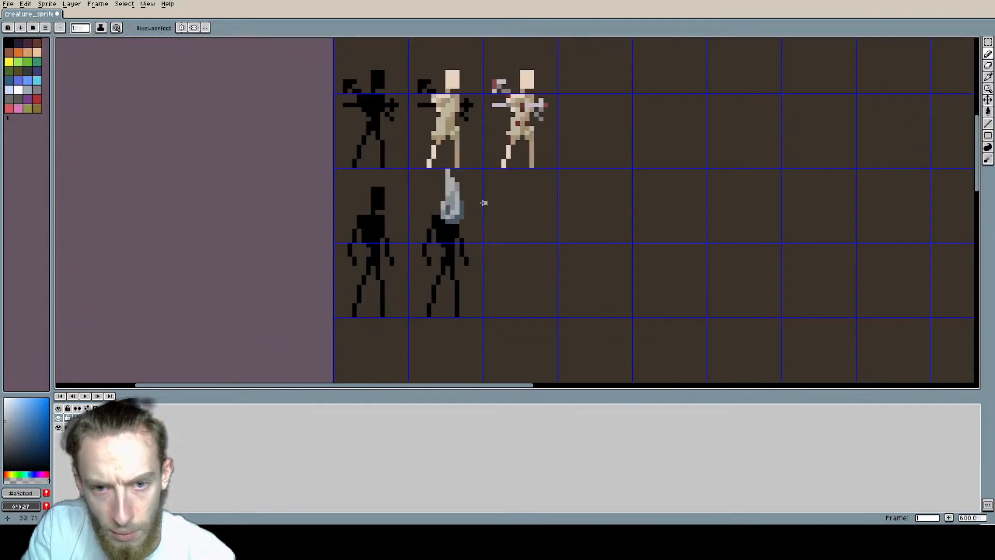
{"action": "middle_click_drag", "start_coordinate": [389, 211], "coordinate": [423, 191]}
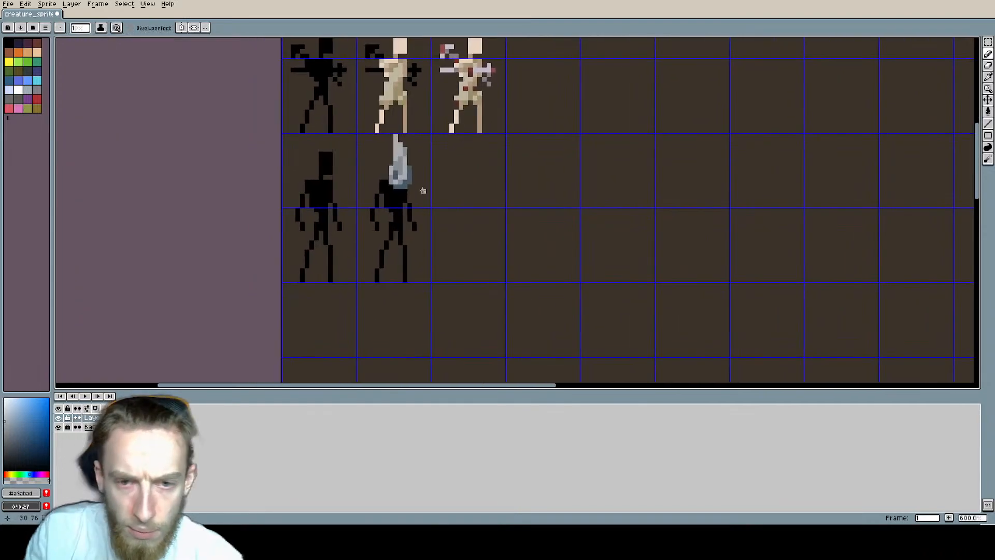
Step: Sample black from the torso and paint over the blue-grey shadow row along the hood's bottom edge
{"action": "scroll", "coordinate": [419, 188], "scroll_direction": "up", "scroll_amount": 3}
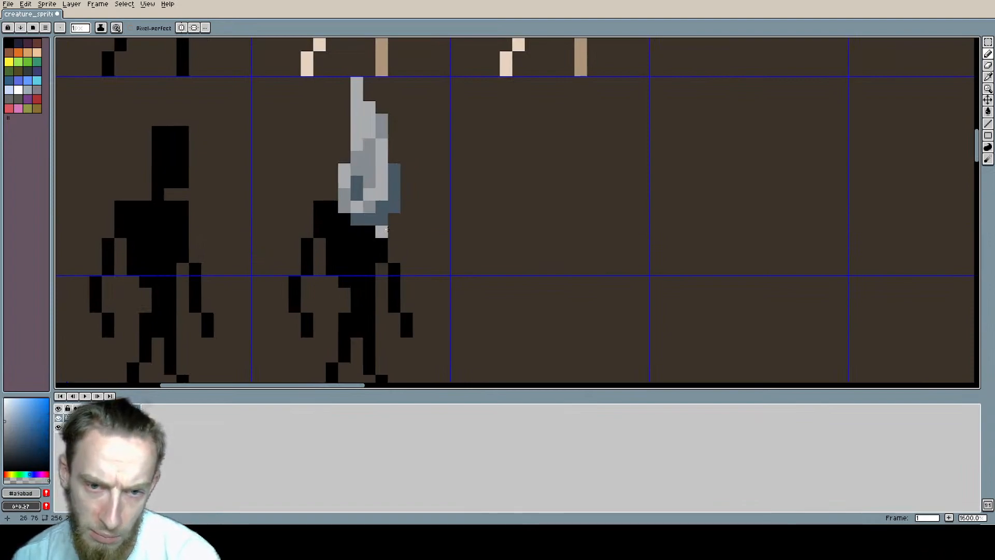
{"action": "left_click", "coordinate": [357, 227], "text": "alt"}
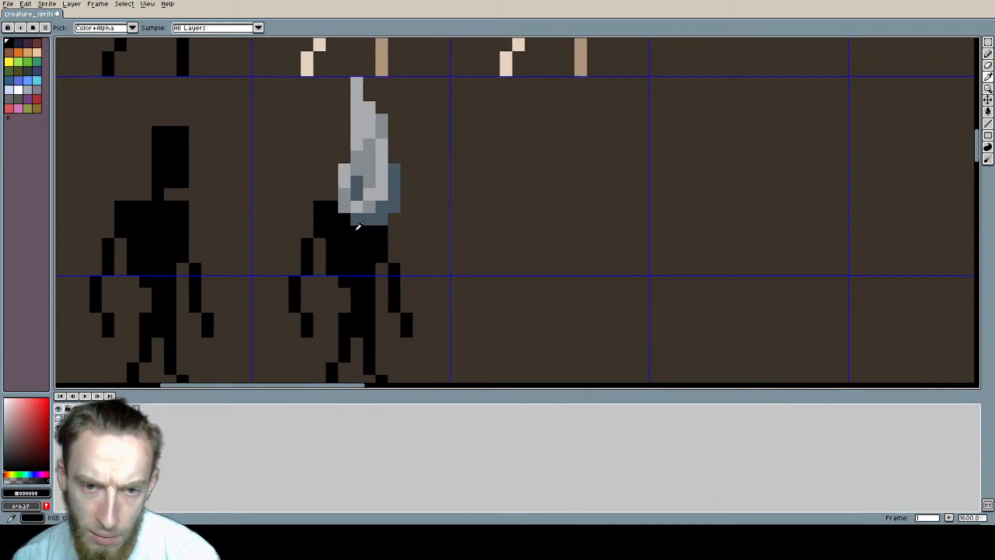
{"action": "left_click_drag", "start_coordinate": [357, 220], "coordinate": [377, 220]}
{"action": "scroll", "coordinate": [510, 262], "scroll_direction": "down", "scroll_amount": 2}
{"action": "scroll", "coordinate": [510, 262], "scroll_direction": "down", "scroll_amount": 1}
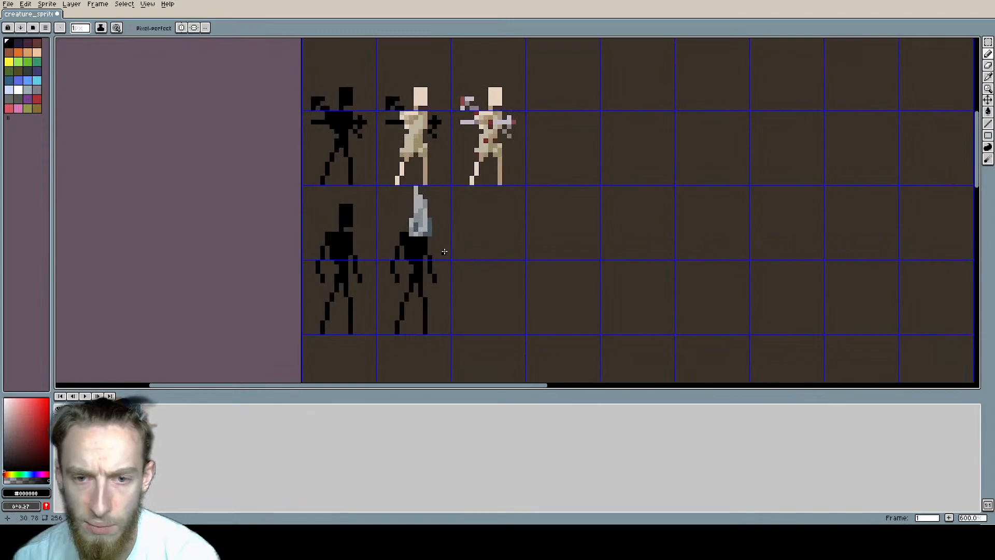
Step: Erase the lowest pixel of the blue-grey shadow on the hood's right edge
{"action": "scroll", "coordinate": [464, 254], "scroll_direction": "up", "scroll_amount": 4}
{"action": "key", "text": "e"}
{"action": "scroll", "coordinate": [580, 267], "scroll_direction": "down", "scroll_amount": 2}
{"action": "middle_click_drag", "start_coordinate": [565, 268], "coordinate": [438, 278]}
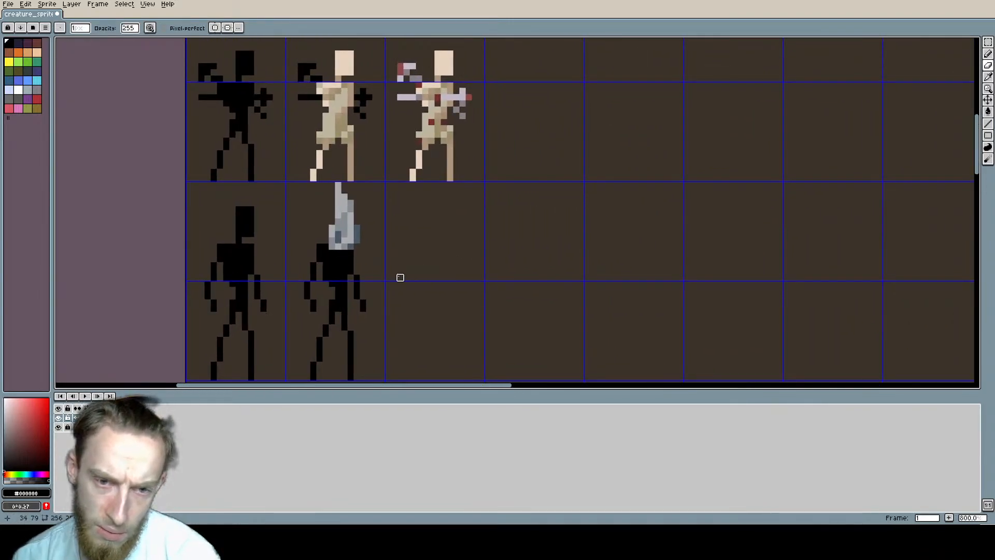
{"action": "scroll", "coordinate": [332, 256], "scroll_direction": "up", "scroll_amount": 6}
{"action": "scroll", "coordinate": [333, 252], "scroll_direction": "down", "scroll_amount": 1}
{"action": "middle_click_drag", "start_coordinate": [332, 253], "coordinate": [371, 269]}
Step: Sample the hood's light grey and pencil two pixels to widen its lower left edge
{"action": "key", "text": "b"}
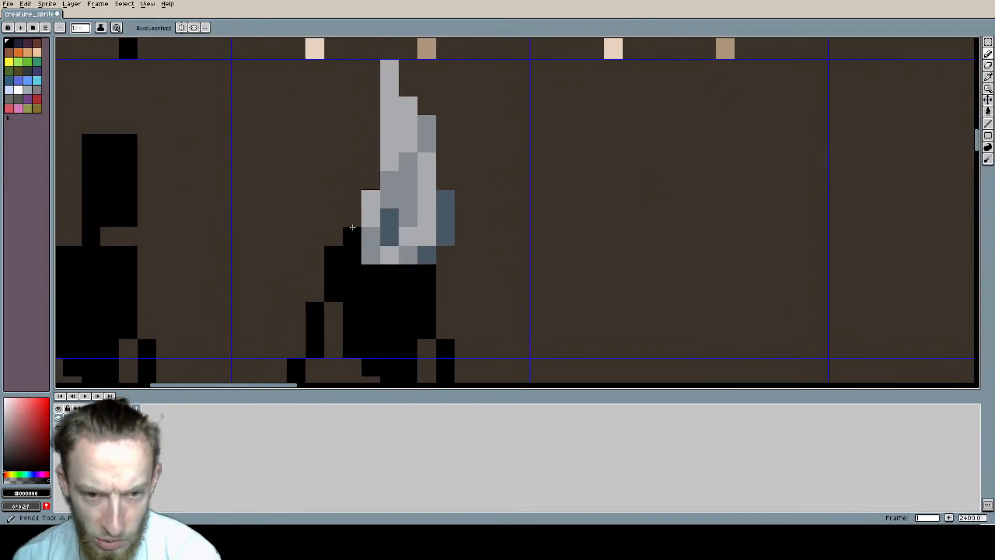
{"action": "left_click", "coordinate": [372, 219], "text": "alt"}
{"action": "left_click", "coordinate": [354, 235]}
{"action": "left_click", "coordinate": [355, 220]}
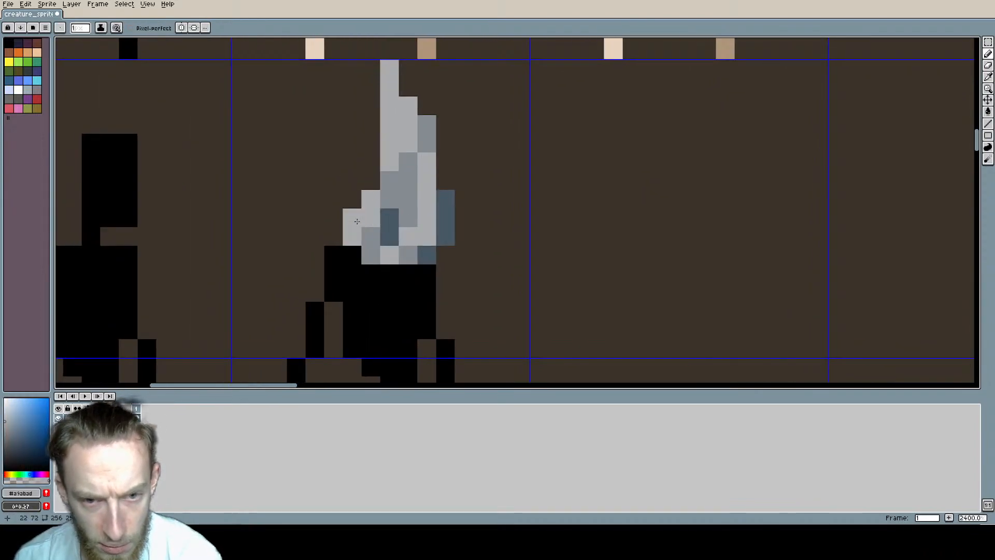
{"action": "scroll", "coordinate": [469, 233], "scroll_direction": "down", "scroll_amount": 3}
{"action": "middle_click_drag", "start_coordinate": [510, 240], "coordinate": [440, 259]}
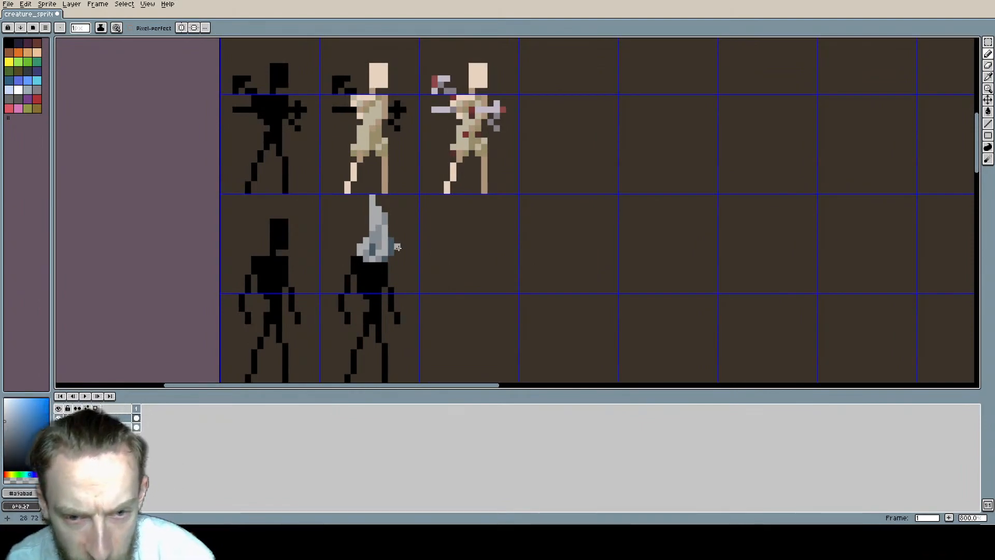
{"action": "scroll", "coordinate": [398, 247], "scroll_direction": "up", "scroll_amount": 1}
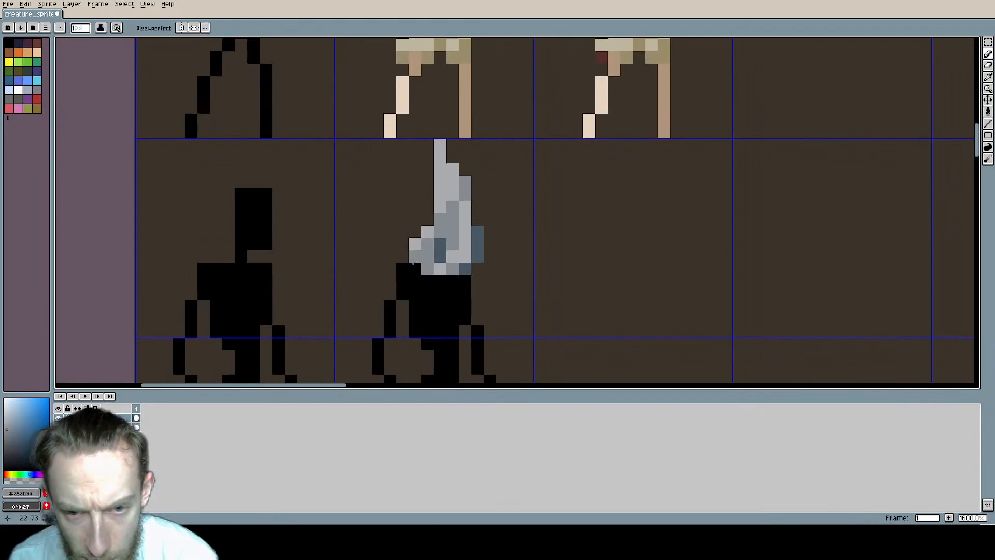
Step: Sample the hood's dark blue-grey and paint a shadow band along its bottom edge, including the lower left corner
{"action": "scroll", "coordinate": [476, 258], "scroll_direction": "down", "scroll_amount": 1}
{"action": "middle_click_drag", "start_coordinate": [476, 259], "coordinate": [441, 190]}
{"action": "scroll", "coordinate": [441, 190], "scroll_direction": "up", "scroll_amount": 1}
{"action": "left_click", "coordinate": [416, 156], "text": "alt"}
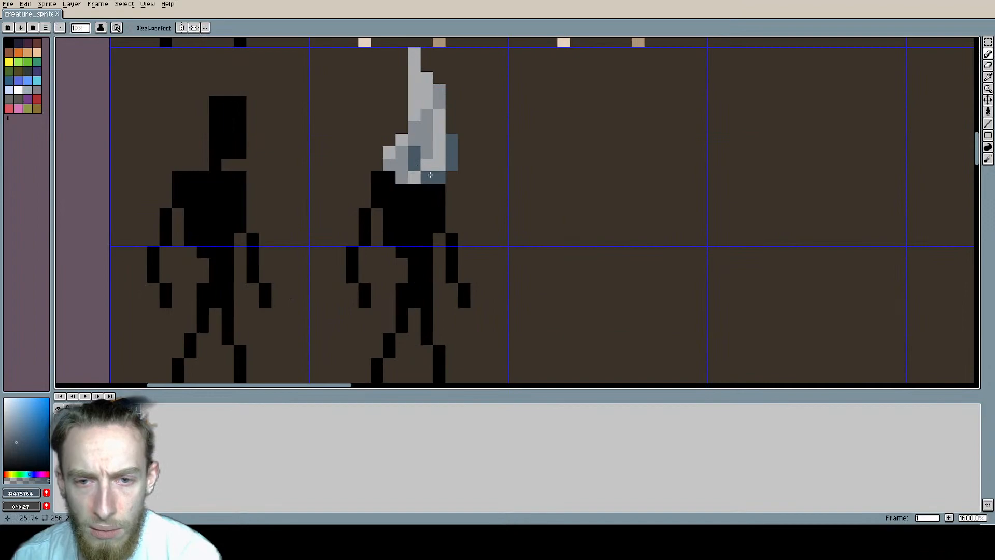
{"action": "left_click_drag", "start_coordinate": [427, 177], "coordinate": [403, 177]}
{"action": "left_click", "coordinate": [392, 168]}
{"action": "scroll", "coordinate": [558, 220], "scroll_direction": "down", "scroll_amount": 3}
{"action": "middle_click_drag", "start_coordinate": [558, 220], "coordinate": [511, 274]}
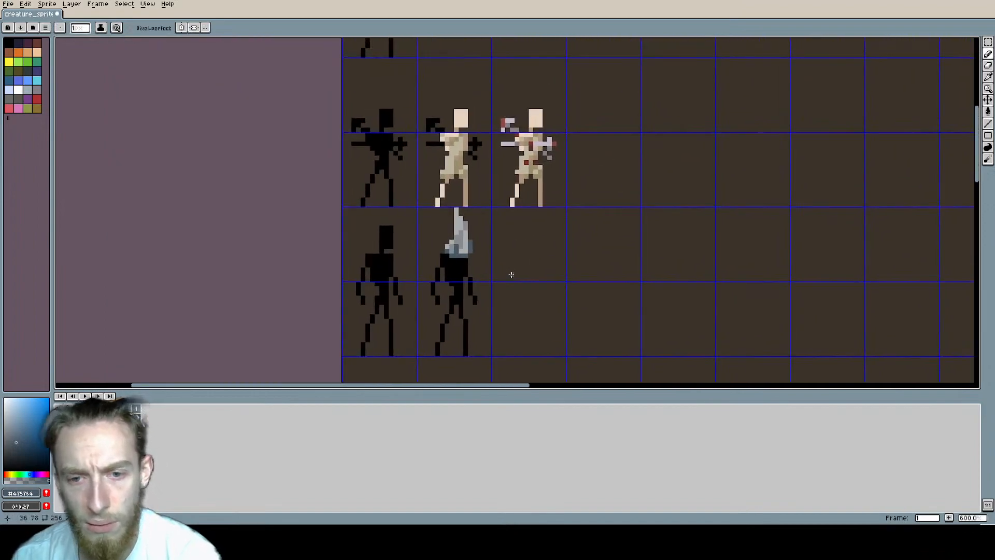
{"action": "scroll", "coordinate": [476, 253], "scroll_direction": "up", "scroll_amount": 4}
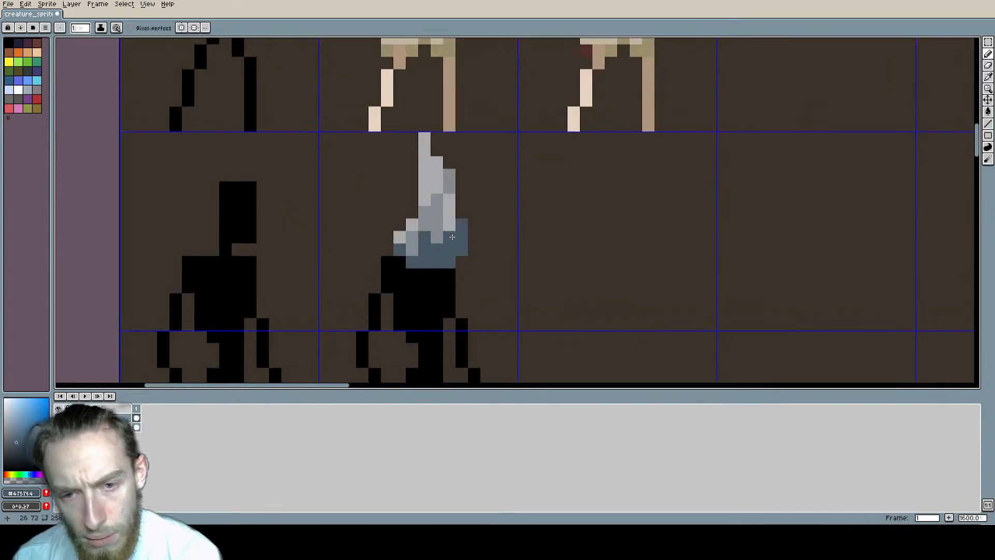
Step: Sample the hood's light and mid greys and repaint the lower folds and right edge column above the shadow band
{"action": "left_click", "coordinate": [448, 223], "text": "alt"}
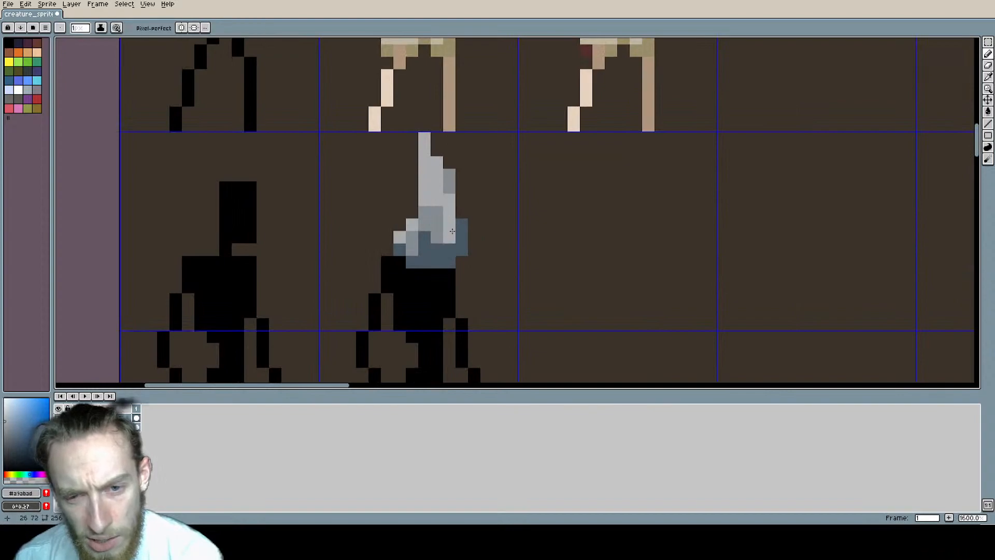
{"action": "left_click", "coordinate": [442, 227], "text": "alt"}
{"action": "left_click_drag", "start_coordinate": [449, 249], "coordinate": [427, 239]}
{"action": "left_click", "coordinate": [449, 225], "text": "alt"}
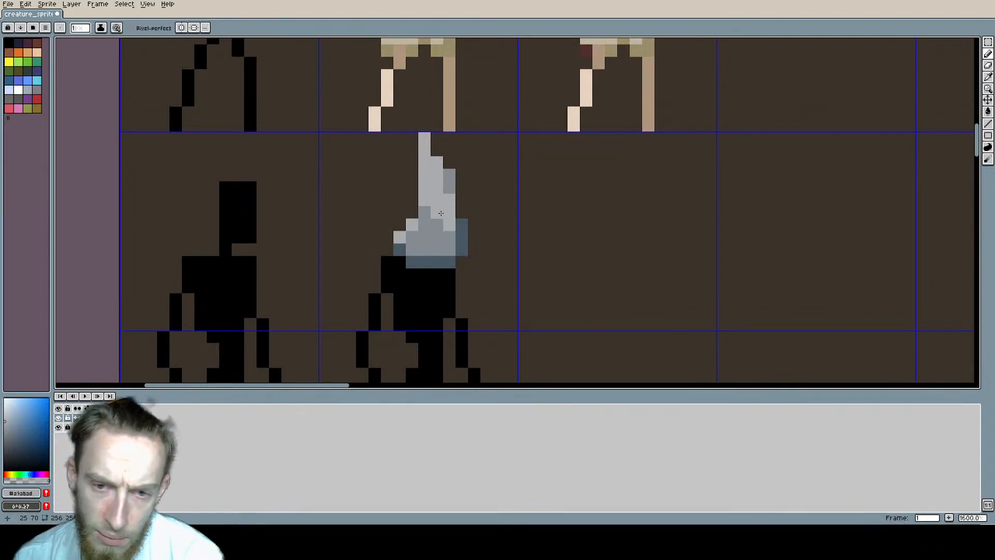
{"action": "mouse_move", "coordinate": [440, 240]}
{"action": "left_mouse_down"}
{"action": "mouse_move", "coordinate": [439, 249]}
{"action": "mouse_move", "coordinate": [449, 197]}
{"action": "left_mouse_up"}
{"action": "left_click", "coordinate": [450, 250], "text": "alt"}
Step: Darken the hood's lower right corner with the sampled blue-grey shadow colour
{"action": "scroll", "coordinate": [505, 240], "scroll_direction": "down", "scroll_amount": 2}
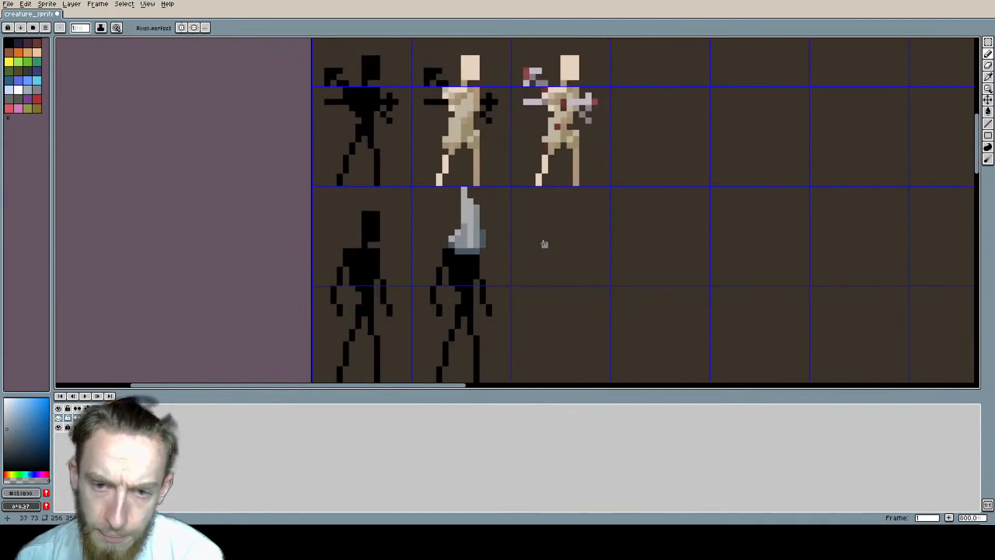
{"action": "scroll", "coordinate": [544, 243], "scroll_direction": "down", "scroll_amount": 1}
{"action": "mouse_move", "coordinate": [562, 246]}
{"action": "middle_mouse_down"}
{"action": "mouse_move", "coordinate": [502, 206]}
{"action": "mouse_move", "coordinate": [525, 213]}
{"action": "middle_mouse_up"}
{"action": "scroll", "coordinate": [468, 197], "scroll_direction": "up", "scroll_amount": 1}
{"action": "scroll", "coordinate": [480, 214], "scroll_direction": "up", "scroll_amount": 3}
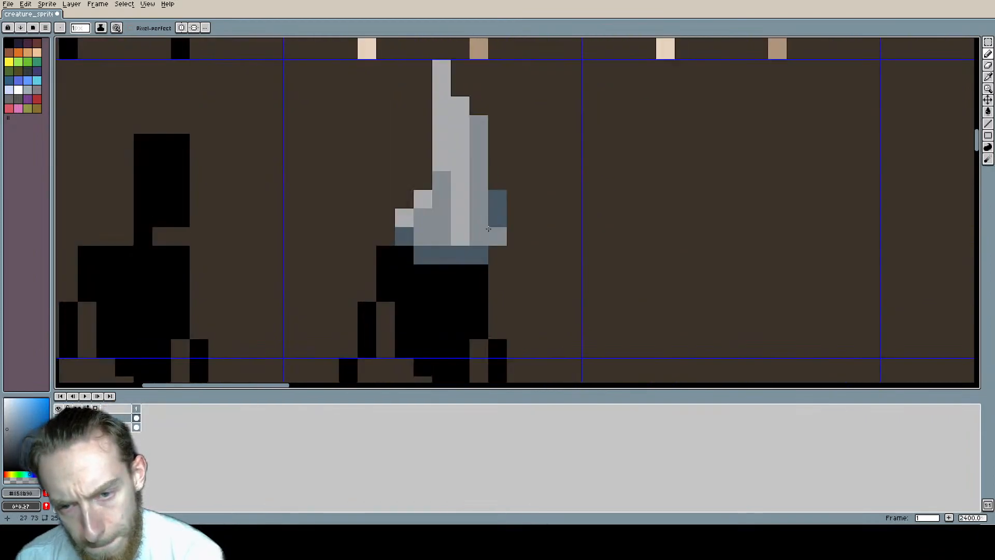
{"action": "left_click", "coordinate": [487, 229], "text": "alt"}
{"action": "scroll", "coordinate": [641, 249], "scroll_direction": "down", "scroll_amount": 2}
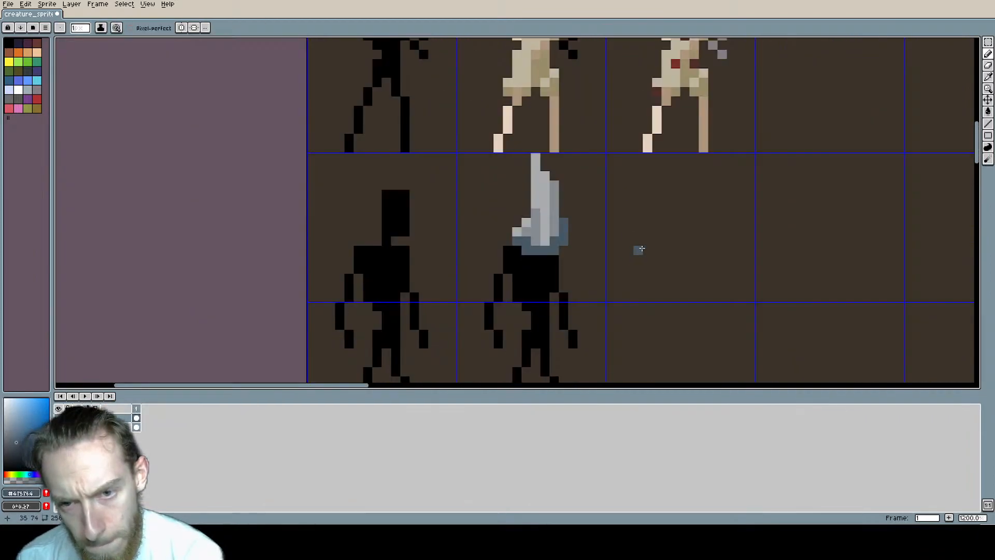
Step: Erase the blue-grey column protruding from the hood's lower right edge
{"action": "scroll", "coordinate": [643, 249], "scroll_direction": "down", "scroll_amount": 1}
{"action": "middle_click_drag", "start_coordinate": [642, 249], "coordinate": [559, 215]}
{"action": "scroll", "coordinate": [548, 216], "scroll_direction": "up", "scroll_amount": 2}
{"action": "key", "text": "e"}
{"action": "left_click_drag", "start_coordinate": [461, 181], "coordinate": [461, 205]}
{"action": "scroll", "coordinate": [608, 225], "scroll_direction": "down", "scroll_amount": 2}
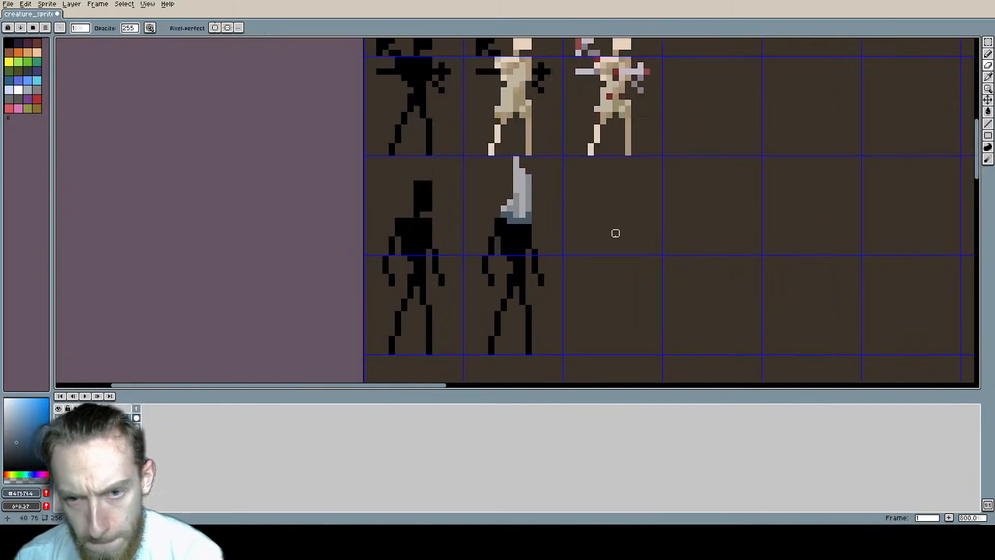
{"action": "middle_click_drag", "start_coordinate": [616, 234], "coordinate": [524, 193]}
{"action": "middle_click_drag", "start_coordinate": [471, 167], "coordinate": [532, 262]}
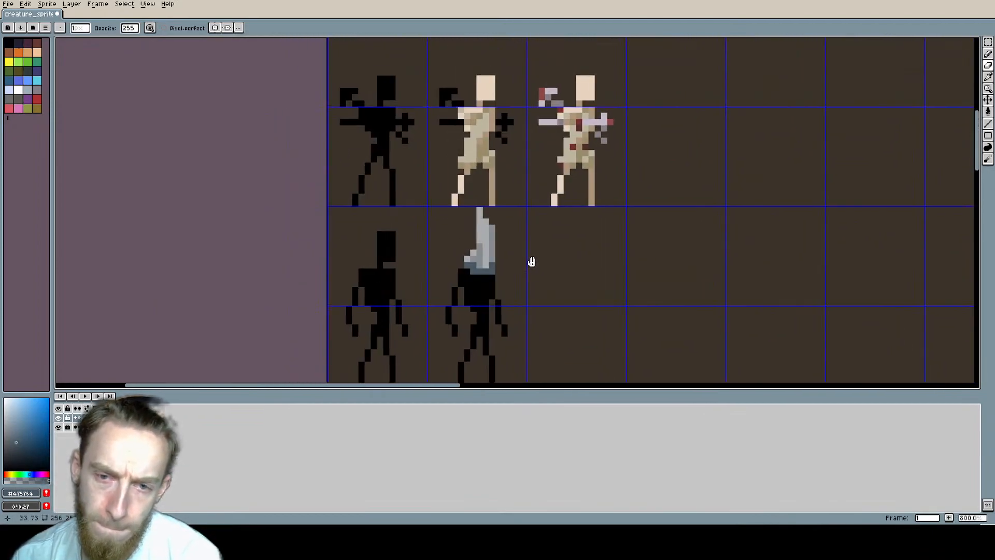
Step: Select the upper part of the hood and move it one pixel left
{"action": "scroll", "coordinate": [532, 262], "scroll_direction": "up", "scroll_amount": 1}
{"action": "key", "text": "m"}
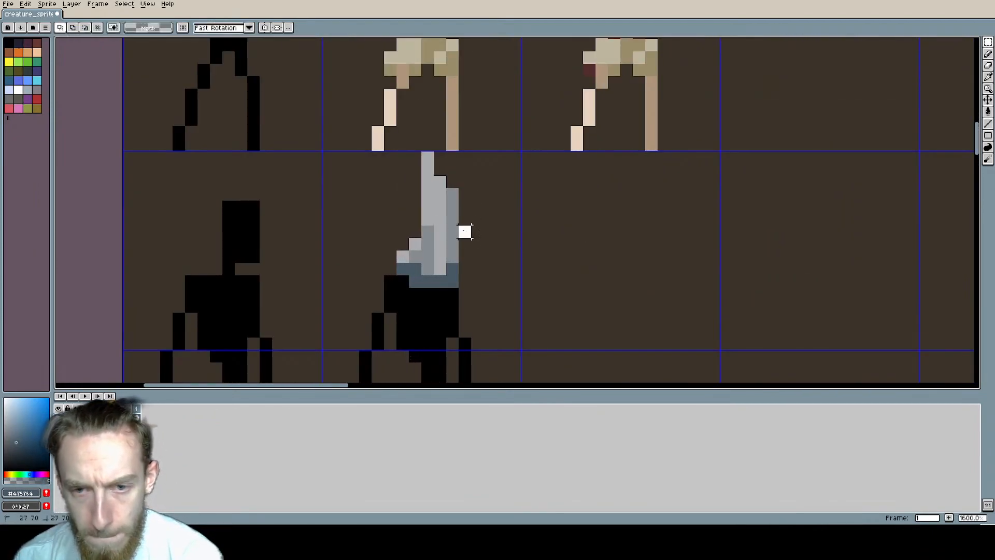
{"action": "left_click_drag", "start_coordinate": [464, 231], "coordinate": [389, 156]}
{"action": "left_click_drag", "start_coordinate": [427, 181], "coordinate": [415, 181]}
{"action": "left_click", "coordinate": [567, 263]}
{"action": "scroll", "coordinate": [568, 263], "scroll_direction": "down", "scroll_amount": 1}
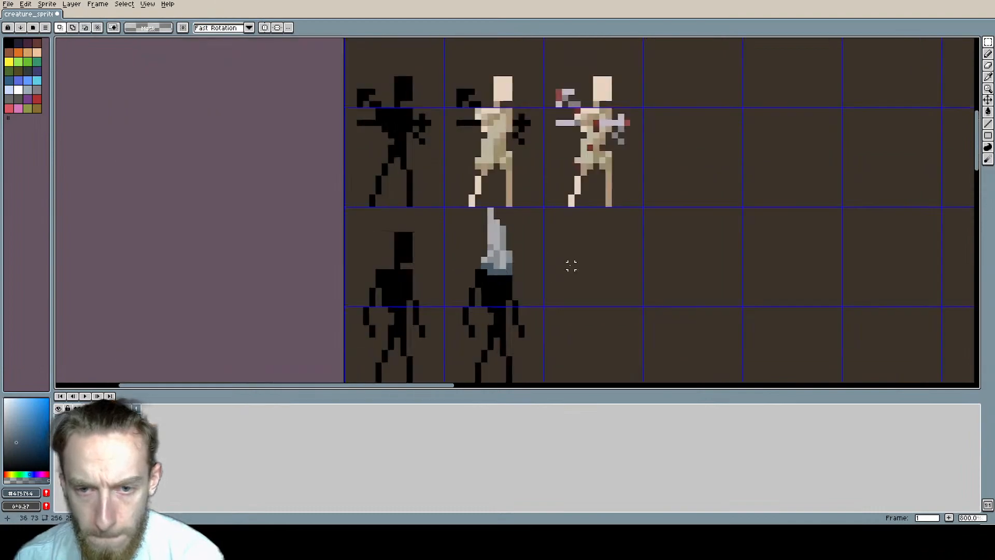
{"action": "middle_click_drag", "start_coordinate": [571, 265], "coordinate": [544, 195]}
{"action": "scroll", "coordinate": [549, 208], "scroll_direction": "down", "scroll_amount": 2}
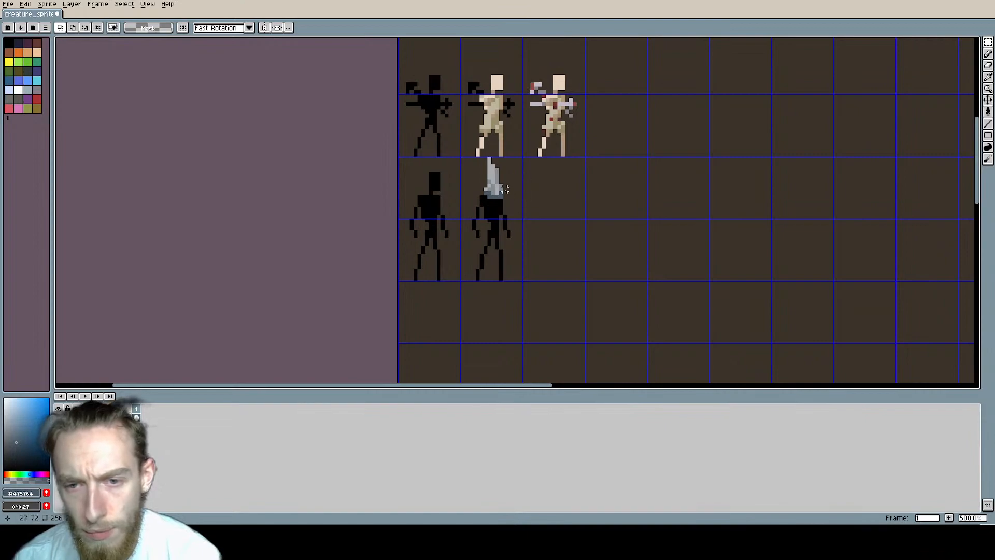
Step: Sample black from the torso and pencil a raised, pointed protrusion outward from the hooded figure's left shoulder
{"action": "key", "text": "b"}
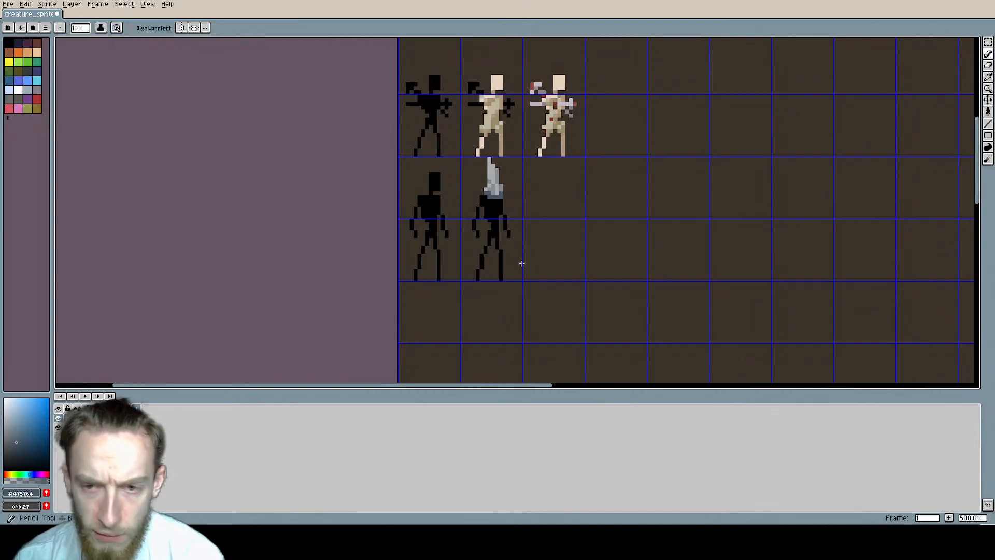
{"action": "scroll", "coordinate": [501, 209], "scroll_direction": "up", "scroll_amount": 3}
{"action": "middle_click_drag", "start_coordinate": [513, 224], "coordinate": [476, 222]}
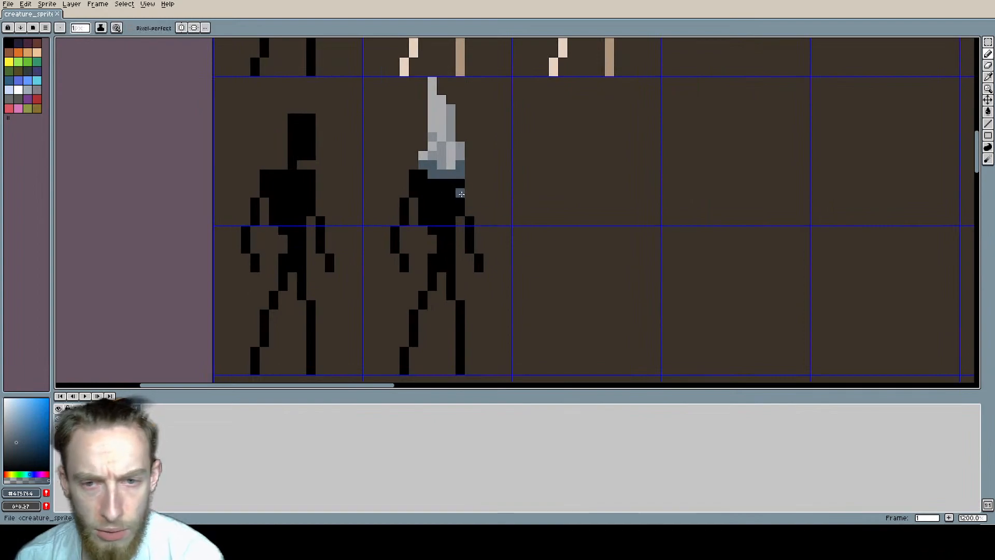
{"action": "key", "text": "alt"}
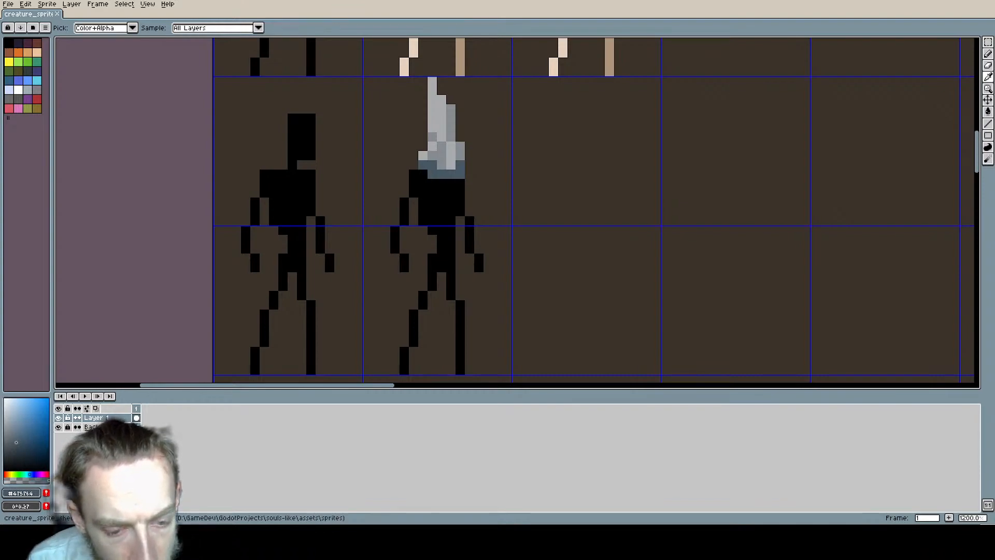
{"action": "key", "text": "b"}
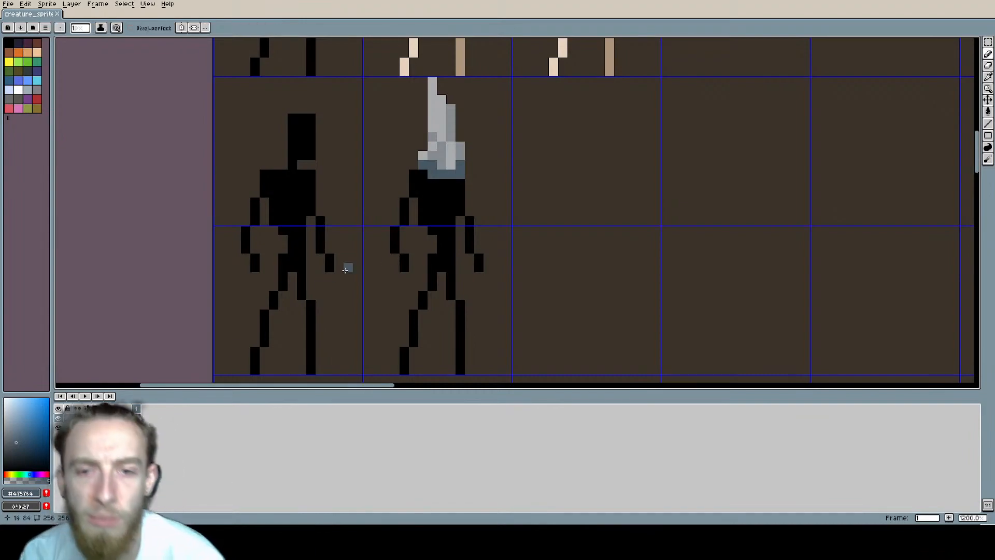
{"action": "left_click", "coordinate": [445, 195], "text": "alt"}
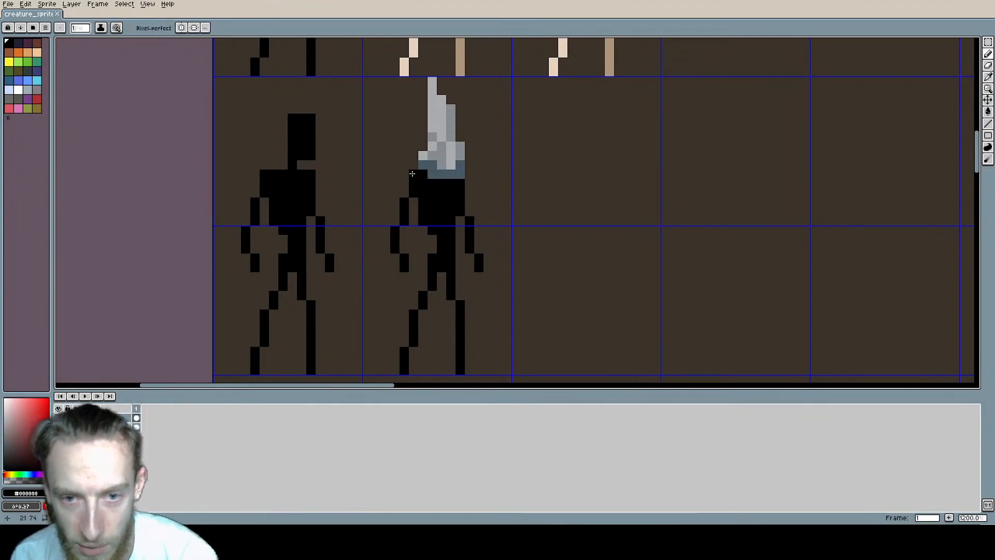
{"action": "left_click_drag", "start_coordinate": [404, 172], "coordinate": [397, 168]}
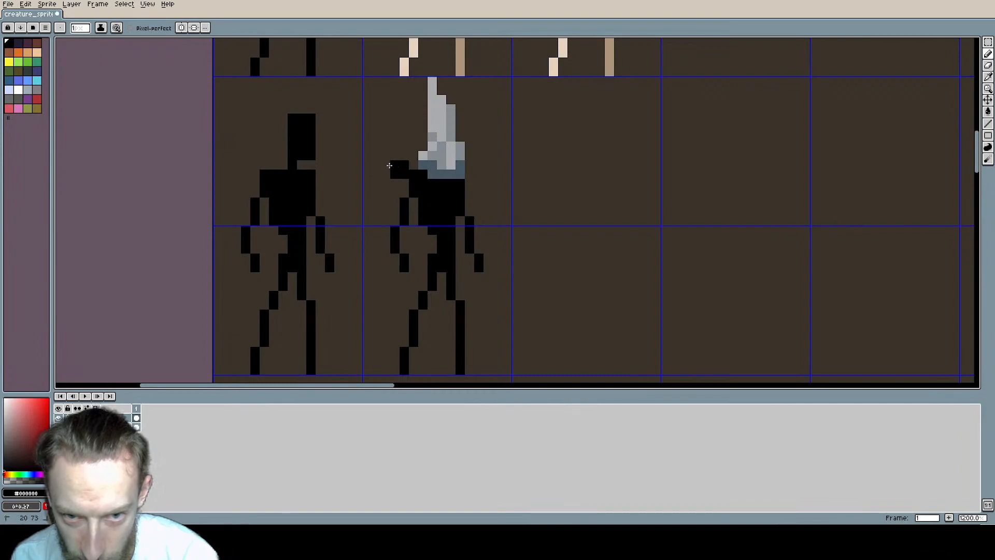
{"action": "left_click", "coordinate": [386, 165]}
{"action": "left_click", "coordinate": [470, 182]}
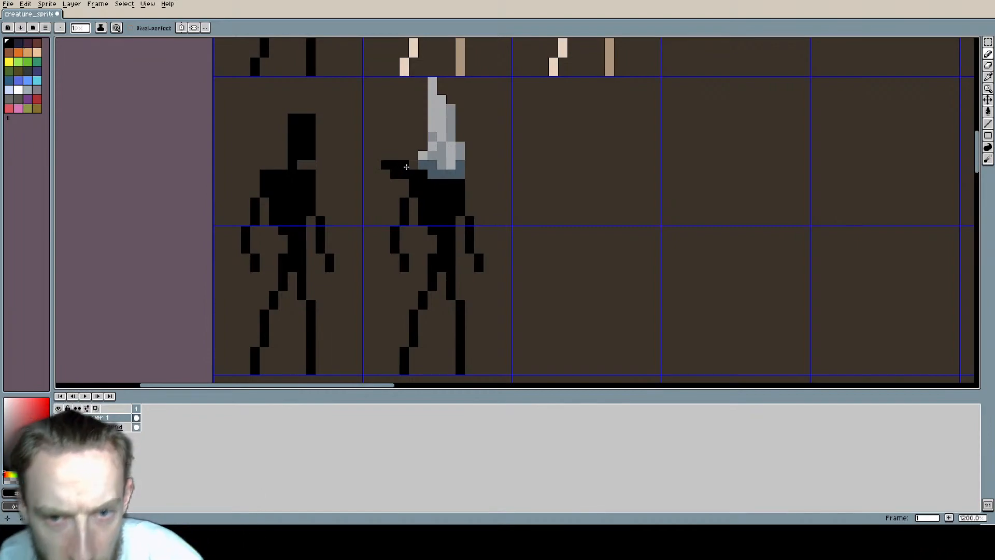
Step: Erase the upper row of the shoulder protrusion and move its remaining two pixels one pixel up
{"action": "key", "text": "e"}
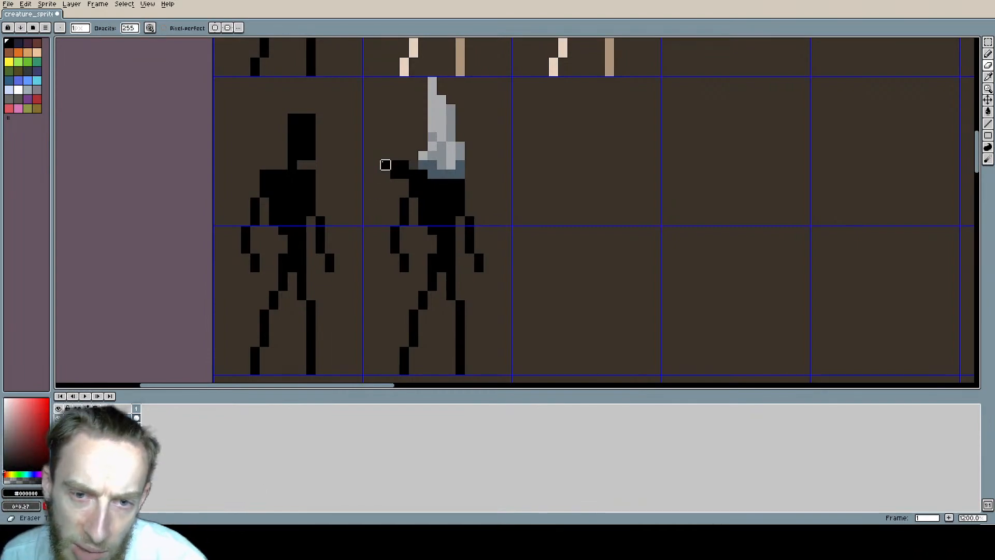
{"action": "left_click_drag", "start_coordinate": [384, 165], "coordinate": [412, 165]}
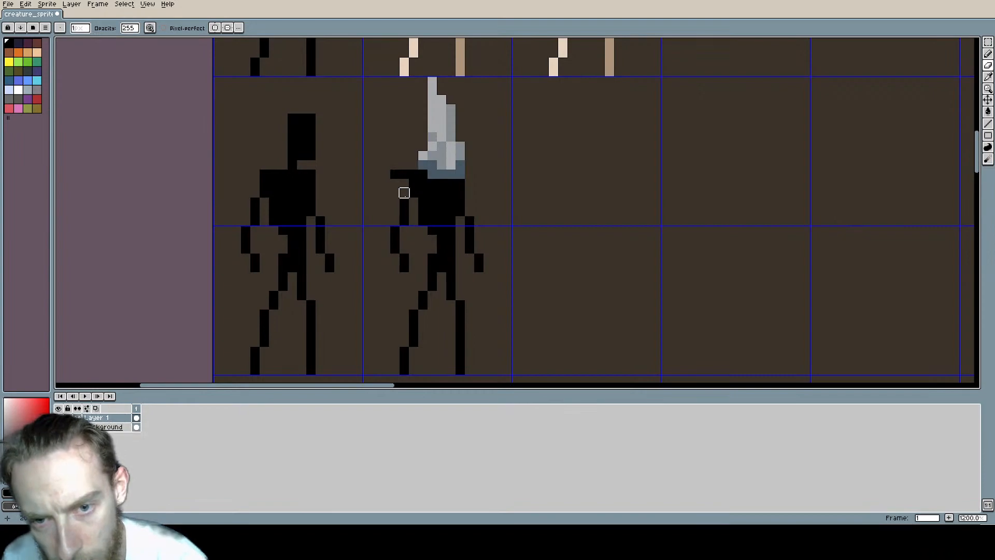
{"action": "key", "text": "m"}
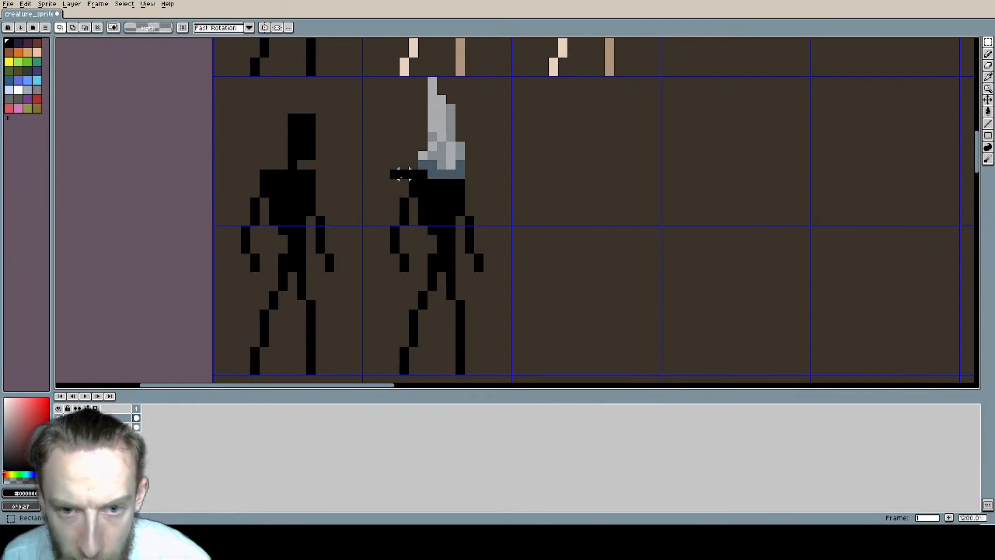
{"action": "mouse_move", "coordinate": [404, 174]}
{"action": "left_mouse_down"}
{"action": "mouse_move", "coordinate": [395, 175]}
{"action": "mouse_move", "coordinate": [400, 166]}
{"action": "left_mouse_up"}
{"action": "left_click", "coordinate": [399, 178]}
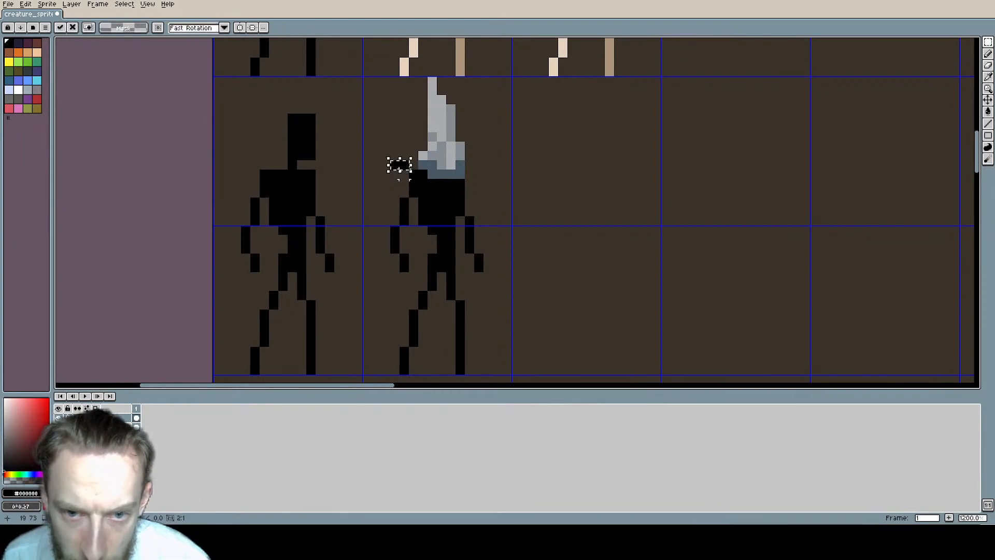
{"action": "left_click", "coordinate": [526, 174]}
{"action": "scroll", "coordinate": [525, 207], "scroll_direction": "down", "scroll_amount": 2}
{"action": "middle_click_drag", "start_coordinate": [525, 207], "coordinate": [455, 199]}
{"action": "scroll", "coordinate": [404, 189], "scroll_direction": "up", "scroll_amount": 2}
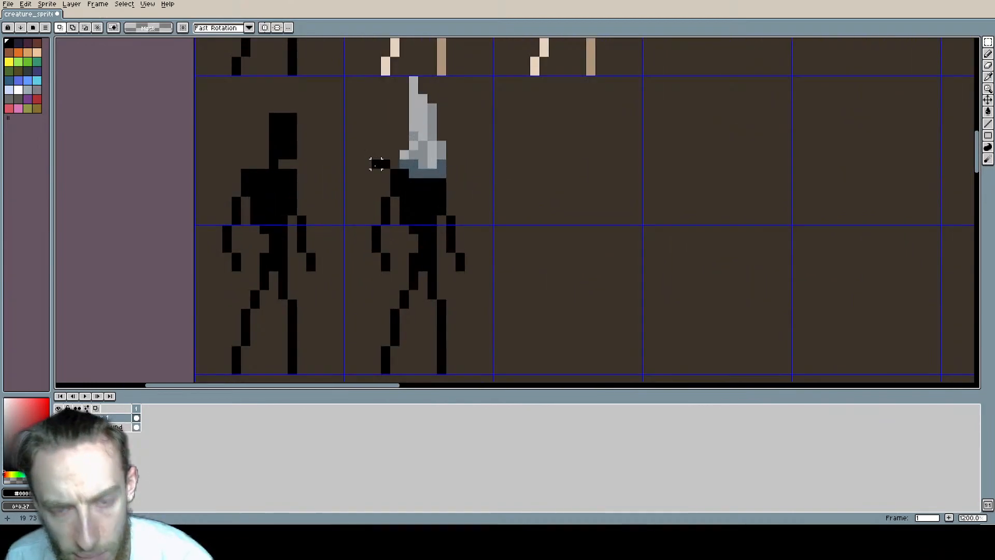
Step: Pencil a black pixel joining the raised protrusion to the left shoulder
{"action": "key", "text": "b"}
{"action": "left_click", "coordinate": [385, 171]}
{"action": "scroll", "coordinate": [555, 218], "scroll_direction": "down", "scroll_amount": 2}
{"action": "middle_click_drag", "start_coordinate": [533, 221], "coordinate": [473, 222]}
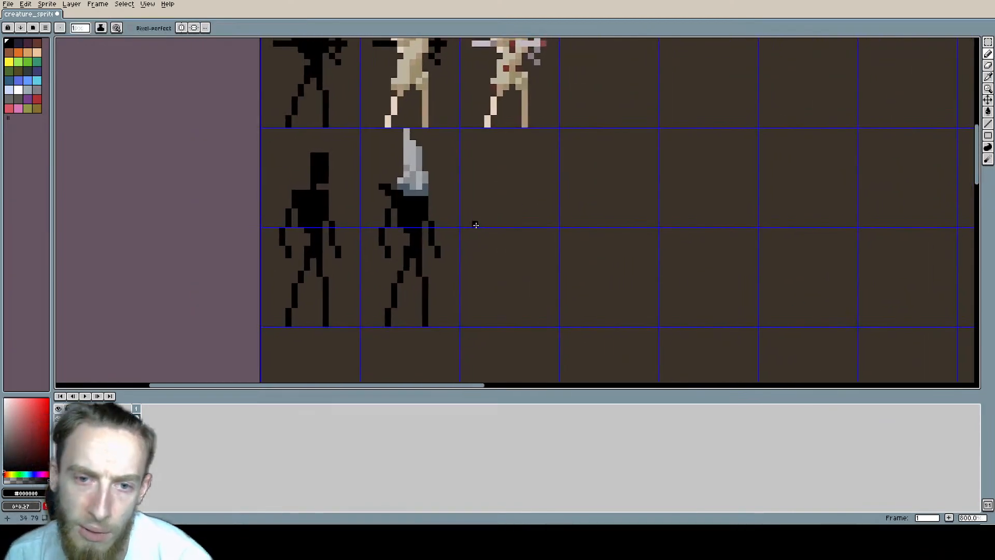
Step: Outline a flared black robe skirt over the hooded figure's legs and fill in its interior
{"action": "scroll", "coordinate": [448, 222], "scroll_direction": "up", "scroll_amount": 3}
{"action": "left_click", "coordinate": [448, 223]}
{"action": "mouse_move", "coordinate": [483, 270]}
{"action": "middle_mouse_down"}
{"action": "mouse_move", "coordinate": [433, 227]}
{"action": "mouse_move", "coordinate": [433, 187]}
{"action": "mouse_move", "coordinate": [466, 219]}
{"action": "middle_mouse_up"}
{"action": "scroll", "coordinate": [434, 187], "scroll_direction": "down", "scroll_amount": 1}
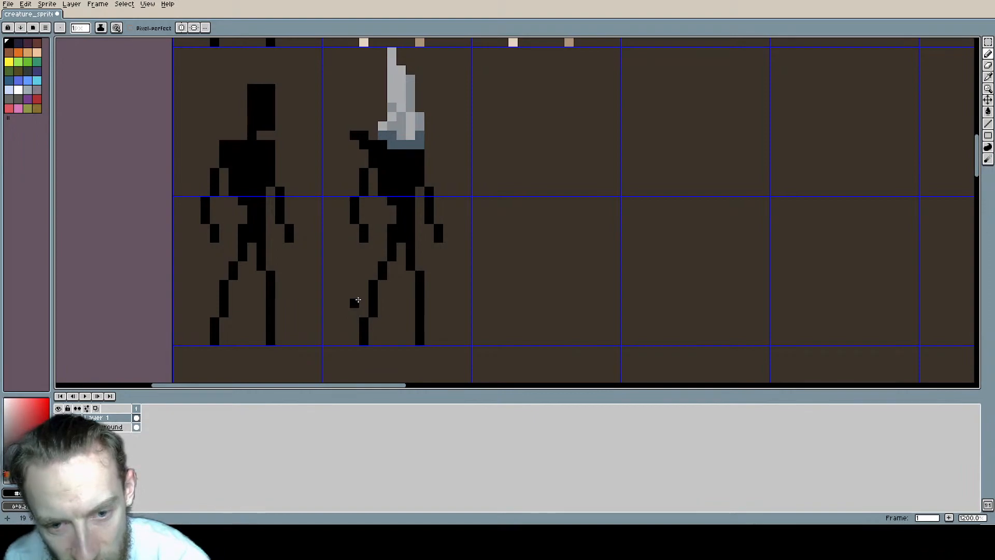
{"action": "mouse_move", "coordinate": [358, 300]}
{"action": "left_mouse_down"}
{"action": "mouse_move", "coordinate": [406, 322]}
{"action": "mouse_move", "coordinate": [438, 314]}
{"action": "mouse_move", "coordinate": [421, 248]}
{"action": "mouse_move", "coordinate": [393, 216]}
{"action": "mouse_move", "coordinate": [365, 304]}
{"action": "left_mouse_up"}
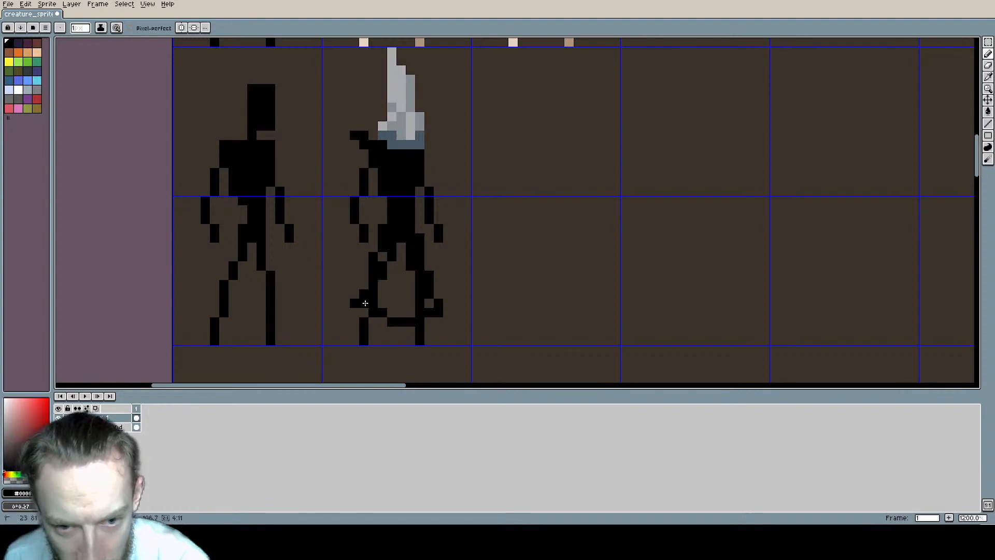
{"action": "mouse_move", "coordinate": [410, 241]}
{"action": "left_mouse_down"}
{"action": "mouse_move", "coordinate": [381, 306]}
{"action": "mouse_move", "coordinate": [422, 308]}
{"action": "mouse_move", "coordinate": [400, 298]}
{"action": "mouse_move", "coordinate": [407, 284]}
{"action": "left_mouse_up"}
{"action": "scroll", "coordinate": [540, 255], "scroll_direction": "down", "scroll_amount": 2}
{"action": "scroll", "coordinate": [540, 256], "scroll_direction": "down", "scroll_amount": 1}
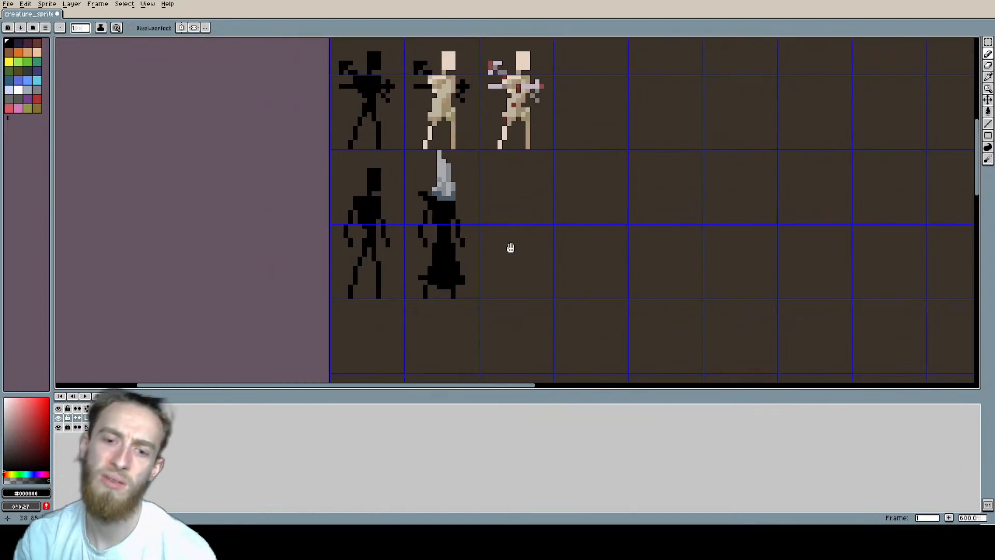
Step: Try to pencil a long, roughly horizontal black stroke extending outward from the robed figure's right hand
{"action": "scroll", "coordinate": [509, 247], "scroll_direction": "up", "scroll_amount": 3}
{"action": "scroll", "coordinate": [574, 224], "scroll_direction": "down", "scroll_amount": 3}
{"action": "scroll", "coordinate": [524, 217], "scroll_direction": "down", "scroll_amount": 1}
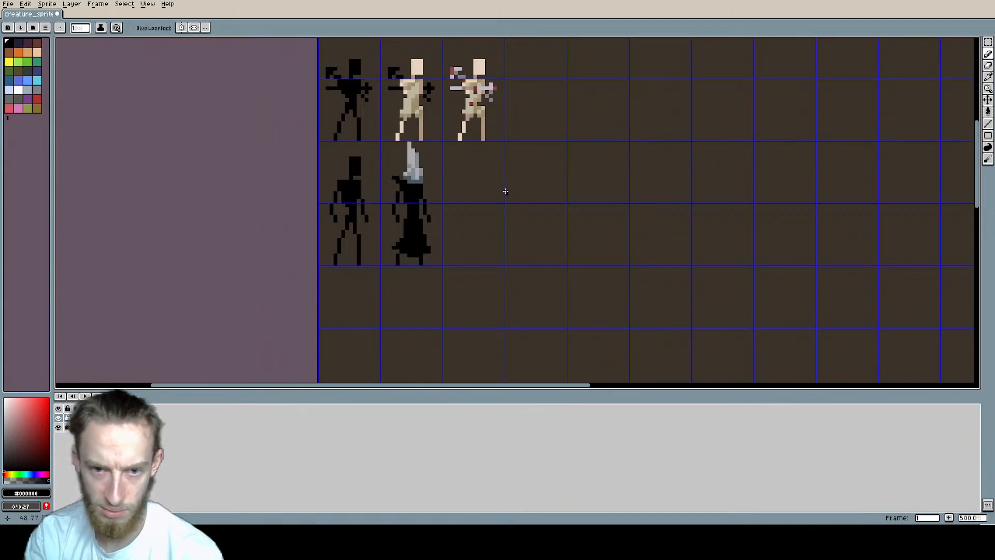
{"action": "scroll", "coordinate": [436, 207], "scroll_direction": "up", "scroll_amount": 2}
{"action": "scroll", "coordinate": [440, 201], "scroll_direction": "up", "scroll_amount": 2}
{"action": "scroll", "coordinate": [519, 205], "scroll_direction": "down", "scroll_amount": 2}
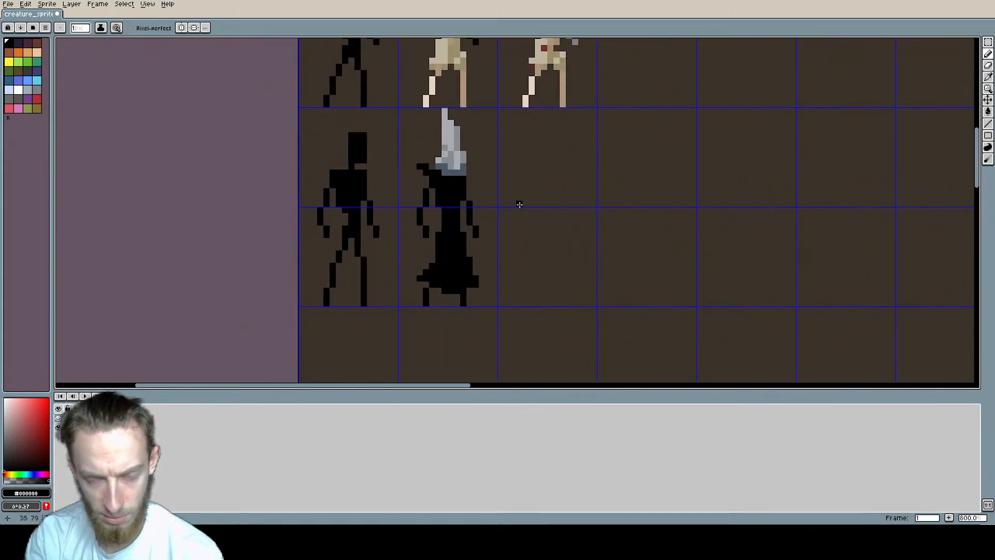
{"action": "left_click_drag", "start_coordinate": [481, 234], "coordinate": [563, 239]}
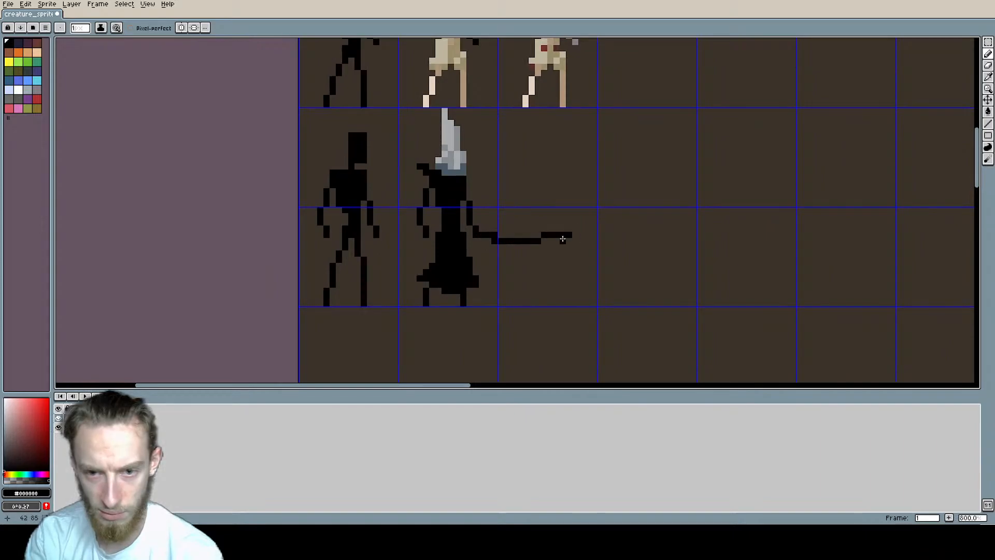
{"action": "mouse_move", "coordinate": [724, 291]}
{"action": "middle_mouse_down"}
{"action": "mouse_move", "coordinate": [529, 292]}
{"action": "mouse_move", "coordinate": [632, 298]}
{"action": "mouse_move", "coordinate": [682, 246]}
{"action": "middle_mouse_up"}
{"action": "scroll", "coordinate": [524, 275], "scroll_direction": "down", "scroll_amount": 1}
{"action": "key", "text": "ctrl+z"}
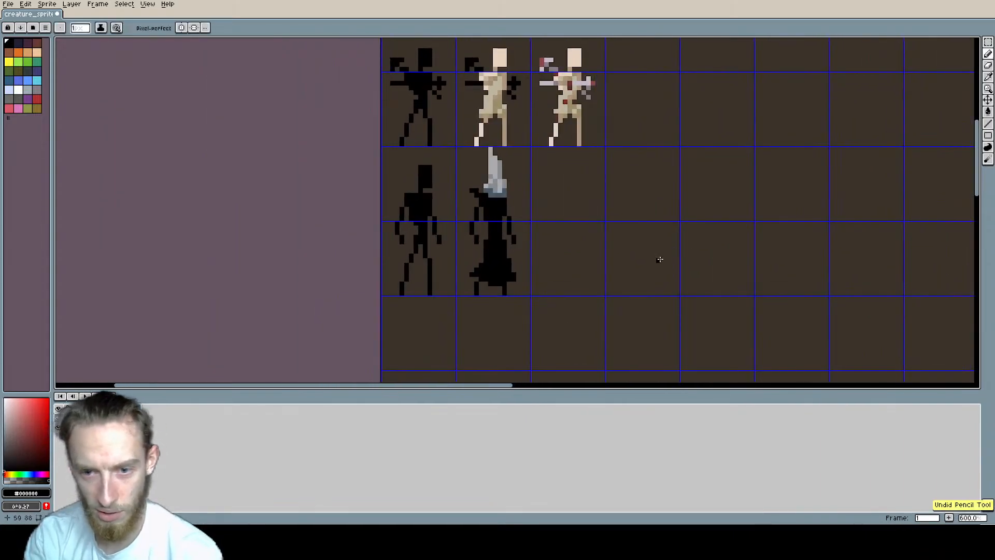
Step: Duplicate the whole hooded, robed figure into the empty sprite cells directly beside it and deselect the copy
{"action": "key", "text": "m"}
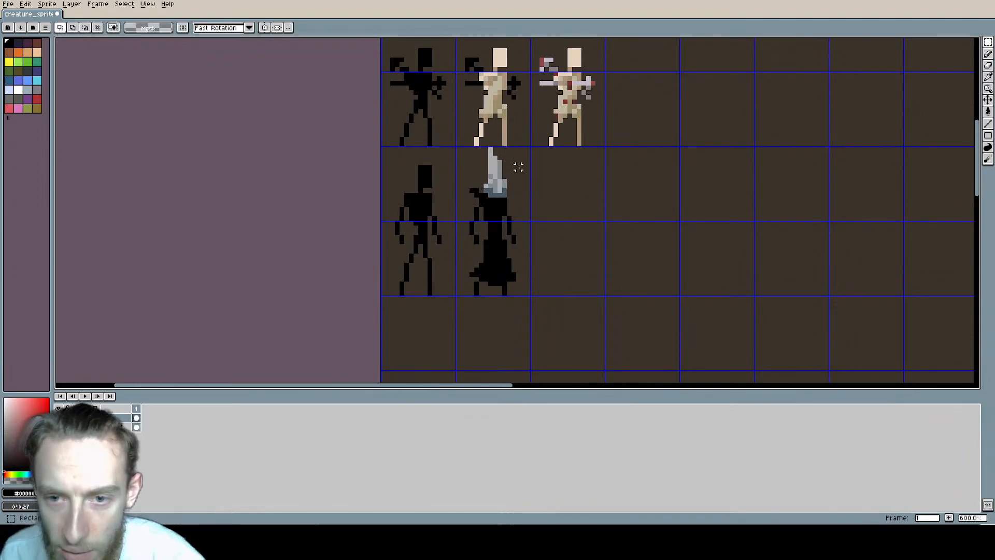
{"action": "left_click_drag", "start_coordinate": [519, 190], "coordinate": [514, 289]}
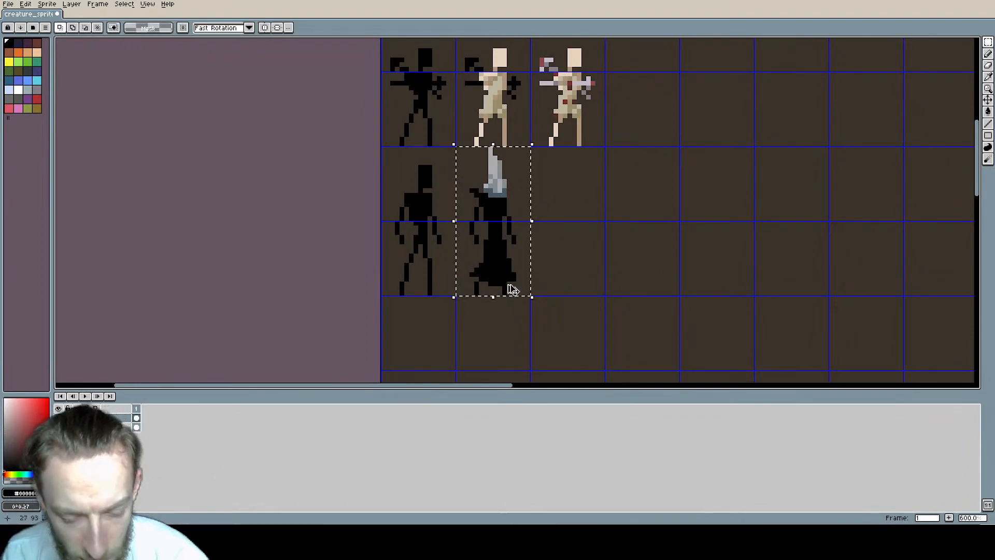
{"action": "key", "text": "ctrl+c"}
{"action": "key", "text": "ctrl+v"}
{"action": "left_click_drag", "start_coordinate": [518, 244], "coordinate": [592, 244]}
{"action": "scroll", "coordinate": [593, 244], "scroll_direction": "up", "scroll_amount": 3}
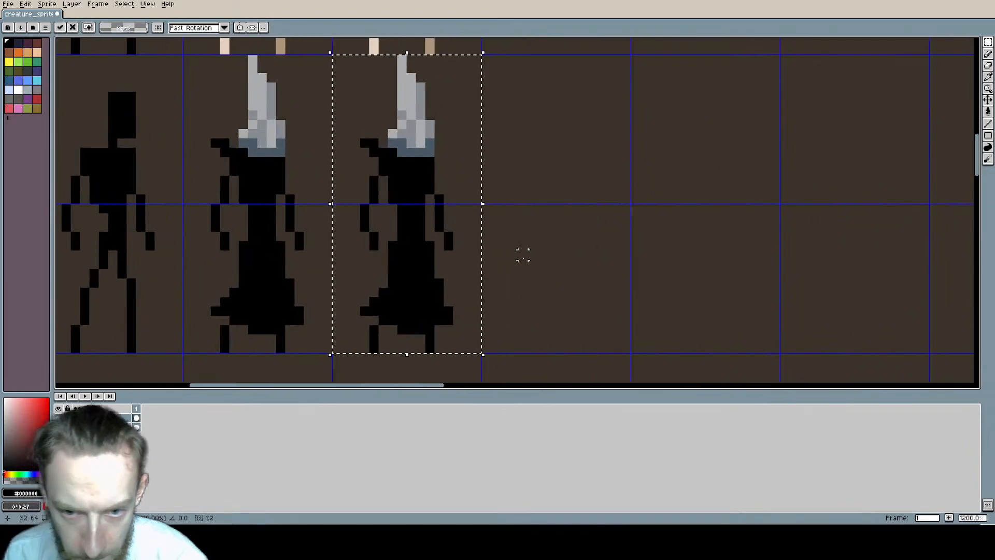
{"action": "key", "text": "ctrl+d"}
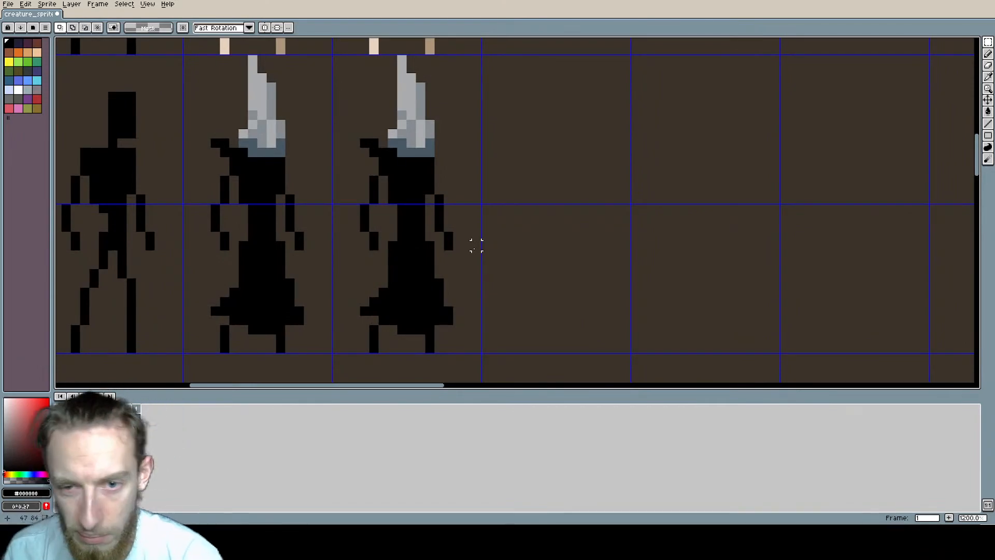
Step: Examine the two robed figures beside the other creatures, both at sheet scale and close up
{"action": "scroll", "coordinate": [505, 233], "scroll_direction": "down", "scroll_amount": 4}
{"action": "scroll", "coordinate": [419, 204], "scroll_direction": "up", "scroll_amount": 1}
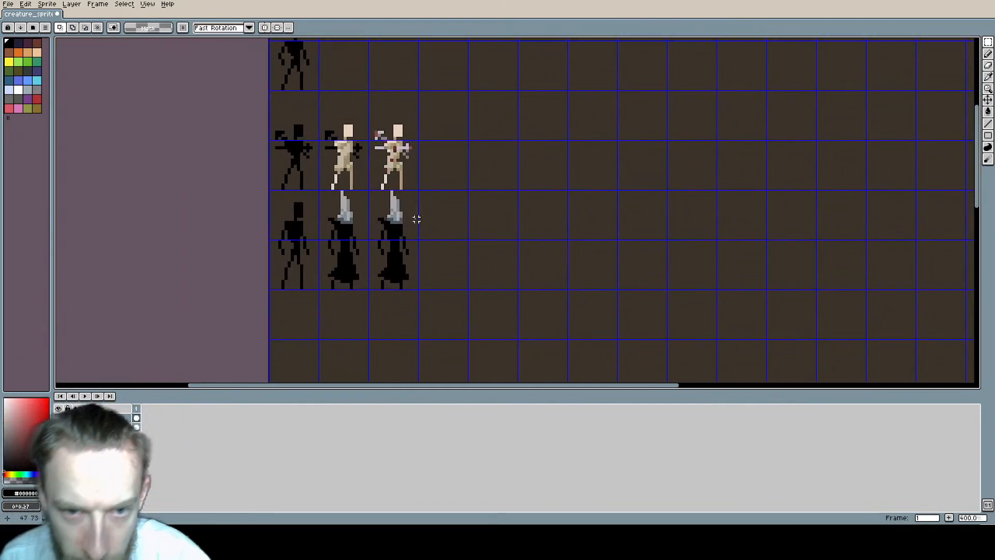
{"action": "middle_click_drag", "start_coordinate": [414, 259], "coordinate": [498, 293]}
{"action": "scroll", "coordinate": [448, 286], "scroll_direction": "up", "scroll_amount": 1}
{"action": "scroll", "coordinate": [482, 278], "scroll_direction": "up", "scroll_amount": 1}
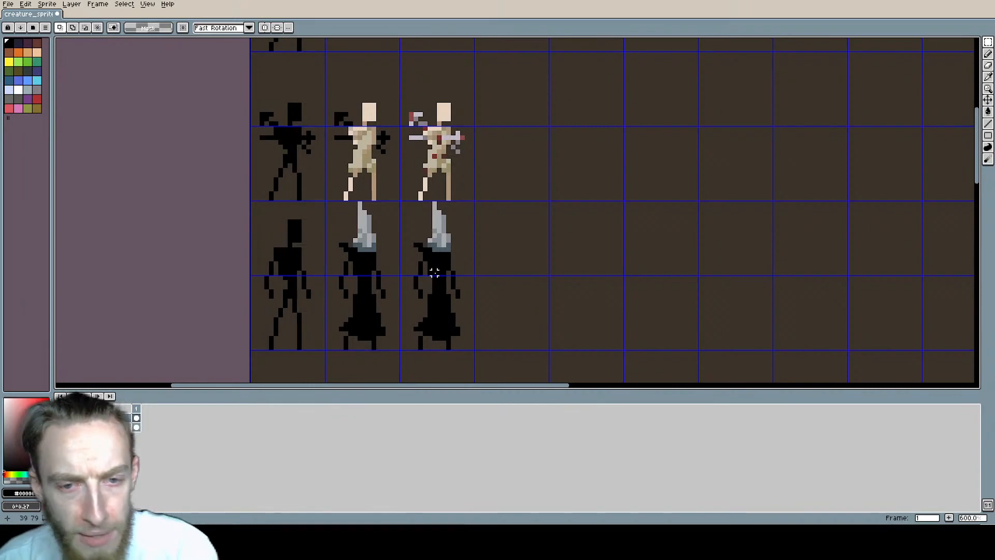
{"action": "scroll", "coordinate": [416, 242], "scroll_direction": "down", "scroll_amount": 2}
{"action": "middle_click_drag", "start_coordinate": [428, 254], "coordinate": [334, 264]}
{"action": "scroll", "coordinate": [472, 251], "scroll_direction": "up", "scroll_amount": 2}
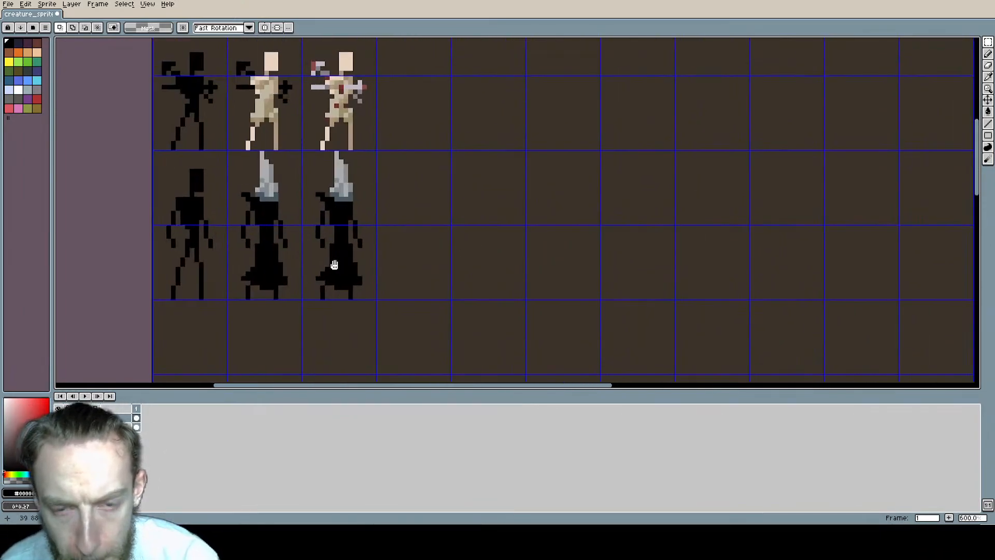
{"action": "scroll", "coordinate": [334, 265], "scroll_direction": "up", "scroll_amount": 1}
{"action": "middle_click_drag", "start_coordinate": [360, 233], "coordinate": [462, 157]}
{"action": "scroll", "coordinate": [426, 179], "scroll_direction": "up", "scroll_amount": 2}
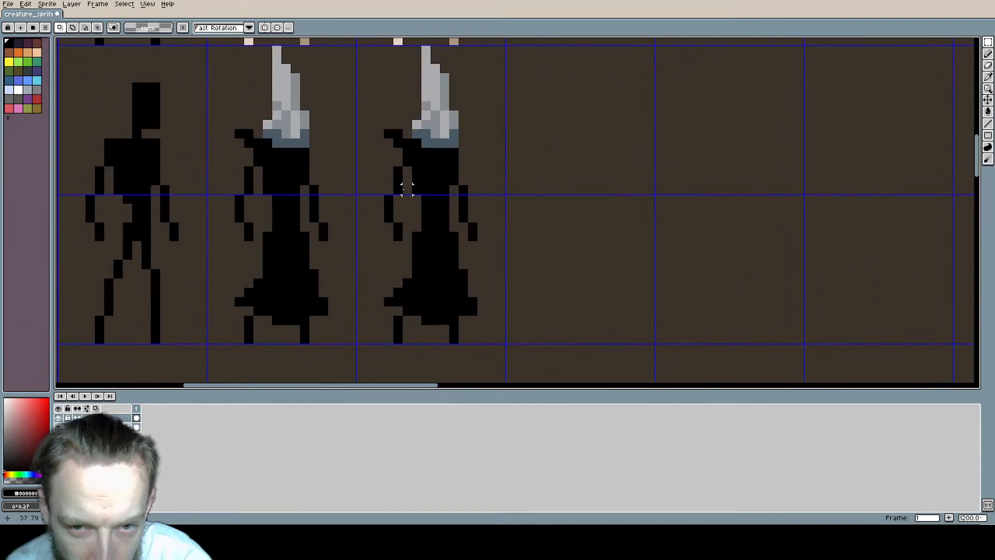
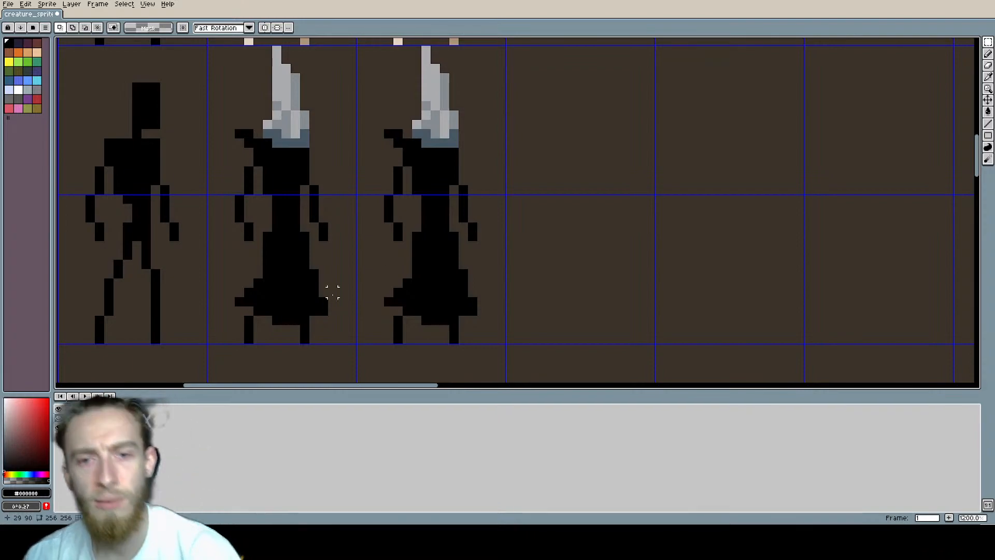
Step: Pencil a zigzag band in red #a51d1d across the second robed figure's chest and down over its waist
{"action": "middle_click_drag", "start_coordinate": [450, 192], "coordinate": [384, 212]}
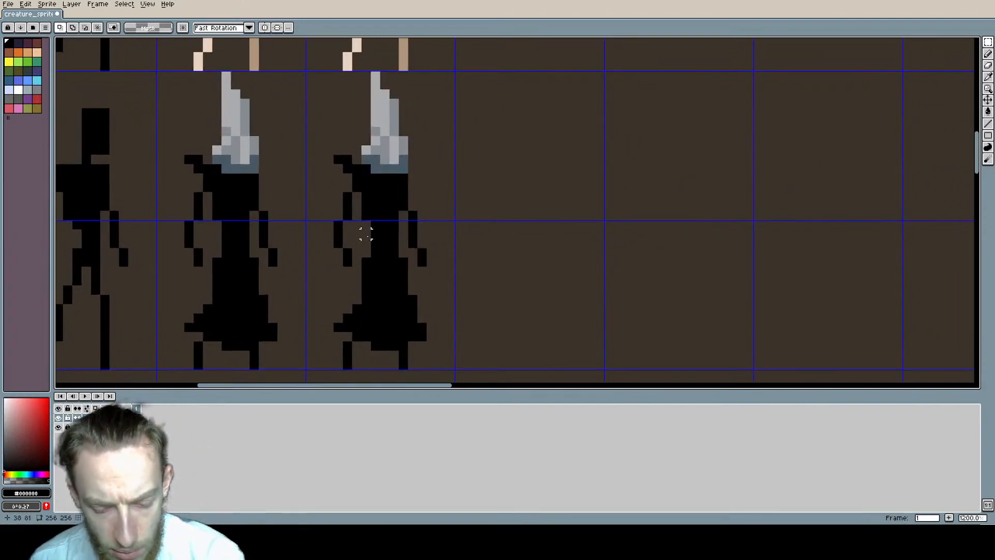
{"action": "key", "text": "b"}
{"action": "left_click", "coordinate": [40, 422]}
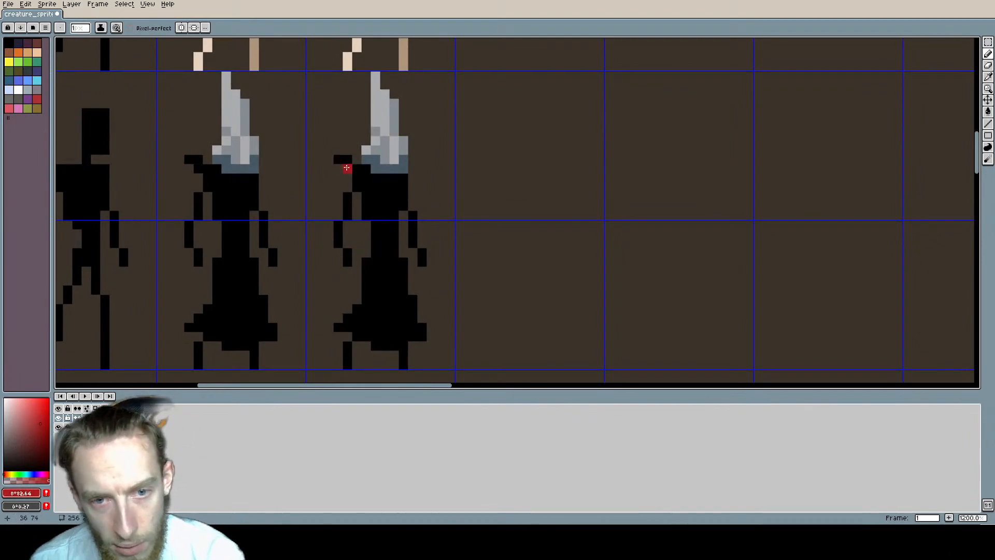
{"action": "key", "text": "w"}
{"action": "key", "text": "b"}
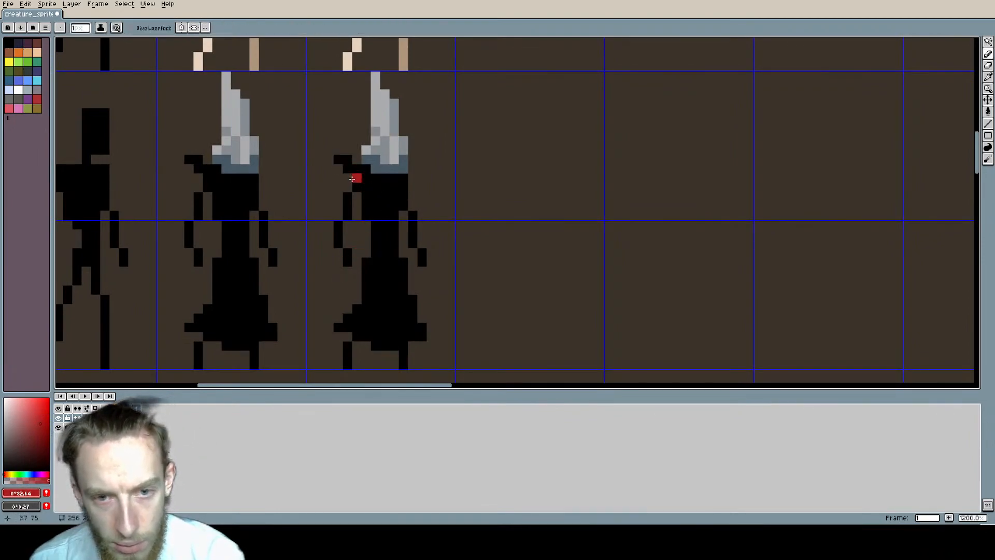
{"action": "mouse_move", "coordinate": [357, 178]}
{"action": "left_mouse_down"}
{"action": "mouse_move", "coordinate": [405, 198]}
{"action": "mouse_move", "coordinate": [375, 225]}
{"action": "mouse_move", "coordinate": [396, 259]}
{"action": "left_mouse_up"}
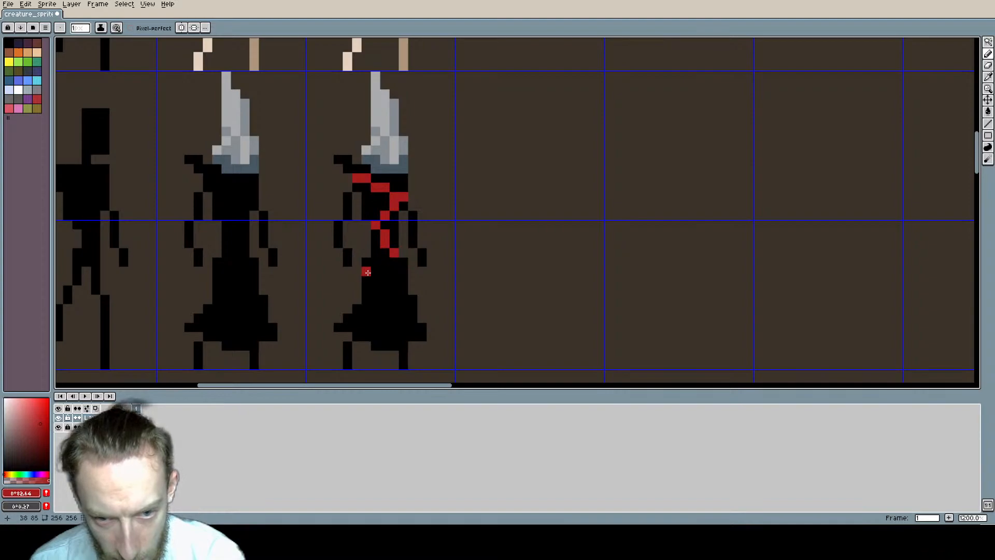
Step: Add two slanted red bands to the same figure, one across the skirt and one along the hem
{"action": "mouse_move", "coordinate": [367, 281]}
{"action": "left_mouse_down"}
{"action": "mouse_move", "coordinate": [413, 301]}
{"action": "mouse_move", "coordinate": [396, 304]}
{"action": "mouse_move", "coordinate": [378, 287]}
{"action": "mouse_move", "coordinate": [414, 299]}
{"action": "left_mouse_up"}
{"action": "key", "text": "ctrl+z"}
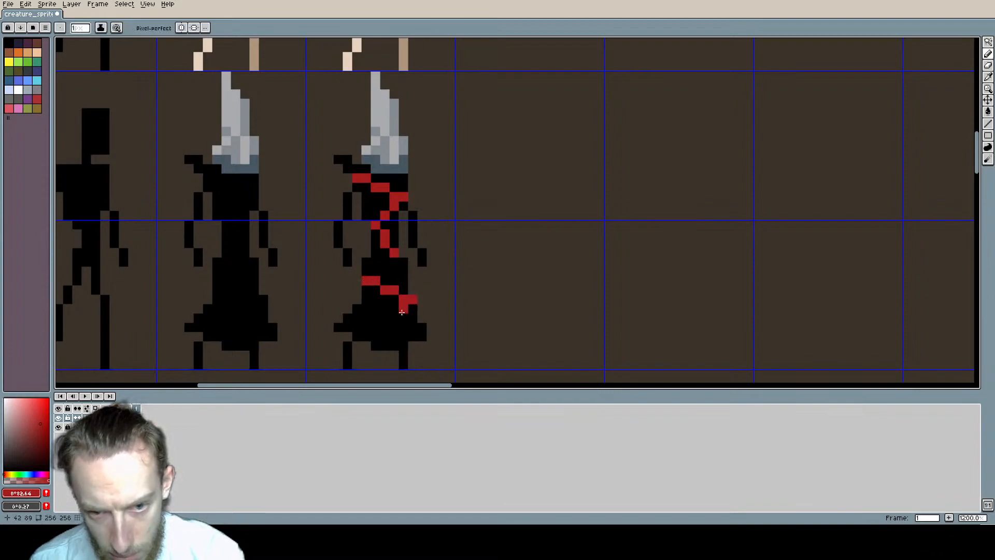
{"action": "left_click", "coordinate": [402, 317]}
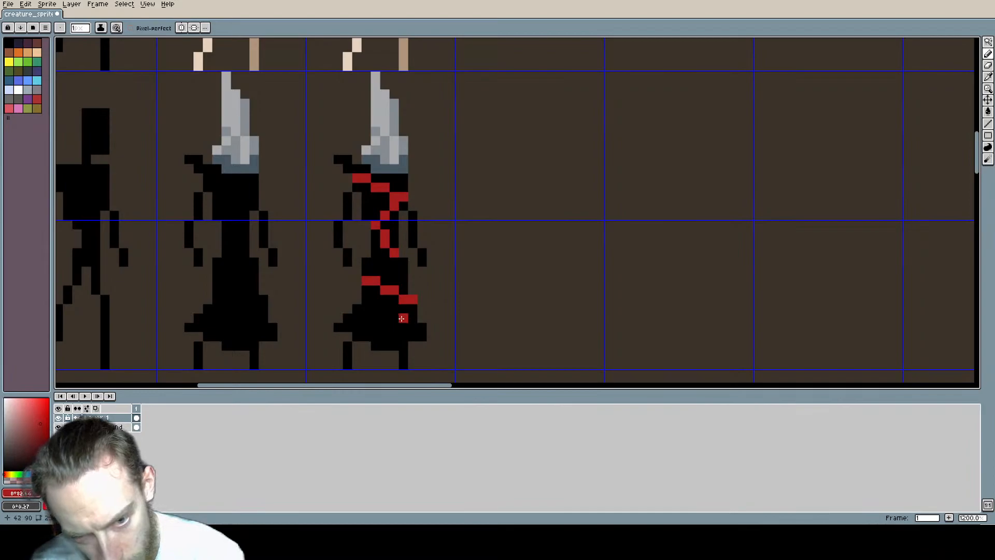
{"action": "left_click_drag", "start_coordinate": [357, 336], "coordinate": [405, 346]}
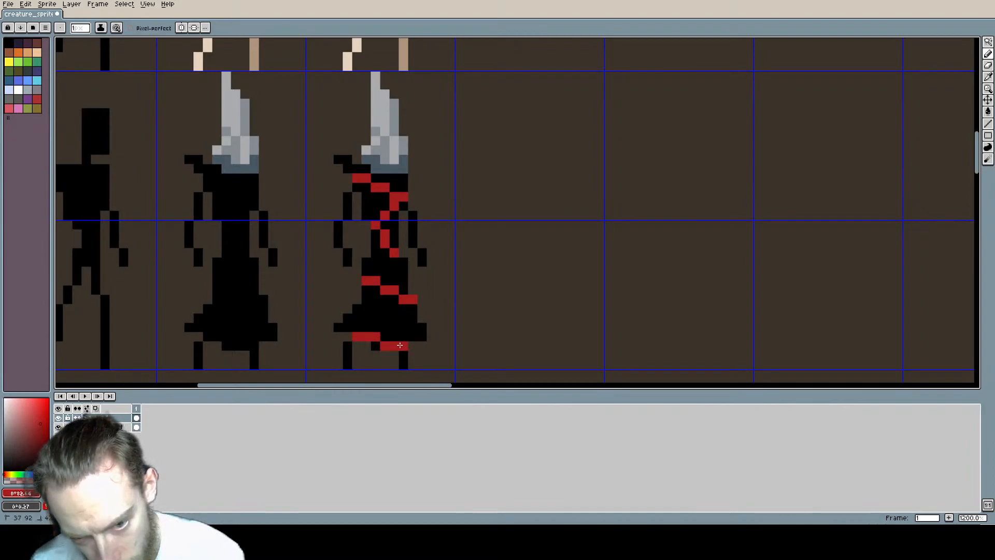
Step: Thin the corner of the red chest band with black and reconnect its upper run with a red pixel
{"action": "scroll", "coordinate": [492, 329], "scroll_direction": "down", "scroll_amount": 2}
{"action": "middle_click_drag", "start_coordinate": [491, 304], "coordinate": [421, 207]}
{"action": "scroll", "coordinate": [379, 238], "scroll_direction": "up", "scroll_amount": 1}
{"action": "scroll", "coordinate": [421, 203], "scroll_direction": "up", "scroll_amount": 2}
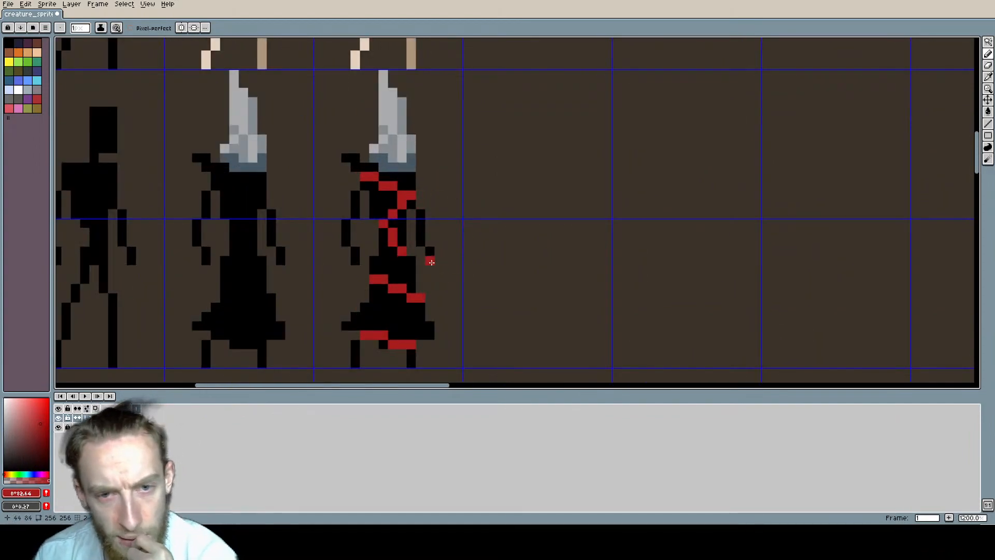
{"action": "middle_click_drag", "start_coordinate": [439, 195], "coordinate": [434, 195]}
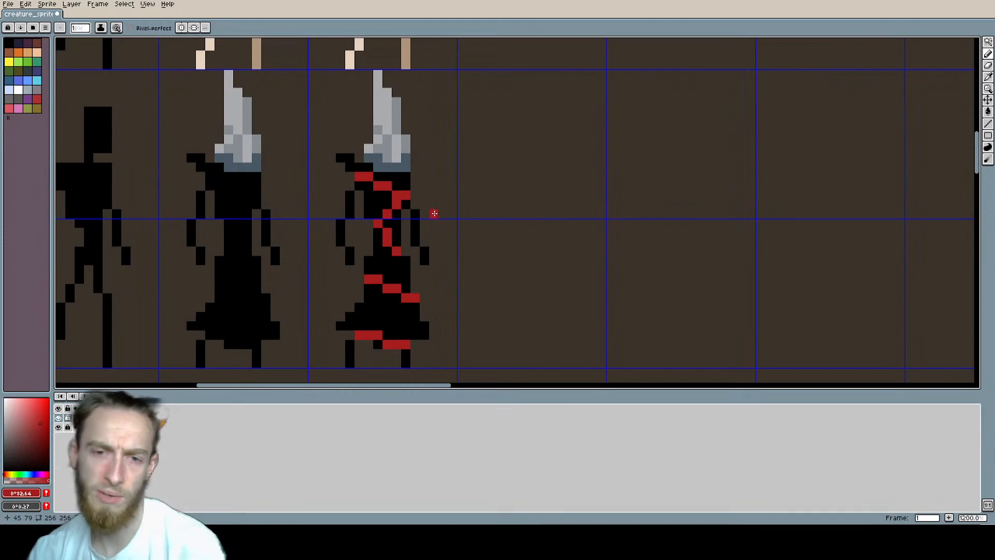
{"action": "left_click", "coordinate": [398, 186], "text": "alt"}
{"action": "left_click", "coordinate": [398, 192]}
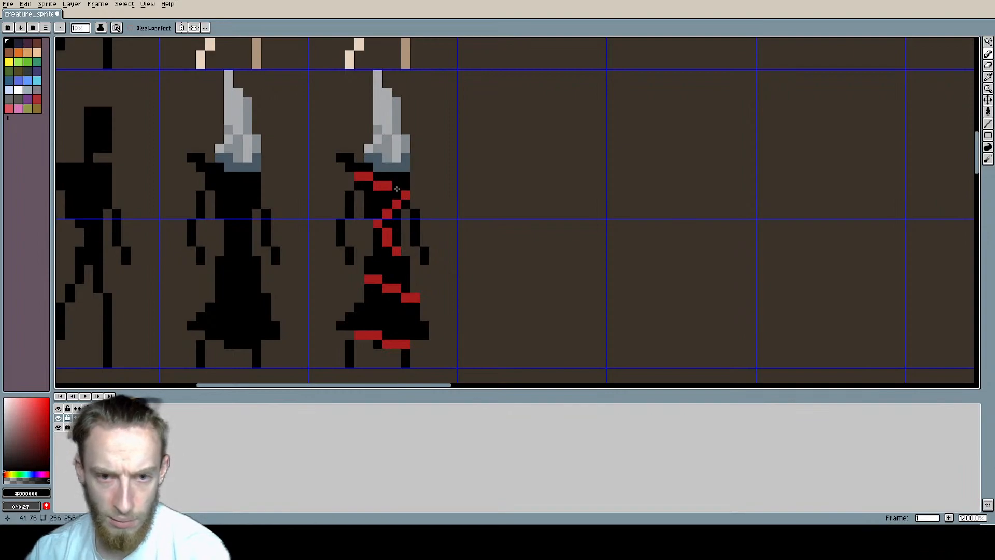
{"action": "left_click", "coordinate": [405, 194], "text": "alt"}
{"action": "left_click", "coordinate": [397, 185]}
Step: Black out the diagonal red pixels linking the chest band to the waist band
{"action": "scroll", "coordinate": [472, 237], "scroll_direction": "down", "scroll_amount": 1}
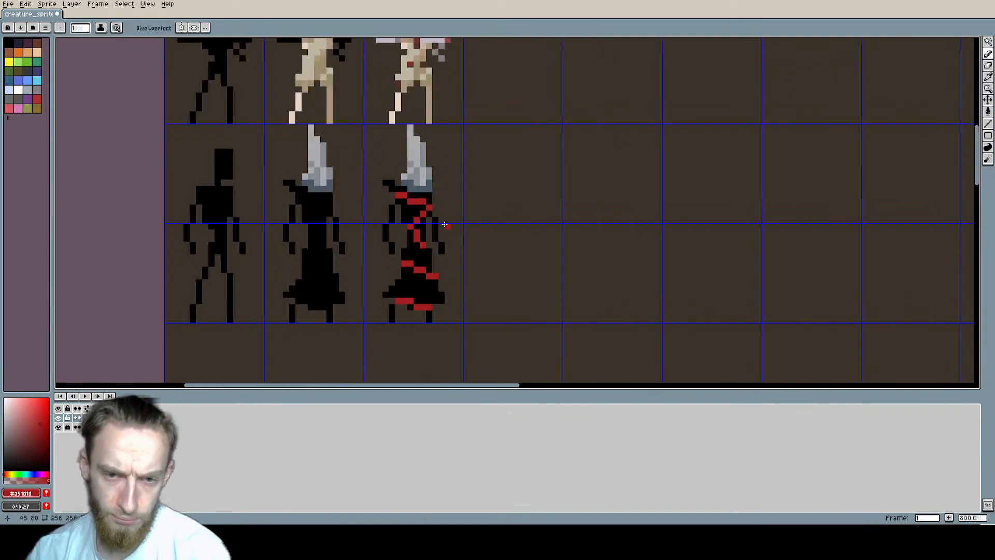
{"action": "scroll", "coordinate": [439, 228], "scroll_direction": "up", "scroll_amount": 1}
{"action": "middle_click_drag", "start_coordinate": [440, 225], "coordinate": [458, 214]}
{"action": "scroll", "coordinate": [449, 204], "scroll_direction": "up", "scroll_amount": 1}
{"action": "left_click", "coordinate": [414, 190], "text": "alt"}
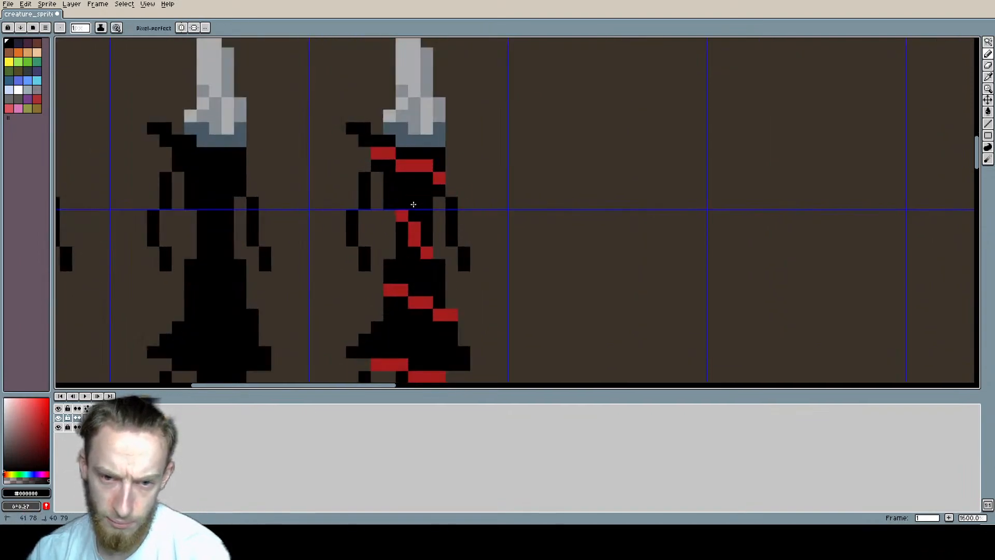
{"action": "left_click", "coordinate": [414, 203]}
Step: Try to shade the robe with scattered dark-red pixels (HSV 0, 80, 34) just beneath the red bands
{"action": "scroll", "coordinate": [511, 217], "scroll_direction": "down", "scroll_amount": 4}
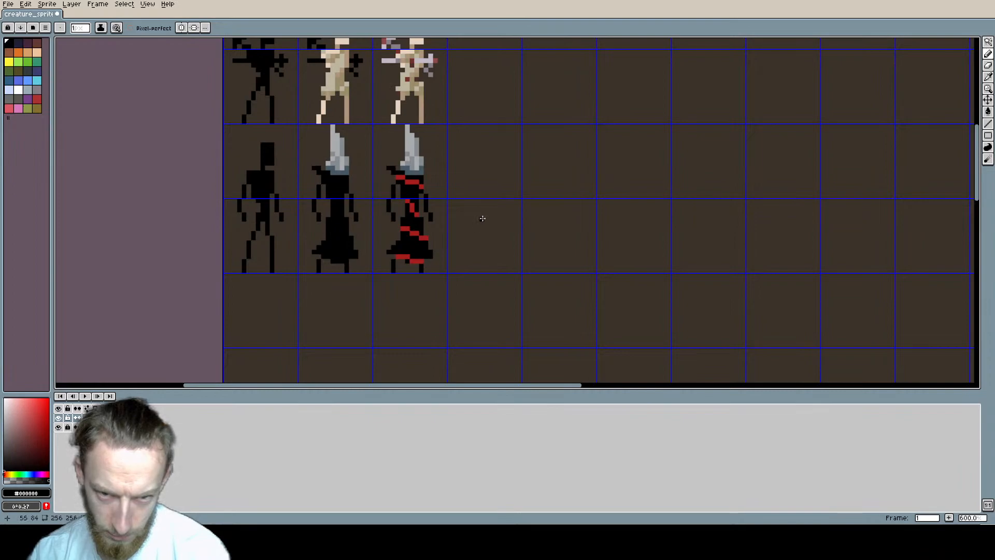
{"action": "scroll", "coordinate": [482, 219], "scroll_direction": "up", "scroll_amount": 3}
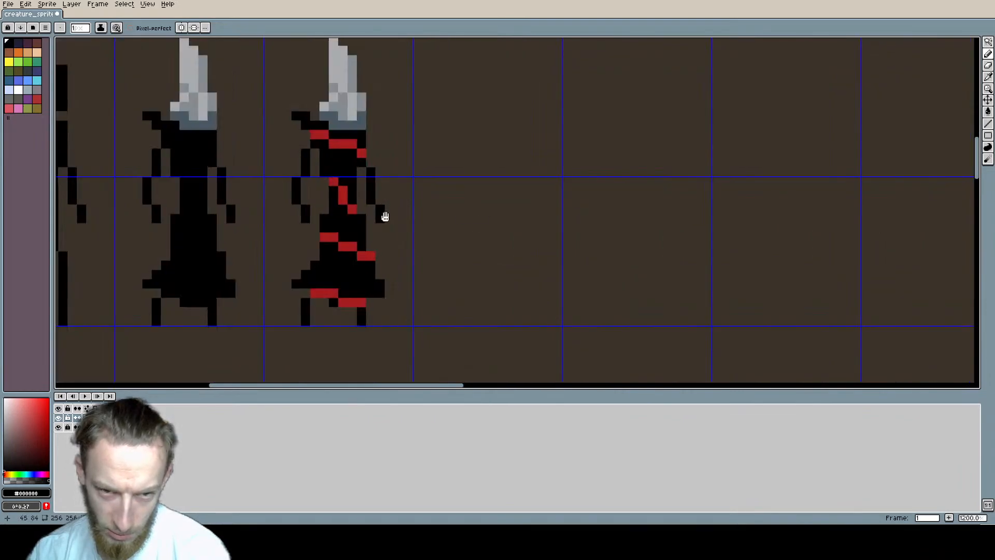
{"action": "middle_click_drag", "start_coordinate": [382, 216], "coordinate": [439, 220]}
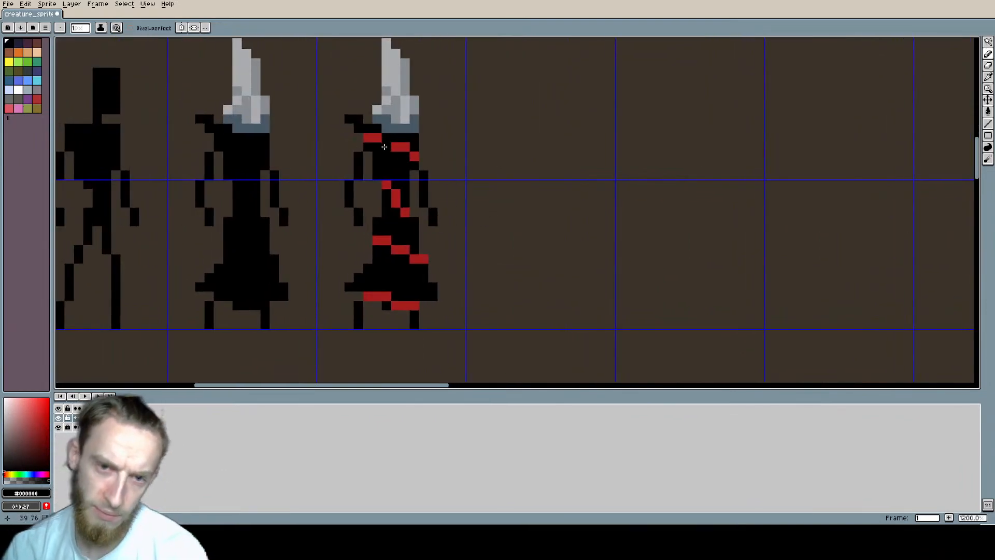
{"action": "left_click", "coordinate": [368, 139]}
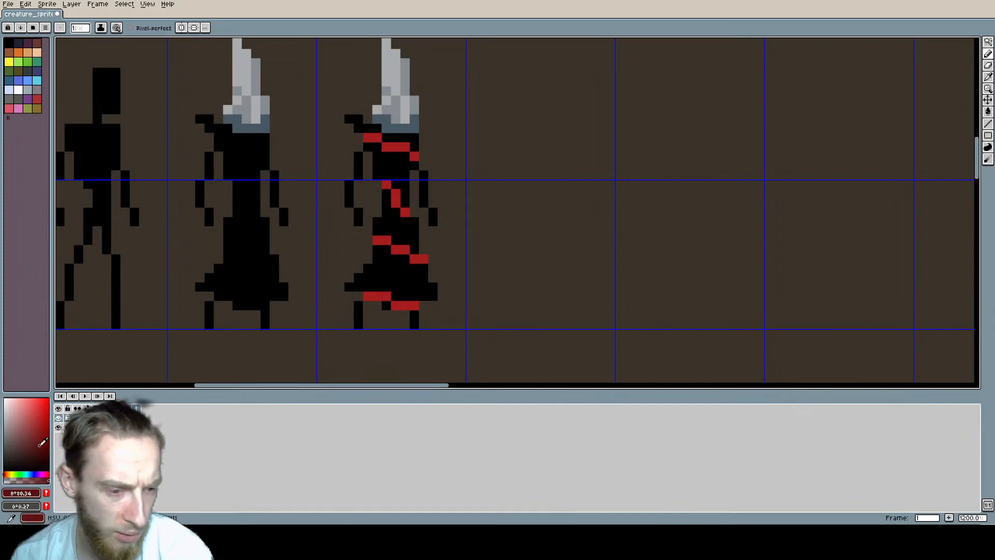
{"action": "left_click", "coordinate": [377, 150], "text": "alt"}
{"action": "left_click", "coordinate": [377, 149]}
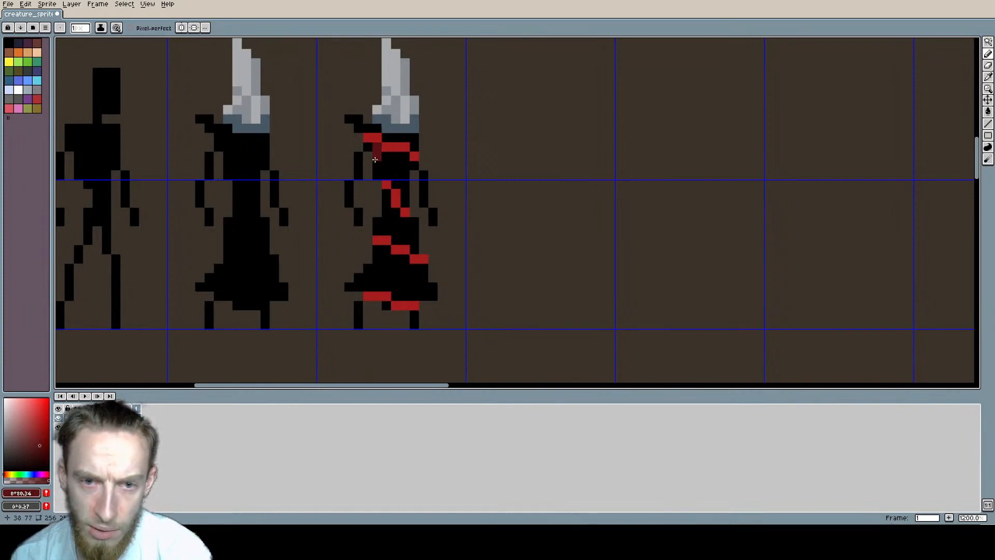
{"action": "left_click", "coordinate": [377, 166]}
{"action": "left_click", "coordinate": [394, 221]}
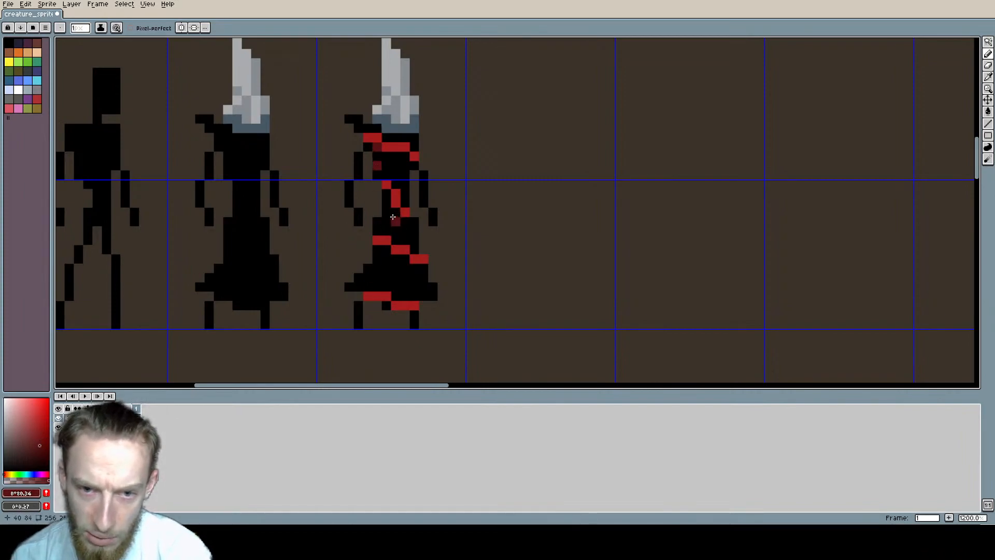
{"action": "left_click", "coordinate": [396, 267]}
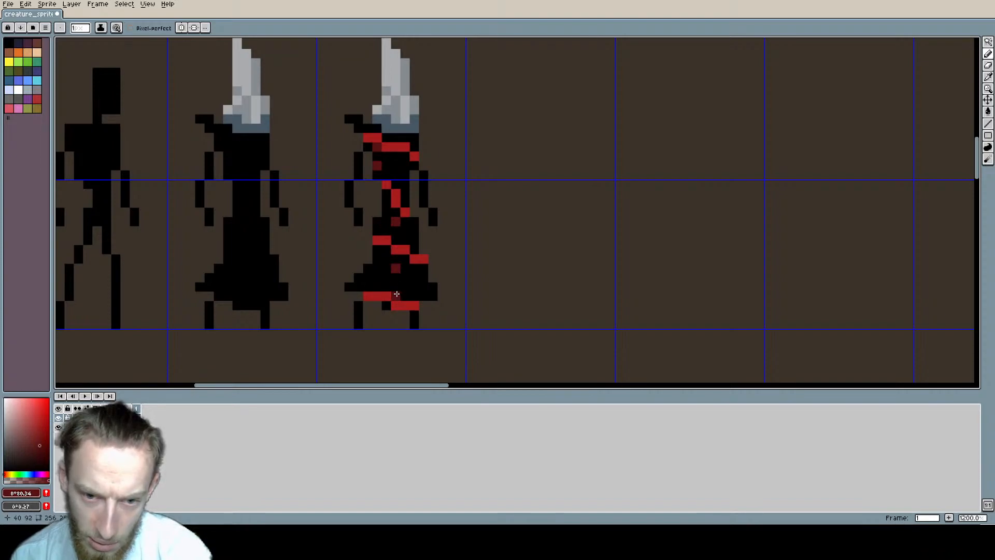
{"action": "left_click", "coordinate": [424, 268]}
{"action": "left_click", "coordinate": [413, 314]}
{"action": "left_click", "coordinate": [396, 314]}
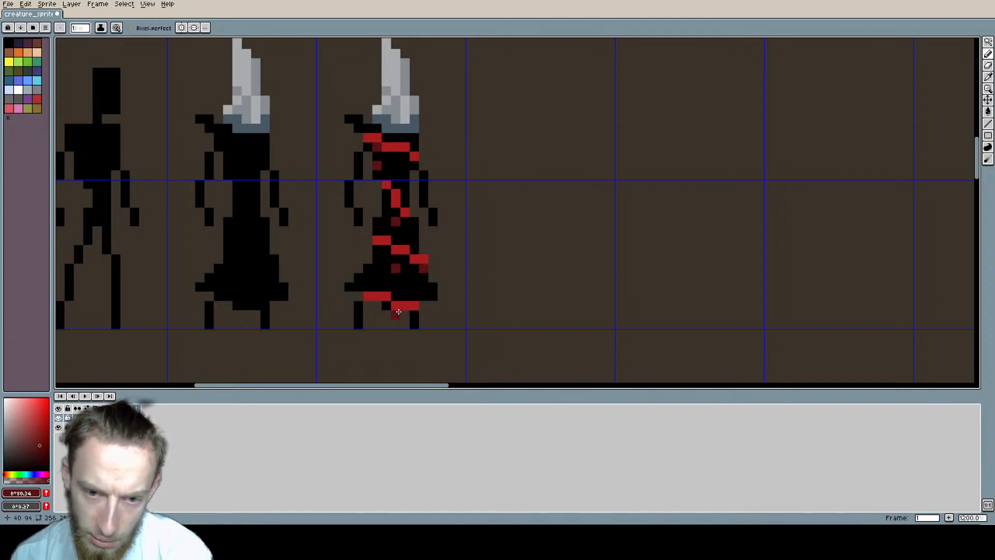
{"action": "left_click", "coordinate": [406, 156]}
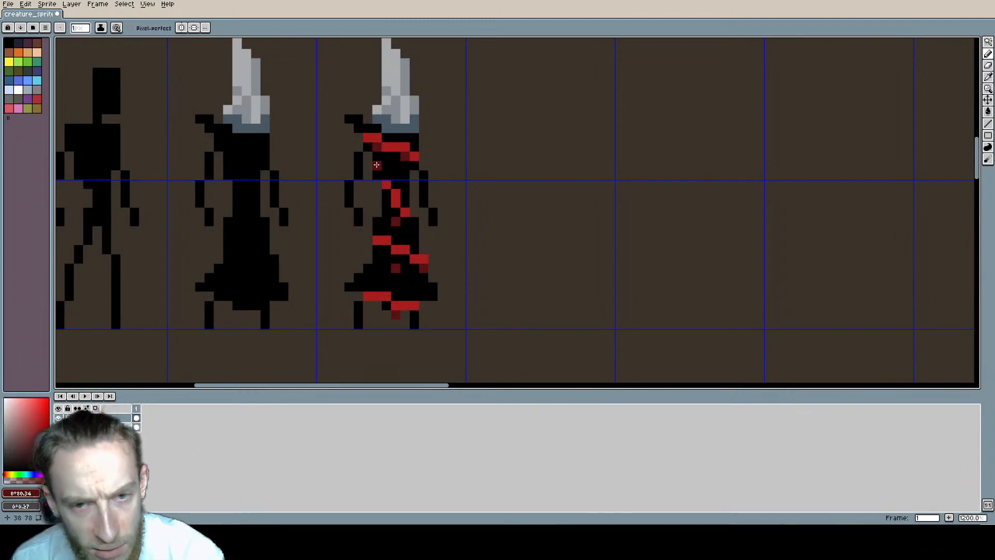
Step: Check the banded figure beside its neighbours and save the sprite sheet
{"action": "scroll", "coordinate": [466, 231], "scroll_direction": "up", "scroll_amount": 2}
{"action": "scroll", "coordinate": [450, 236], "scroll_direction": "down", "scroll_amount": 3}
{"action": "middle_click_drag", "start_coordinate": [443, 228], "coordinate": [409, 251]}
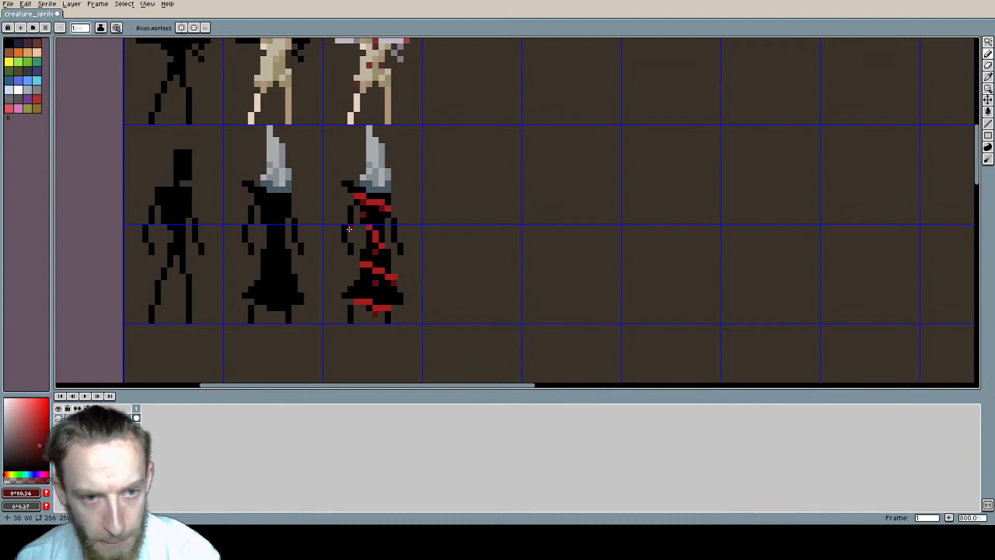
{"action": "key", "text": "ctrl+s"}
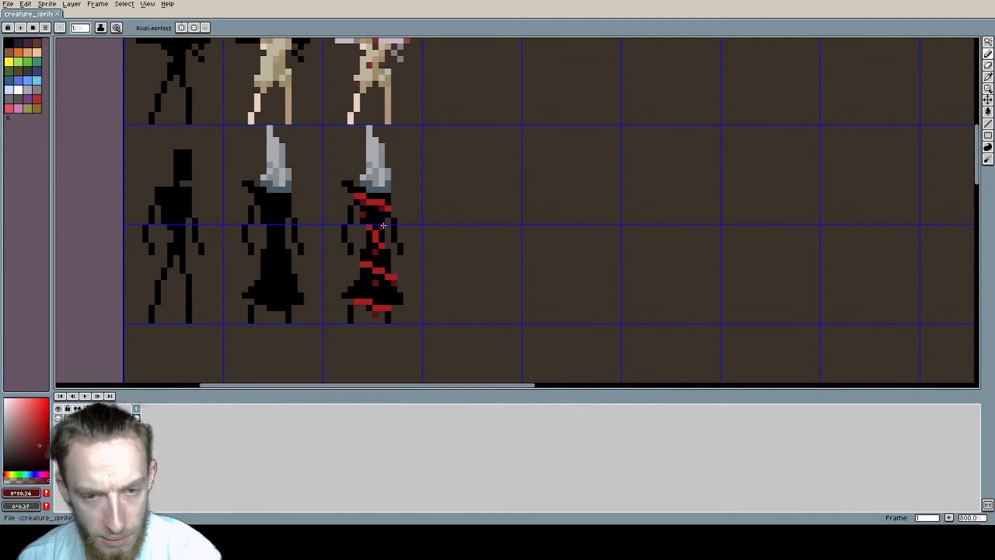
Step: Undo the dark-red shading pixels beneath the bands
{"action": "key", "text": "v"}
{"action": "key", "text": "ctrl+z"}
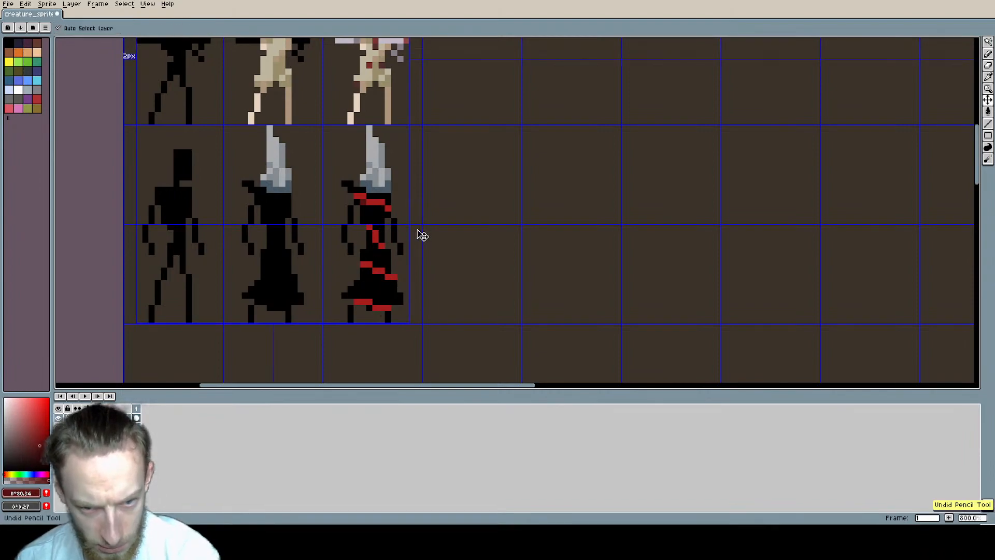
{"action": "key", "text": "b"}
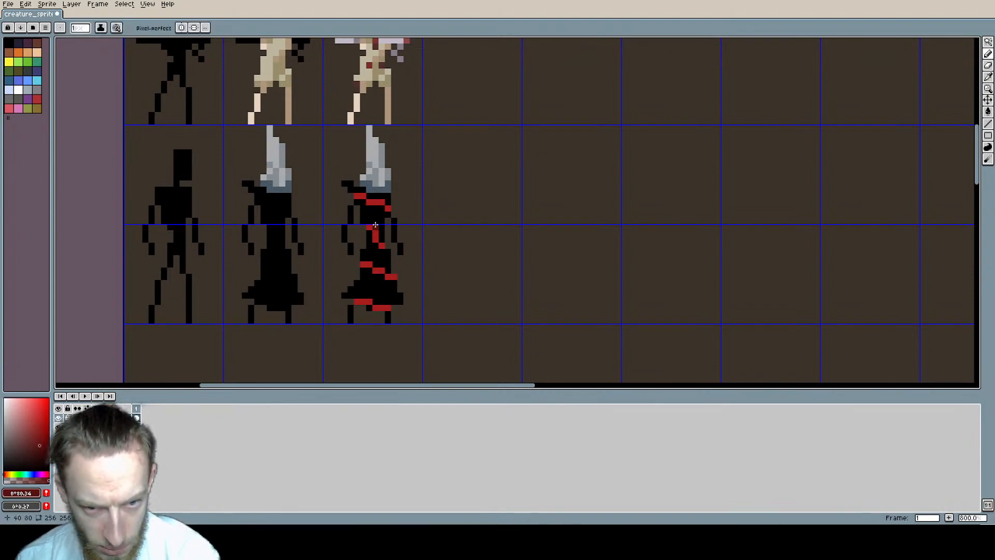
Step: Select the banded figure's cells and recolour all its red bands dark red with a non-contiguous bucket fill
{"action": "key", "text": "m"}
{"action": "left_click_drag", "start_coordinate": [394, 159], "coordinate": [411, 244]}
{"action": "key", "text": "g"}
{"action": "left_click", "coordinate": [114, 27]}
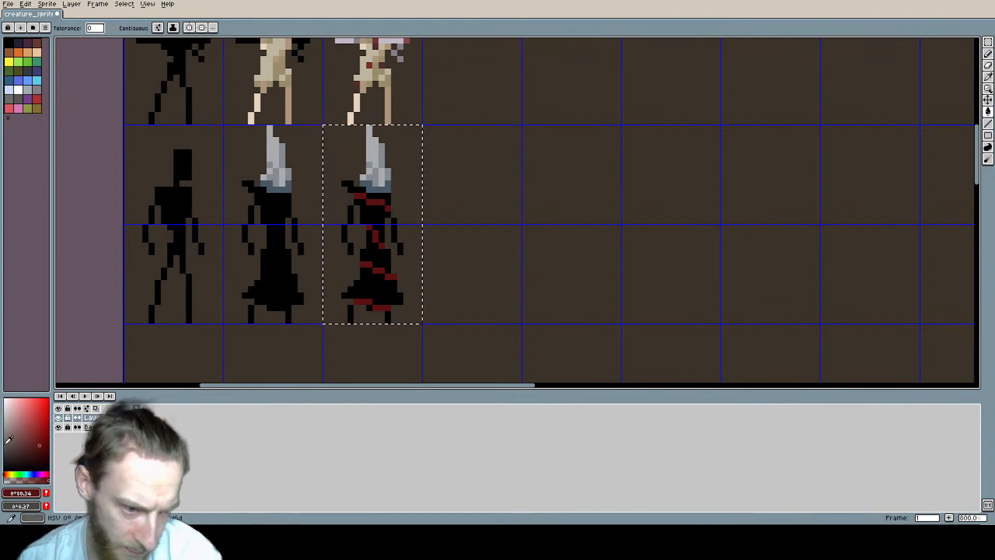
Step: Highlight parts of the chest, waist, skirt and hem bands with a brighter red (HSV 0, 80, 56) and save the file
{"action": "left_click", "coordinate": [40, 429]}
{"action": "key", "text": "b"}
{"action": "scroll", "coordinate": [377, 205], "scroll_direction": "up", "scroll_amount": 1}
{"action": "middle_click_drag", "start_coordinate": [377, 205], "coordinate": [346, 189]}
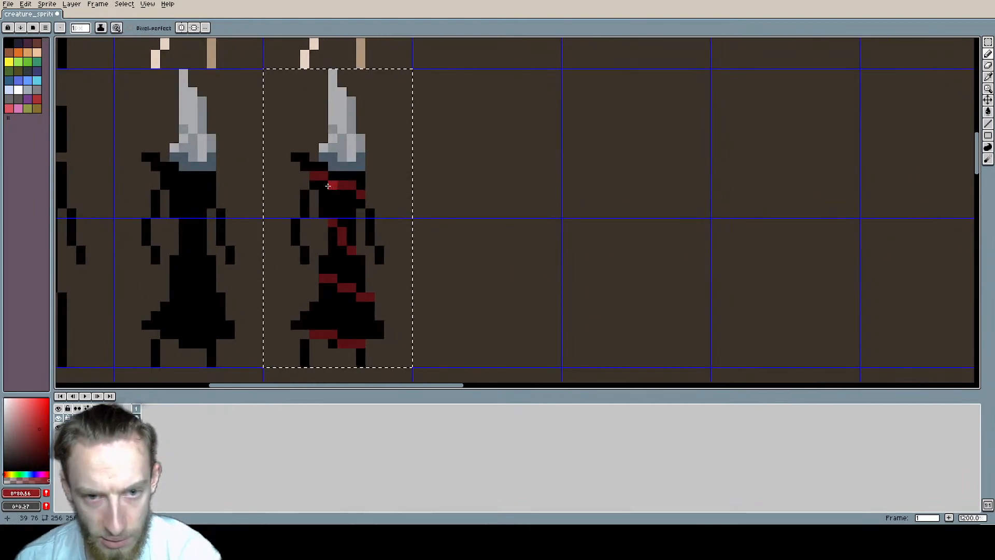
{"action": "left_click_drag", "start_coordinate": [332, 186], "coordinate": [342, 186]}
{"action": "left_click", "coordinate": [354, 253]}
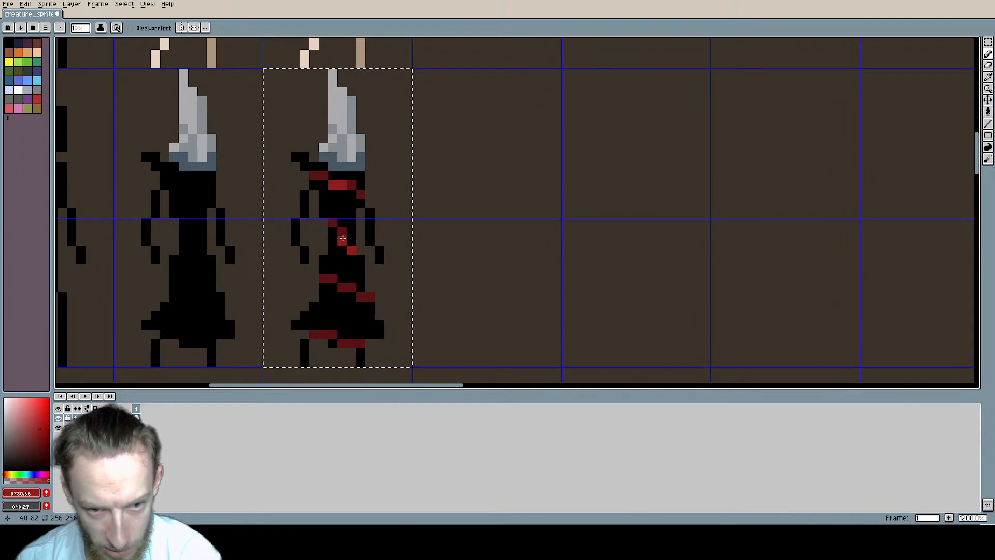
{"action": "left_click", "coordinate": [342, 241]}
{"action": "left_click", "coordinate": [333, 279]}
{"action": "left_click", "coordinate": [343, 288]}
{"action": "left_click", "coordinate": [360, 343]}
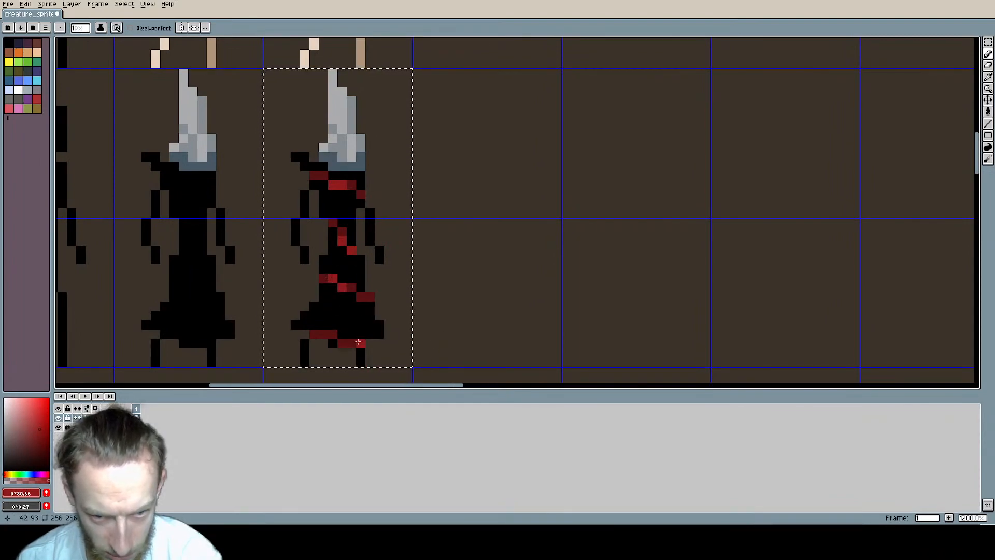
{"action": "left_click", "coordinate": [351, 343]}
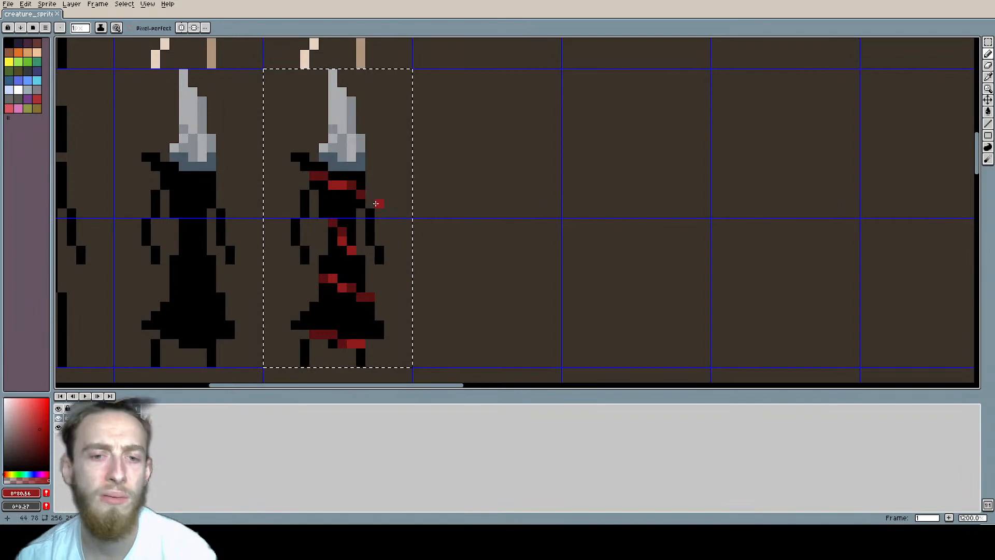
{"action": "key", "text": "ctrl+z"}
Step: Examine the red-banded figure against the other creatures at sheet scale and close up, clearing the selection
{"action": "scroll", "coordinate": [452, 249], "scroll_direction": "down", "scroll_amount": 5}
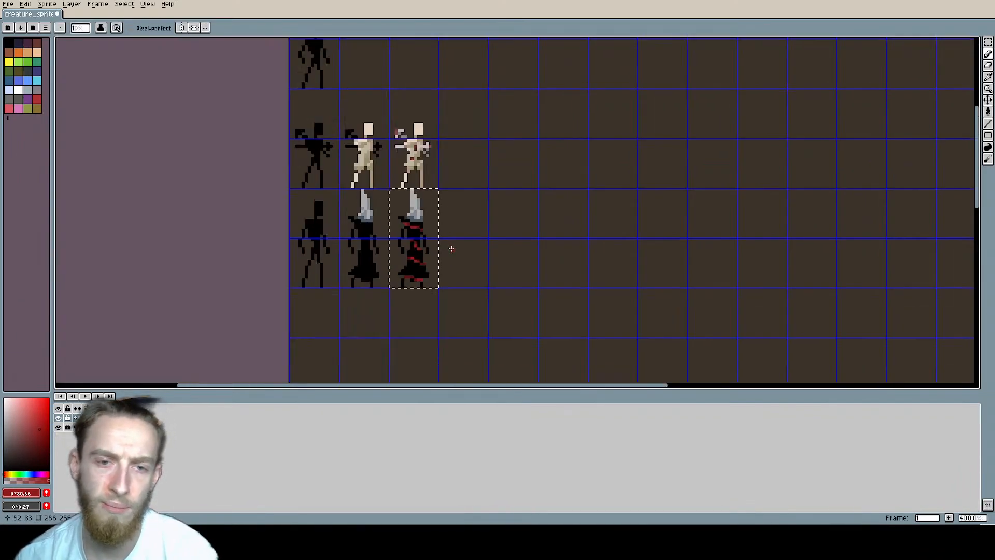
{"action": "middle_click_drag", "start_coordinate": [493, 283], "coordinate": [439, 225]}
{"action": "scroll", "coordinate": [425, 208], "scroll_direction": "down", "scroll_amount": 2}
{"action": "scroll", "coordinate": [423, 203], "scroll_direction": "up", "scroll_amount": 1}
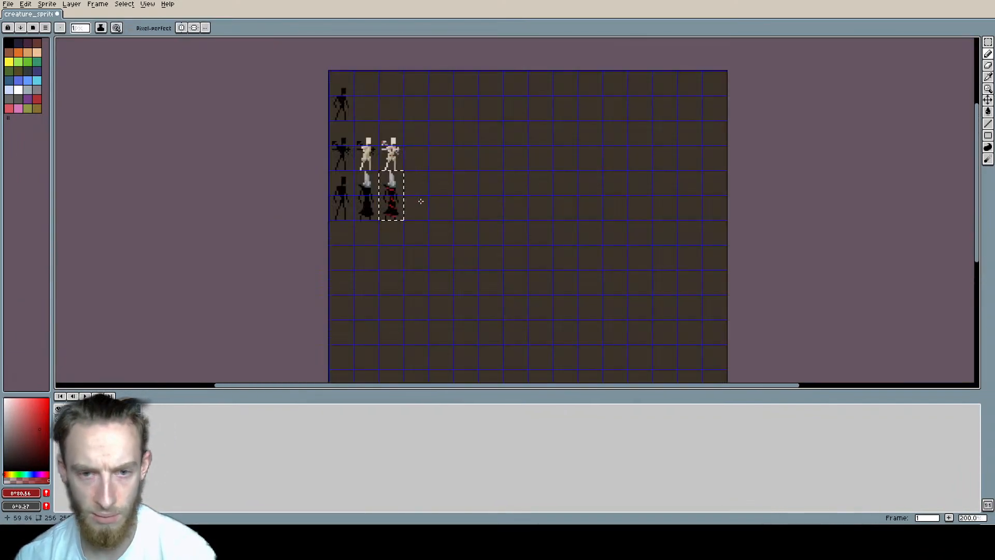
{"action": "scroll", "coordinate": [399, 200], "scroll_direction": "up", "scroll_amount": 3}
{"action": "scroll", "coordinate": [399, 199], "scroll_direction": "up", "scroll_amount": 1}
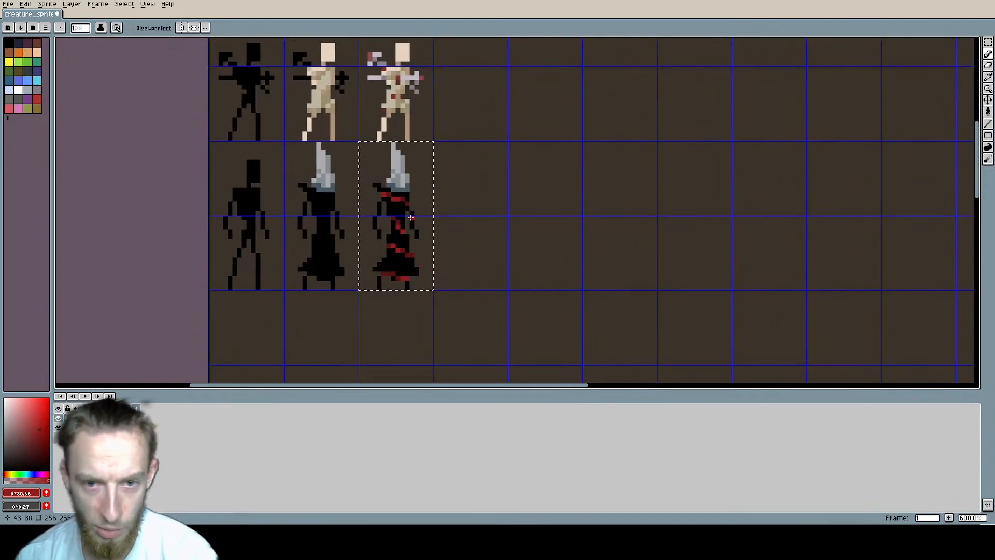
{"action": "key", "text": "ctrl+d"}
{"action": "scroll", "coordinate": [399, 202], "scroll_direction": "up", "scroll_amount": 1}
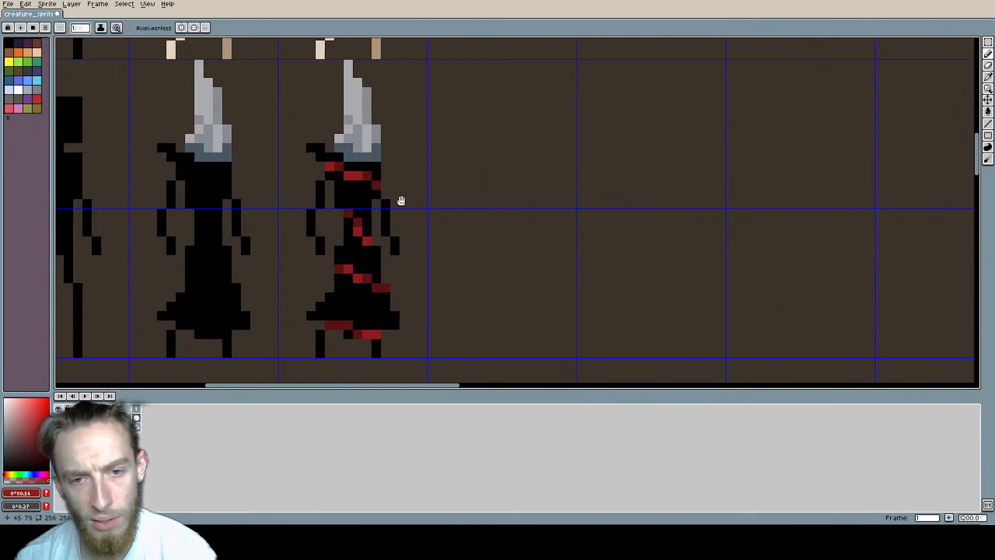
{"action": "middle_click_drag", "start_coordinate": [391, 175], "coordinate": [391, 204]}
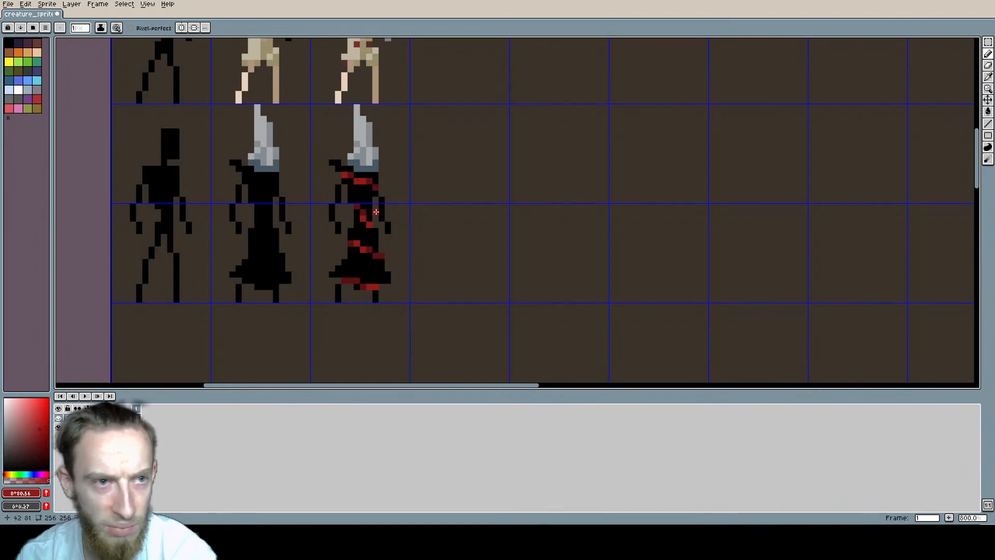
Step: Save the sprite sheet and review the red-banded figure beside the other creatures at sheet scale
{"action": "key", "text": "ctrl+s"}
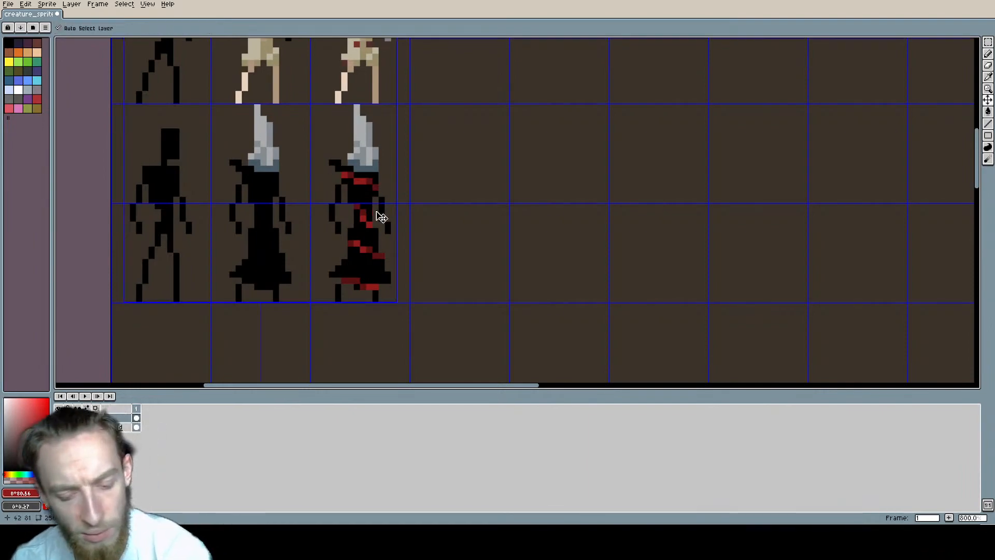
{"action": "scroll", "coordinate": [405, 189], "scroll_direction": "down", "scroll_amount": 2}
{"action": "scroll", "coordinate": [354, 223], "scroll_direction": "down", "scroll_amount": 1}
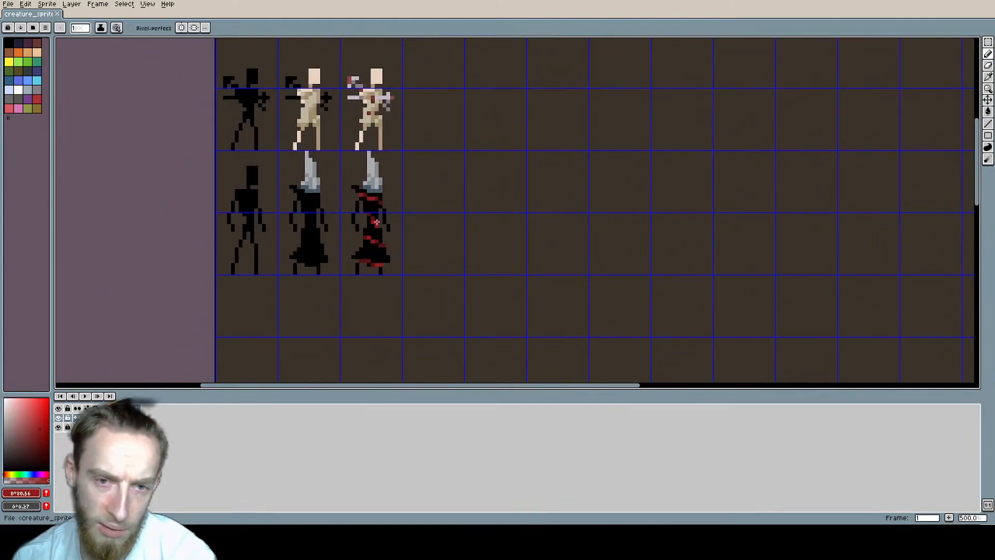
{"action": "middle_click_drag", "start_coordinate": [438, 225], "coordinate": [407, 242]}
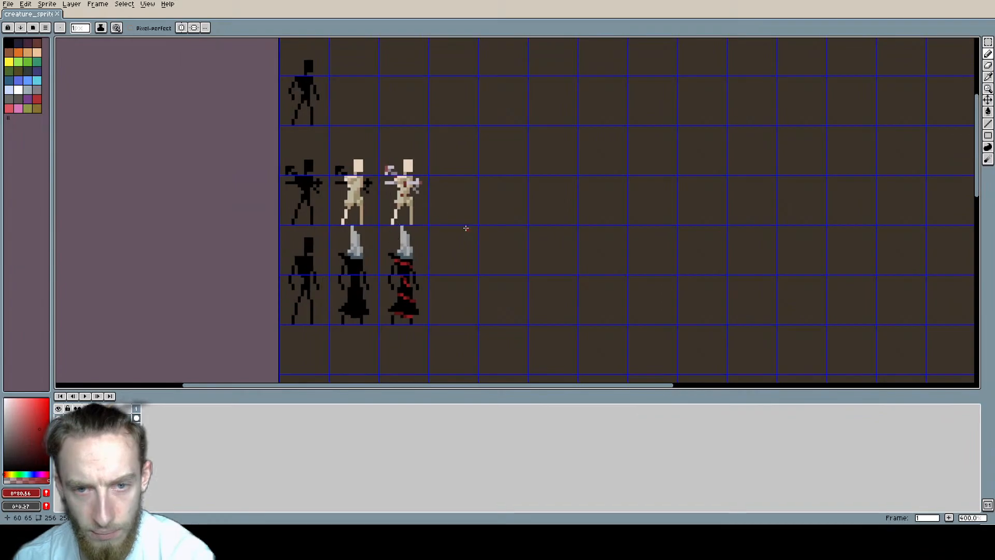
{"action": "middle_click_drag", "start_coordinate": [465, 225], "coordinate": [382, 182]}
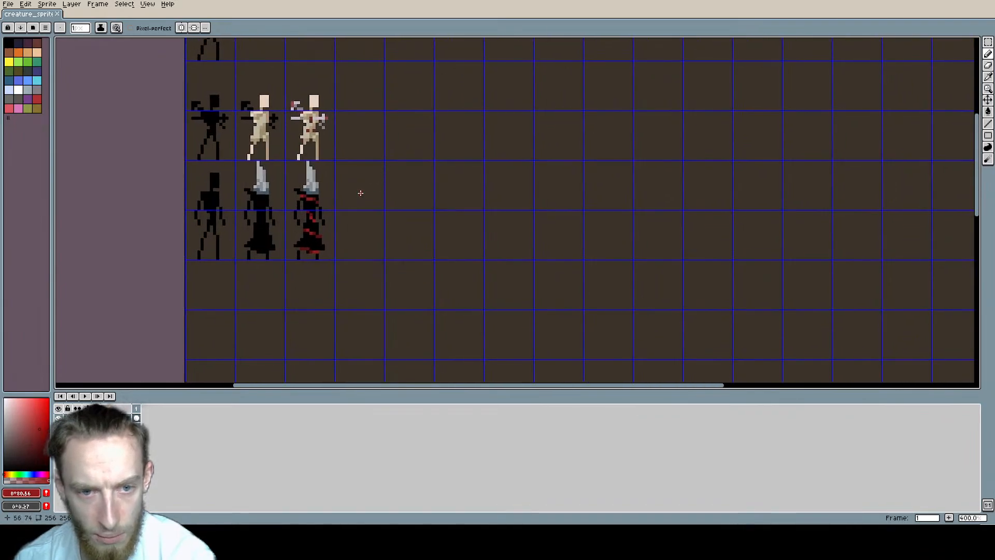
{"action": "middle_click_drag", "start_coordinate": [333, 219], "coordinate": [434, 186]}
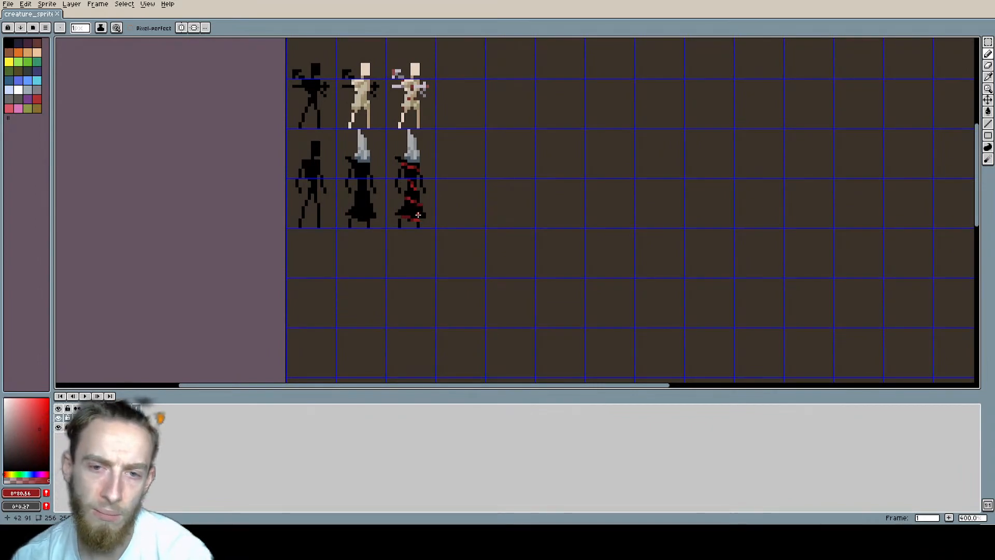
Step: Duplicate the red-banded figure into the empty grid cells immediately to its right and clear the selection
{"action": "mouse_move", "coordinate": [460, 204]}
{"action": "middle_mouse_down"}
{"action": "mouse_move", "coordinate": [375, 207]}
{"action": "mouse_move", "coordinate": [289, 234]}
{"action": "middle_mouse_up"}
{"action": "key", "text": "m"}
{"action": "scroll", "coordinate": [335, 207], "scroll_direction": "up", "scroll_amount": 2}
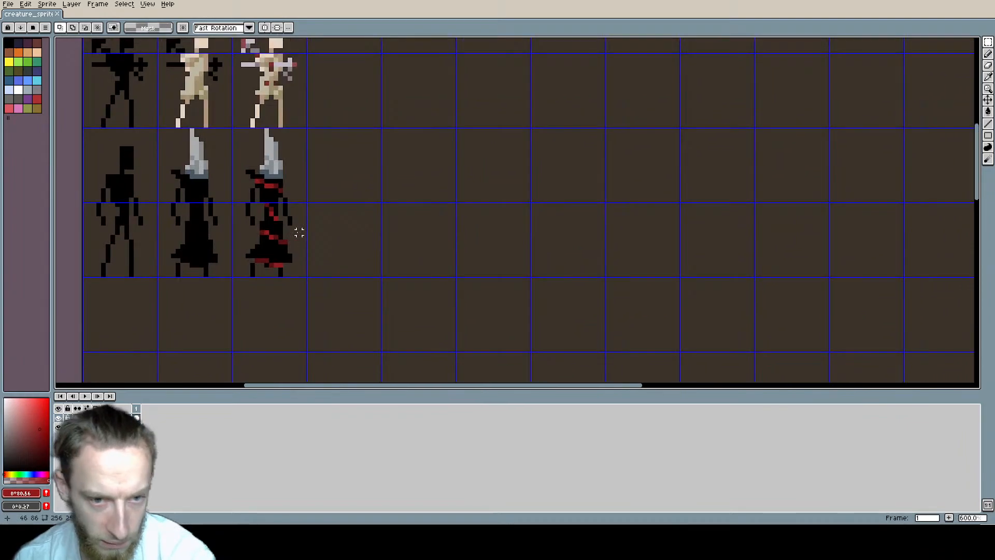
{"action": "left_click_drag", "start_coordinate": [299, 249], "coordinate": [327, 207]}
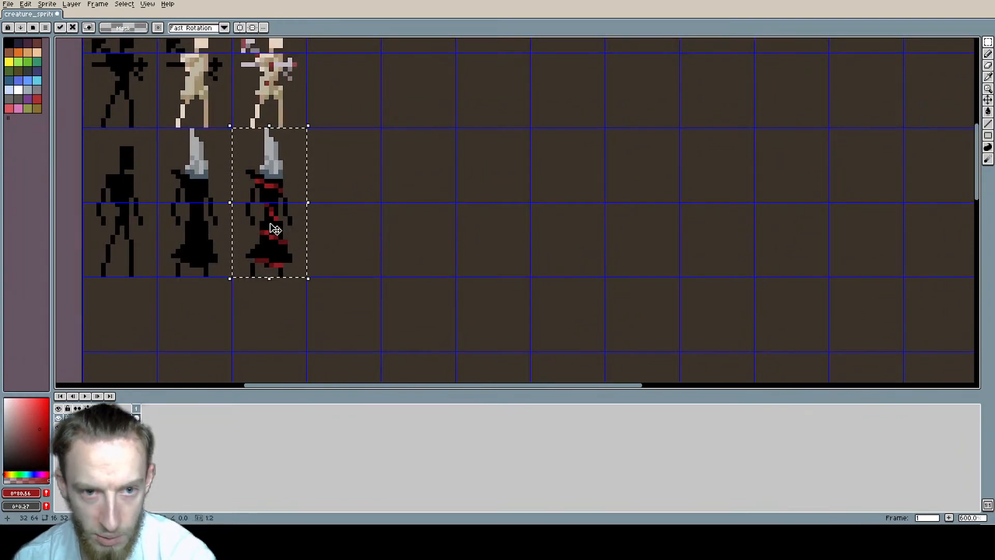
{"action": "left_click_drag", "start_coordinate": [269, 226], "coordinate": [344, 226], "text": "ctrl"}
{"action": "scroll", "coordinate": [416, 218], "scroll_direction": "up", "scroll_amount": 1}
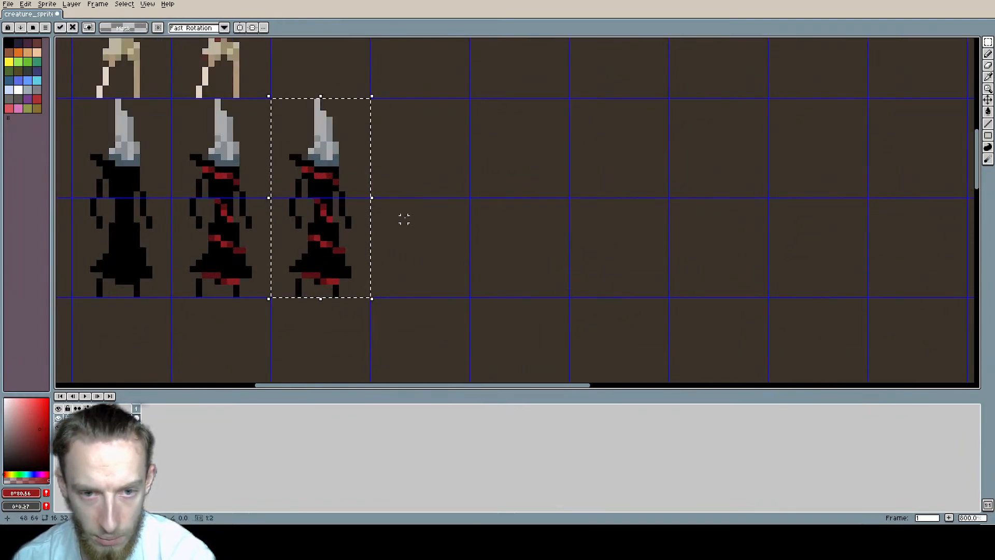
{"action": "middle_click_drag", "start_coordinate": [398, 219], "coordinate": [384, 246]}
{"action": "key", "text": "ctrl+d"}
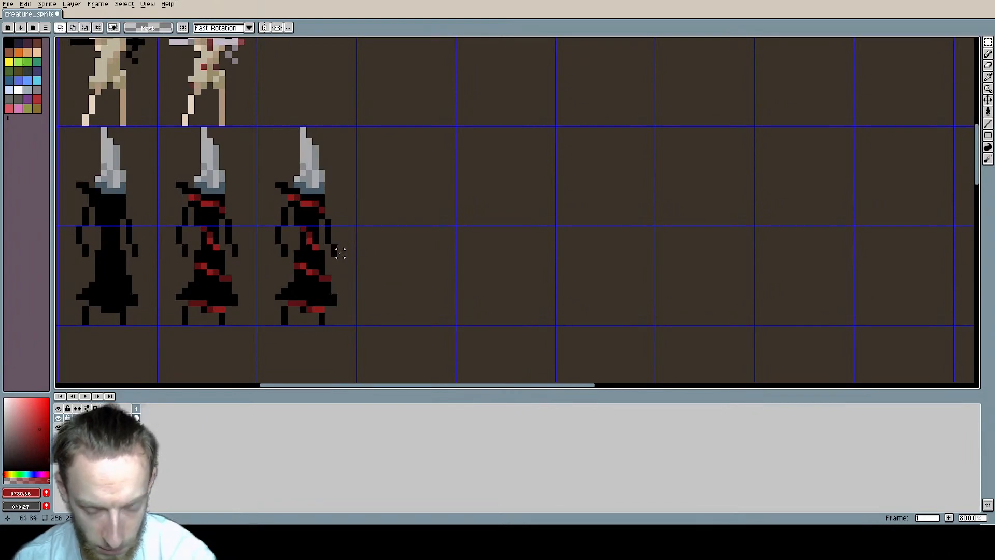
Step: Replace the new copy's right-hand arm with a copy of the neighbouring figure's arm, rotated horizontal and stretched outward at shoulder height
{"action": "key", "text": "b"}
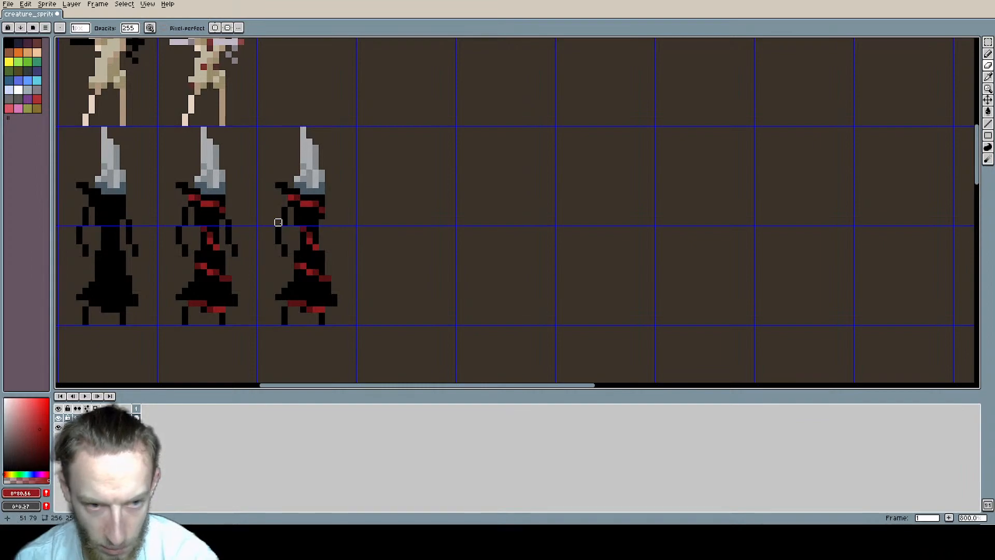
{"action": "key", "text": "m"}
{"action": "left_click_drag", "start_coordinate": [247, 258], "coordinate": [222, 210]}
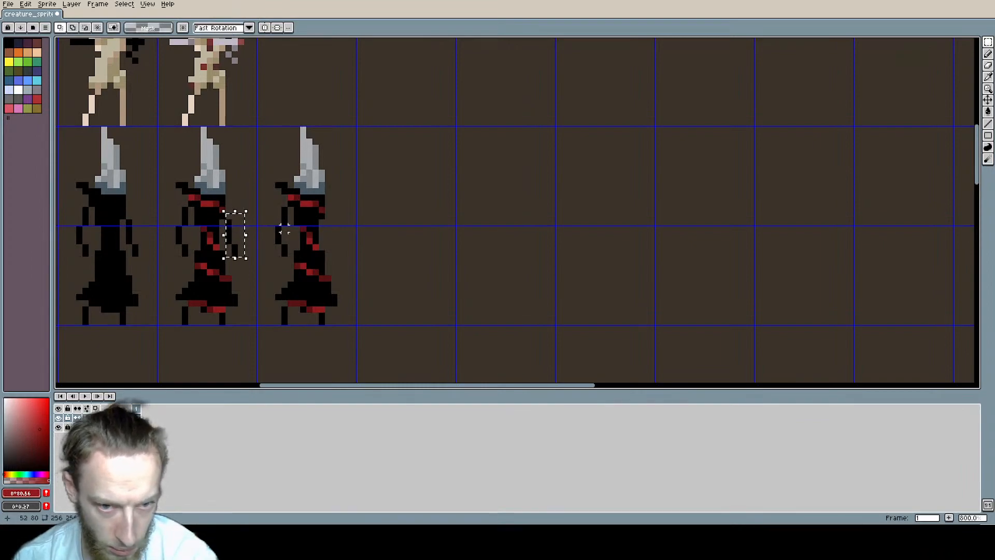
{"action": "key", "text": "ctrl+v"}
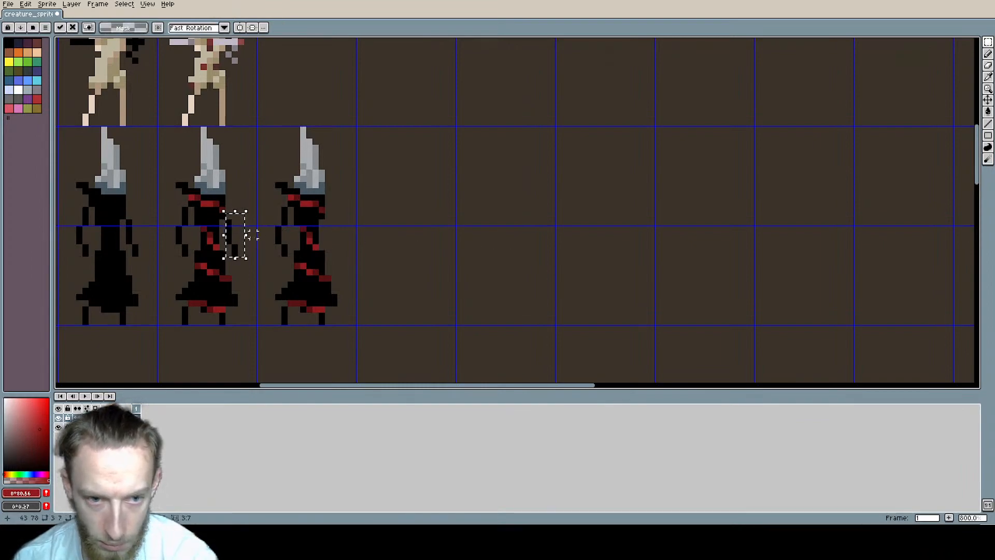
{"action": "left_click_drag", "start_coordinate": [243, 239], "coordinate": [417, 202]}
{"action": "left_click_drag", "start_coordinate": [368, 247], "coordinate": [363, 212]}
{"action": "key", "text": "ctrl+d"}
Step: Sample the robe's black and paint over the dark-red pixel at the copy's shoulder, extending the shoulder toward the outstretched arm
{"action": "key", "text": "b"}
{"action": "key", "text": "alt"}
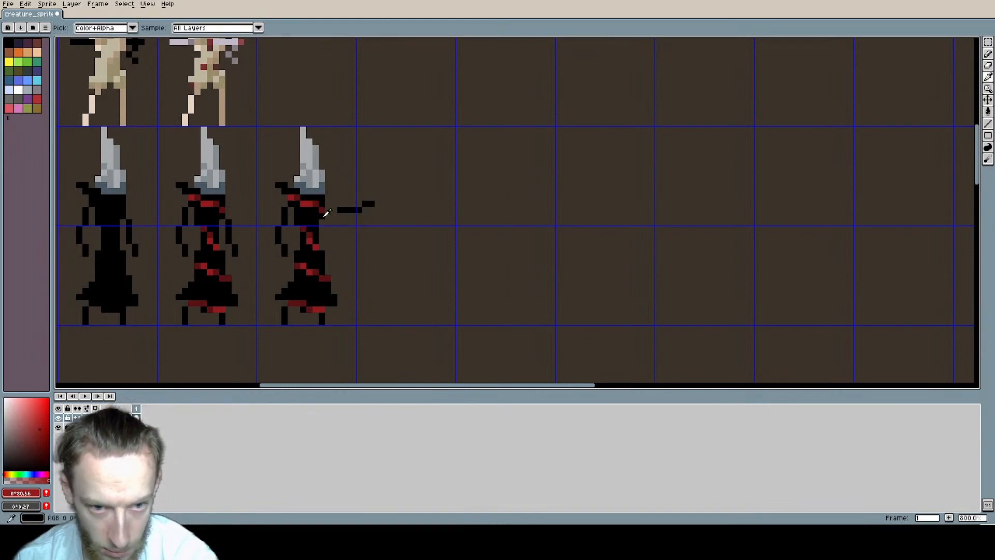
{"action": "left_click", "coordinate": [324, 216], "text": "alt"}
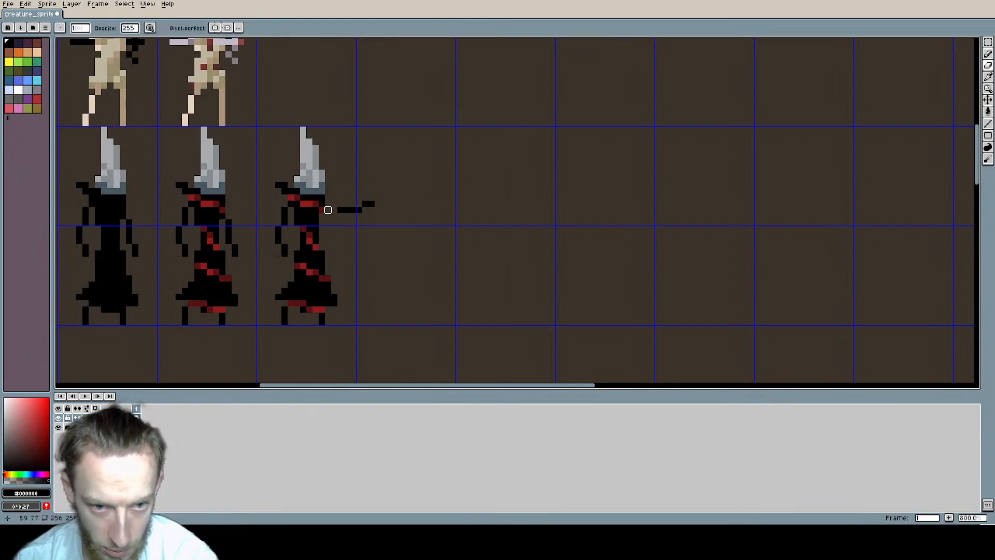
{"action": "key", "text": "alt"}
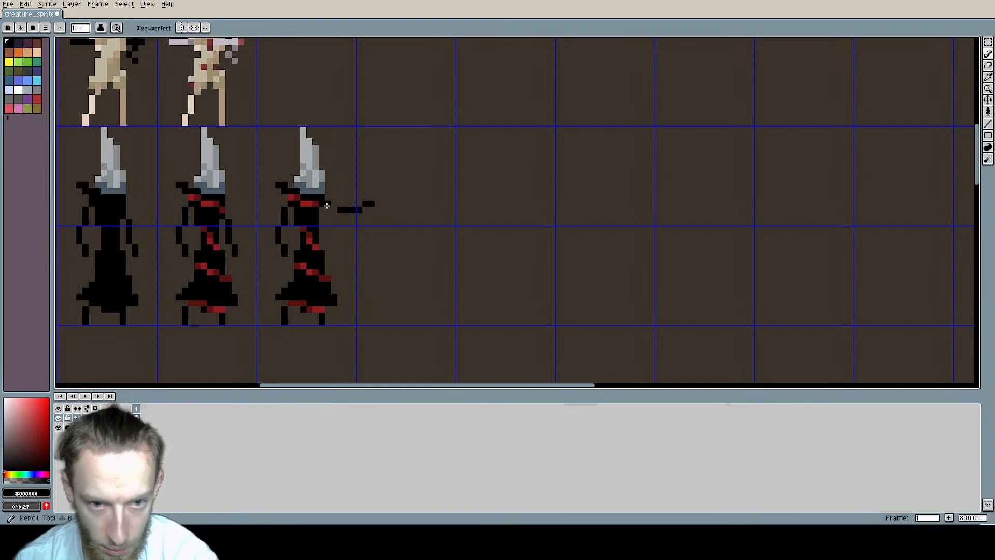
Step: Try a thicker black sleeve between the shoulder and the outstretched arm, and undo it
{"action": "left_click", "coordinate": [335, 208]}
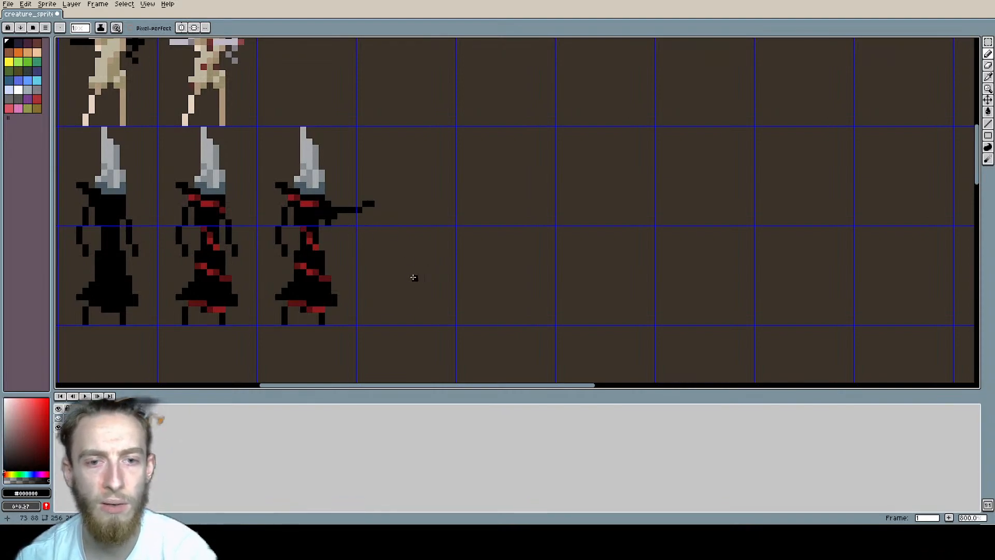
{"action": "key", "text": "ctrl+z"}
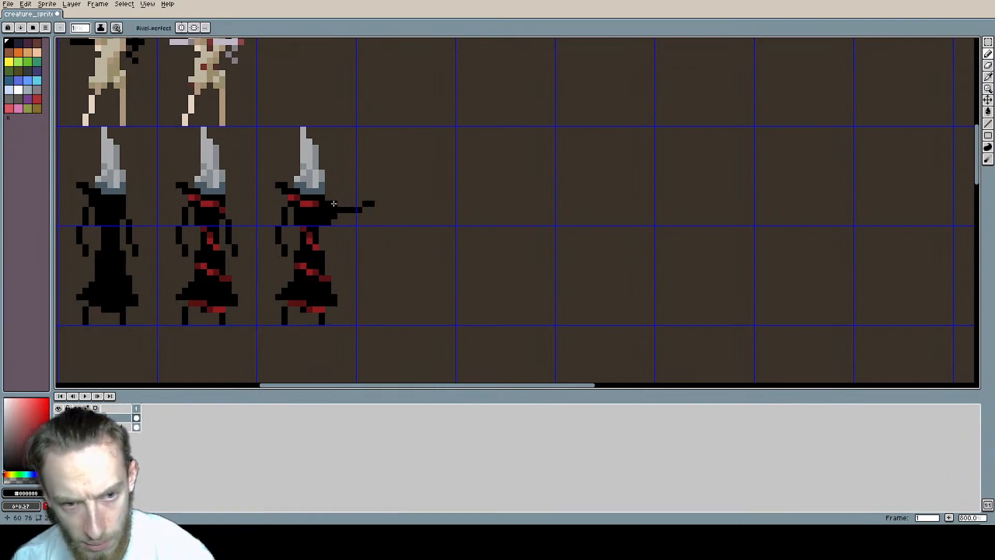
{"action": "middle_click_drag", "start_coordinate": [405, 231], "coordinate": [566, 223]}
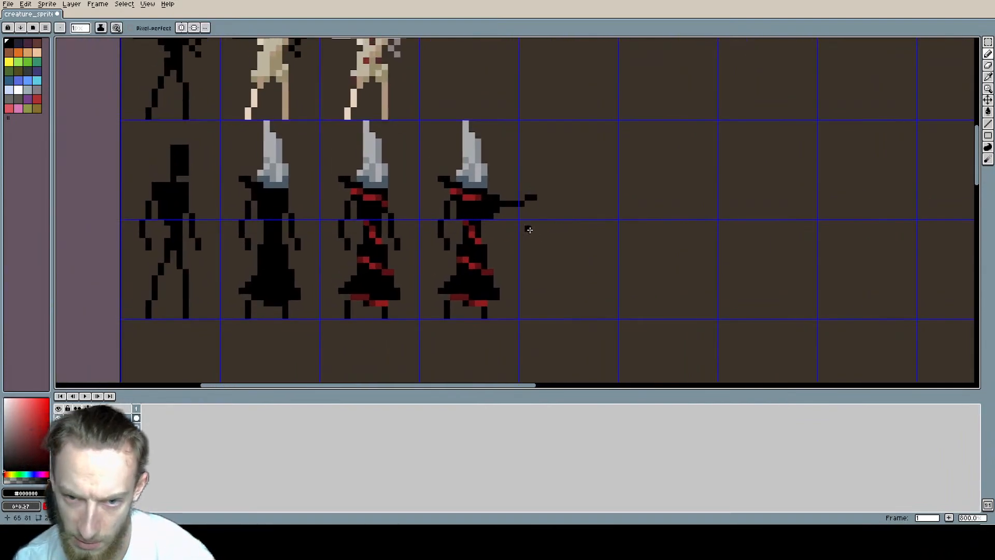
{"action": "key", "text": "e"}
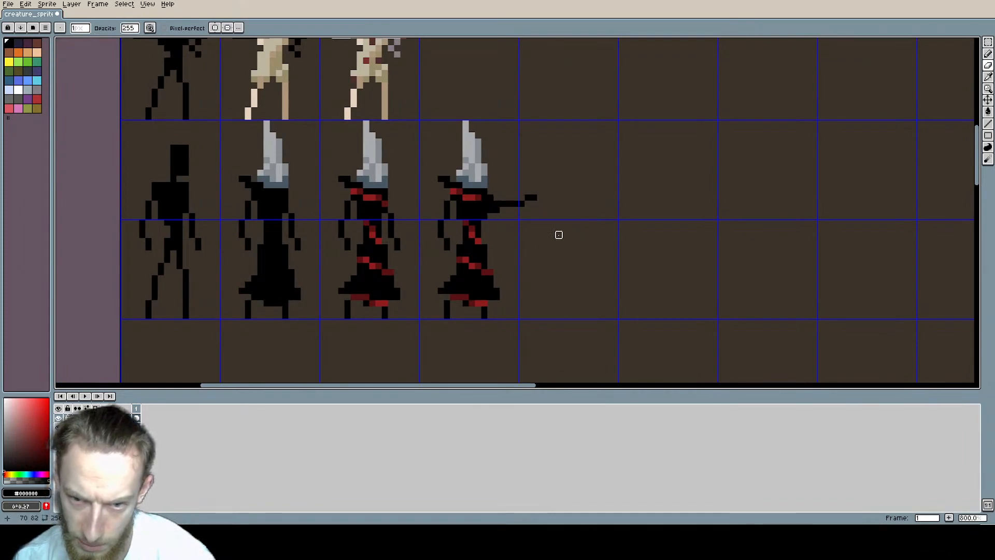
{"action": "key", "text": "ctrl+z"}
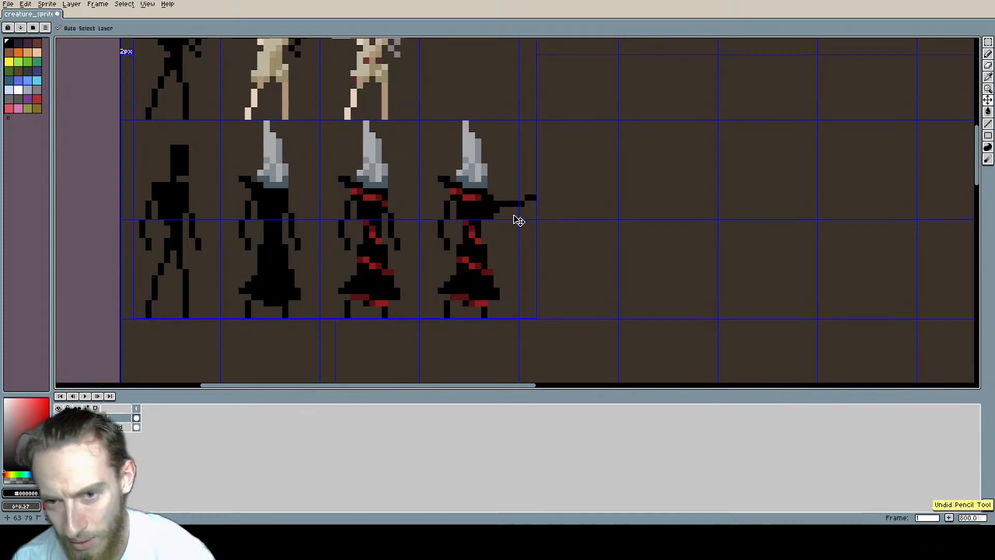
{"action": "key", "text": "ctrl+z"}
{"action": "middle_click_drag", "start_coordinate": [545, 222], "coordinate": [434, 231]}
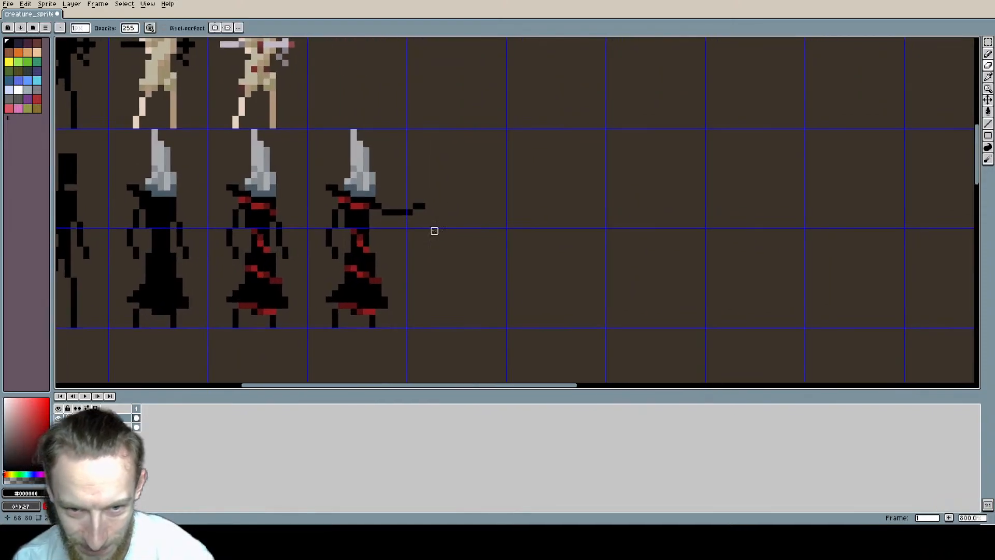
Step: Join the outstretched arm to the shoulder with black pixels and erase the surplus pixel beneath the joint
{"action": "key", "text": "b"}
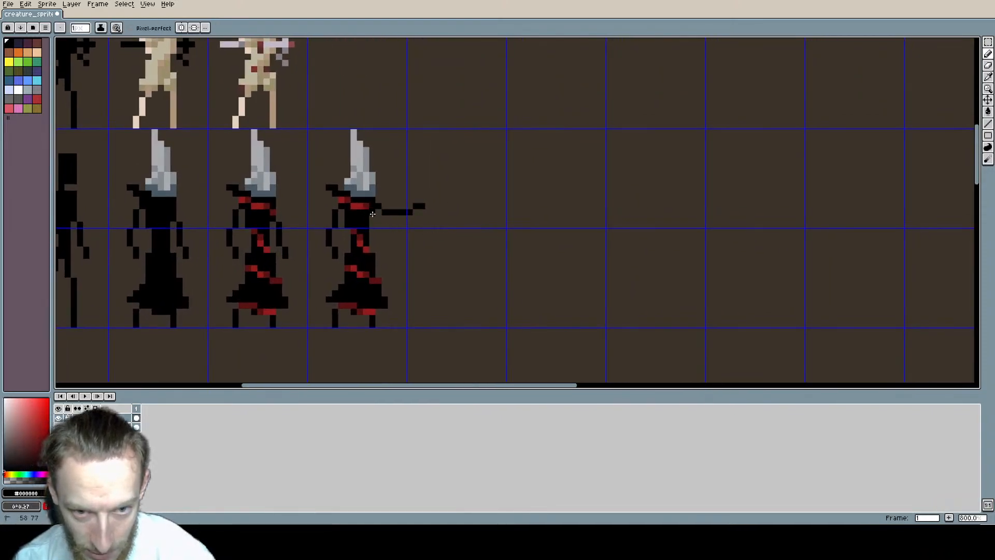
{"action": "left_click_drag", "start_coordinate": [372, 213], "coordinate": [372, 218]}
{"action": "scroll", "coordinate": [602, 260], "scroll_direction": "down", "scroll_amount": 1}
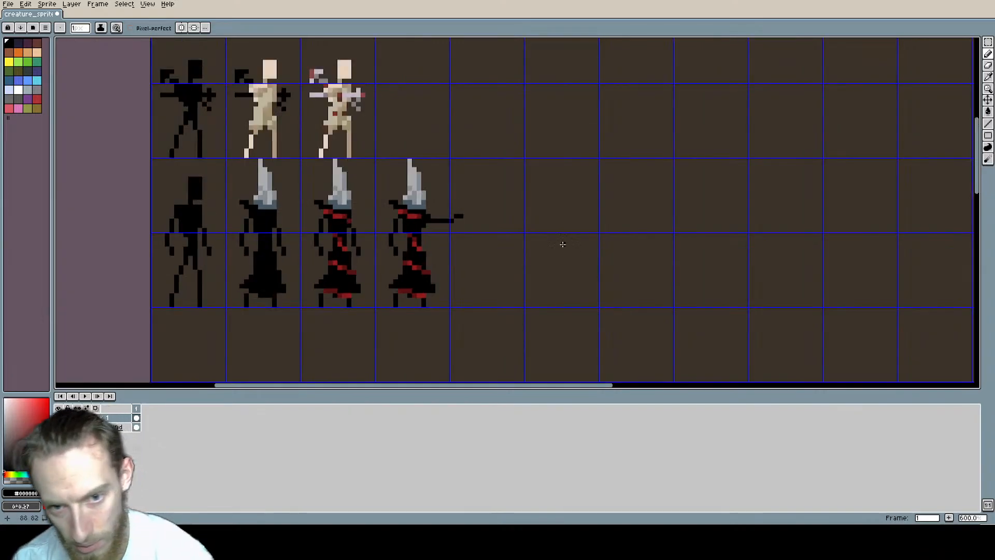
{"action": "mouse_move", "coordinate": [562, 244]}
{"action": "middle_mouse_down"}
{"action": "mouse_move", "coordinate": [442, 230]}
{"action": "mouse_move", "coordinate": [537, 226]}
{"action": "middle_mouse_up"}
{"action": "scroll", "coordinate": [421, 213], "scroll_direction": "up", "scroll_amount": 2}
{"action": "key", "text": "e"}
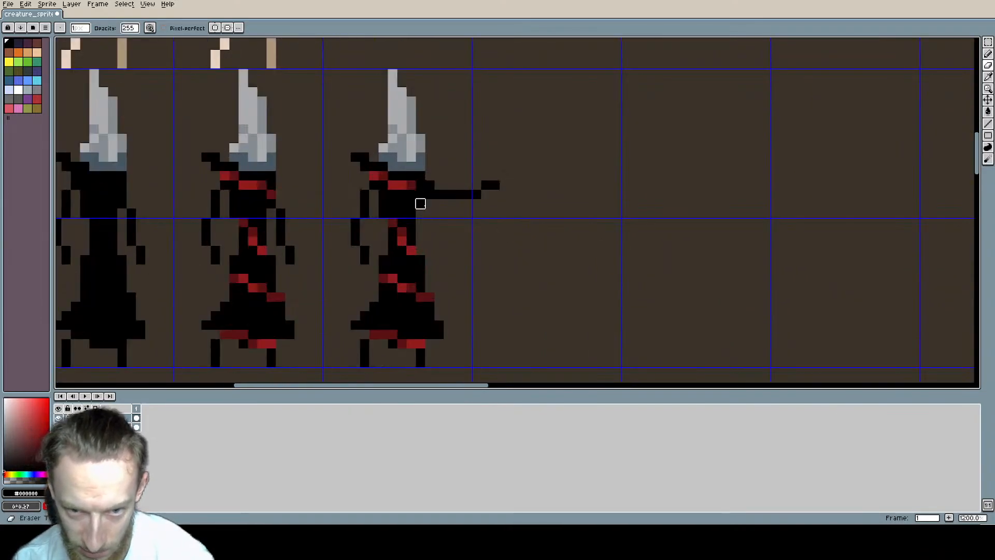
{"action": "left_click", "coordinate": [420, 204]}
{"action": "scroll", "coordinate": [562, 224], "scroll_direction": "down", "scroll_amount": 1}
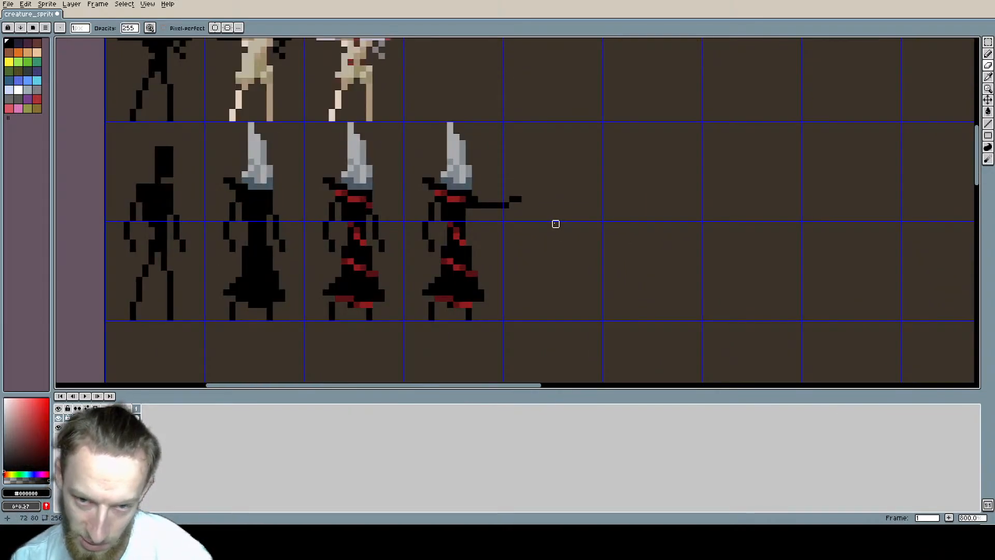
Step: Try a dark-red (#581111) pixel where the chest band meets the outstretched arm, and return to black
{"action": "middle_click_drag", "start_coordinate": [580, 211], "coordinate": [529, 216]}
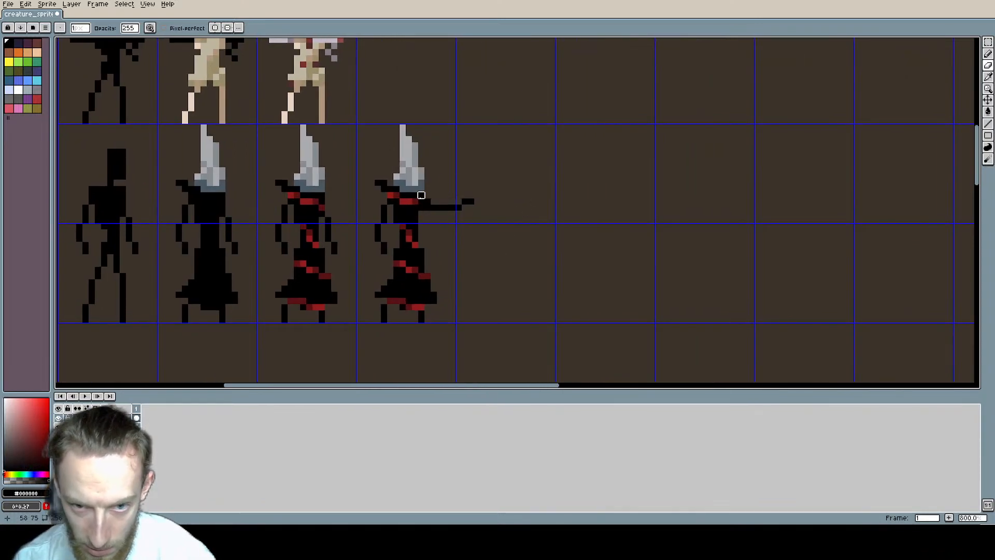
{"action": "scroll", "coordinate": [421, 195], "scroll_direction": "up", "scroll_amount": 2}
{"action": "left_click", "coordinate": [423, 207], "text": "alt"}
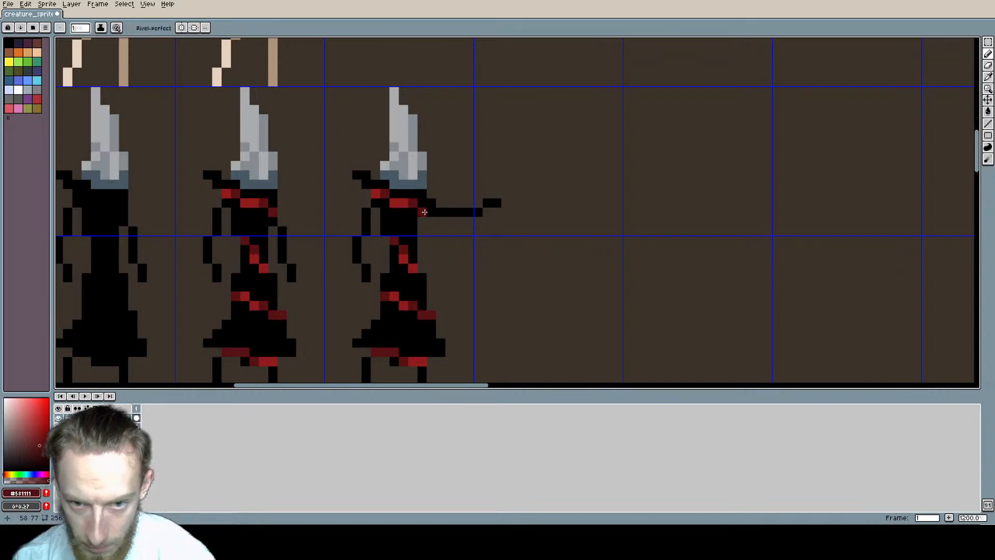
{"action": "scroll", "coordinate": [422, 240], "scroll_direction": "down", "scroll_amount": 2}
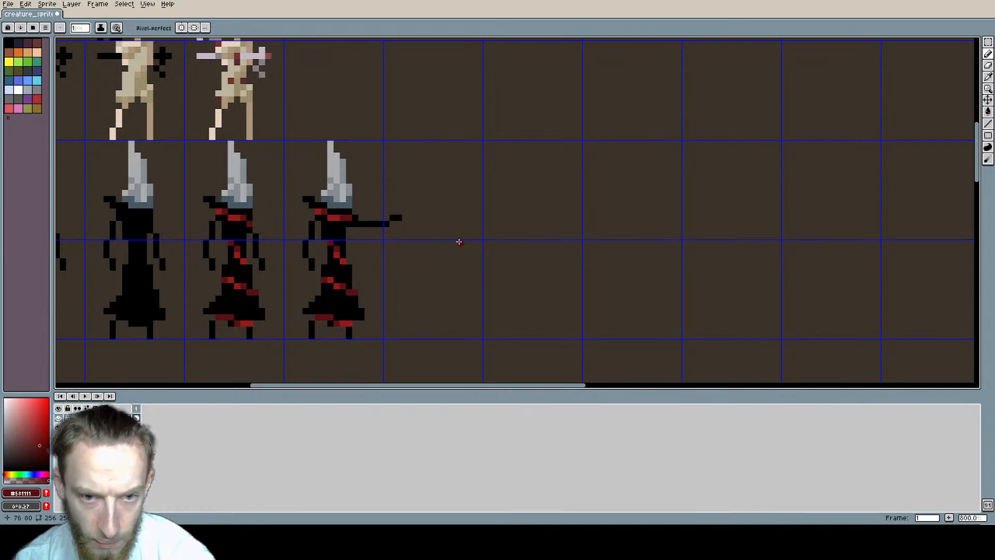
{"action": "left_click", "coordinate": [342, 230], "text": "alt"}
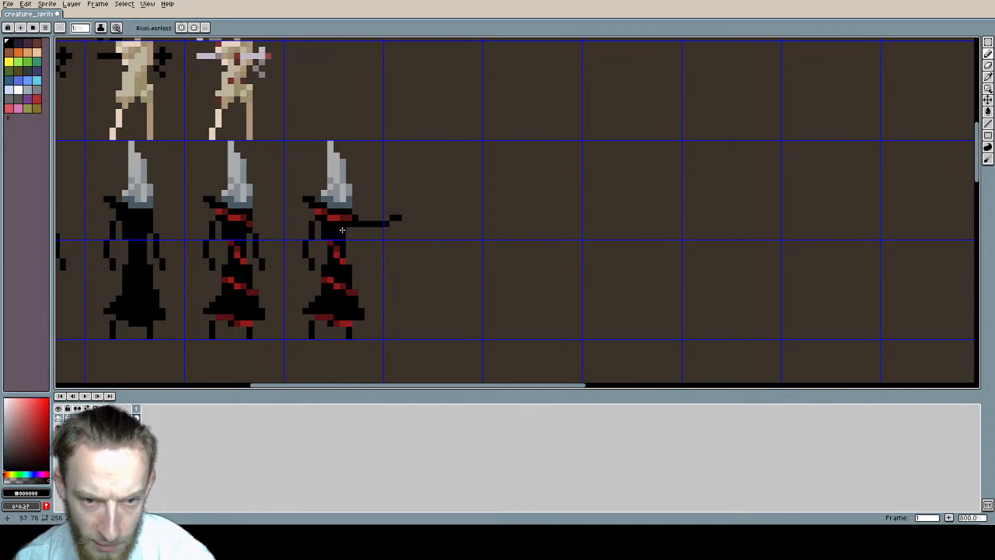
Step: Draw a slightly crooked black staff about 25 pixels tall from above the outstretched hand down to the ground, and save the file
{"action": "scroll", "coordinate": [507, 213], "scroll_direction": "down", "scroll_amount": 4}
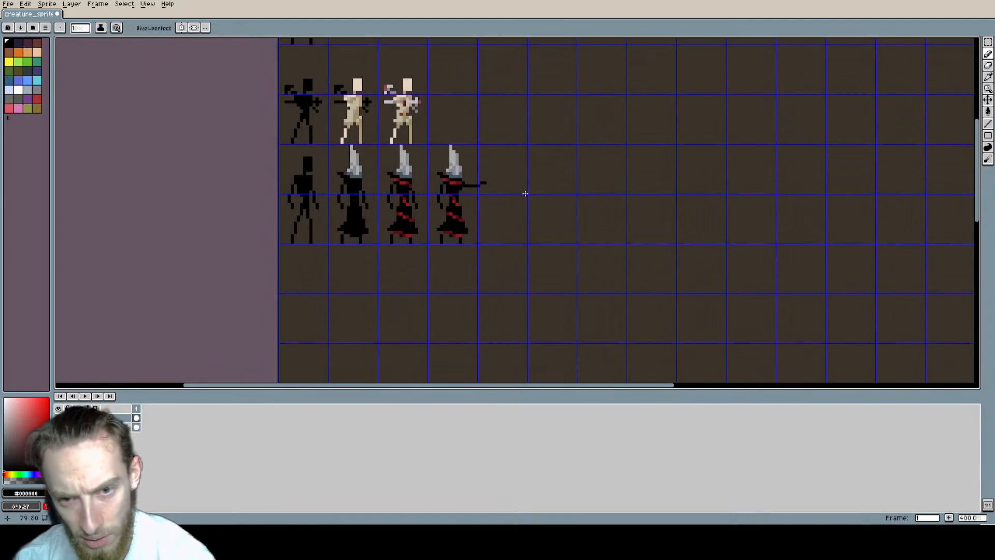
{"action": "scroll", "coordinate": [518, 192], "scroll_direction": "up", "scroll_amount": 3}
{"action": "left_click", "coordinate": [446, 212]}
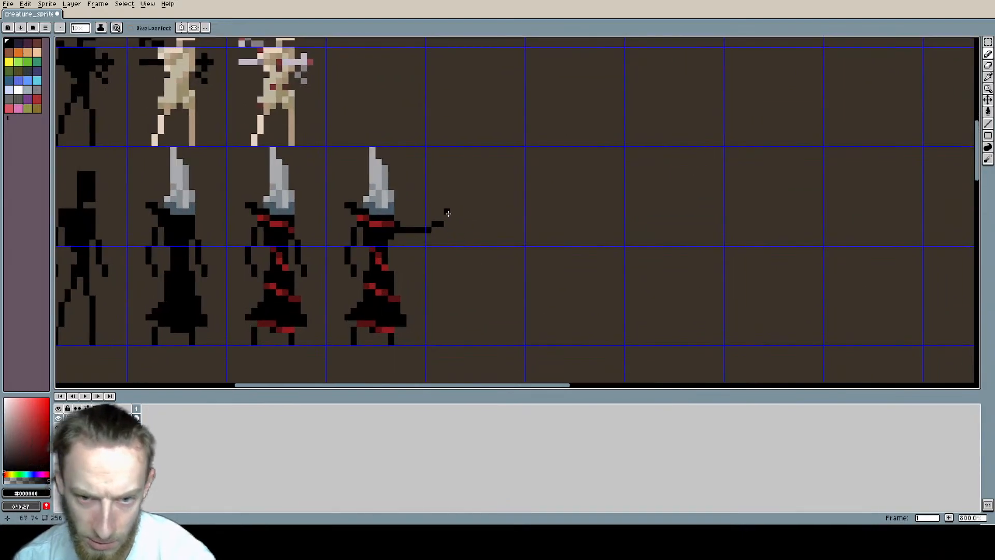
{"action": "left_click_drag", "start_coordinate": [434, 192], "coordinate": [446, 341]}
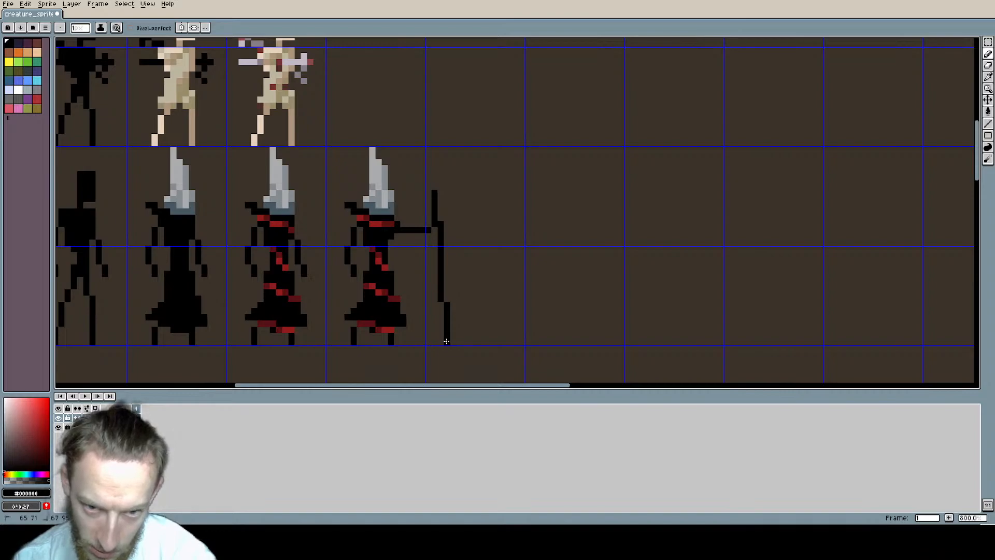
{"action": "middle_click_drag", "start_coordinate": [477, 160], "coordinate": [542, 155]}
{"action": "scroll", "coordinate": [456, 199], "scroll_direction": "down", "scroll_amount": 2}
{"action": "scroll", "coordinate": [469, 193], "scroll_direction": "up", "scroll_amount": 2}
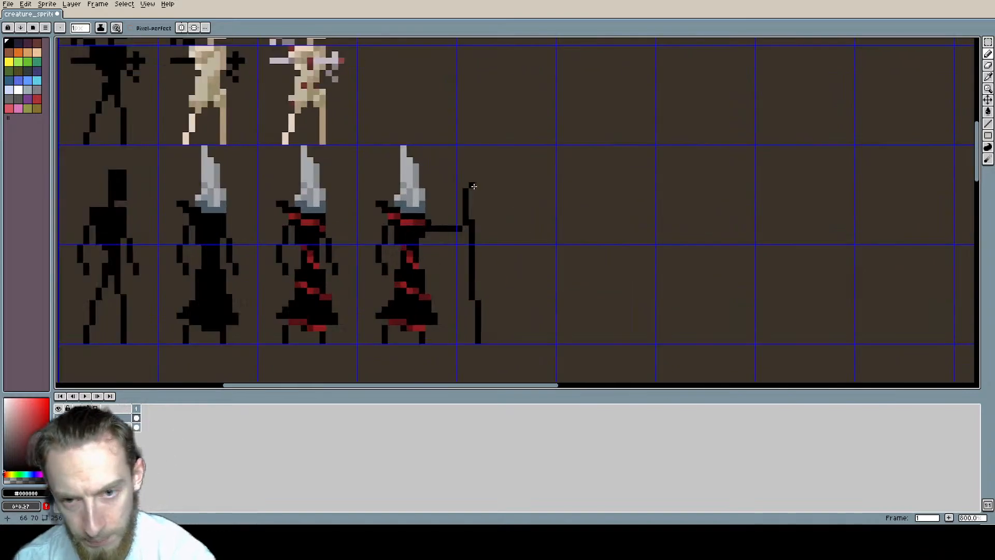
{"action": "key", "text": "v"}
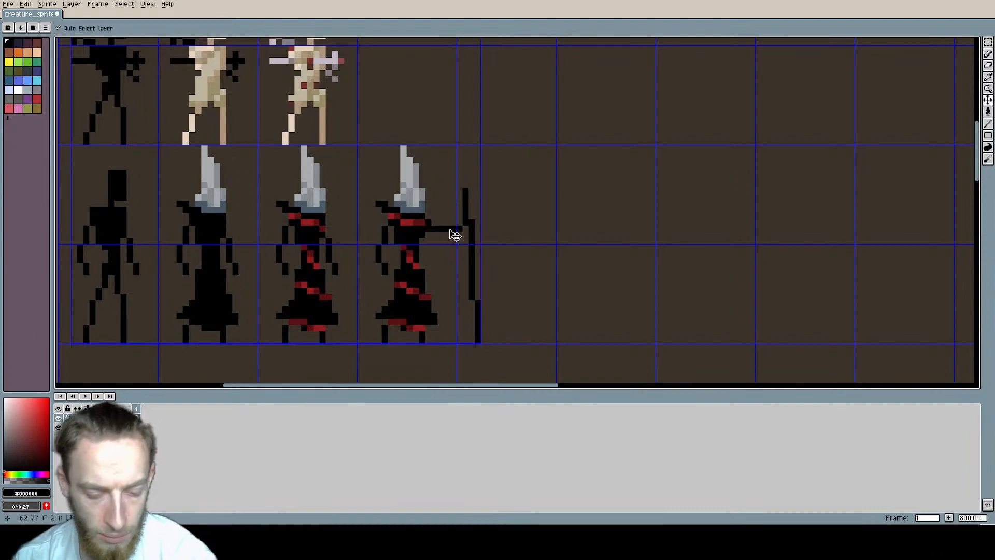
{"action": "key", "text": "ctrl+s"}
{"action": "key", "text": "i"}
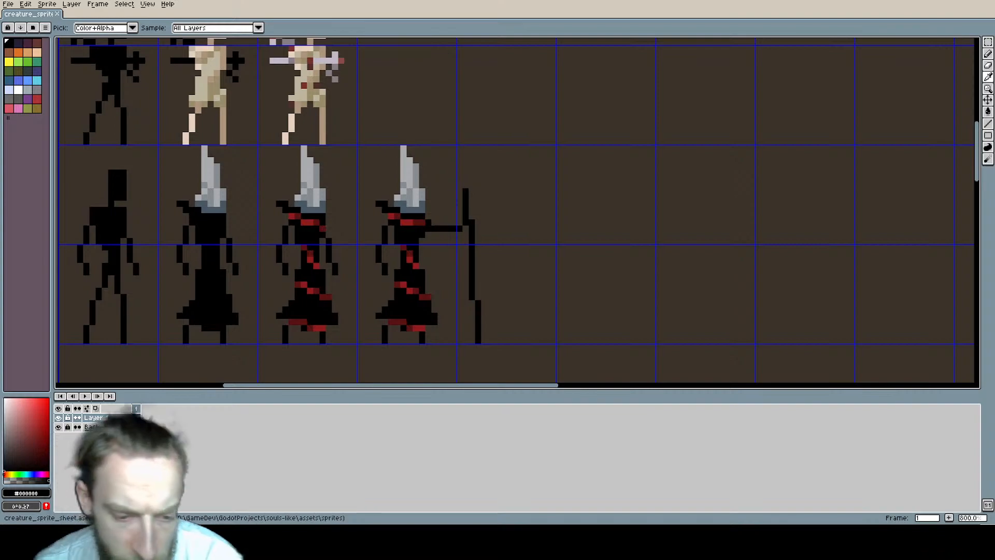
Step: Draw a small white block of pixels over the staff's top, with one pixel above it, as the base of a skull
{"action": "key", "text": "b"}
{"action": "middle_click_drag", "start_coordinate": [493, 215], "coordinate": [465, 211]}
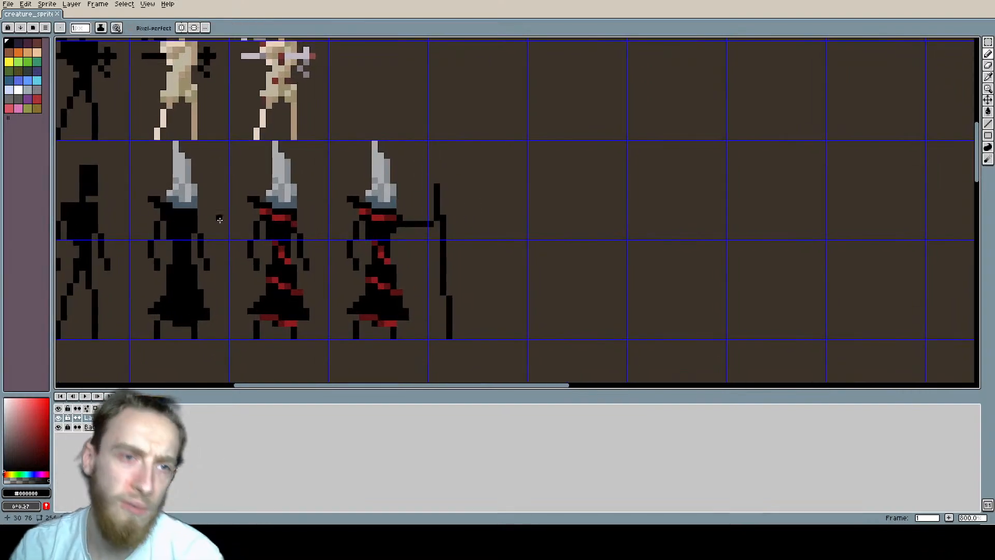
{"action": "left_click", "coordinate": [18, 90]}
{"action": "scroll", "coordinate": [415, 171], "scroll_direction": "up", "scroll_amount": 2}
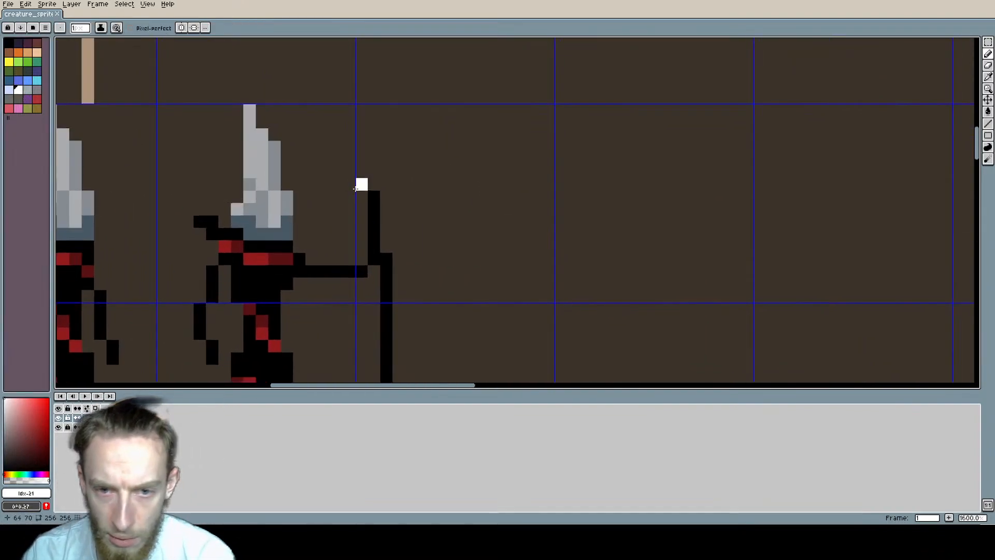
{"action": "left_click_drag", "start_coordinate": [361, 197], "coordinate": [384, 223]}
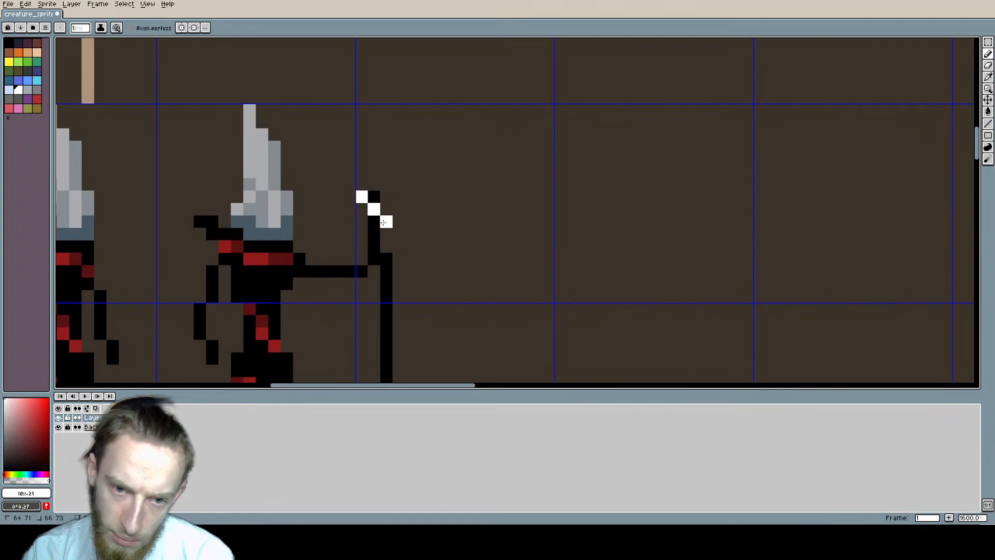
{"action": "left_click", "coordinate": [383, 222], "text": "shift"}
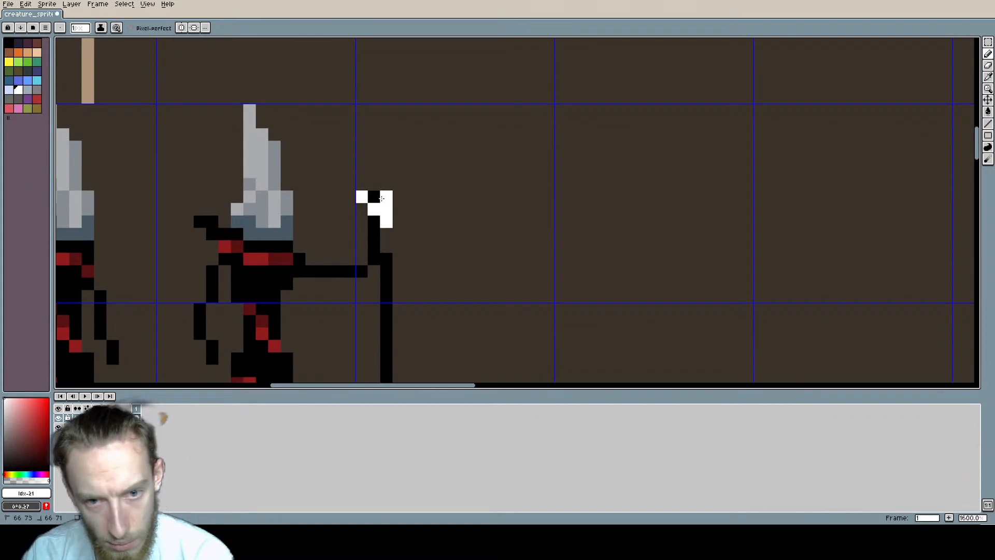
{"action": "left_click", "coordinate": [374, 197]}
{"action": "left_click", "coordinate": [376, 185]}
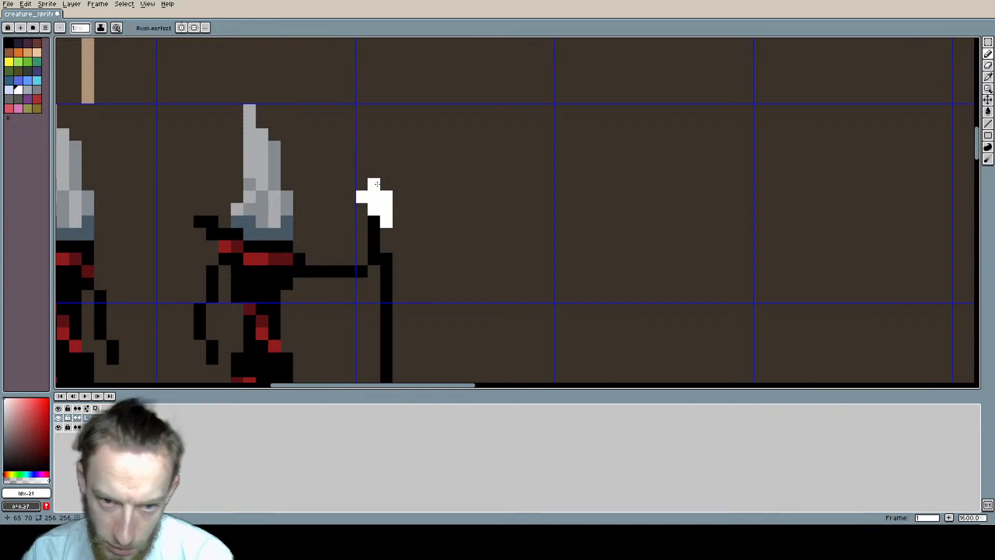
Step: Widen the white skull with one projecting pixel on each side and fill its upper rows
{"action": "left_click", "coordinate": [352, 187]}
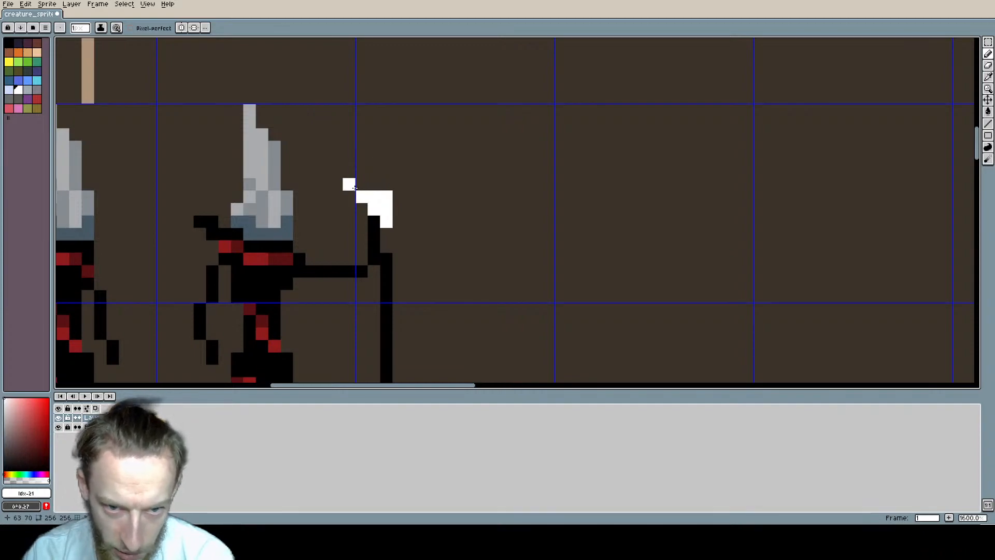
{"action": "left_click", "coordinate": [399, 185]}
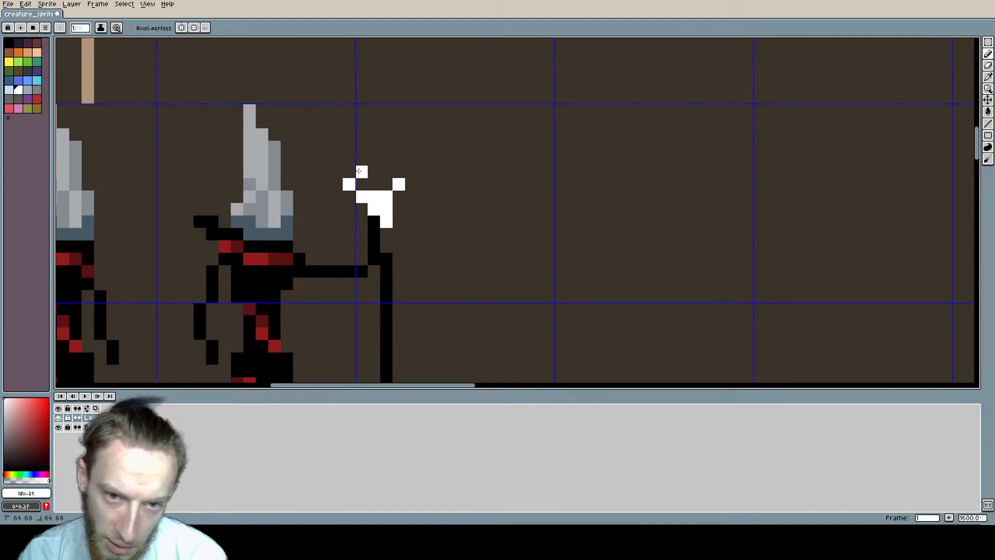
{"action": "mouse_move", "coordinate": [363, 172]}
{"action": "left_mouse_down"}
{"action": "mouse_move", "coordinate": [386, 185]}
{"action": "mouse_move", "coordinate": [361, 185]}
{"action": "left_mouse_up"}
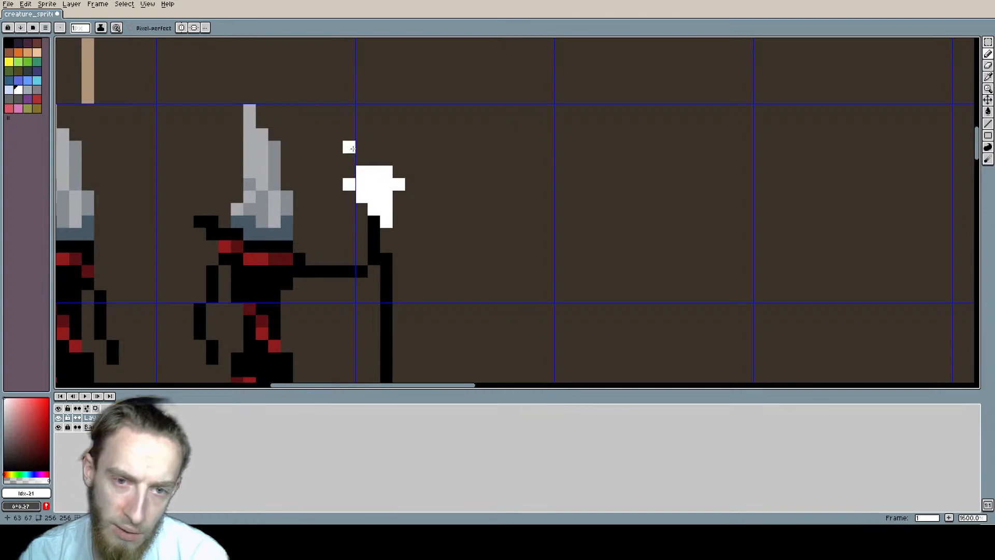
Step: Draw a black forked antler rising from the left side of the skull to the grid line above
{"action": "left_click", "coordinate": [373, 251], "text": "alt"}
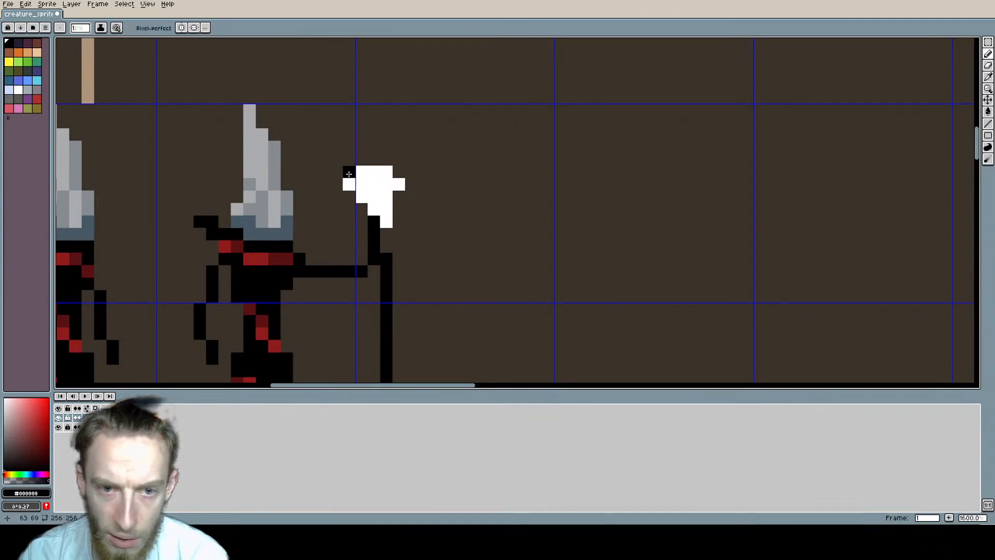
{"action": "left_click_drag", "start_coordinate": [344, 170], "coordinate": [322, 148]}
{"action": "mouse_move", "coordinate": [323, 155]}
{"action": "left_mouse_down"}
{"action": "mouse_move", "coordinate": [324, 131]}
{"action": "mouse_move", "coordinate": [349, 110]}
{"action": "left_mouse_up"}
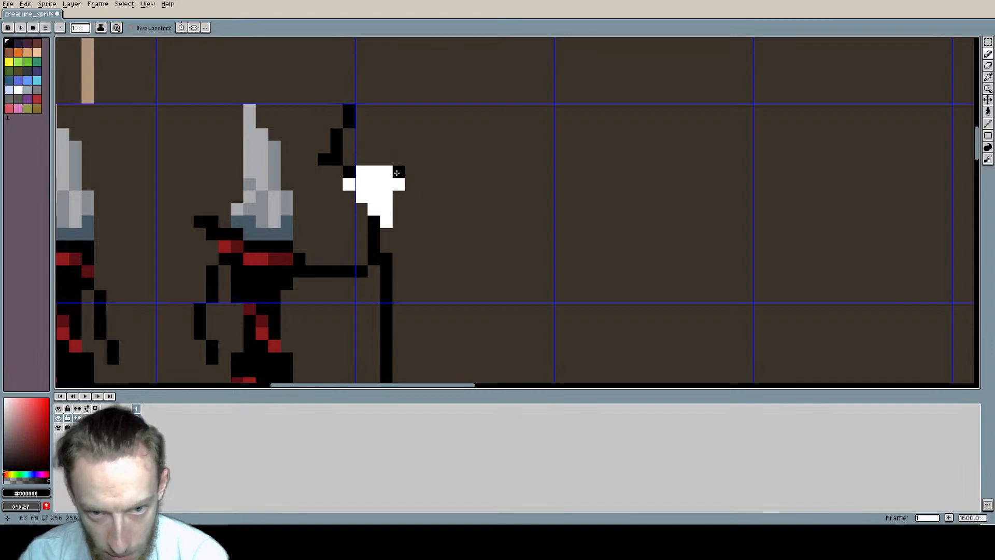
Step: Draw a black antler from the skull's right side, curving upward and hooking down at its outer end
{"action": "mouse_move", "coordinate": [398, 172]}
{"action": "left_mouse_down"}
{"action": "mouse_move", "coordinate": [386, 159]}
{"action": "mouse_move", "coordinate": [414, 120]}
{"action": "left_mouse_up"}
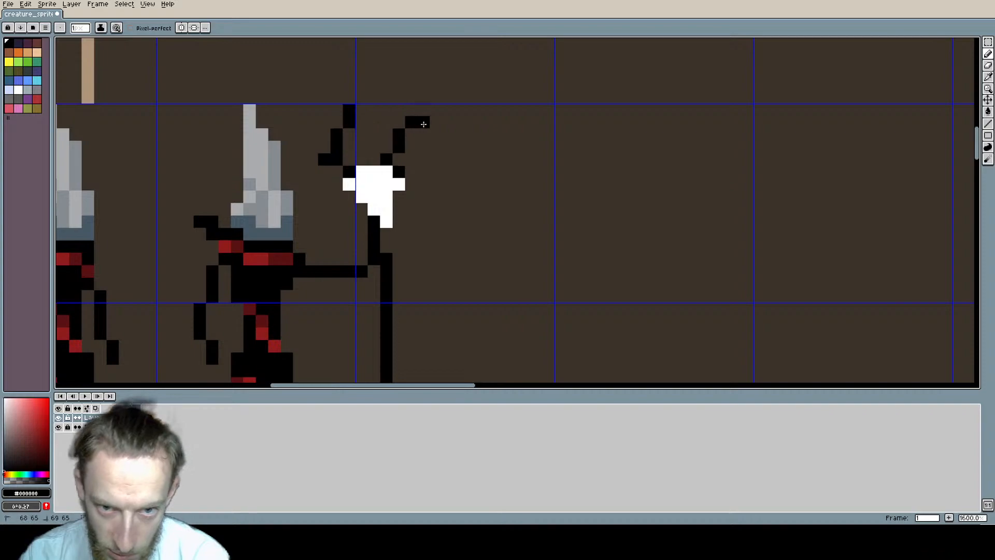
{"action": "left_click_drag", "start_coordinate": [423, 122], "coordinate": [436, 136]}
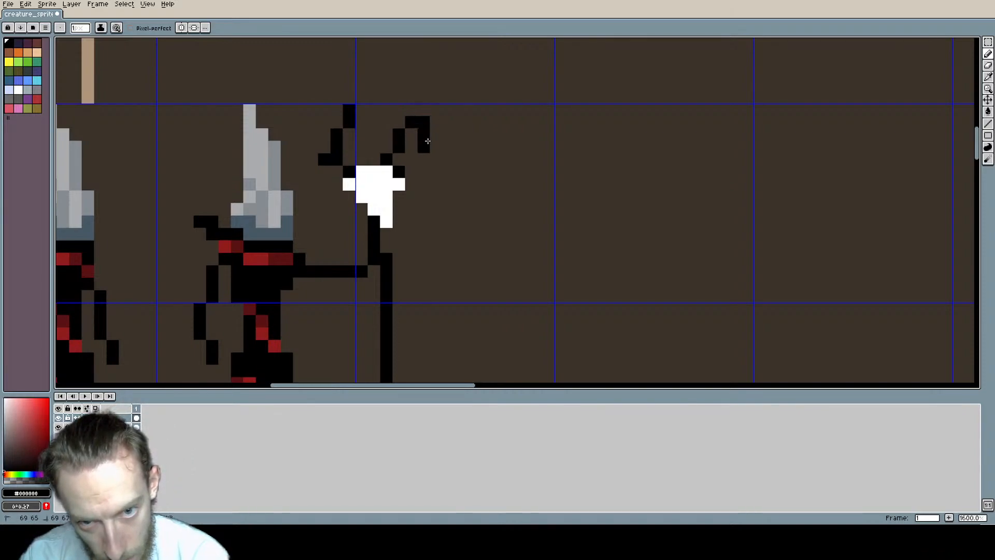
{"action": "left_click", "coordinate": [432, 138]}
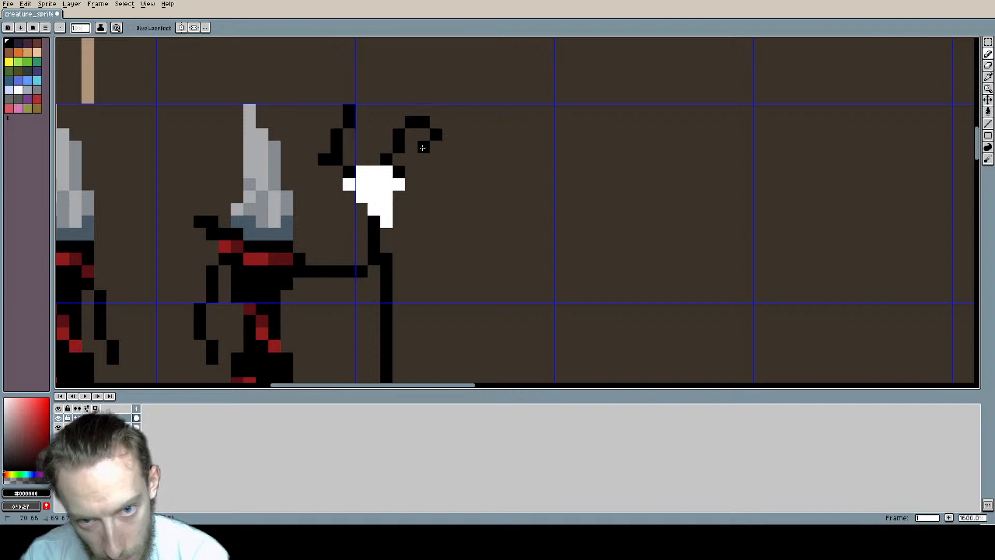
{"action": "left_click", "coordinate": [422, 148], "text": "shift"}
Step: Curl the left antler's tip over and back inward with black pixels
{"action": "left_click", "coordinate": [361, 111]}
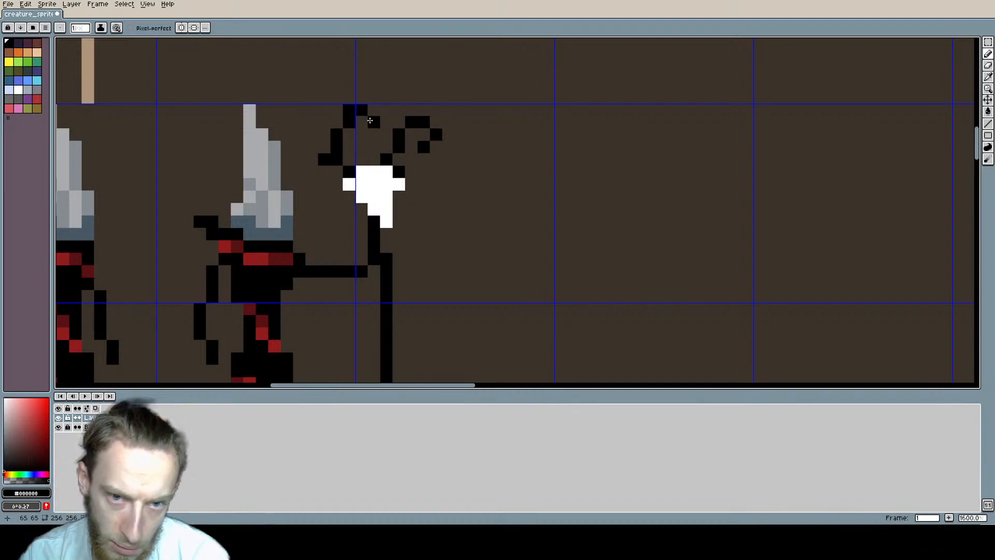
{"action": "left_click", "coordinate": [370, 120]}
{"action": "left_click", "coordinate": [369, 137], "text": "shift"}
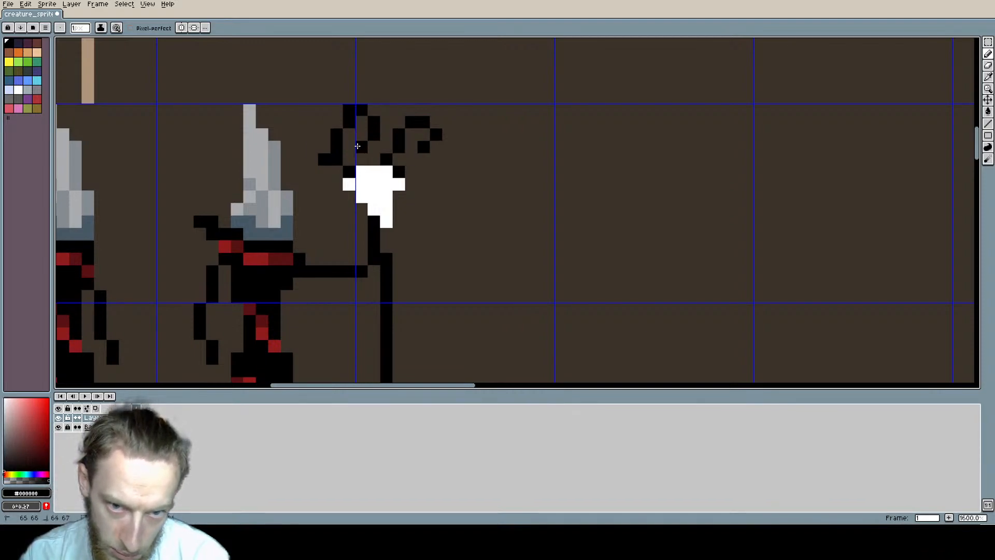
Step: Thicken the left antler's base with black pixels and close the gap at the right antler's base
{"action": "scroll", "coordinate": [360, 142], "scroll_direction": "down", "scroll_amount": 3}
{"action": "mouse_move", "coordinate": [443, 163]}
{"action": "middle_mouse_down"}
{"action": "mouse_move", "coordinate": [526, 176]}
{"action": "mouse_move", "coordinate": [520, 107]}
{"action": "middle_mouse_up"}
{"action": "scroll", "coordinate": [506, 156], "scroll_direction": "down", "scroll_amount": 1}
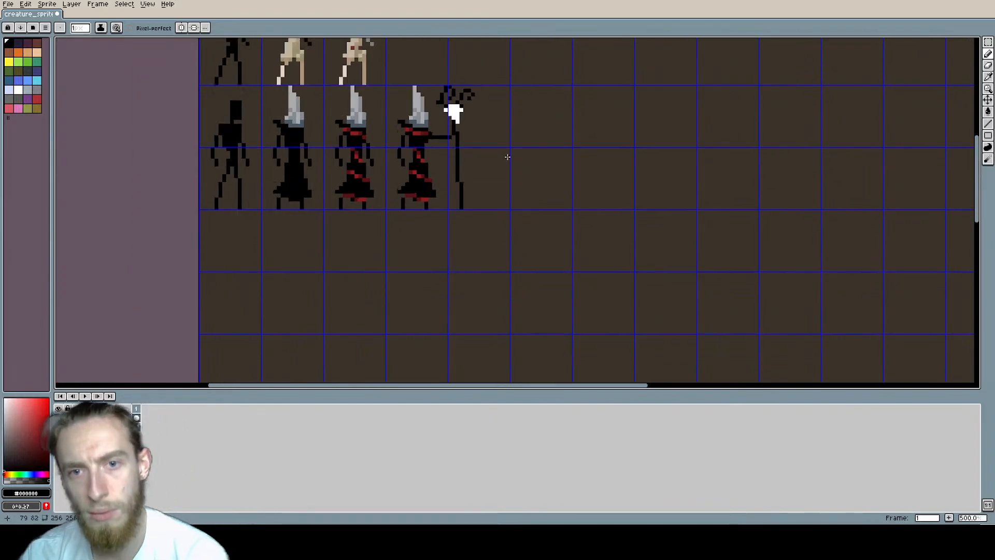
{"action": "middle_click_drag", "start_coordinate": [506, 155], "coordinate": [501, 183]}
{"action": "scroll", "coordinate": [460, 110], "scroll_direction": "up", "scroll_amount": 2}
{"action": "mouse_move", "coordinate": [441, 153]}
{"action": "middle_mouse_down"}
{"action": "mouse_move", "coordinate": [409, 147]}
{"action": "mouse_move", "coordinate": [357, 162]}
{"action": "middle_mouse_up"}
{"action": "scroll", "coordinate": [409, 148], "scroll_direction": "up", "scroll_amount": 5}
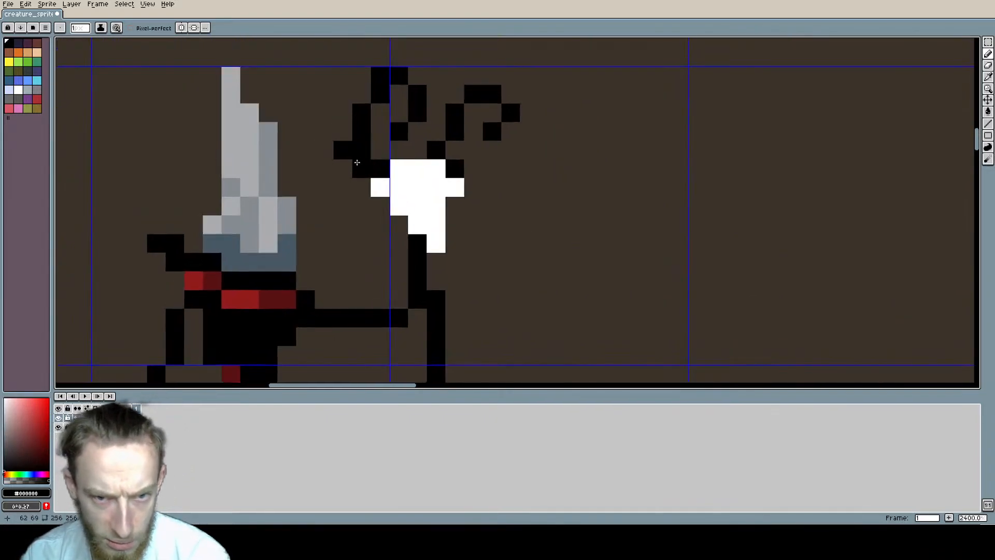
{"action": "left_click", "coordinate": [342, 169]}
{"action": "left_click", "coordinate": [363, 188]}
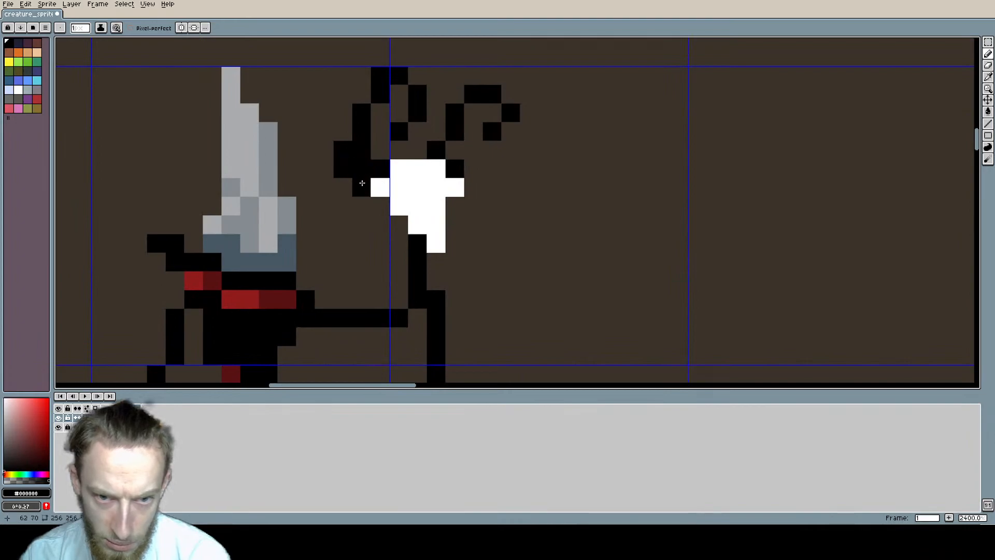
{"action": "scroll", "coordinate": [601, 169], "scroll_direction": "down", "scroll_amount": 3}
{"action": "middle_click_drag", "start_coordinate": [601, 169], "coordinate": [556, 173]}
{"action": "scroll", "coordinate": [489, 157], "scroll_direction": "up", "scroll_amount": 2}
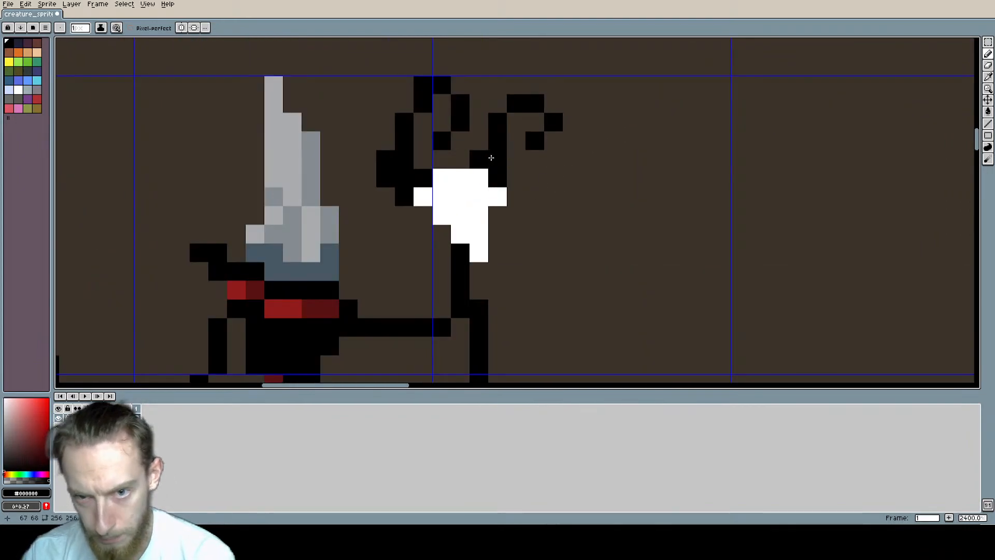
Step: Recolour both black antlers with the tan sampled from the pale creature's leg in the row above
{"action": "scroll", "coordinate": [491, 157], "scroll_direction": "down", "scroll_amount": 3}
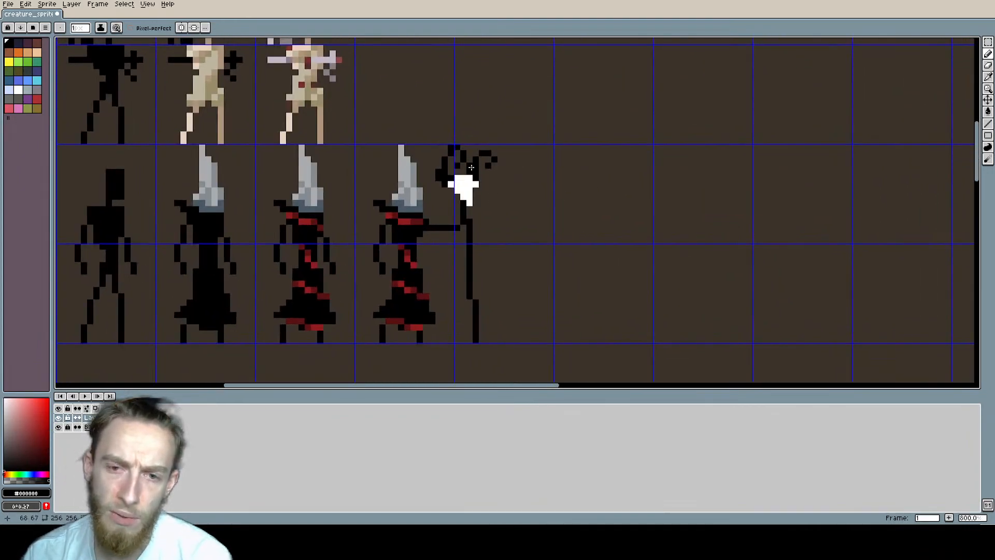
{"action": "scroll", "coordinate": [466, 168], "scroll_direction": "up", "scroll_amount": 1}
{"action": "middle_click_drag", "start_coordinate": [463, 167], "coordinate": [399, 171]}
{"action": "scroll", "coordinate": [396, 178], "scroll_direction": "down", "scroll_amount": 1}
{"action": "left_click", "coordinate": [255, 122], "text": "alt"}
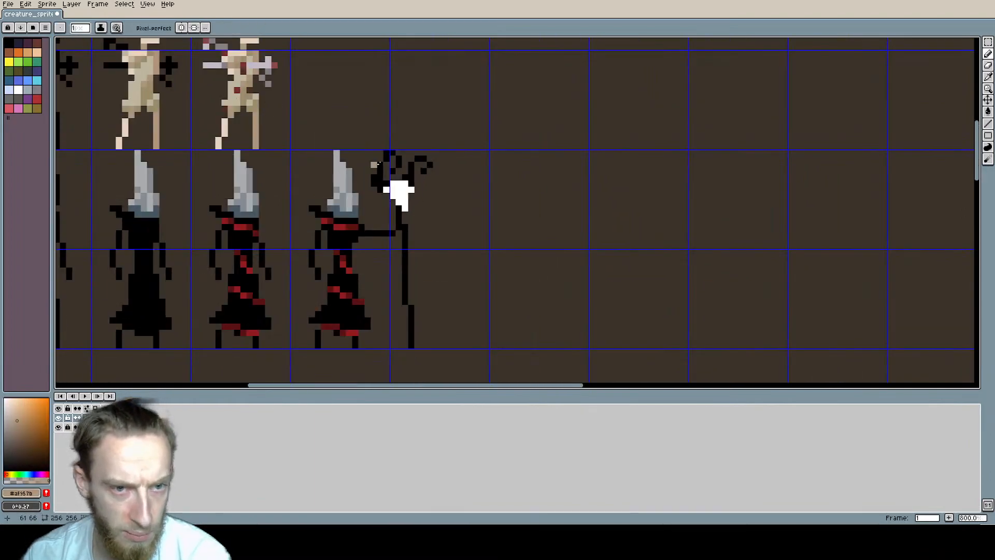
{"action": "scroll", "coordinate": [476, 185], "scroll_direction": "up", "scroll_amount": 3}
{"action": "middle_click_drag", "start_coordinate": [207, 159], "coordinate": [322, 229]}
{"action": "left_click", "coordinate": [322, 248]}
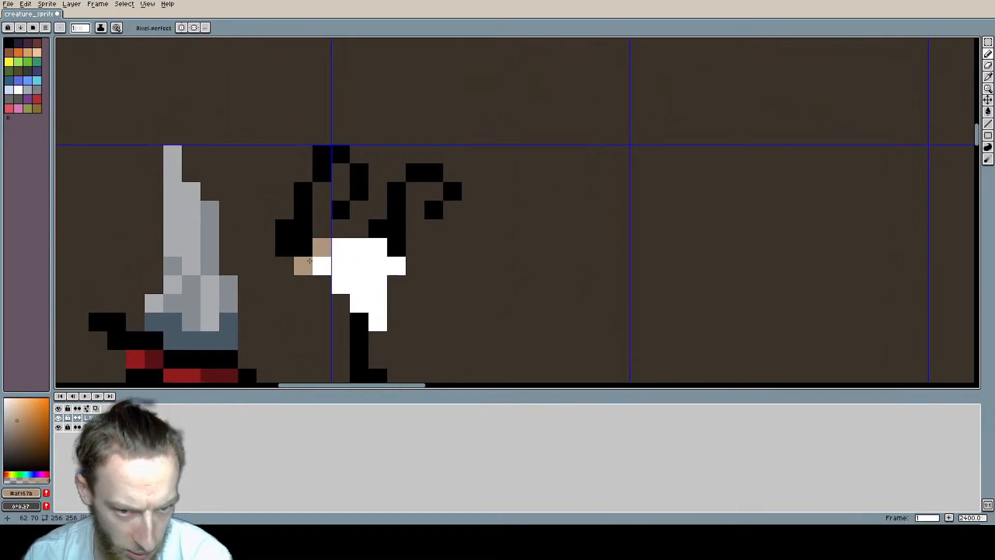
{"action": "mouse_move", "coordinate": [309, 261]}
{"action": "left_mouse_down"}
{"action": "mouse_move", "coordinate": [303, 192]}
{"action": "mouse_move", "coordinate": [341, 156]}
{"action": "mouse_move", "coordinate": [359, 172]}
{"action": "mouse_move", "coordinate": [366, 216]}
{"action": "mouse_move", "coordinate": [397, 228]}
{"action": "mouse_move", "coordinate": [415, 172]}
{"action": "mouse_move", "coordinate": [433, 180]}
{"action": "mouse_move", "coordinate": [436, 206]}
{"action": "left_mouse_up"}
Step: Select the staff's antlered skull and slightly reduce the saturation of its tan antlers with Hue/Saturation
{"action": "scroll", "coordinate": [385, 204], "scroll_direction": "down", "scroll_amount": 2}
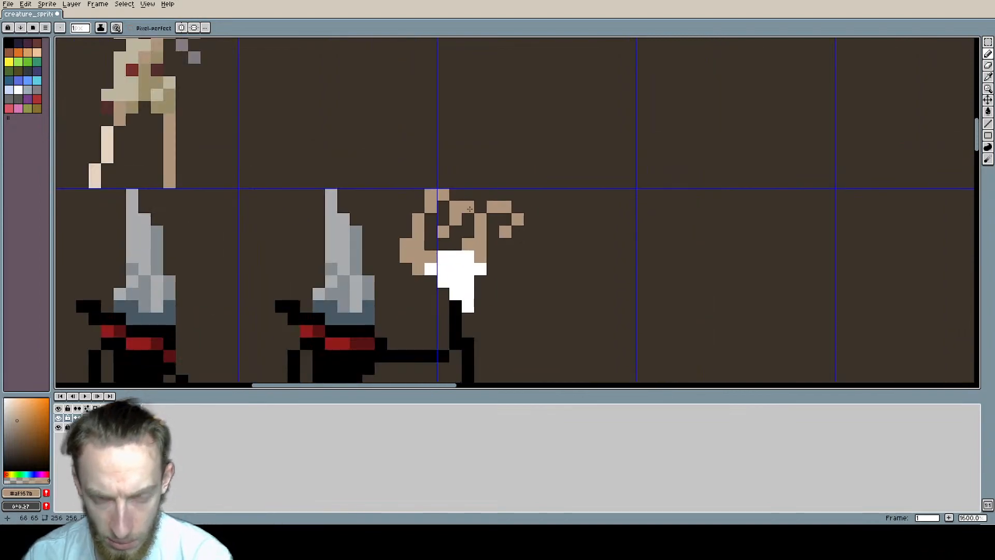
{"action": "key", "text": "m"}
{"action": "left_click_drag", "start_coordinate": [393, 181], "coordinate": [534, 322]}
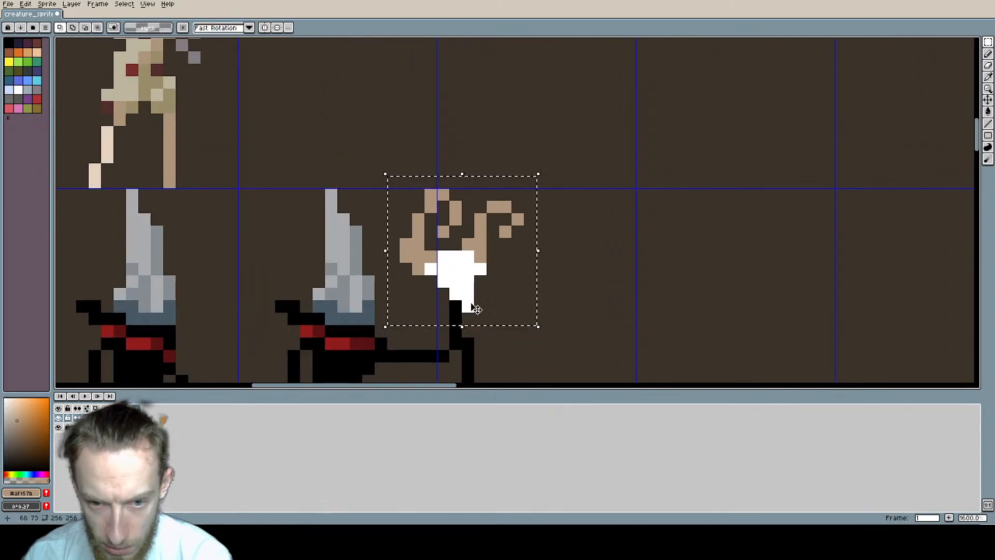
{"action": "key", "text": "ctrl+u"}
{"action": "left_click_drag", "start_coordinate": [181, 324], "coordinate": [147, 324]}
{"action": "left_click", "coordinate": [263, 288]}
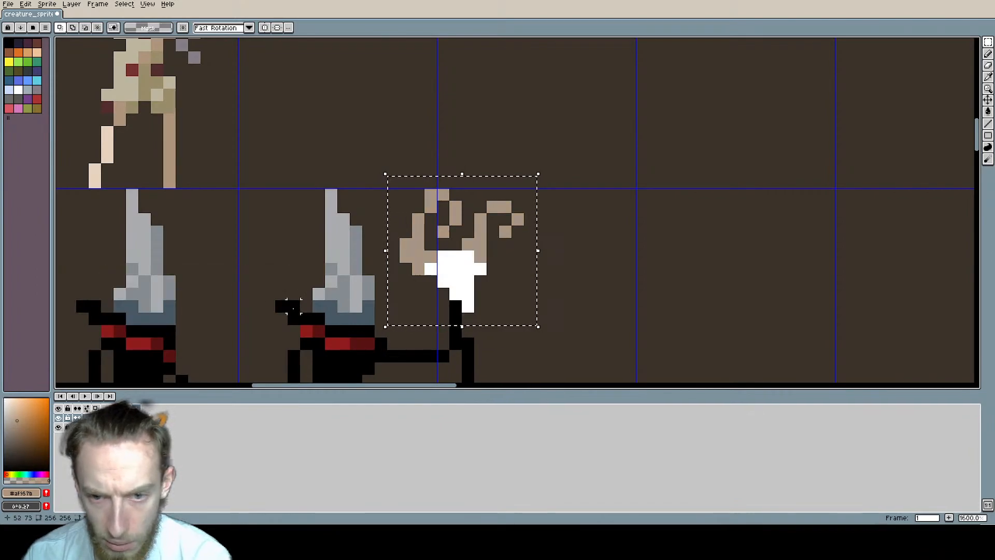
Step: Fill the white skull with a pale warm grey derived from the antler colour
{"action": "scroll", "coordinate": [512, 197], "scroll_direction": "down", "scroll_amount": 3}
{"action": "scroll", "coordinate": [501, 193], "scroll_direction": "up", "scroll_amount": 3}
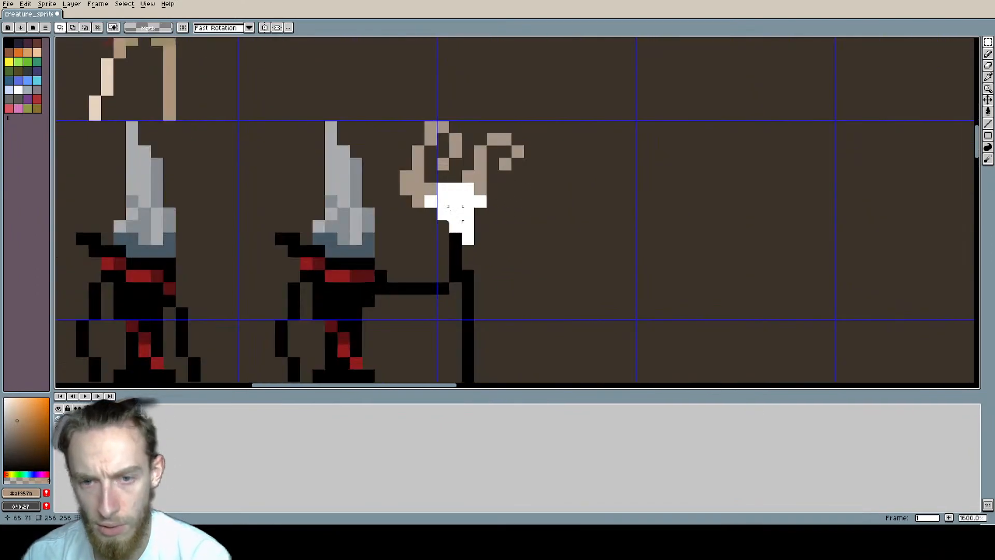
{"action": "key", "text": "b"}
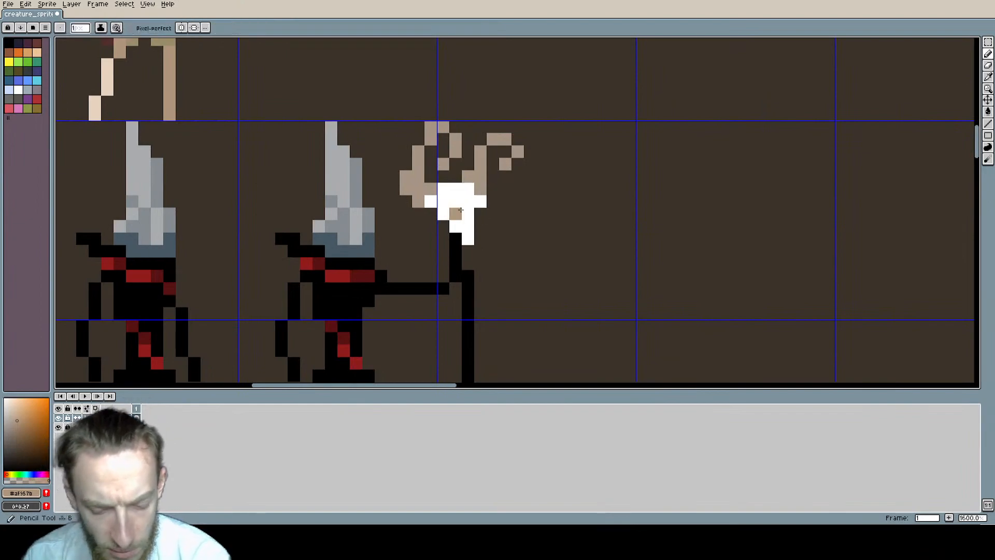
{"action": "left_click", "coordinate": [418, 185], "text": "alt"}
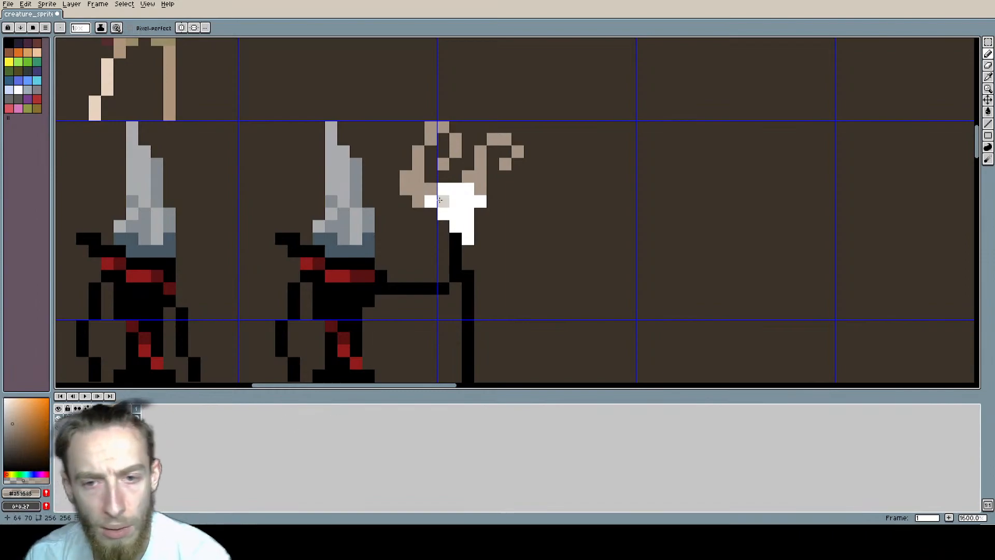
{"action": "left_click", "coordinate": [455, 201]}
{"action": "key", "text": "ctrl+z"}
{"action": "key", "text": "g"}
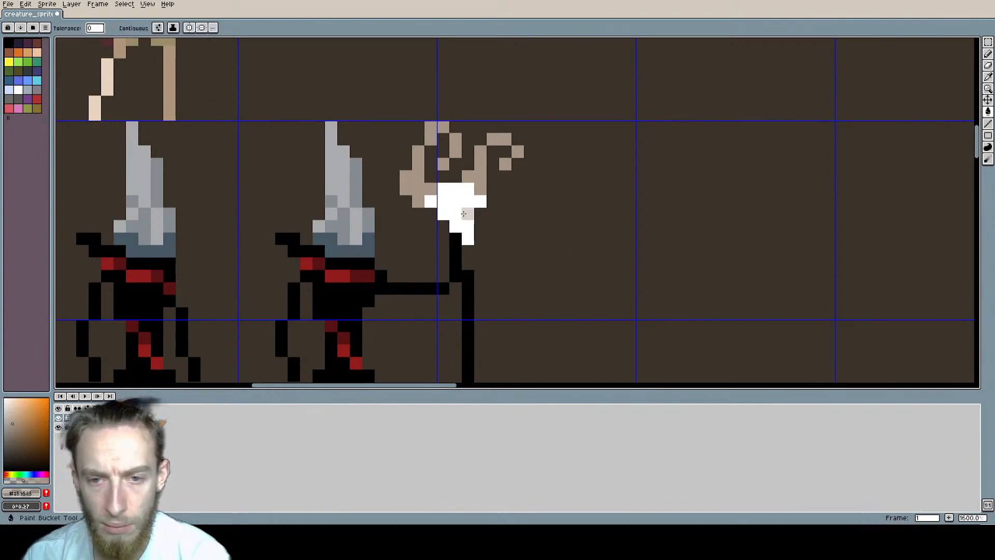
{"action": "left_click", "coordinate": [468, 214]}
Step: Try a black eye pixel on the left side of the skull, using the staff's black
{"action": "scroll", "coordinate": [602, 265], "scroll_direction": "down", "scroll_amount": 2}
{"action": "mouse_move", "coordinate": [601, 266]}
{"action": "middle_mouse_down"}
{"action": "mouse_move", "coordinate": [605, 258]}
{"action": "mouse_move", "coordinate": [524, 210]}
{"action": "middle_mouse_up"}
{"action": "scroll", "coordinate": [455, 200], "scroll_direction": "up", "scroll_amount": 3}
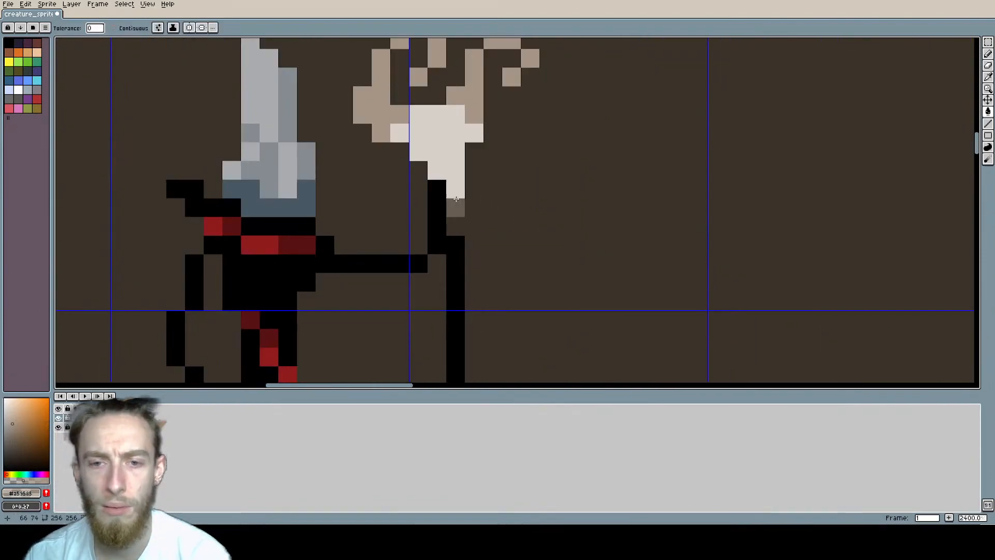
{"action": "middle_click_drag", "start_coordinate": [456, 202], "coordinate": [458, 263]}
{"action": "left_click", "coordinate": [441, 257], "text": "alt"}
{"action": "key", "text": "b"}
{"action": "left_click", "coordinate": [418, 196]}
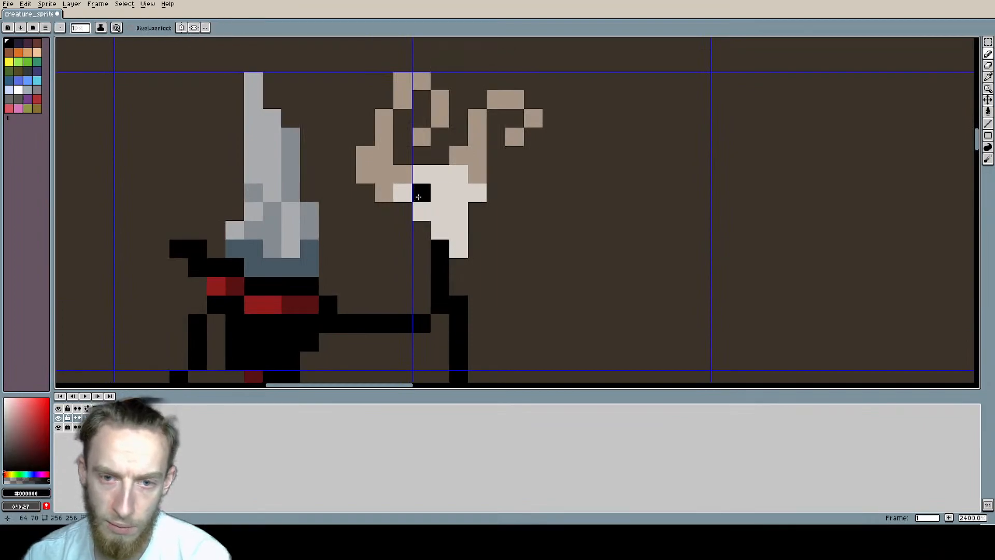
Step: Examine the skull-topped staff and its figure at several magnifications beside the other creatures
{"action": "scroll", "coordinate": [518, 205], "scroll_direction": "down", "scroll_amount": 9}
{"action": "scroll", "coordinate": [639, 215], "scroll_direction": "up", "scroll_amount": 1}
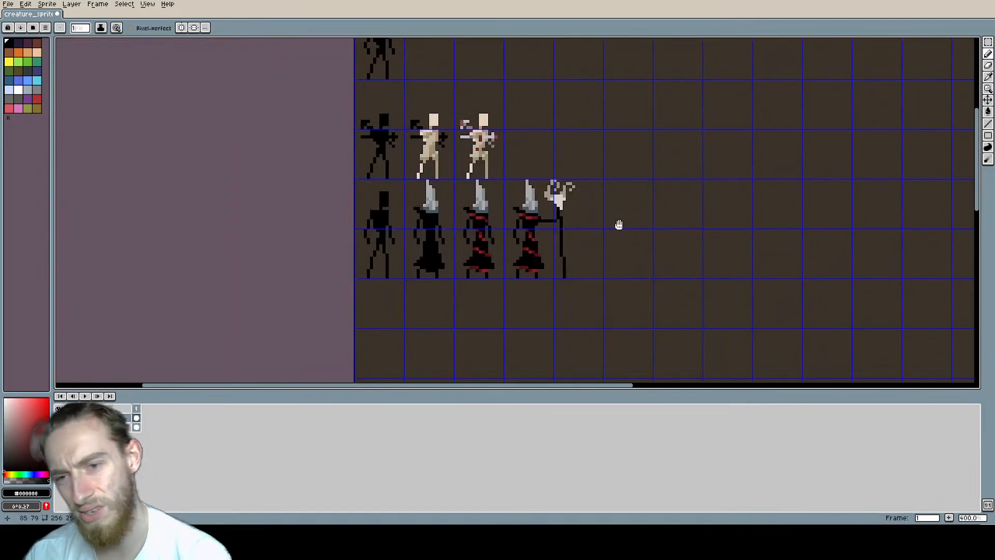
{"action": "middle_click_drag", "start_coordinate": [617, 224], "coordinate": [522, 201]}
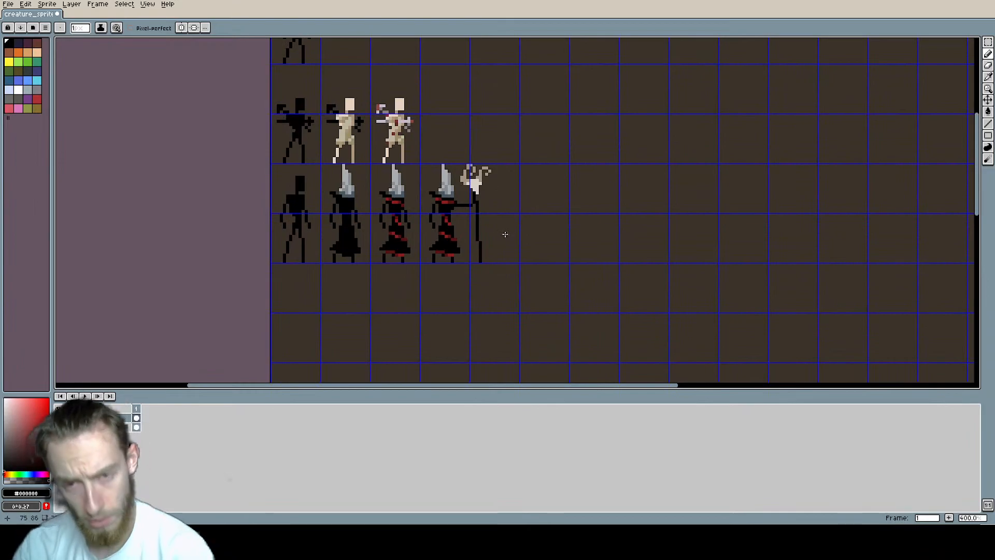
{"action": "scroll", "coordinate": [488, 186], "scroll_direction": "up", "scroll_amount": 1}
{"action": "scroll", "coordinate": [502, 169], "scroll_direction": "up", "scroll_amount": 3}
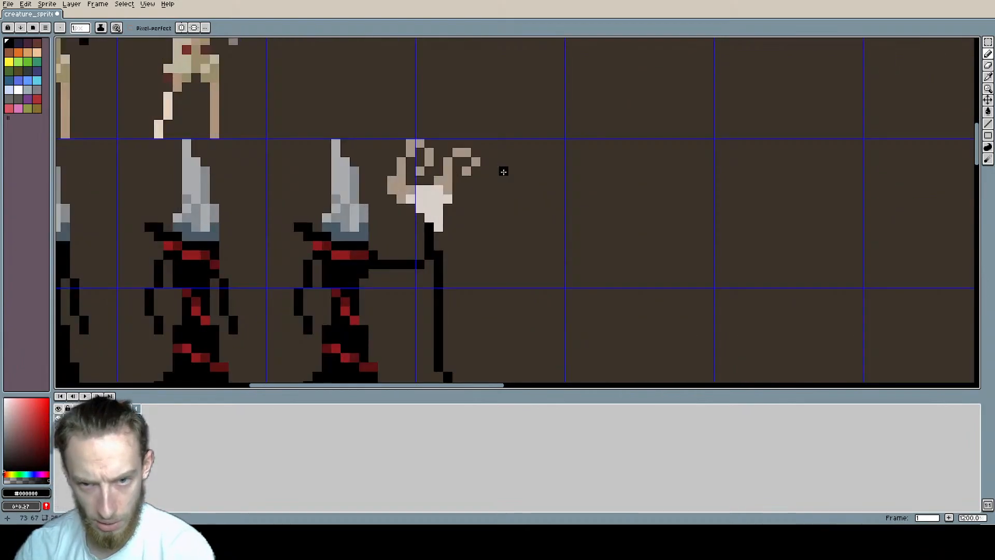
{"action": "scroll", "coordinate": [554, 188], "scroll_direction": "down", "scroll_amount": 4}
{"action": "scroll", "coordinate": [553, 189], "scroll_direction": "up", "scroll_amount": 7}
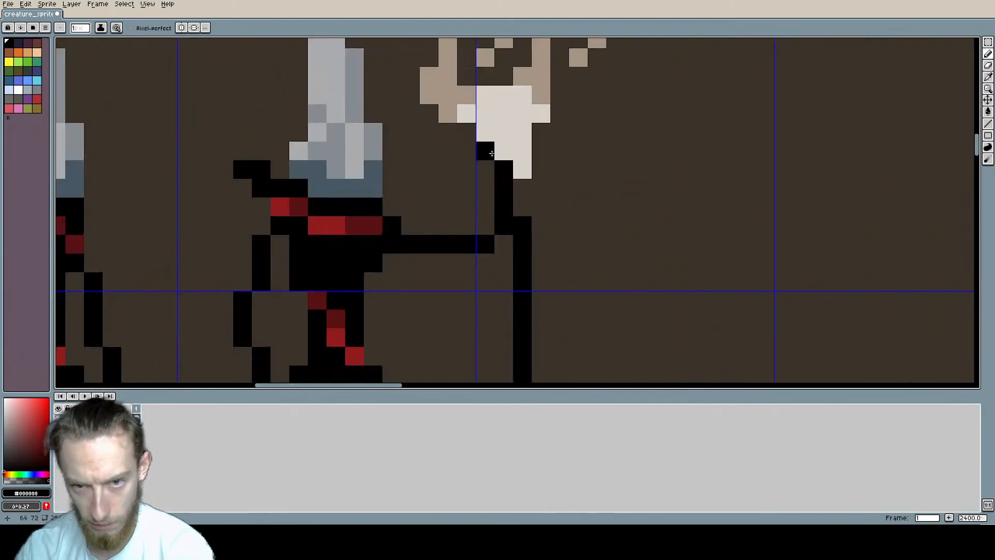
Step: Shade the left antler's base and lower stem with a darker brown derived from the antlers' tan
{"action": "left_click", "coordinate": [435, 223], "text": "alt"}
{"action": "left_click", "coordinate": [121, 193]}
{"action": "scroll", "coordinate": [121, 193], "scroll_direction": "down", "scroll_amount": 3}
{"action": "middle_click_drag", "start_coordinate": [122, 193], "coordinate": [217, 302]}
{"action": "left_click", "coordinate": [196, 263], "text": "alt"}
{"action": "scroll", "coordinate": [389, 328], "scroll_direction": "up", "scroll_amount": 4}
{"action": "mouse_move", "coordinate": [390, 328]}
{"action": "middle_mouse_down"}
{"action": "mouse_move", "coordinate": [387, 251]}
{"action": "mouse_move", "coordinate": [511, 346]}
{"action": "middle_mouse_up"}
{"action": "middle_click_drag", "start_coordinate": [239, 292], "coordinate": [327, 245]}
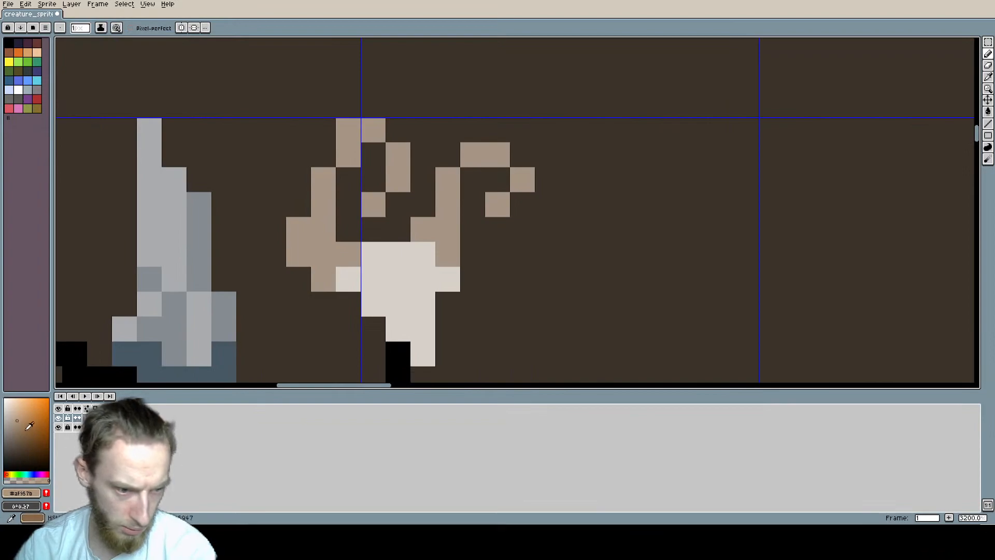
{"action": "left_click", "coordinate": [17, 438]}
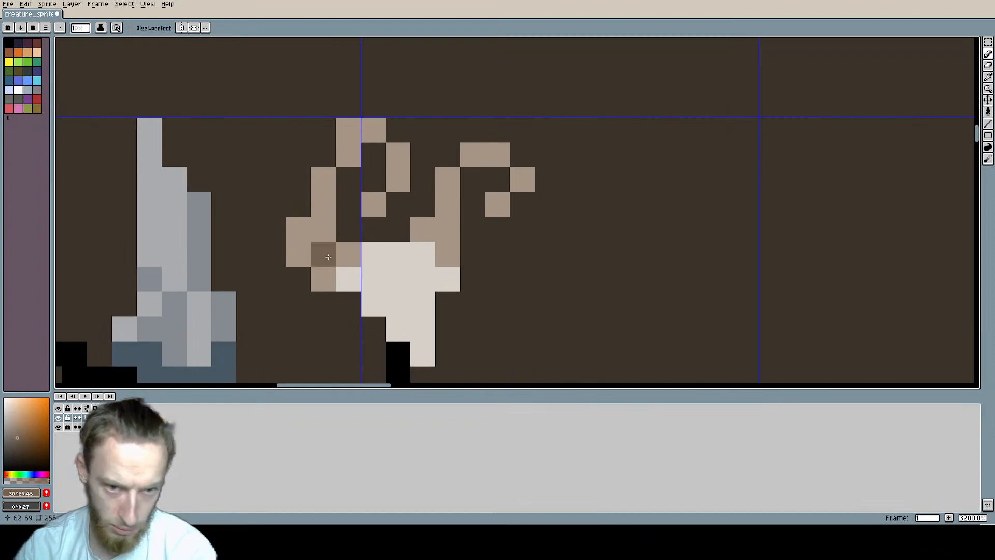
{"action": "left_click", "coordinate": [317, 213]}
{"action": "left_click_drag", "start_coordinate": [297, 243], "coordinate": [322, 254]}
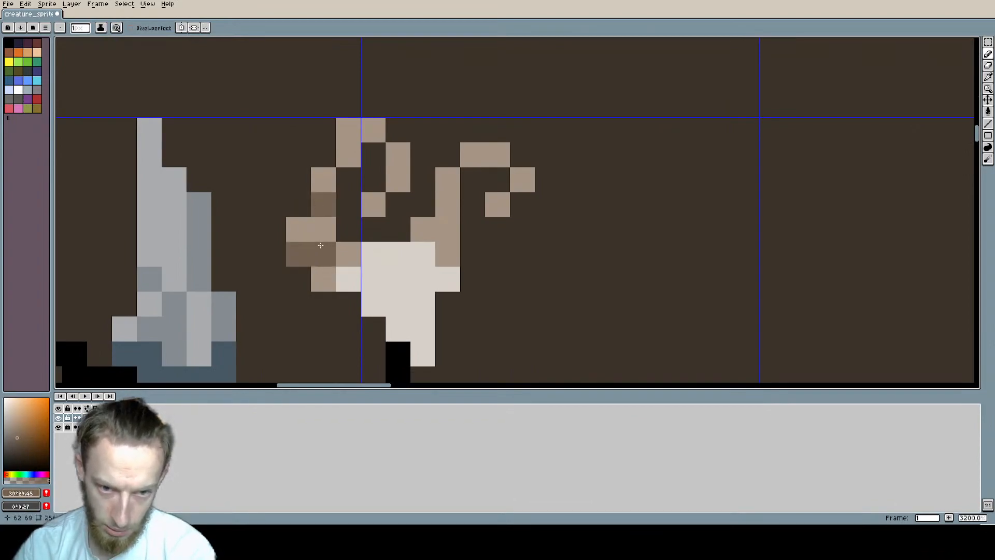
Step: Add the same darker brown shading to the left antler's upper curl and along the right antler
{"action": "left_click", "coordinate": [348, 152]}
{"action": "left_click", "coordinate": [398, 179]}
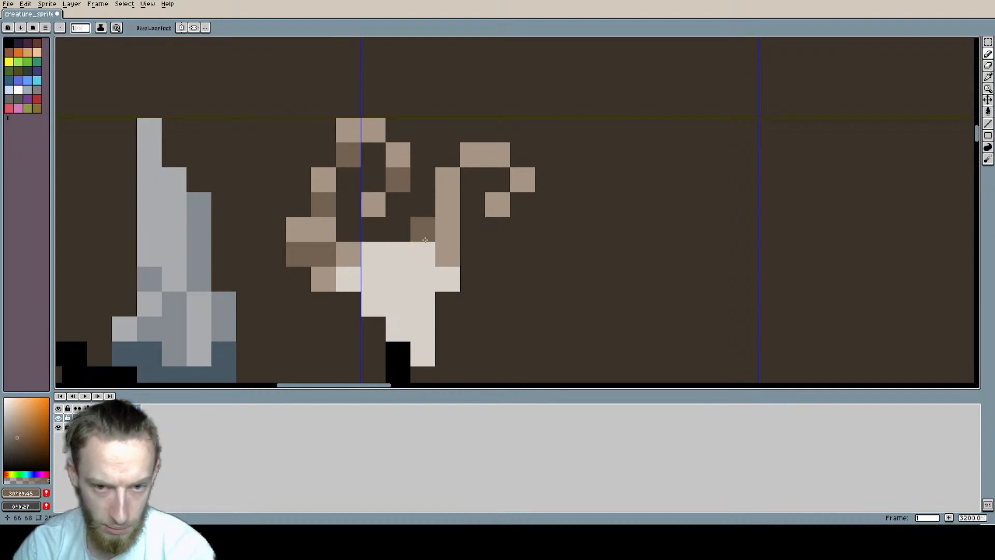
{"action": "left_click_drag", "start_coordinate": [425, 233], "coordinate": [448, 204]}
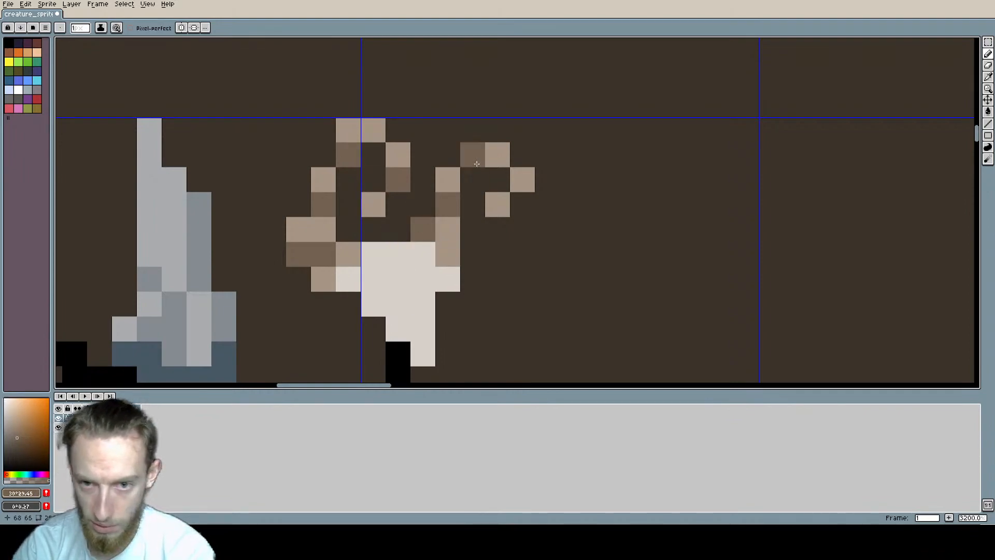
{"action": "scroll", "coordinate": [558, 158], "scroll_direction": "down", "scroll_amount": 7}
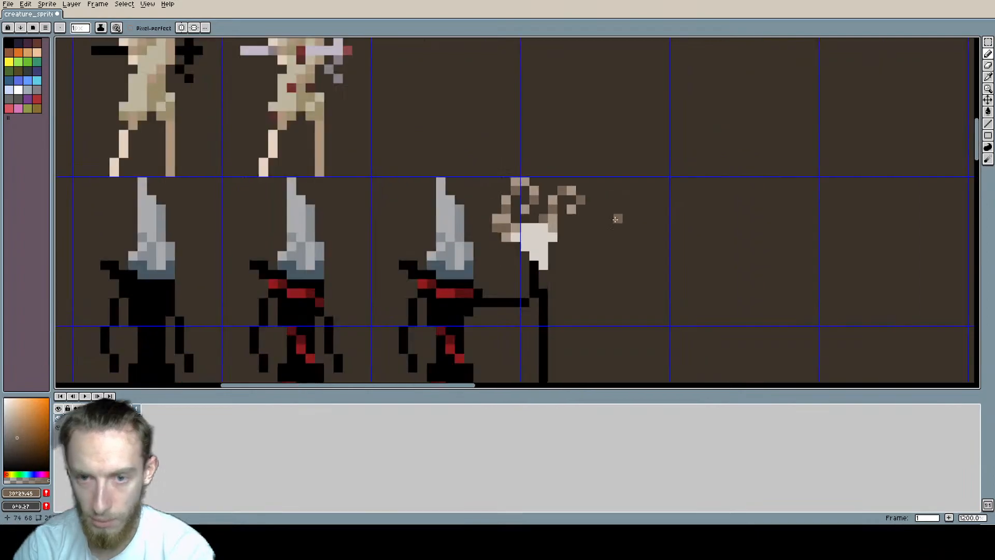
{"action": "middle_click_drag", "start_coordinate": [558, 158], "coordinate": [479, 175]}
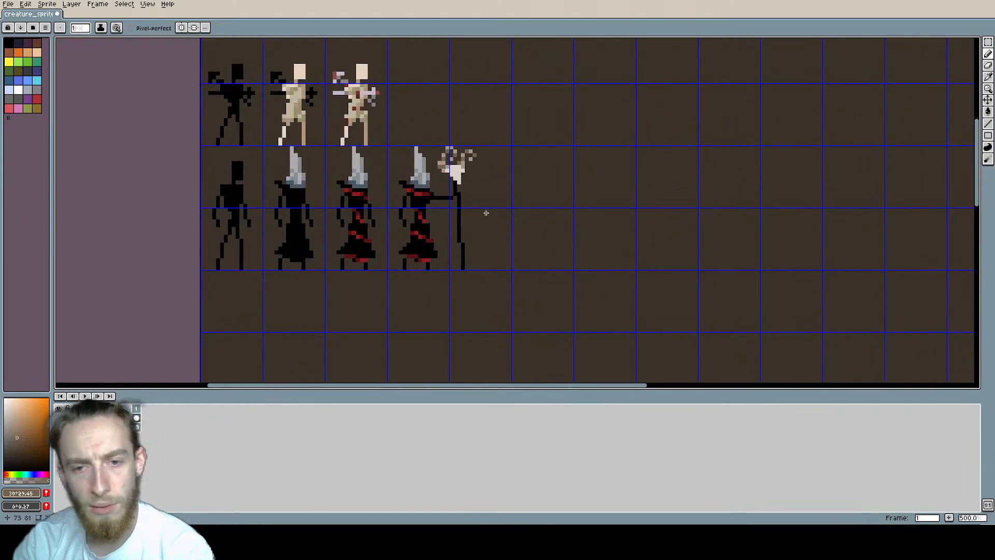
Step: Fill the staff's skull with a slightly darker warm grey based on its current colour
{"action": "scroll", "coordinate": [473, 167], "scroll_direction": "up", "scroll_amount": 5}
{"action": "key", "text": "i"}
{"action": "left_click", "coordinate": [421, 187]}
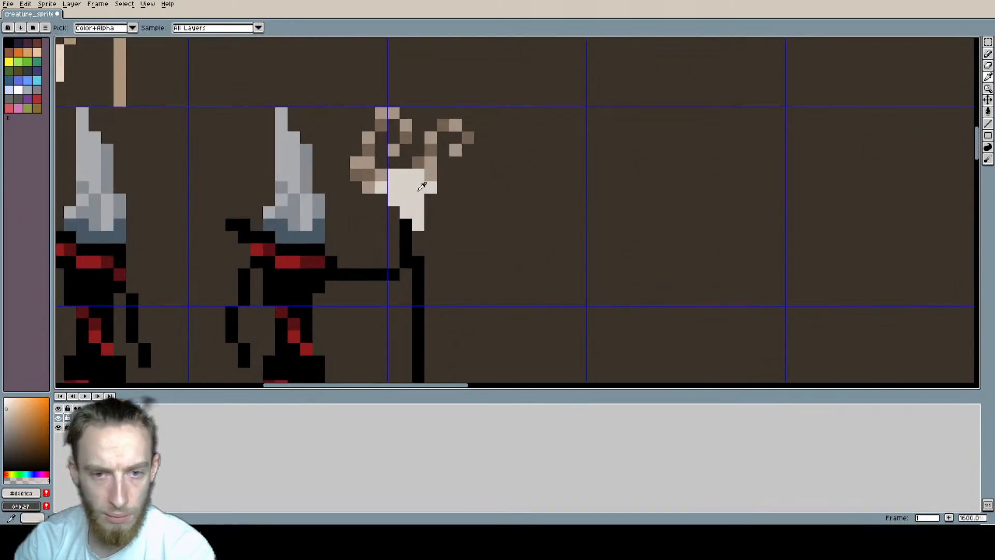
{"action": "key", "text": "b"}
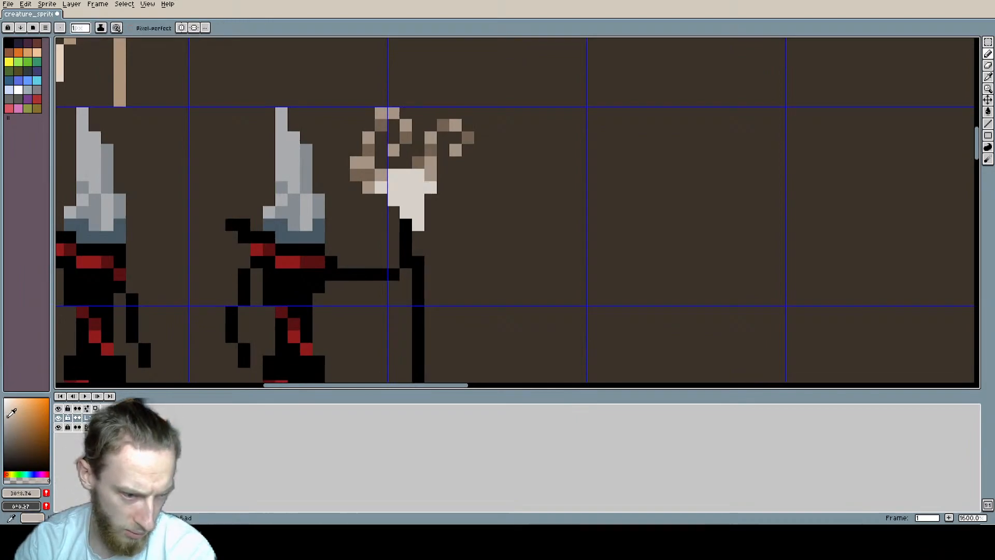
{"action": "key", "text": "g"}
{"action": "left_click", "coordinate": [412, 199]}
{"action": "scroll", "coordinate": [535, 245], "scroll_direction": "down", "scroll_amount": 2}
{"action": "middle_click_drag", "start_coordinate": [536, 245], "coordinate": [485, 200]}
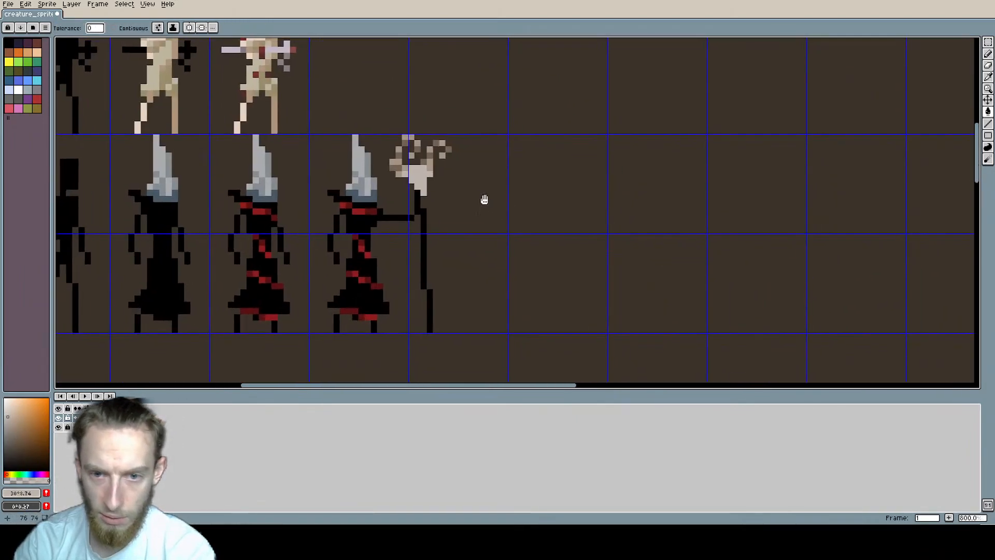
{"action": "scroll", "coordinate": [484, 200], "scroll_direction": "down", "scroll_amount": 2}
{"action": "scroll", "coordinate": [415, 171], "scroll_direction": "up", "scroll_amount": 5}
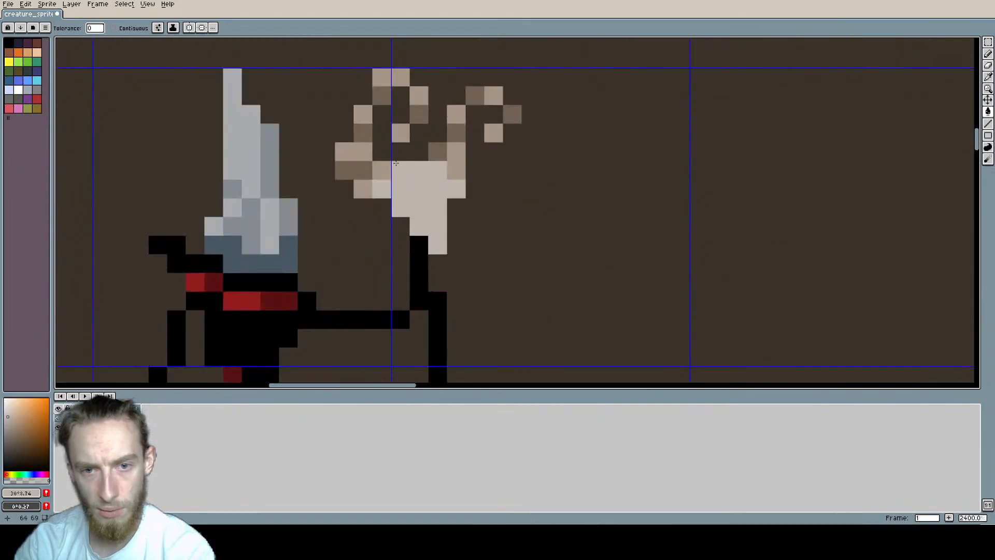
Step: Tint the skull's left ear and upper-left corner pixel with a translucent dark red derived from the robe's bands
{"action": "middle_click_drag", "start_coordinate": [396, 164], "coordinate": [414, 185]}
{"action": "left_click", "coordinate": [430, 208], "text": "alt"}
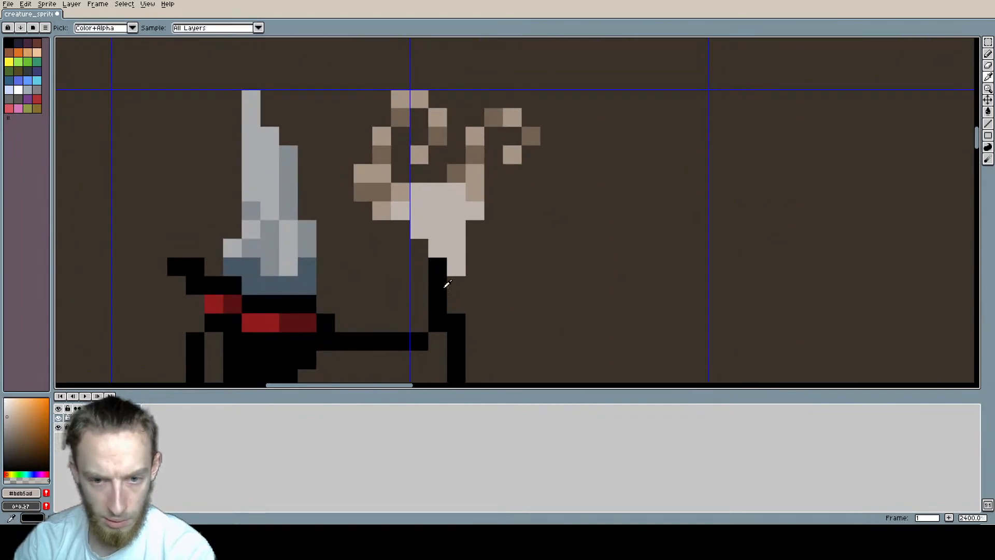
{"action": "left_click", "coordinate": [445, 287], "text": "alt"}
{"action": "left_click", "coordinate": [306, 323], "text": "alt"}
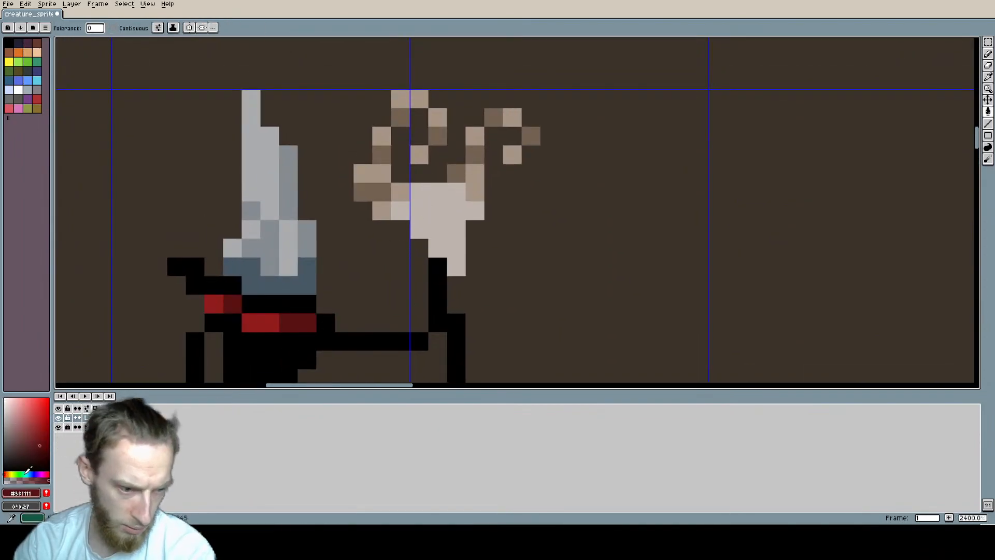
{"action": "left_click", "coordinate": [43, 451]}
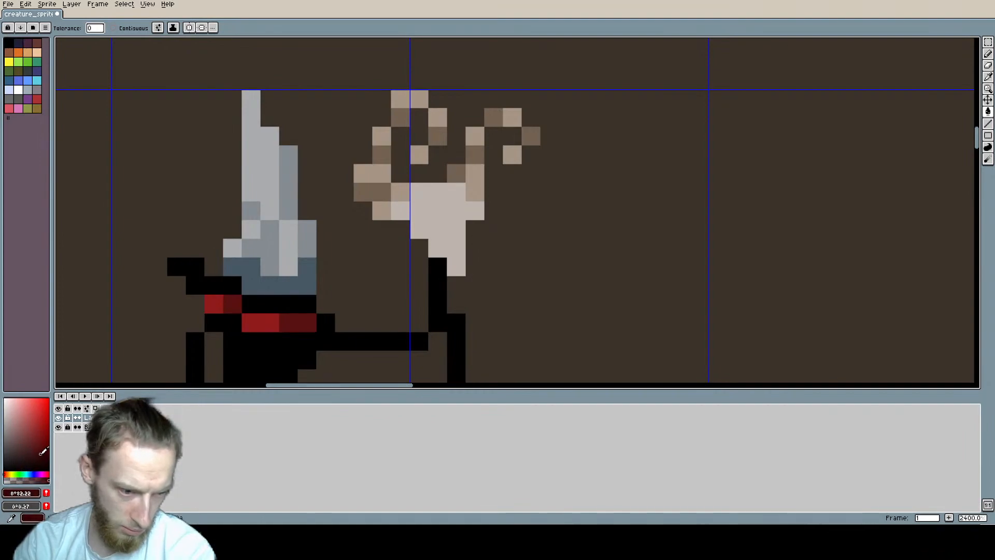
{"action": "left_click", "coordinate": [420, 207]}
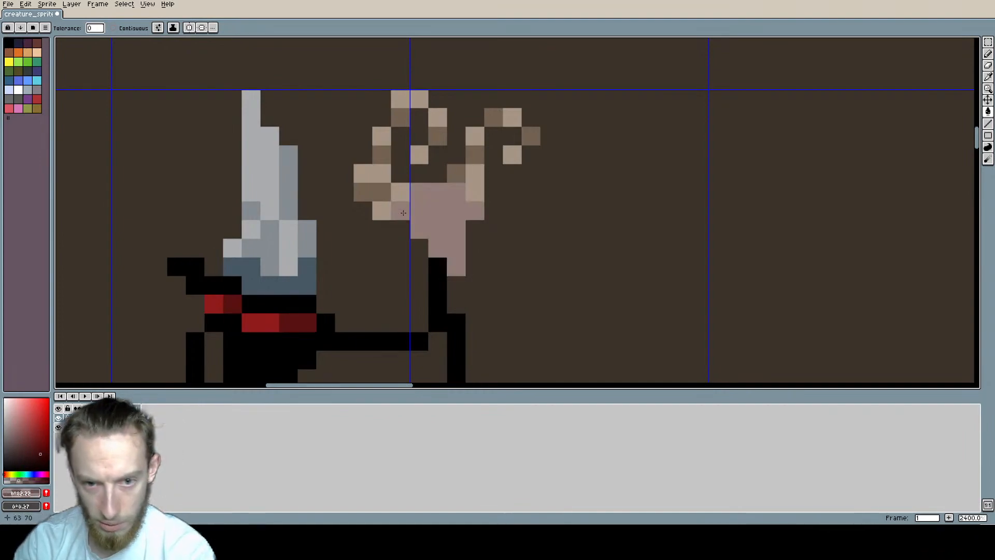
{"action": "key", "text": "ctrl+z"}
{"action": "key", "text": "b"}
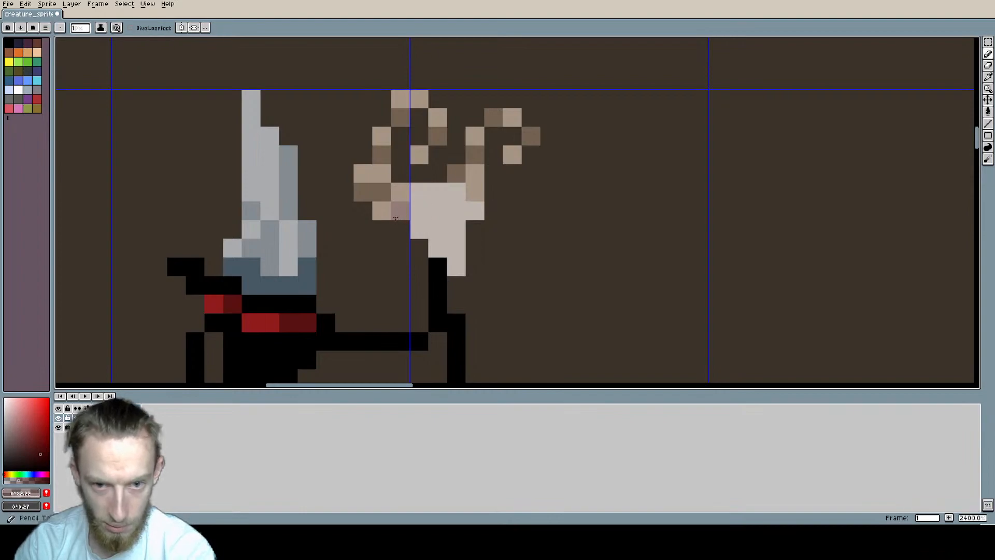
{"action": "left_click", "coordinate": [402, 211]}
{"action": "left_click", "coordinate": [402, 211], "text": "alt"}
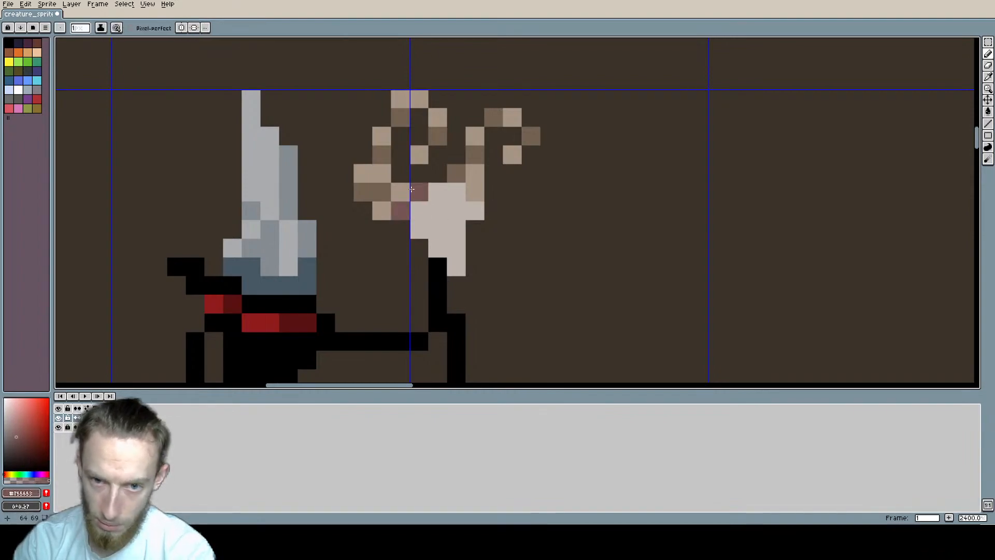
{"action": "left_click", "coordinate": [419, 191]}
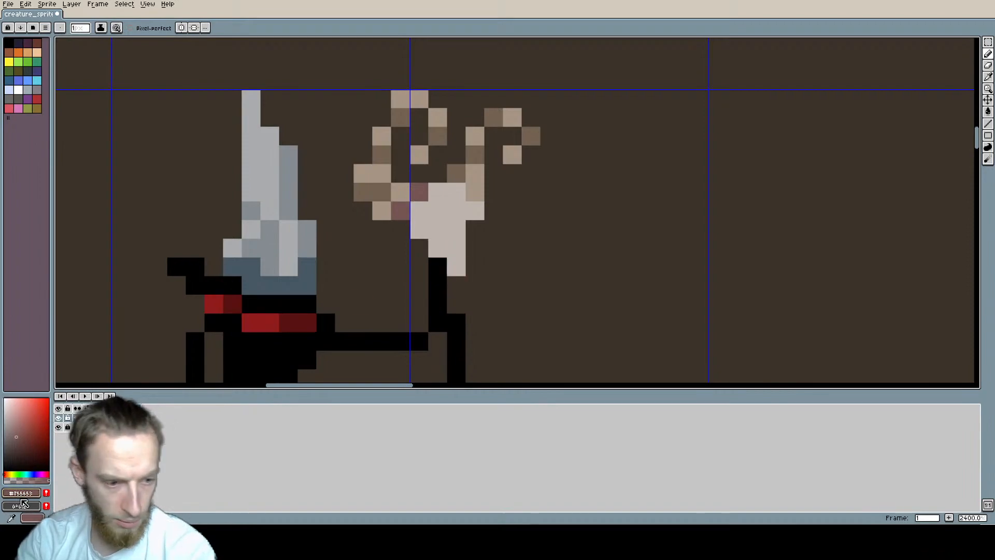
Step: Shade two pixels along the skull's lower-left edge with a translucent brown taken from the antler shading
{"action": "left_click", "coordinate": [20, 480]}
{"action": "left_click", "coordinate": [438, 248]}
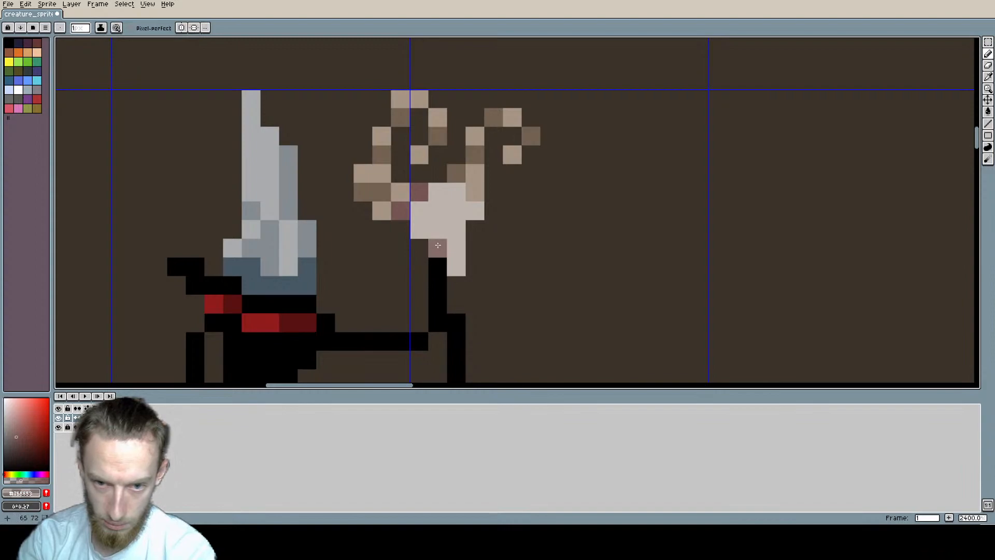
{"action": "left_click", "coordinate": [27, 475]}
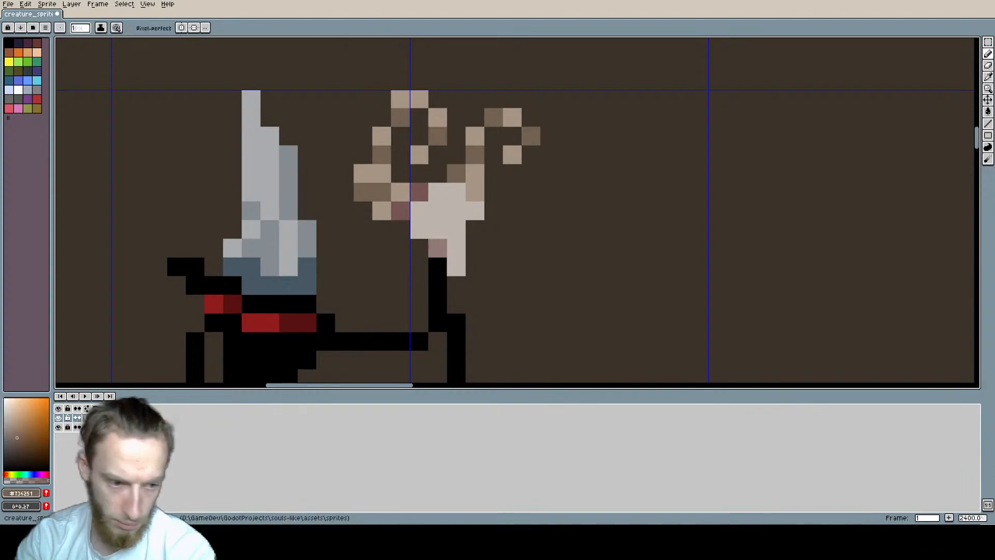
{"action": "left_click", "coordinate": [22, 480]}
{"action": "left_click", "coordinate": [439, 249]}
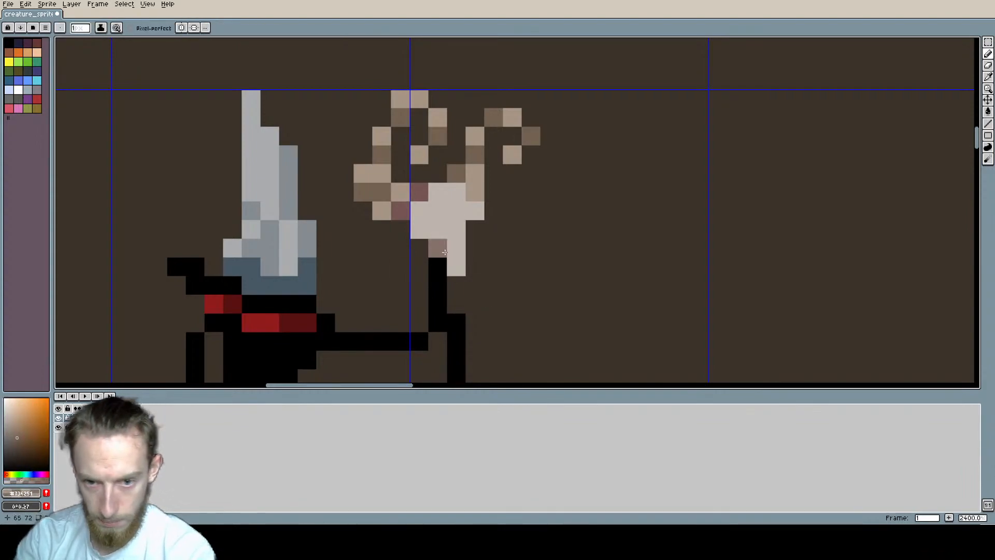
{"action": "left_click", "coordinate": [439, 252], "text": "alt"}
{"action": "left_click", "coordinate": [455, 267]}
Step: Extend the skull's right edge down from the ear to the snout using the skull's own pale grey #bdb5ad
{"action": "scroll", "coordinate": [606, 258], "scroll_direction": "down", "scroll_amount": 3}
{"action": "mouse_move", "coordinate": [607, 258]}
{"action": "middle_mouse_down"}
{"action": "mouse_move", "coordinate": [537, 210]}
{"action": "mouse_move", "coordinate": [482, 200]}
{"action": "middle_mouse_up"}
{"action": "scroll", "coordinate": [482, 200], "scroll_direction": "up", "scroll_amount": 1}
{"action": "scroll", "coordinate": [414, 180], "scroll_direction": "up", "scroll_amount": 1}
{"action": "left_click", "coordinate": [405, 198], "text": "alt"}
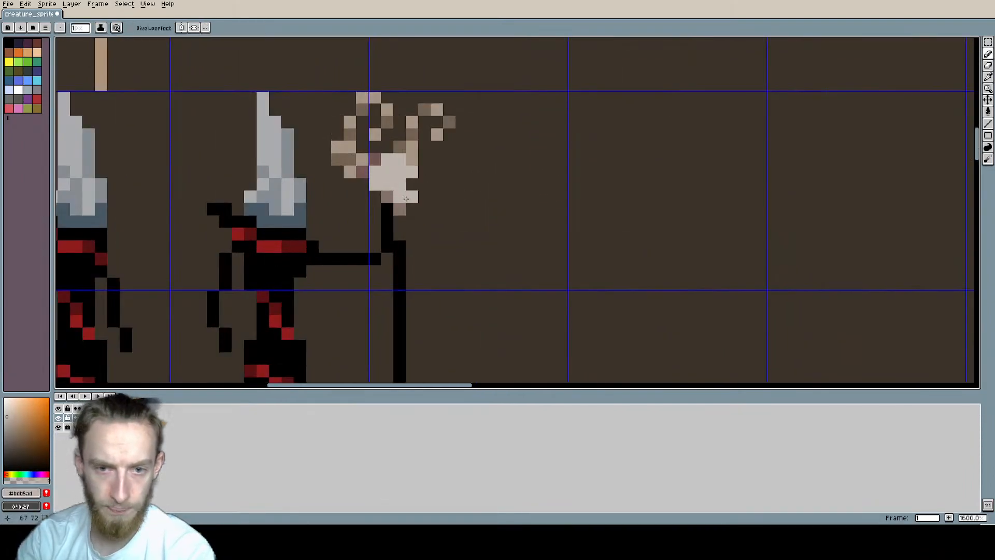
{"action": "left_click", "coordinate": [408, 209]}
{"action": "scroll", "coordinate": [492, 212], "scroll_direction": "down", "scroll_amount": 3}
{"action": "scroll", "coordinate": [489, 208], "scroll_direction": "up", "scroll_amount": 1}
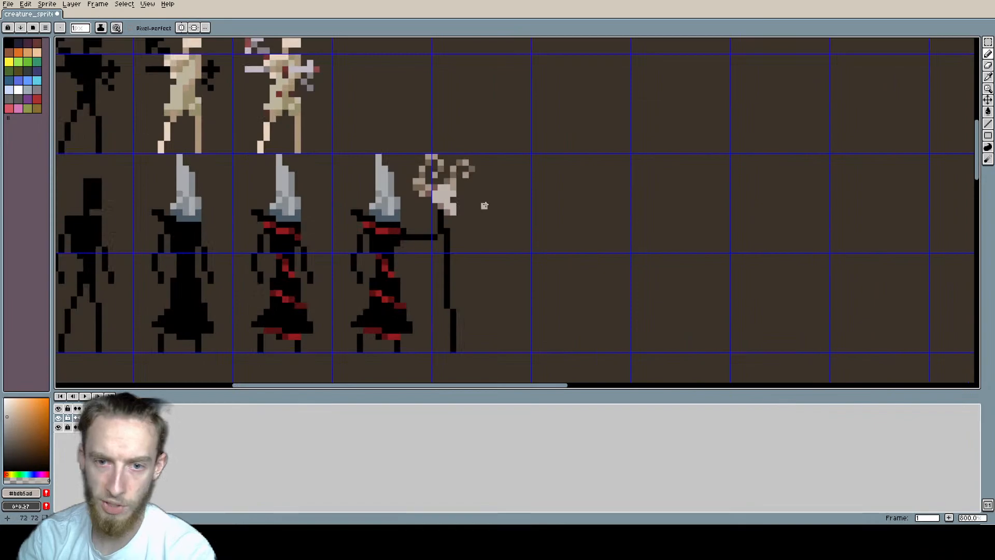
{"action": "scroll", "coordinate": [484, 206], "scroll_direction": "up", "scroll_amount": 1}
{"action": "scroll", "coordinate": [469, 201], "scroll_direction": "up", "scroll_amount": 1}
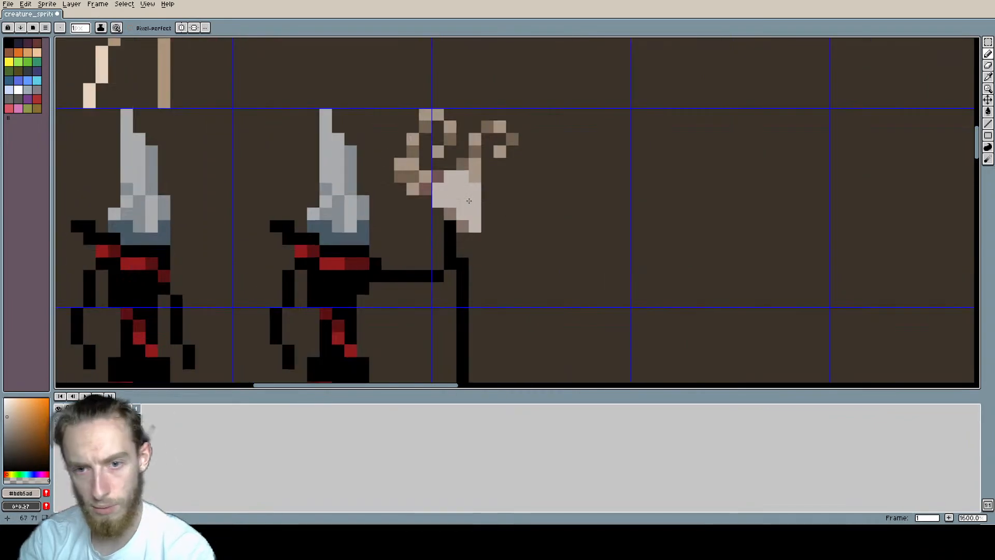
{"action": "scroll", "coordinate": [469, 201], "scroll_direction": "down", "scroll_amount": 5}
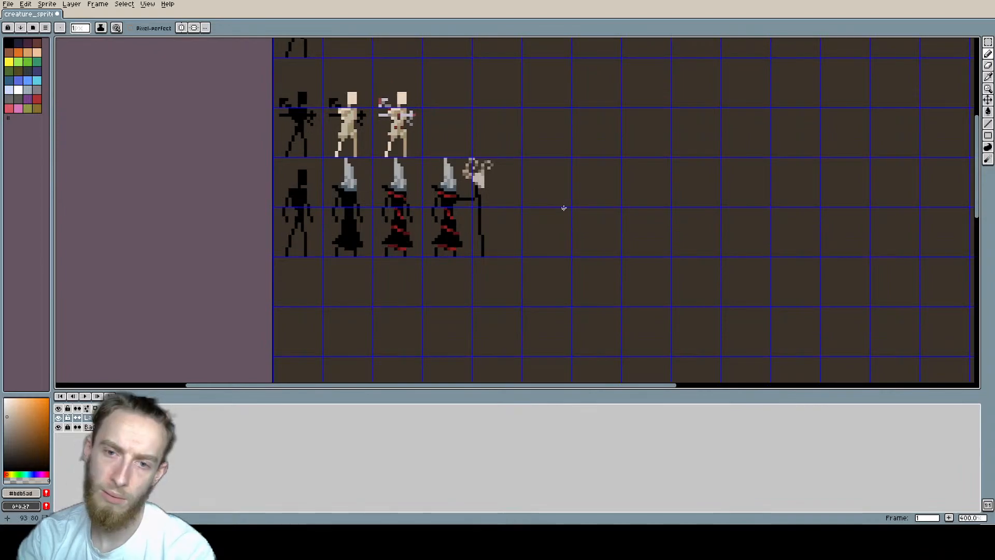
{"action": "scroll", "coordinate": [501, 206], "scroll_direction": "up", "scroll_amount": 1}
{"action": "scroll", "coordinate": [501, 207], "scroll_direction": "up", "scroll_amount": 3}
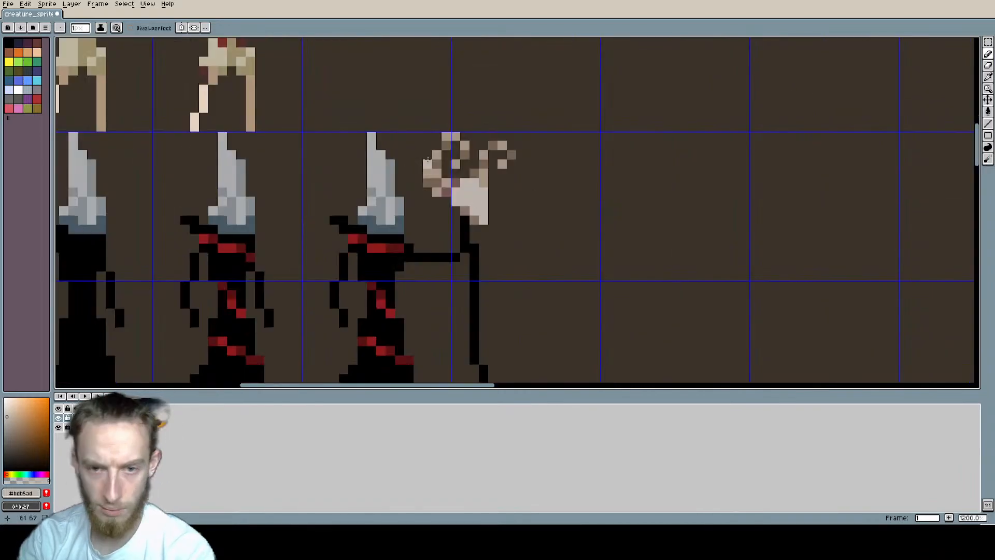
Step: Rework the outer pixels of the left antler's base with the antler's browns and save the sprite file
{"action": "key", "text": "e"}
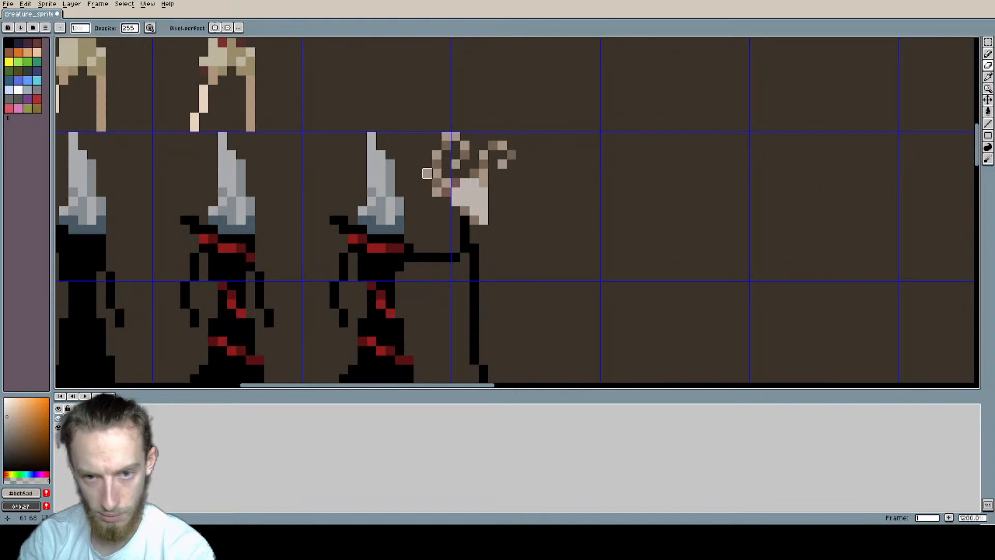
{"action": "scroll", "coordinate": [540, 192], "scroll_direction": "down", "scroll_amount": 3}
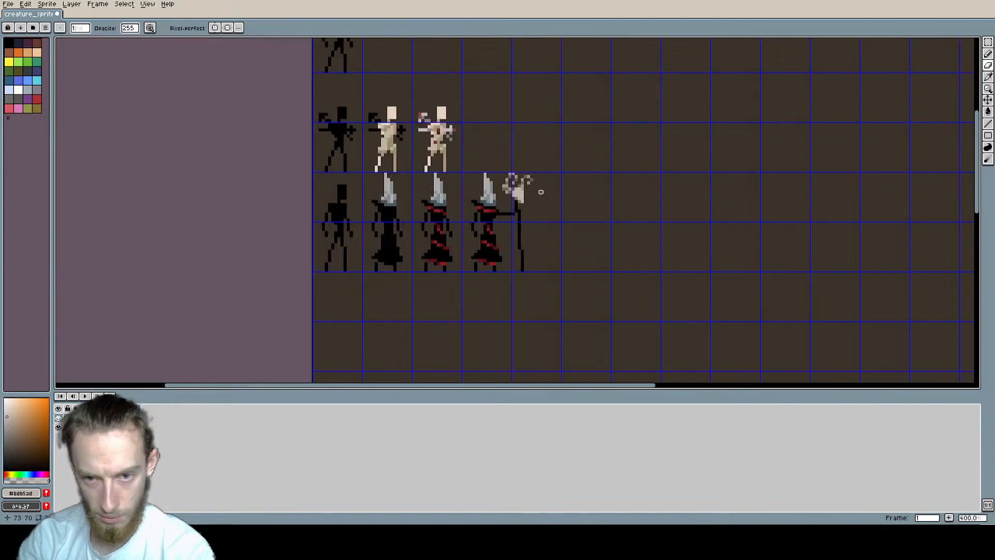
{"action": "scroll", "coordinate": [522, 190], "scroll_direction": "up", "scroll_amount": 6}
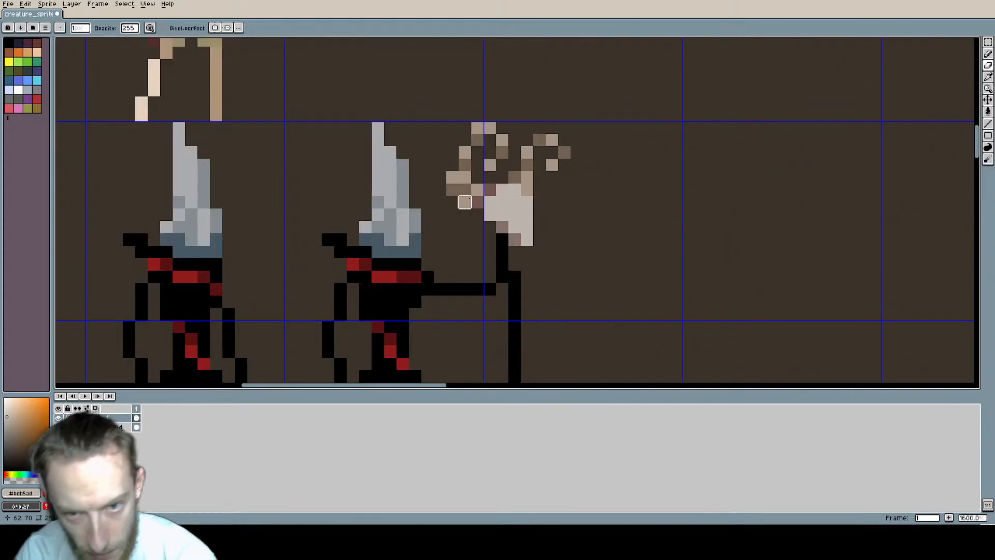
{"action": "key", "text": "i"}
{"action": "scroll", "coordinate": [456, 207], "scroll_direction": "up", "scroll_amount": 3}
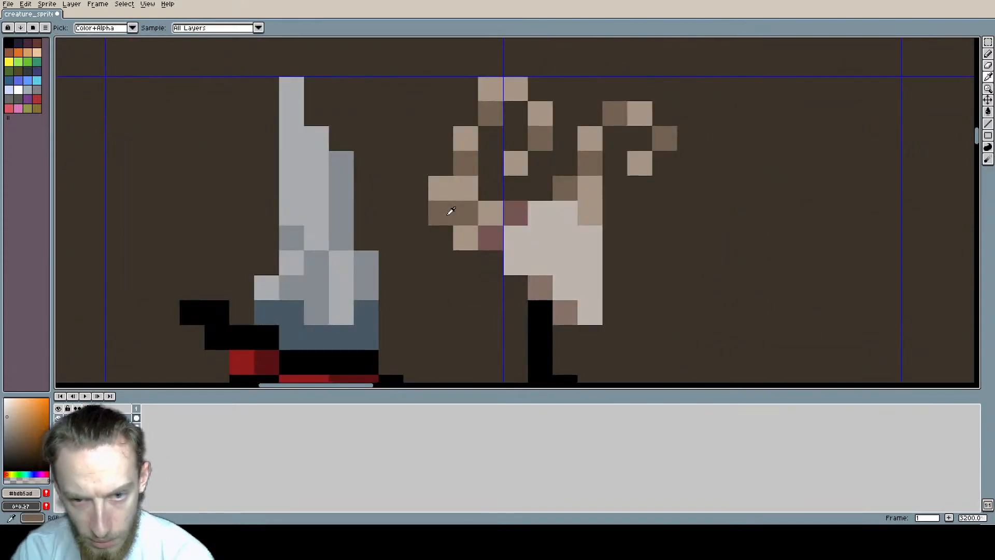
{"action": "left_click", "coordinate": [450, 211], "text": "alt"}
{"action": "left_click", "coordinate": [441, 188]}
{"action": "left_click", "coordinate": [466, 189], "text": "alt"}
{"action": "left_click", "coordinate": [441, 213]}
{"action": "scroll", "coordinate": [554, 208], "scroll_direction": "down", "scroll_amount": 7}
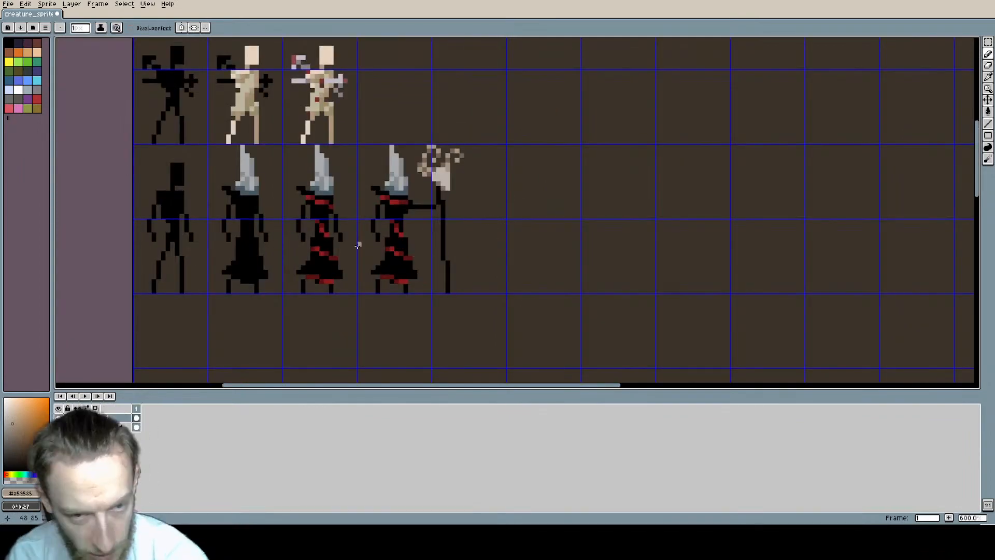
{"action": "key", "text": "ctrl+s"}
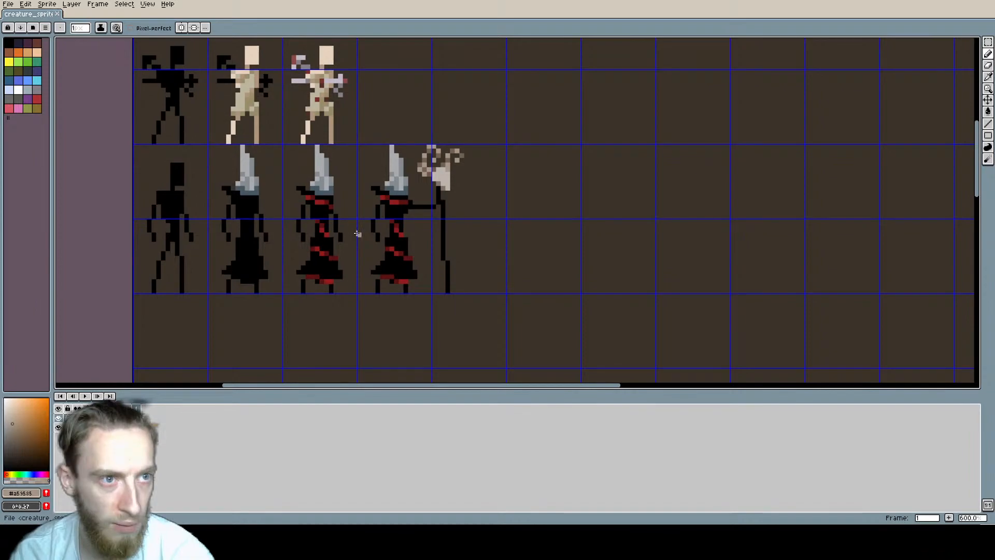
{"action": "key", "text": "i"}
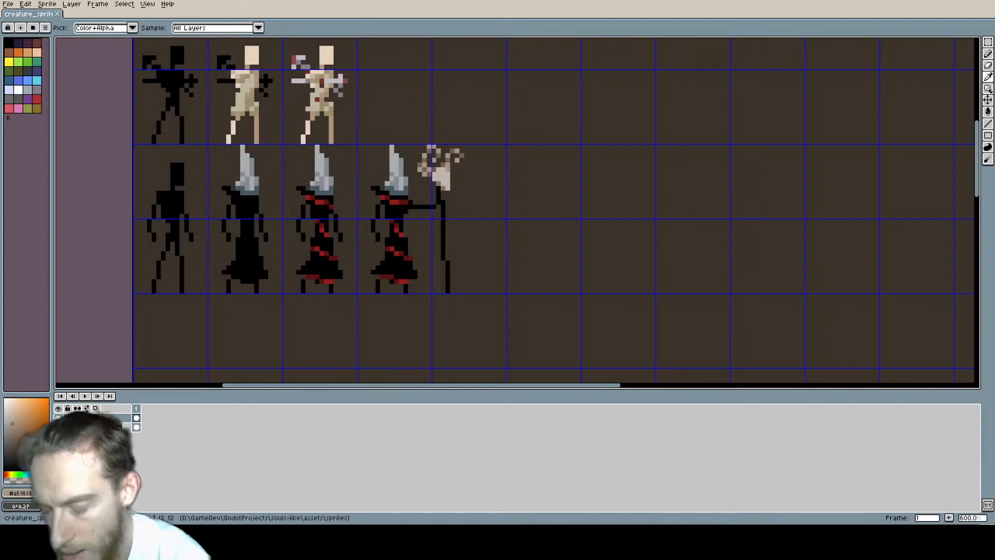
{"action": "key", "text": "b"}
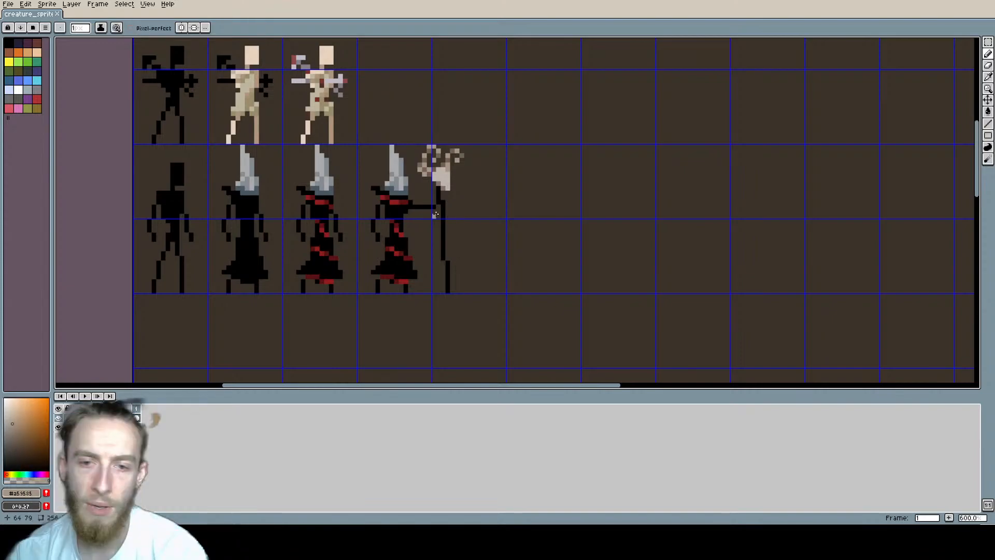
{"action": "scroll", "coordinate": [436, 214], "scroll_direction": "up", "scroll_amount": 1}
{"action": "middle_click_drag", "start_coordinate": [520, 237], "coordinate": [437, 222]}
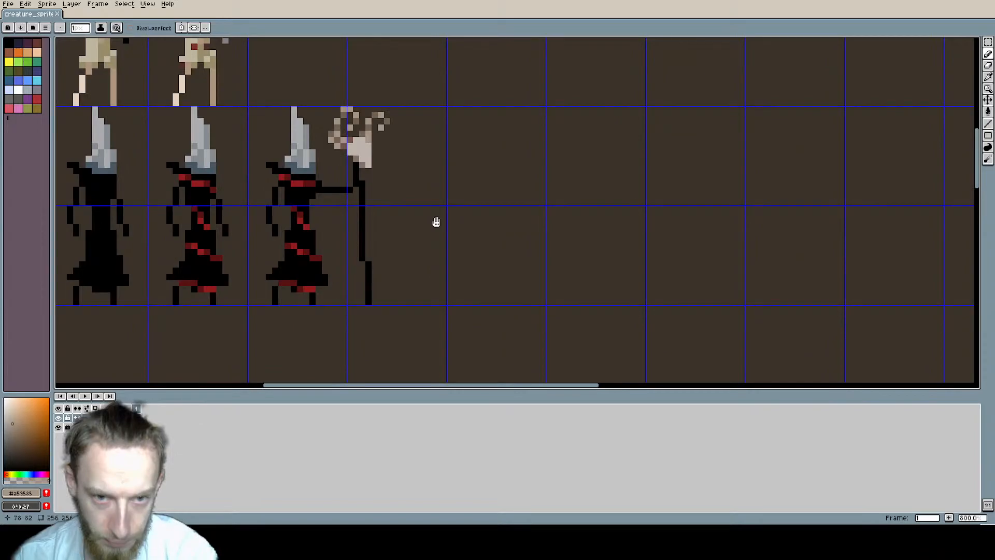
Step: Paste a copy of the staff-bearing figure one empty cell to its right and recolour its whole shaft dark reddish brown using a contiguous fill
{"action": "key", "text": "ctrl+v"}
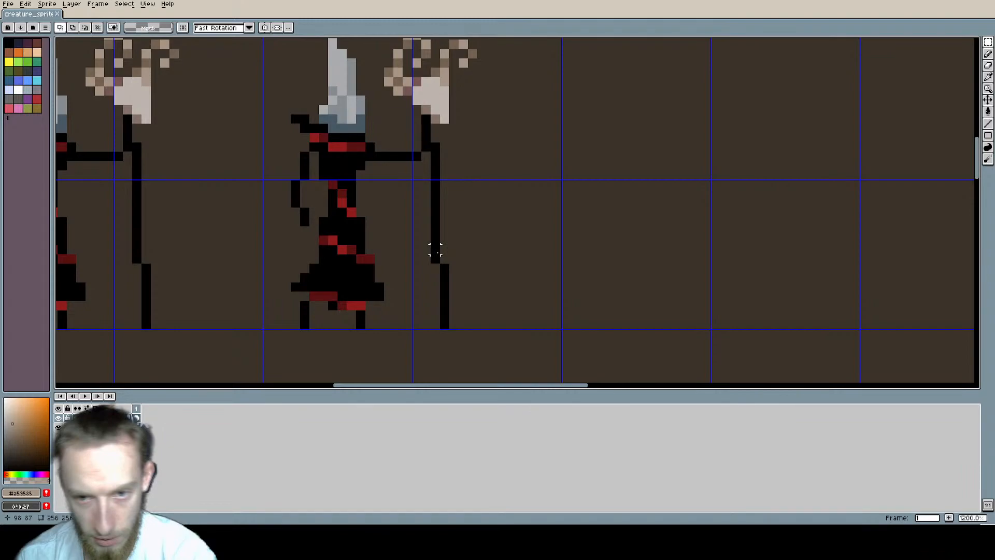
{"action": "key", "text": "b"}
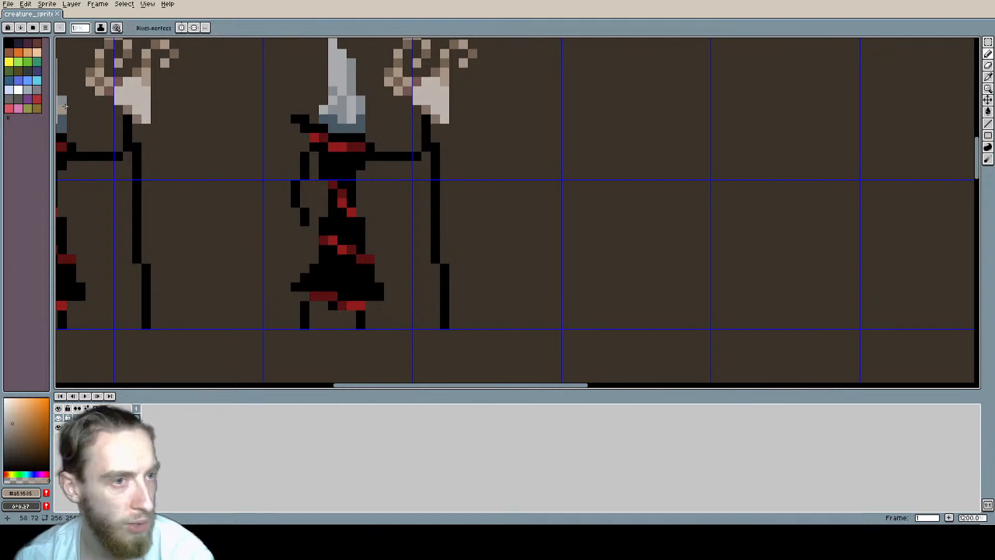
{"action": "left_click", "coordinate": [412, 143], "text": "alt"}
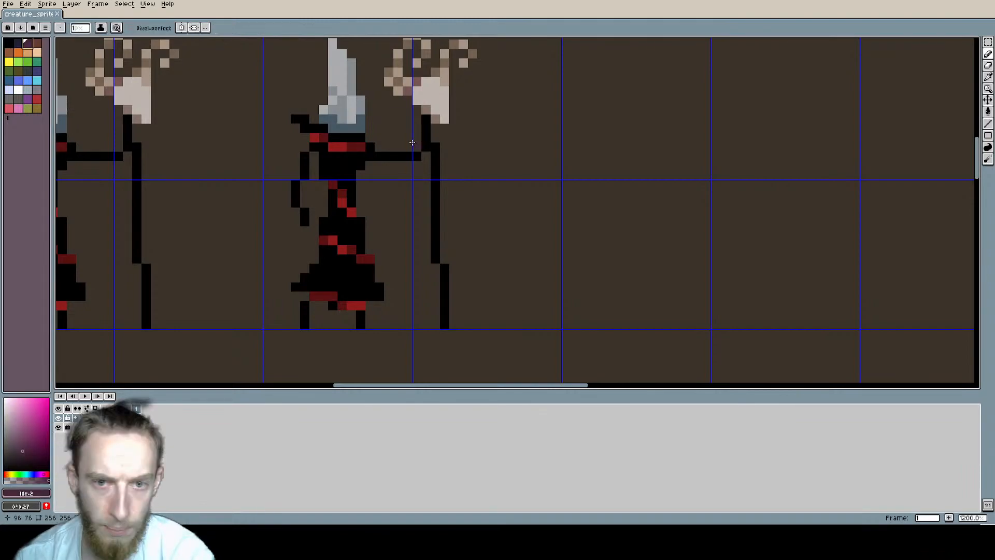
{"action": "key", "text": "bracketright"}
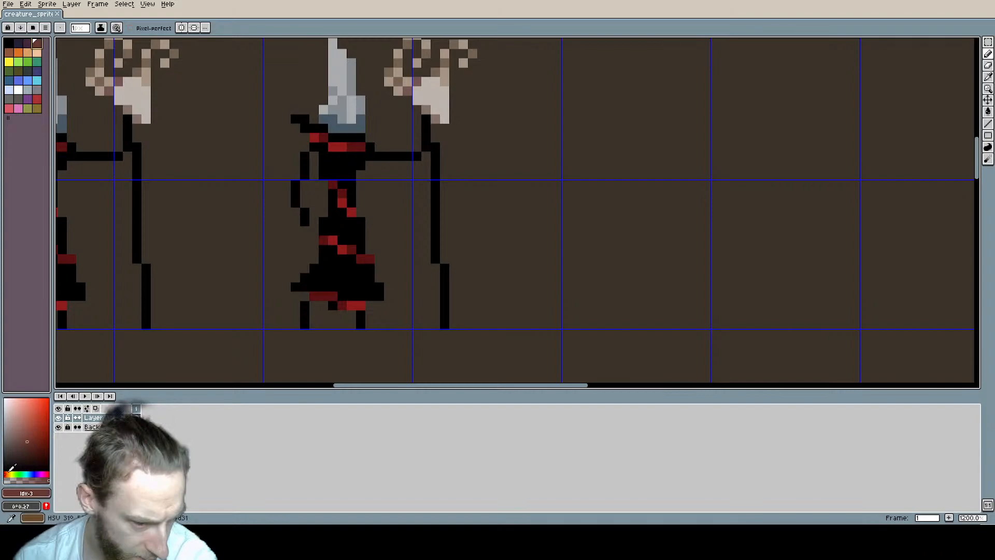
{"action": "left_click", "coordinate": [34, 445]}
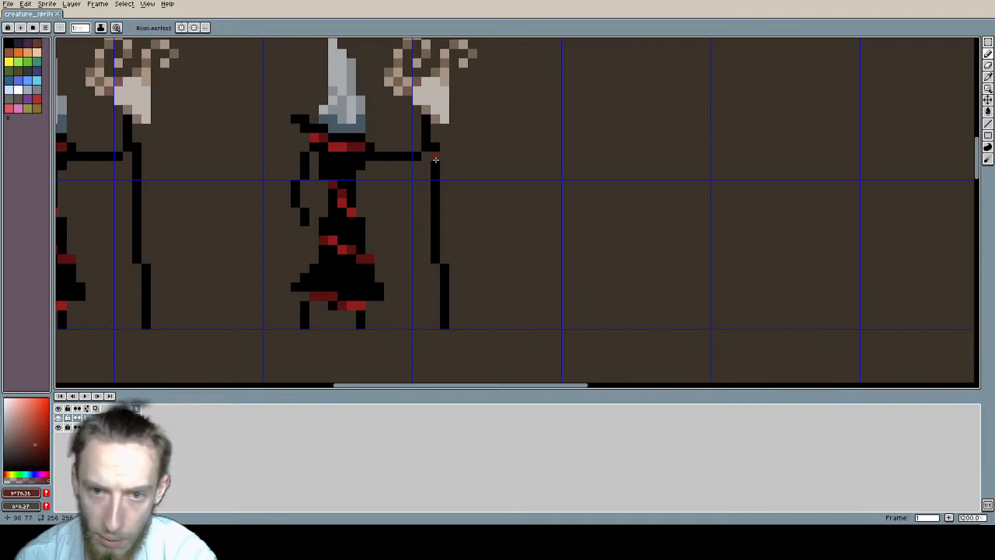
{"action": "left_click", "coordinate": [425, 122]}
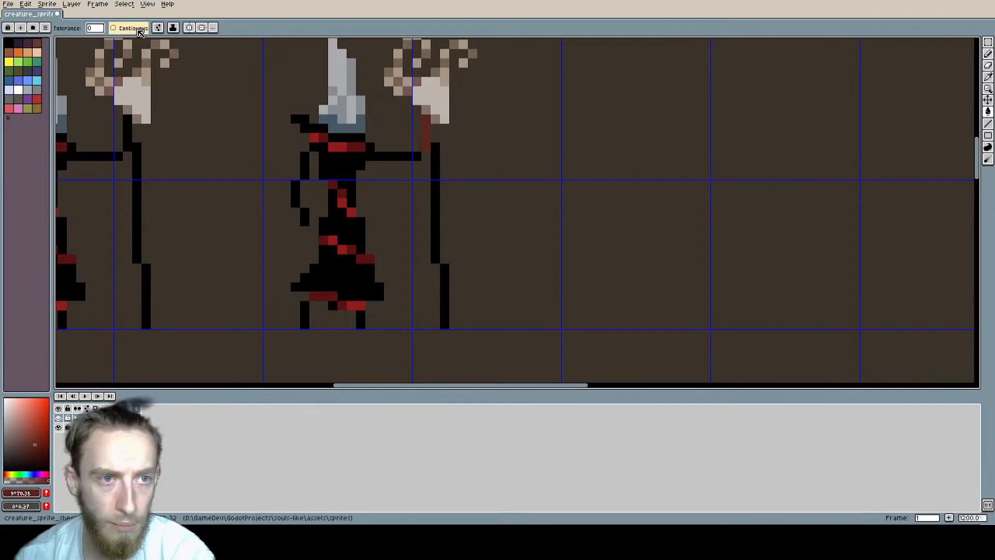
{"action": "left_click", "coordinate": [139, 29]}
{"action": "left_click", "coordinate": [435, 207]}
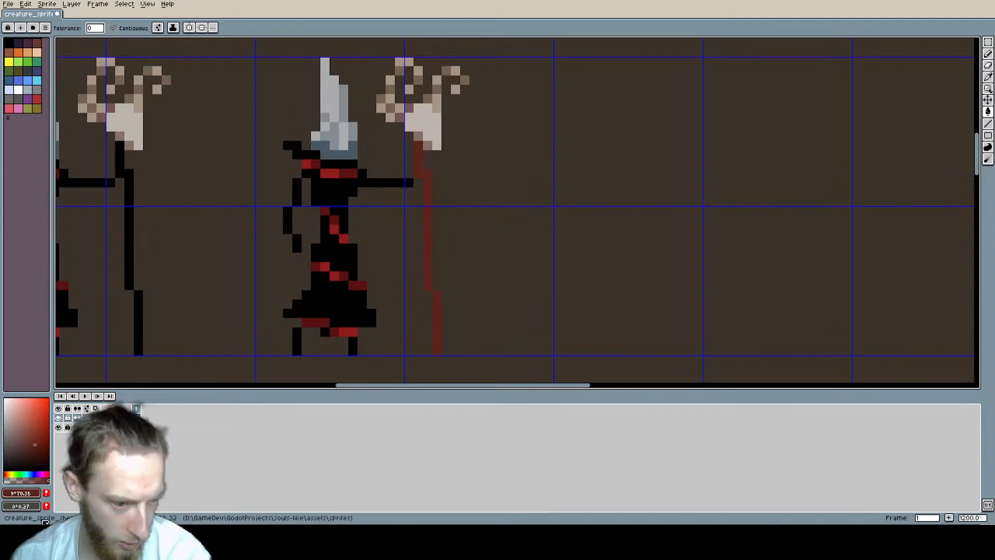
Step: Darken sections of the copied figure's shaft with a deeper red-brown and add protruding pixels on both sides to make it gnarled
{"action": "key", "text": "b"}
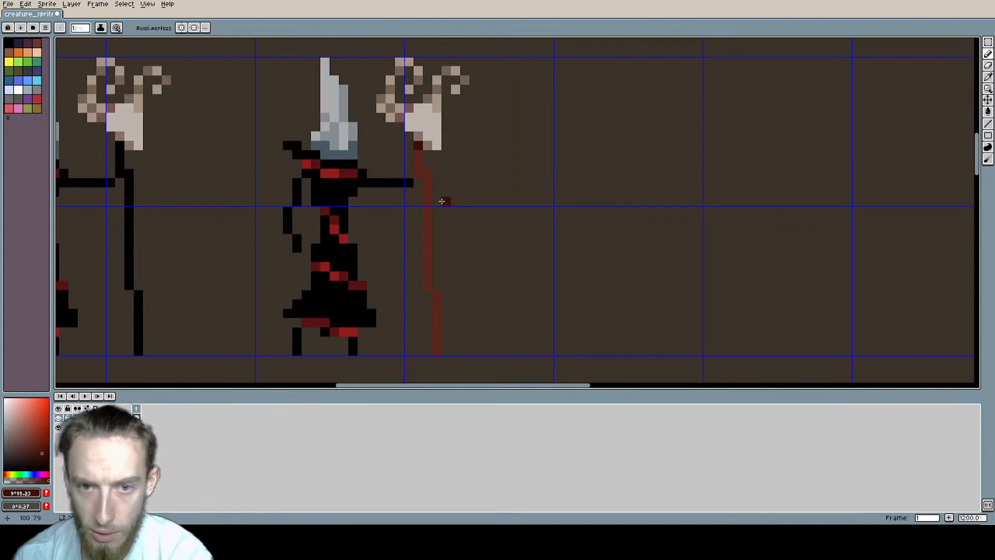
{"action": "left_click_drag", "start_coordinate": [428, 179], "coordinate": [427, 203]}
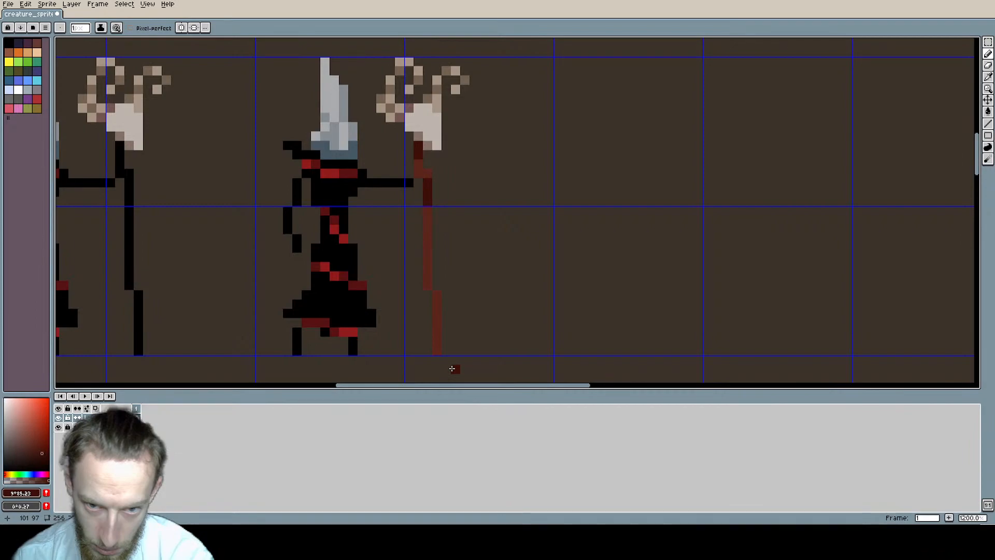
{"action": "scroll", "coordinate": [409, 298], "scroll_direction": "up", "scroll_amount": 1}
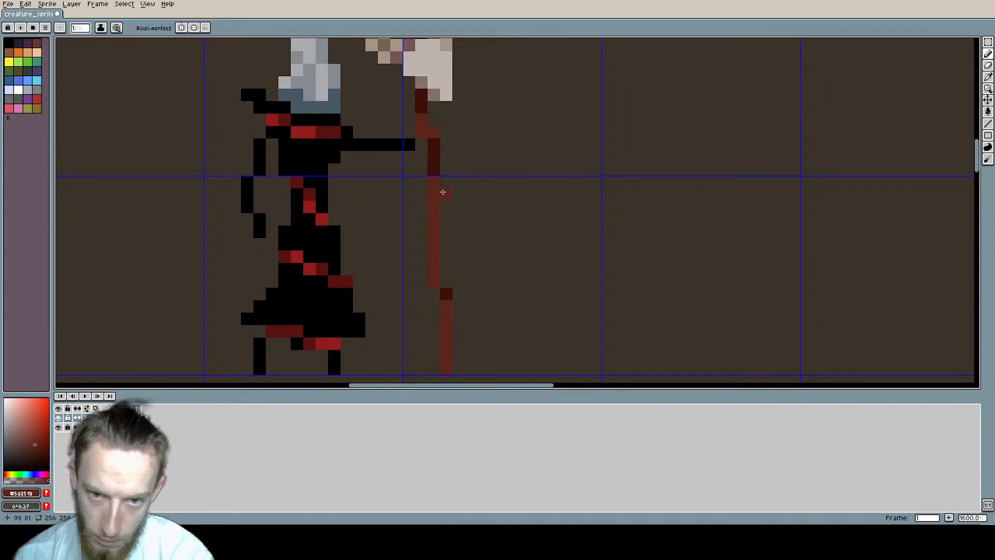
{"action": "left_click_drag", "start_coordinate": [442, 191], "coordinate": [442, 211]}
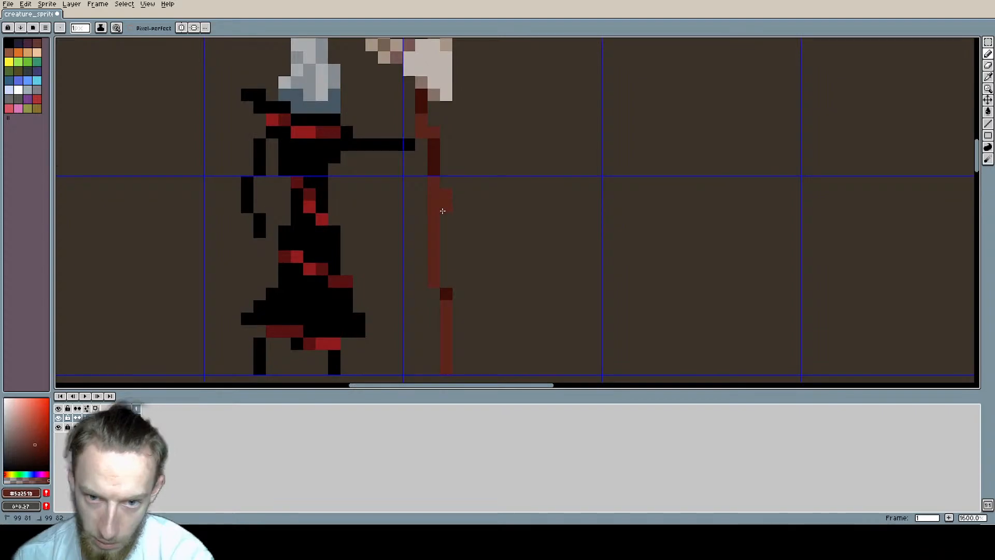
{"action": "scroll", "coordinate": [519, 252], "scroll_direction": "down", "scroll_amount": 5}
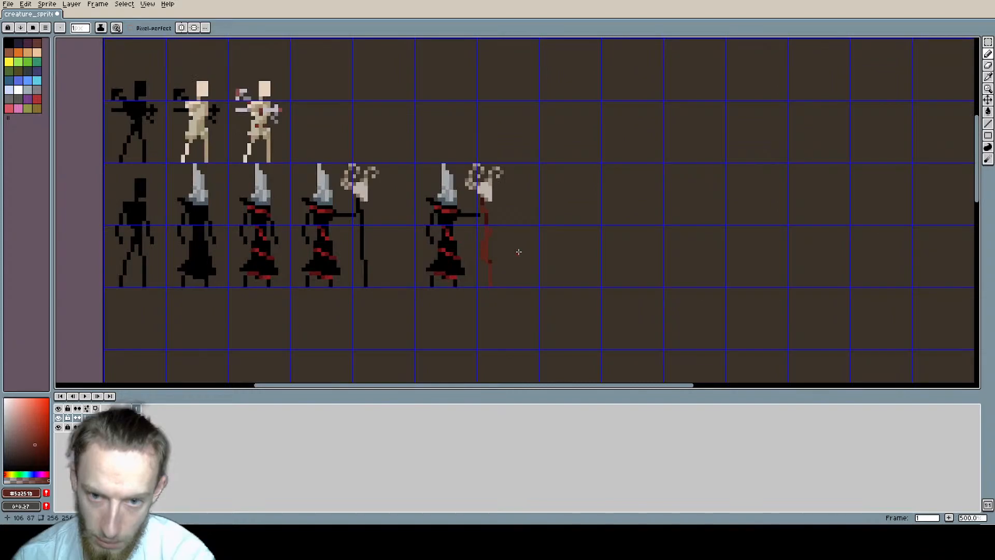
{"action": "scroll", "coordinate": [367, 261], "scroll_direction": "up", "scroll_amount": 4}
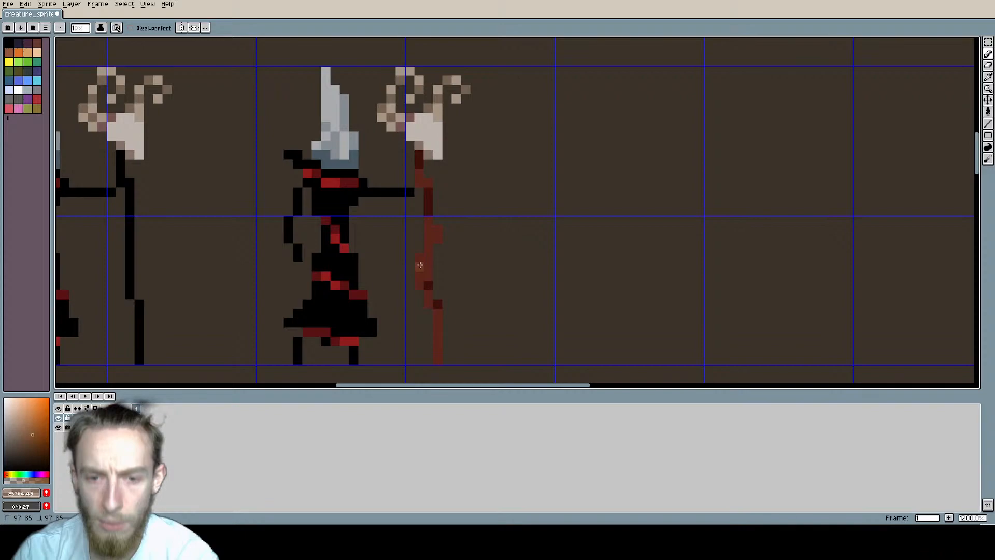
Step: Shade the gnarled shaft with lighter brown highlights on its knots and more of the darkest red-brown pixels down to its foot
{"action": "scroll", "coordinate": [420, 265], "scroll_direction": "down", "scroll_amount": 6}
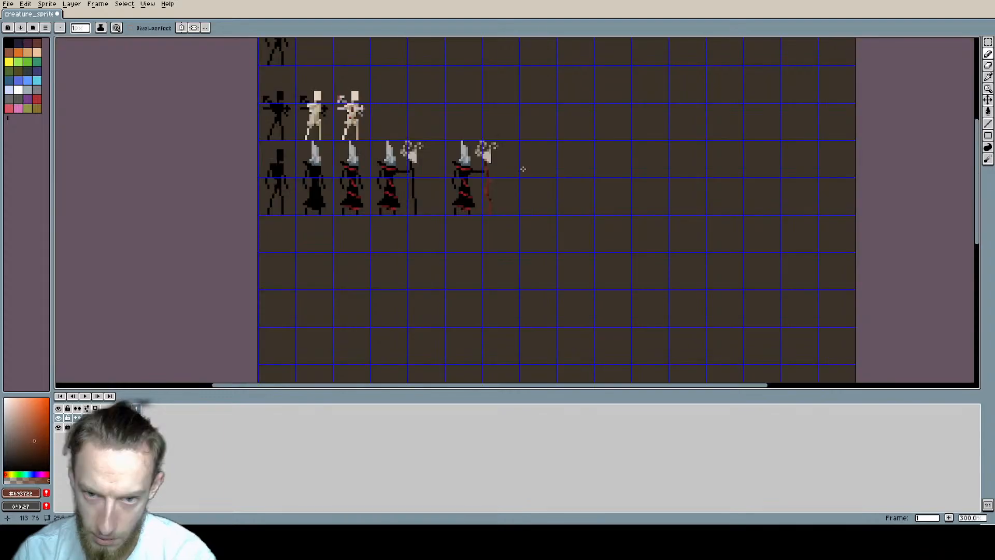
{"action": "scroll", "coordinate": [523, 169], "scroll_direction": "up", "scroll_amount": 3}
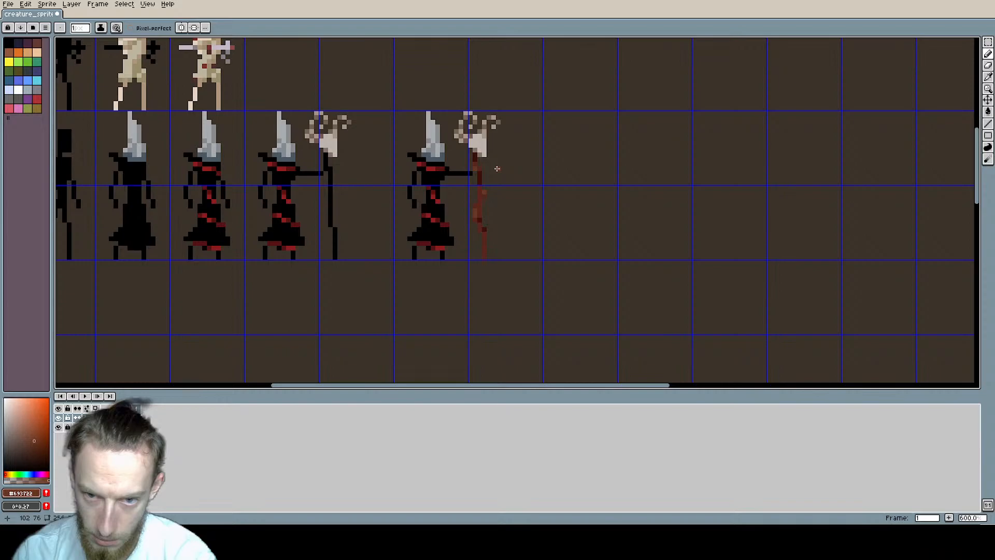
{"action": "scroll", "coordinate": [497, 169], "scroll_direction": "up", "scroll_amount": 4}
{"action": "left_click", "coordinate": [483, 210], "text": "alt"}
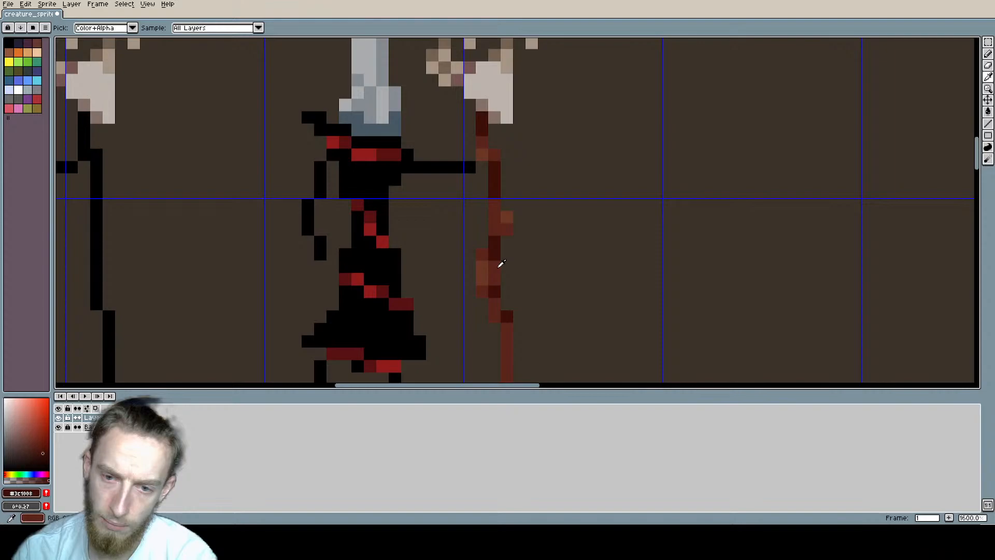
{"action": "scroll", "coordinate": [515, 267], "scroll_direction": "down", "scroll_amount": 5}
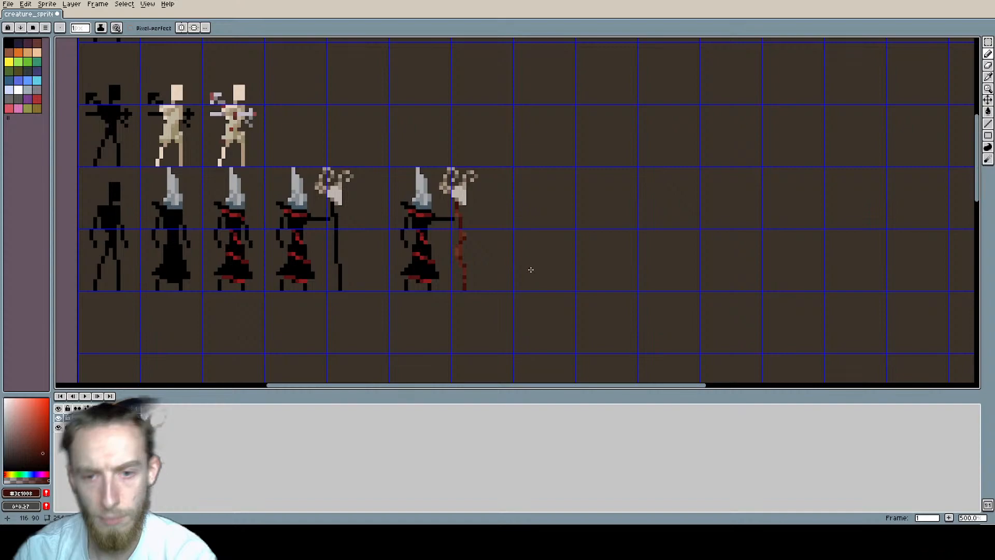
{"action": "scroll", "coordinate": [467, 273], "scroll_direction": "up", "scroll_amount": 5}
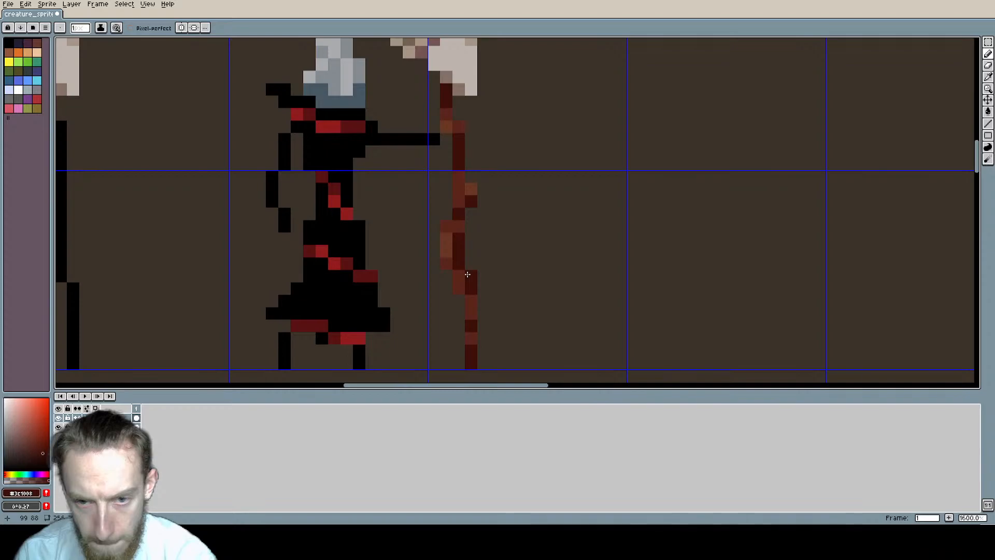
{"action": "scroll", "coordinate": [467, 274], "scroll_direction": "down", "scroll_amount": 5}
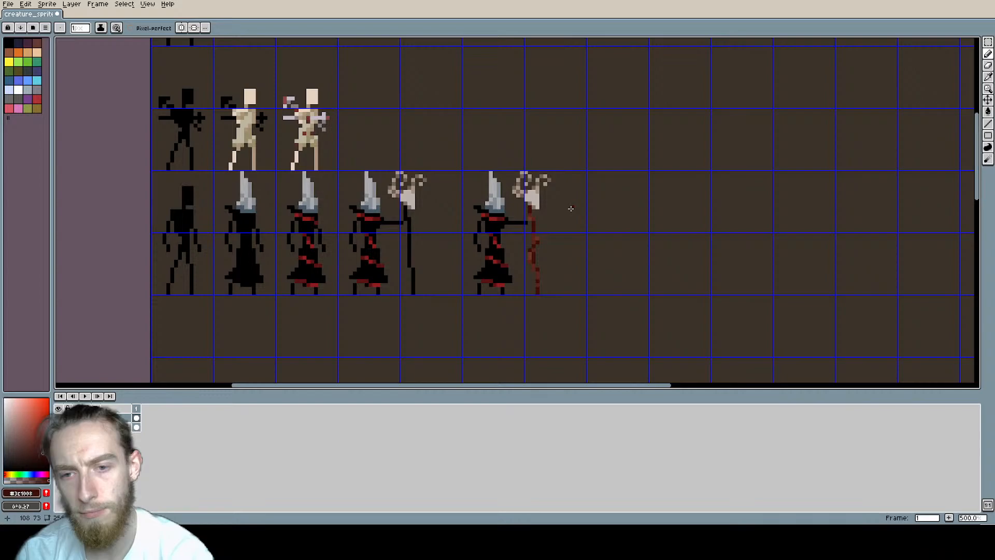
Step: Paste a separate copy of the antlered skull staff and draw it a straight black shaft with a small crosspiece near the foot and a hooked prong below the skull
{"action": "middle_click_drag", "start_coordinate": [570, 208], "coordinate": [430, 180]}
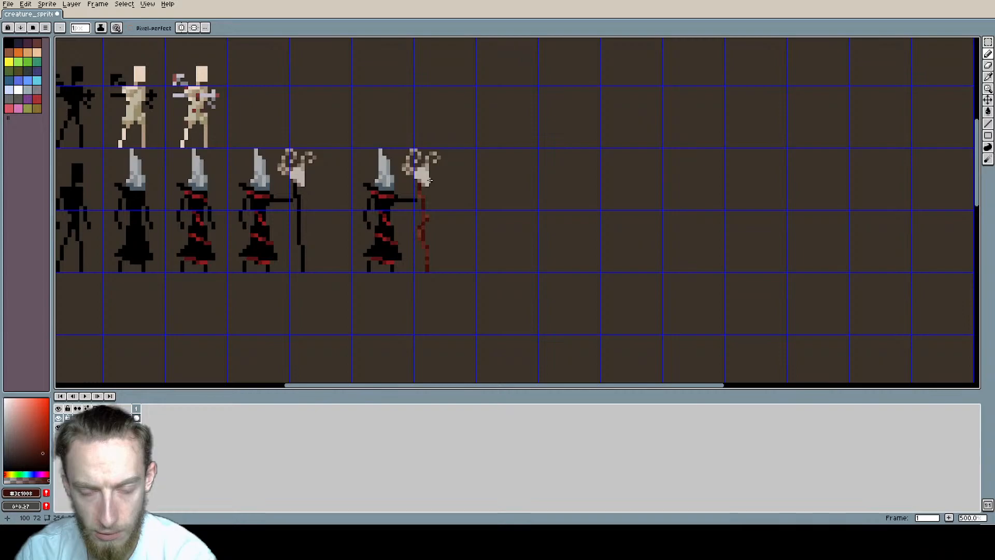
{"action": "scroll", "coordinate": [430, 180], "scroll_direction": "up", "scroll_amount": 2}
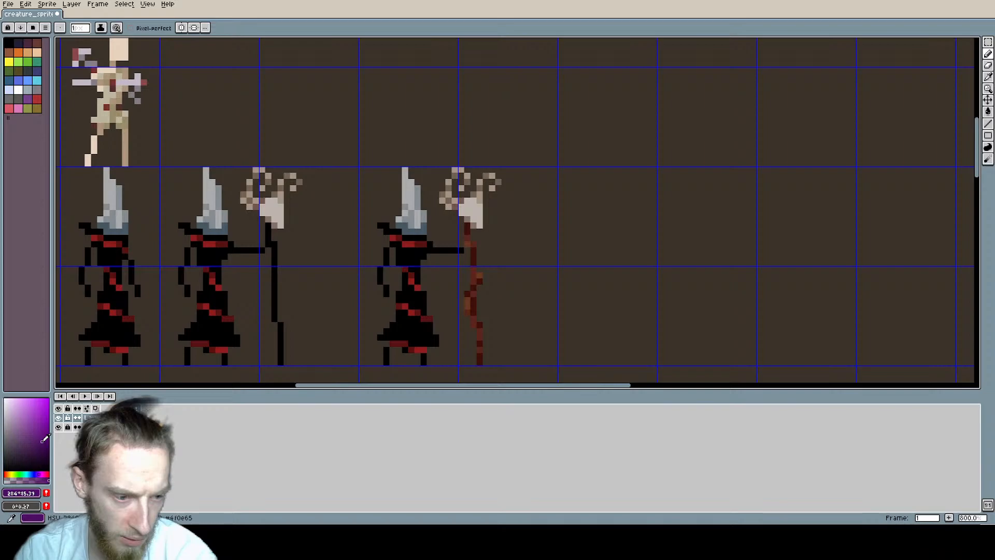
{"action": "scroll", "coordinate": [327, 201], "scroll_direction": "down", "scroll_amount": 2}
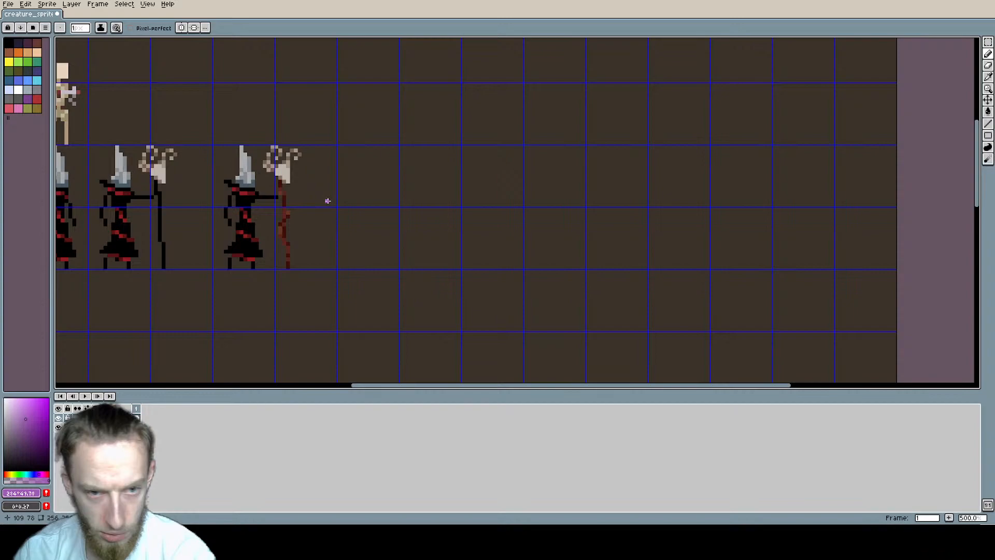
{"action": "scroll", "coordinate": [350, 201], "scroll_direction": "left", "scroll_amount": 2}
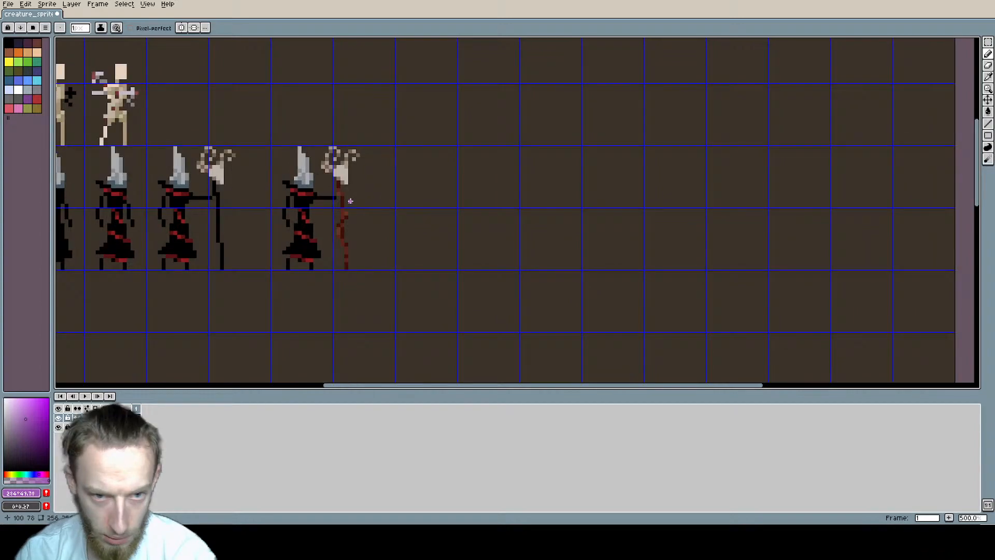
{"action": "key", "text": "ctrl+v"}
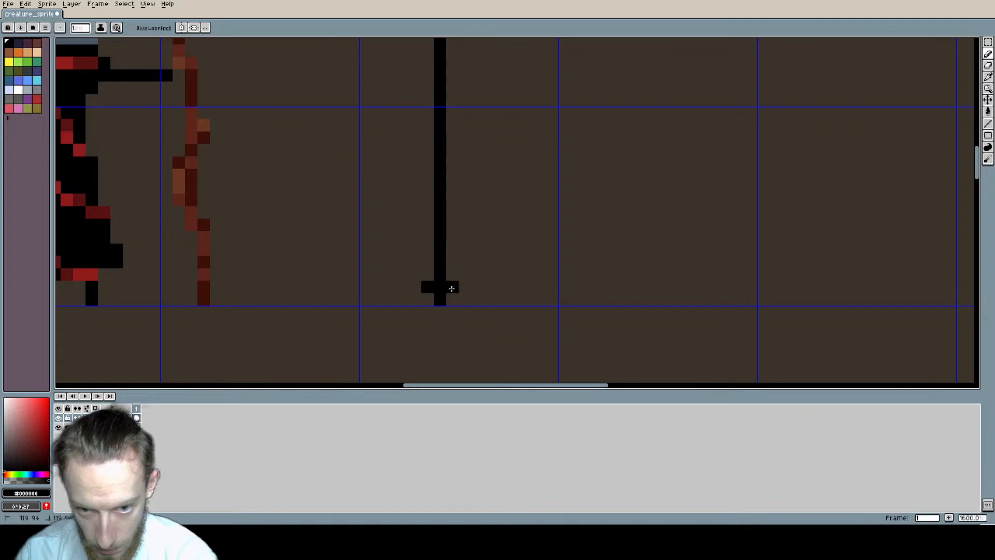
{"action": "scroll", "coordinate": [438, 206], "scroll_direction": "down", "scroll_amount": 1}
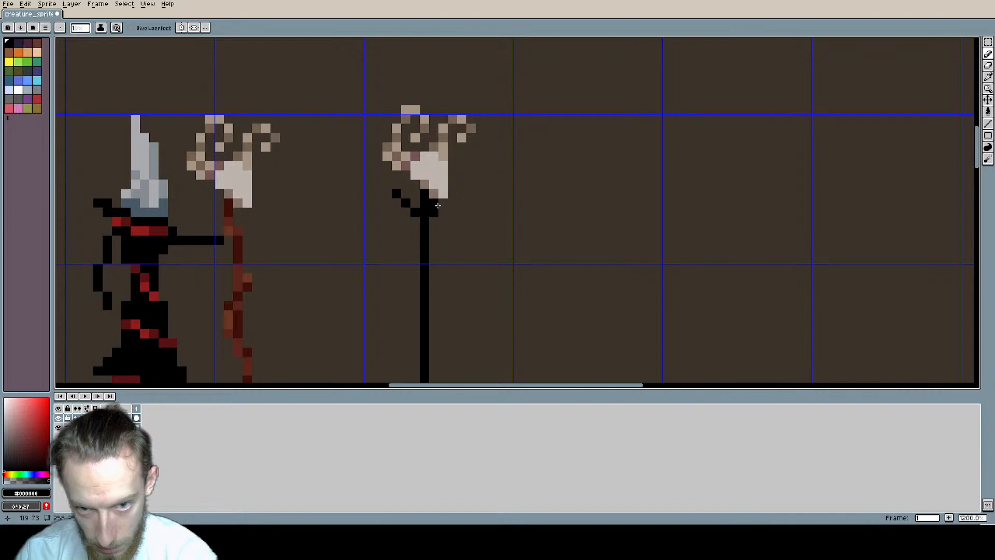
{"action": "scroll", "coordinate": [437, 206], "scroll_direction": "down", "scroll_amount": 4}
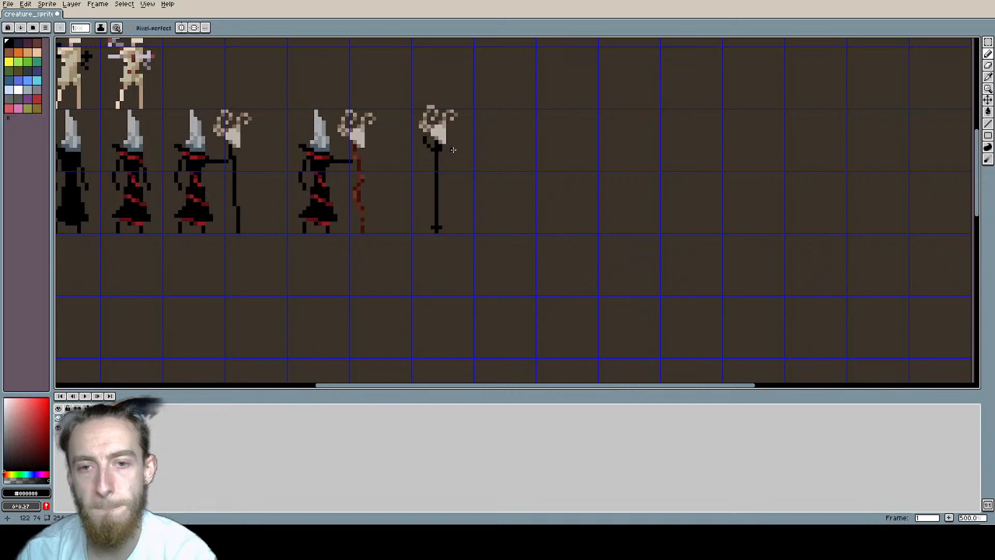
Step: Select the separate staff's antlered skull and move it down one pixel
{"action": "key", "text": "m"}
{"action": "middle_click_drag", "start_coordinate": [453, 150], "coordinate": [515, 185]}
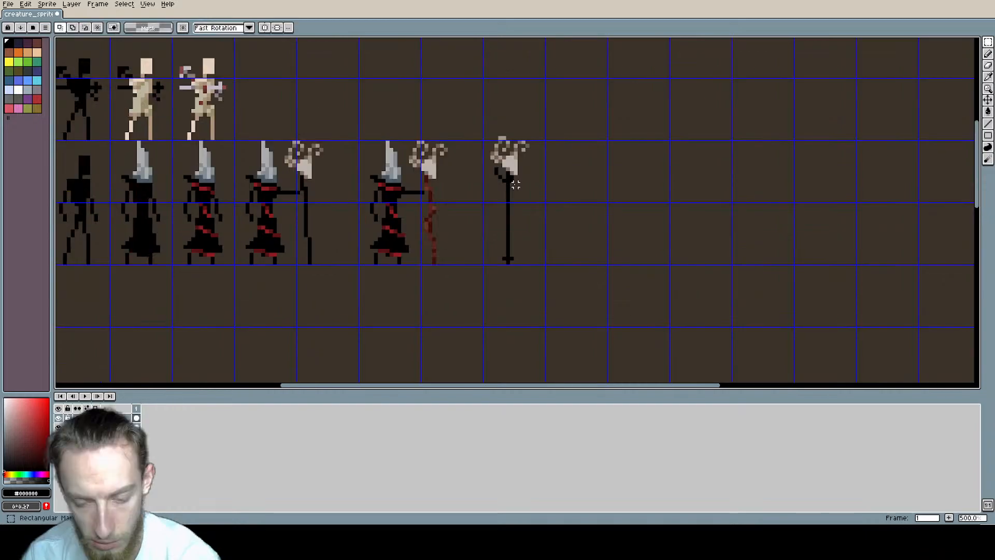
{"action": "left_click_drag", "start_coordinate": [485, 130], "coordinate": [578, 205]}
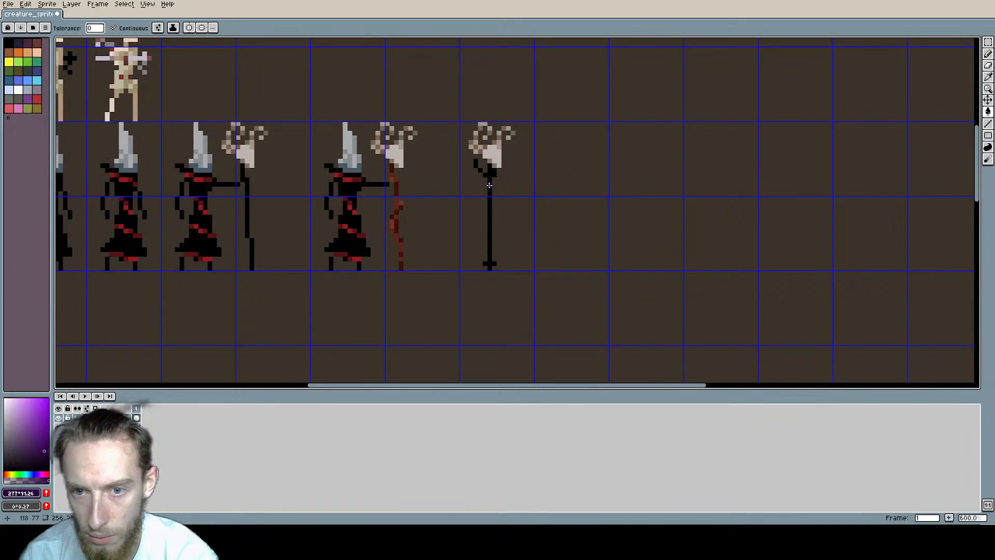
Step: Fill the straight shaft with dark purple and shade its neck and upper part with a darker purple
{"action": "left_click", "coordinate": [489, 185]}
{"action": "scroll", "coordinate": [490, 185], "scroll_direction": "up", "scroll_amount": 1}
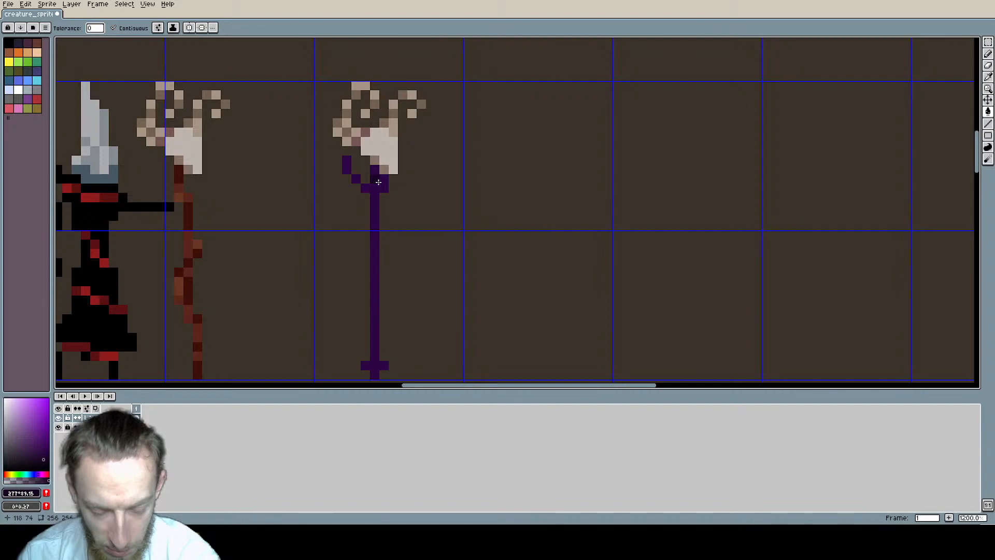
{"action": "key", "text": "b"}
{"action": "left_click_drag", "start_coordinate": [378, 182], "coordinate": [377, 260]}
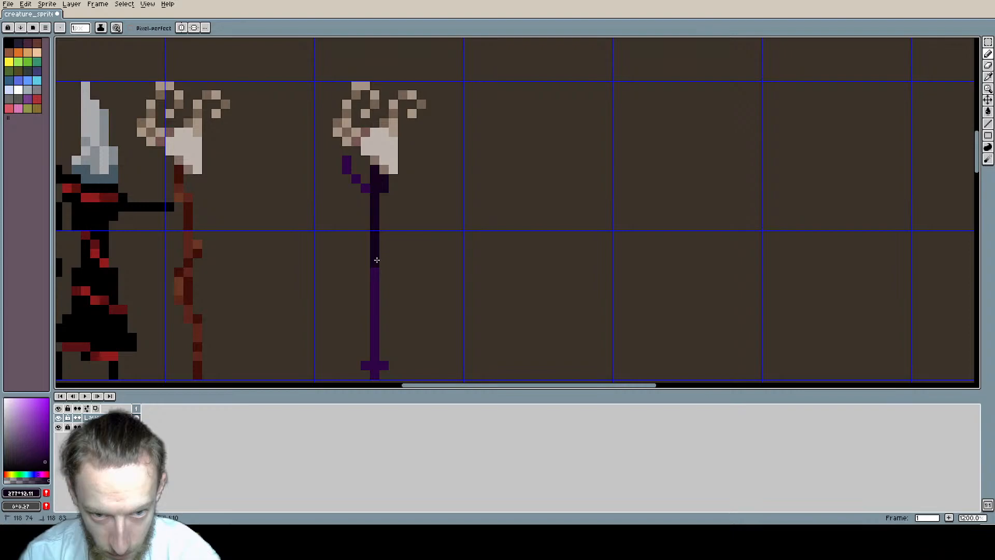
{"action": "scroll", "coordinate": [494, 227], "scroll_direction": "down", "scroll_amount": 4}
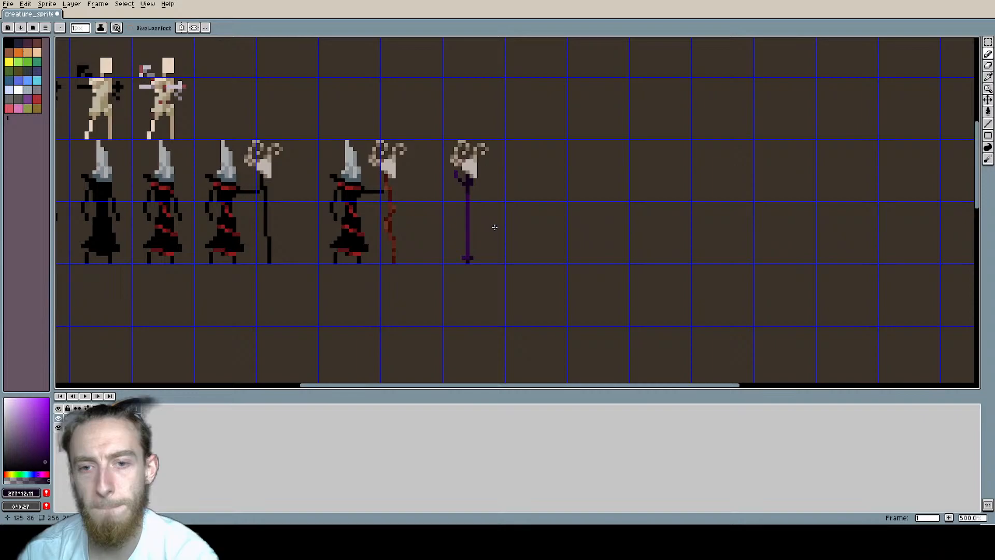
Step: Erase the first staff-bearer's black staff, then give that figure the gnarled red-brown staff and the copied figure the straight purple one
{"action": "left_click_drag", "start_coordinate": [416, 292], "coordinate": [410, 131]}
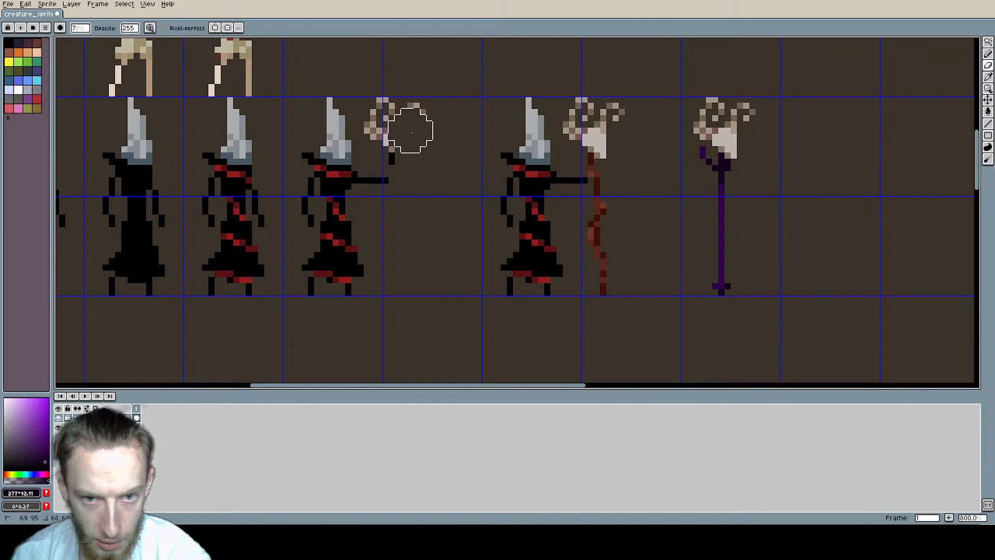
{"action": "key", "text": "m"}
{"action": "scroll", "coordinate": [680, 189], "scroll_direction": "down", "scroll_amount": 5}
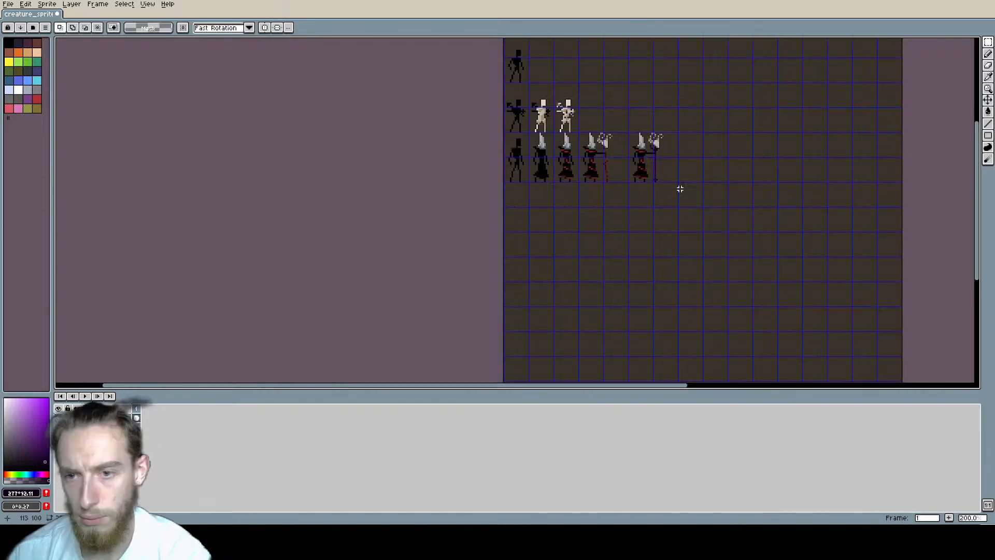
{"action": "middle_click_drag", "start_coordinate": [679, 188], "coordinate": [637, 196]}
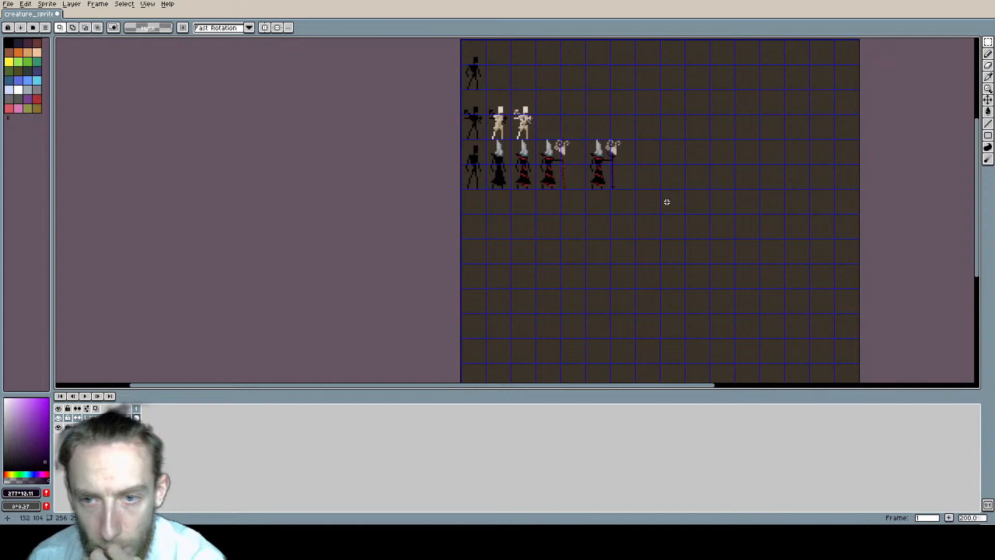
Step: Save the sprite sheet
{"action": "key", "text": "ctrl+s"}
{"action": "scroll", "coordinate": [580, 174], "scroll_direction": "up", "scroll_amount": 1}
{"action": "middle_click_drag", "start_coordinate": [580, 174], "coordinate": [507, 239]}
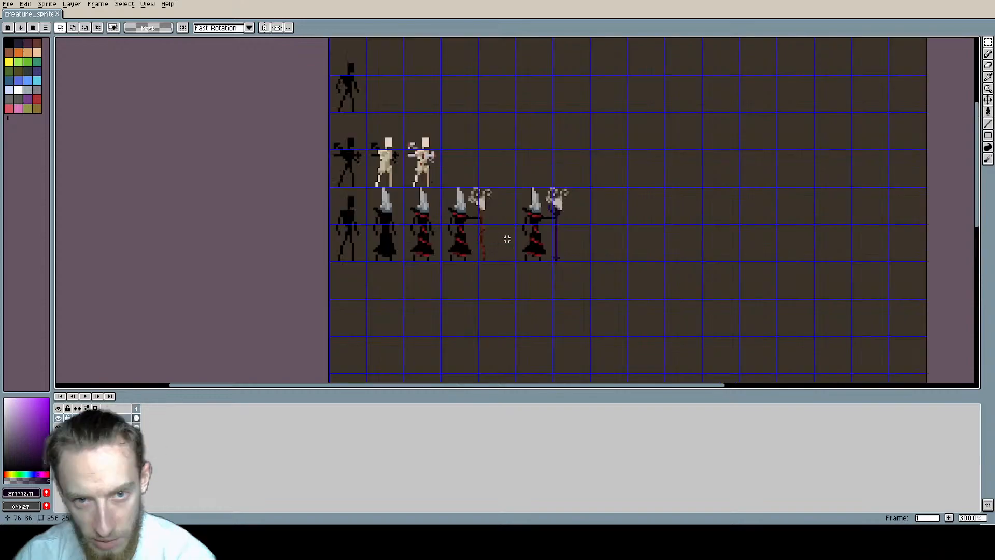
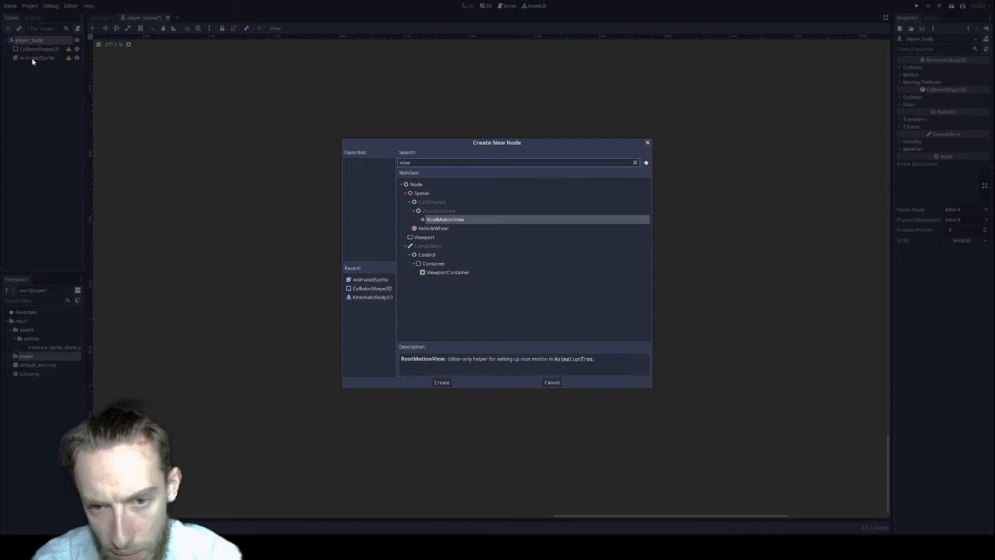
Step: Add a Viewport node to the player scene as the parent of the AnimatedSprite
{"action": "key", "text": "Down"}
{"action": "key", "text": "Down"}
{"action": "key", "text": "Return"}
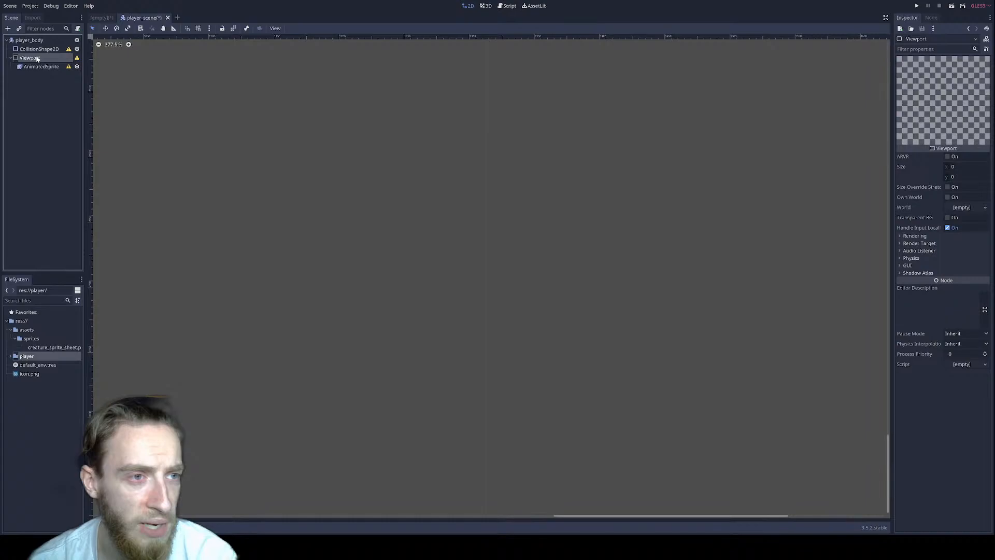
Step: Examine the Viewport node's size, rendering and render target settings
{"action": "left_click", "coordinate": [960, 166]}
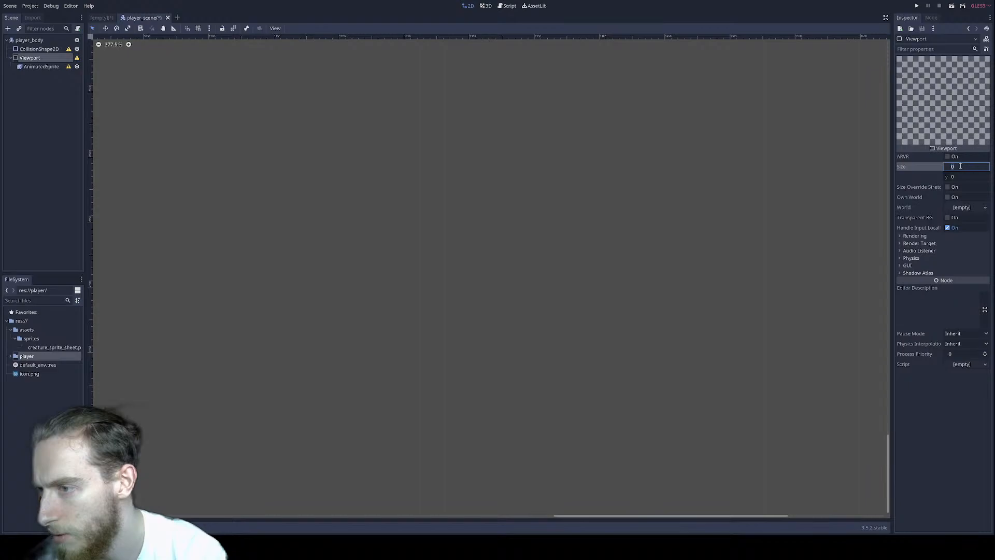
{"action": "left_click", "coordinate": [915, 235]}
{"action": "left_click", "coordinate": [919, 343]}
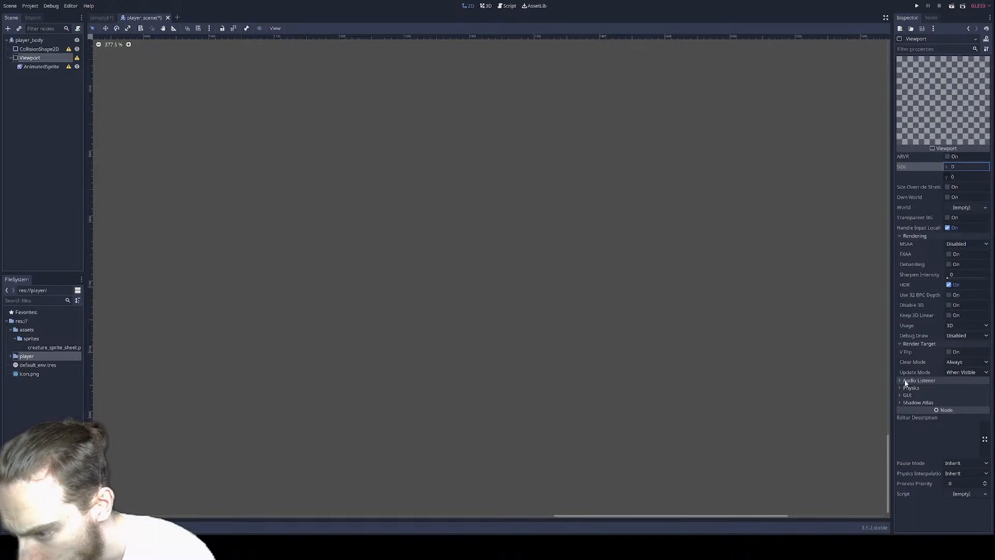
{"action": "right_click", "coordinate": [32, 58]}
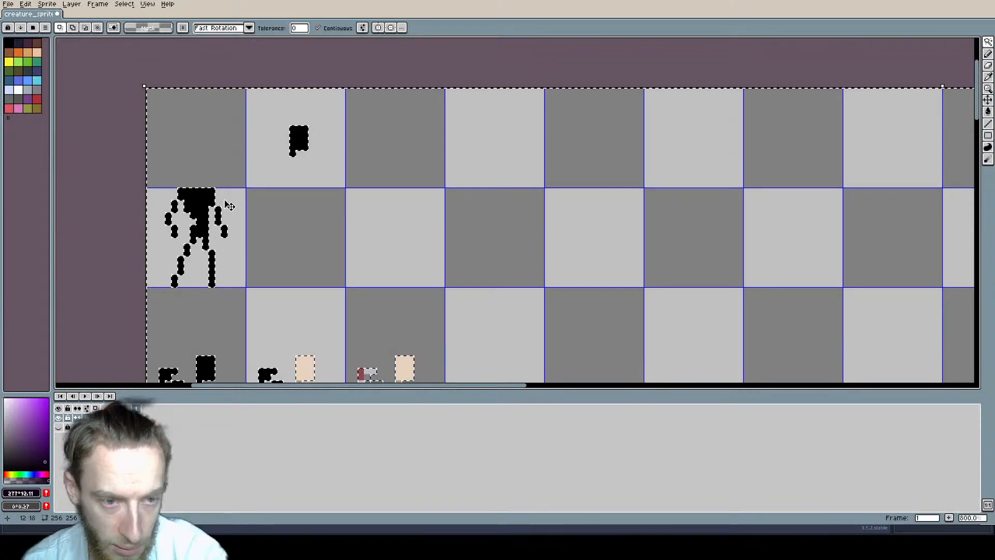
Step: In the Aseprite sprite sheet, undo the last edit and move the selected limb piece into place on the assembled black figure
{"action": "key", "text": "ctrl+z"}
{"action": "key", "text": "m"}
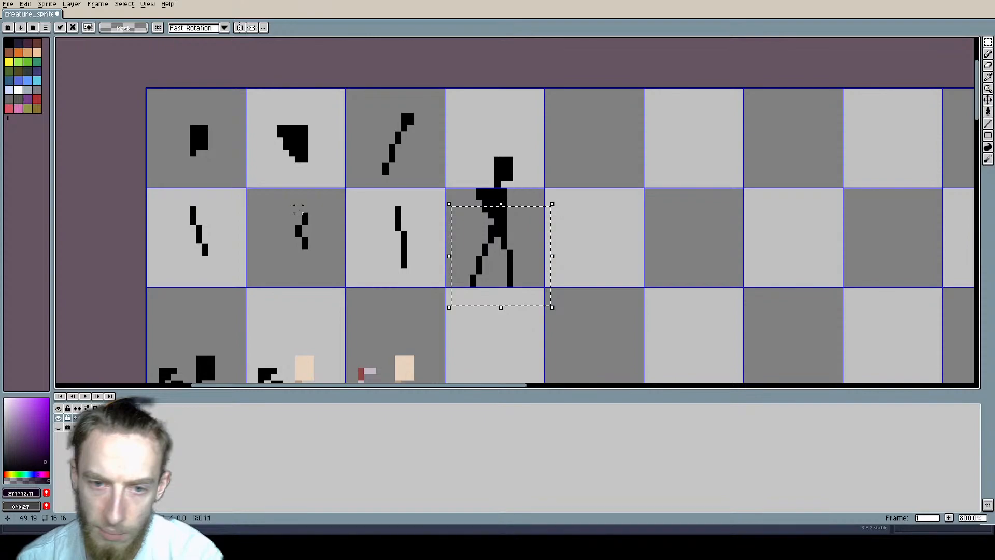
{"action": "left_click_drag", "start_coordinate": [525, 266], "coordinate": [538, 235]}
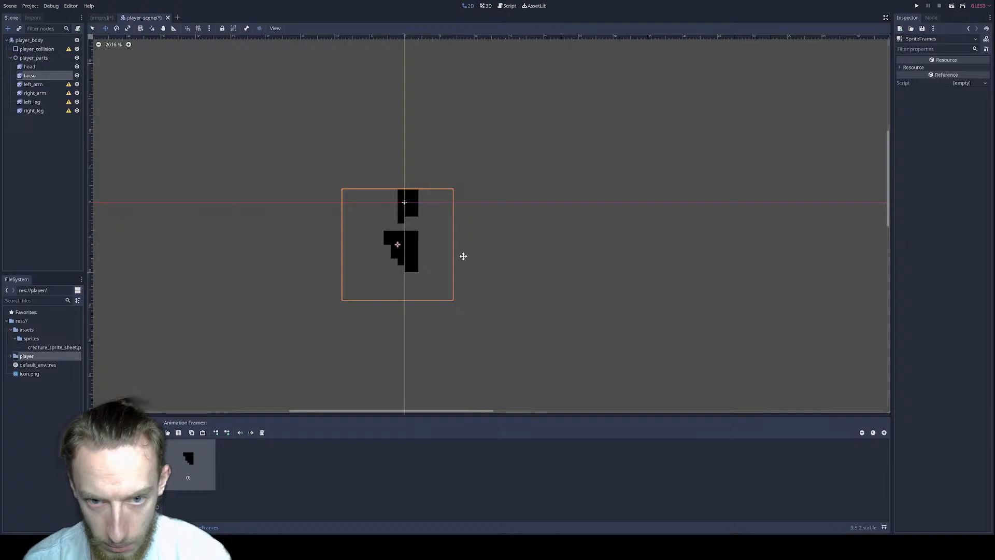
Step: Reorder the scene tree so that player_collision sits below player_parts, then select the left_arm sprite
{"action": "left_click", "coordinate": [33, 84]}
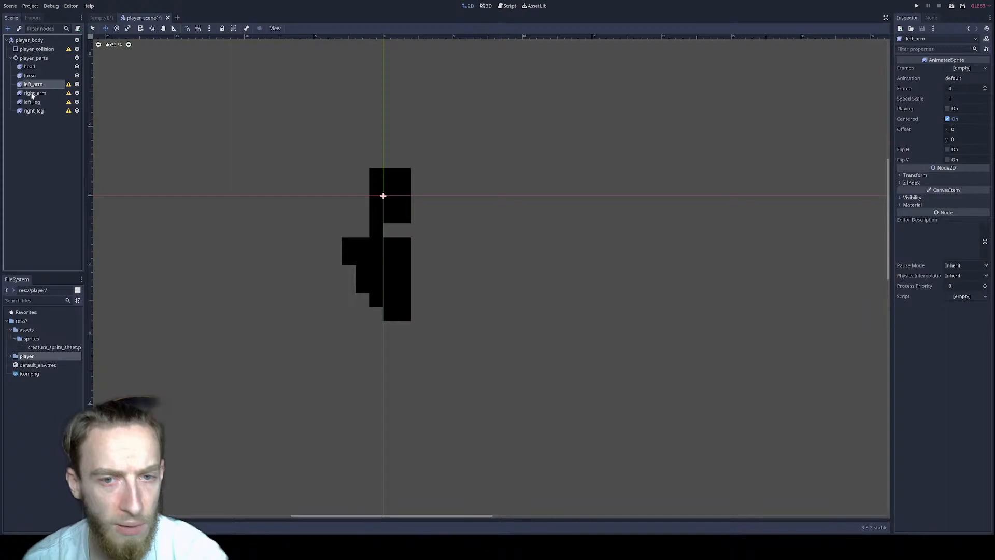
{"action": "left_click_drag", "start_coordinate": [36, 48], "coordinate": [49, 113]}
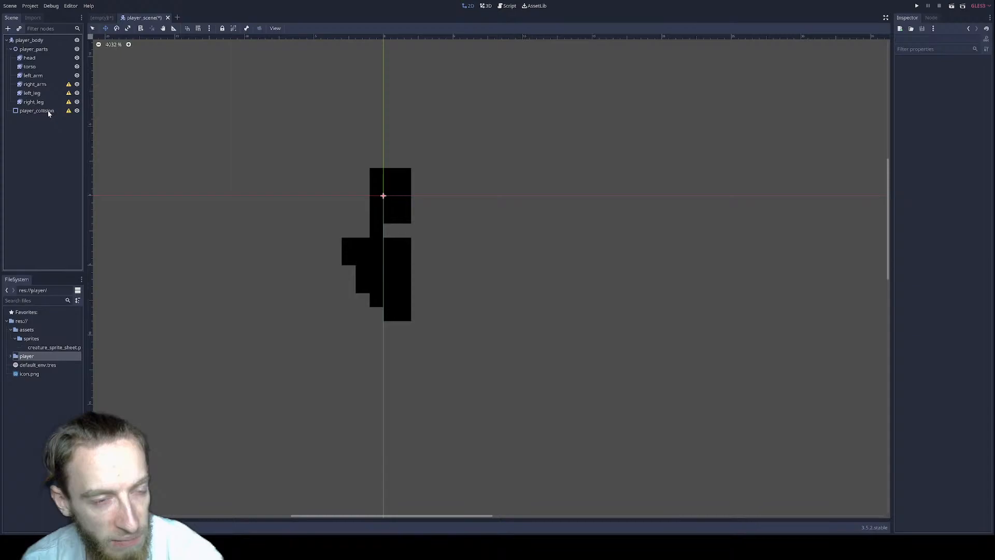
{"action": "left_click", "coordinate": [33, 75]}
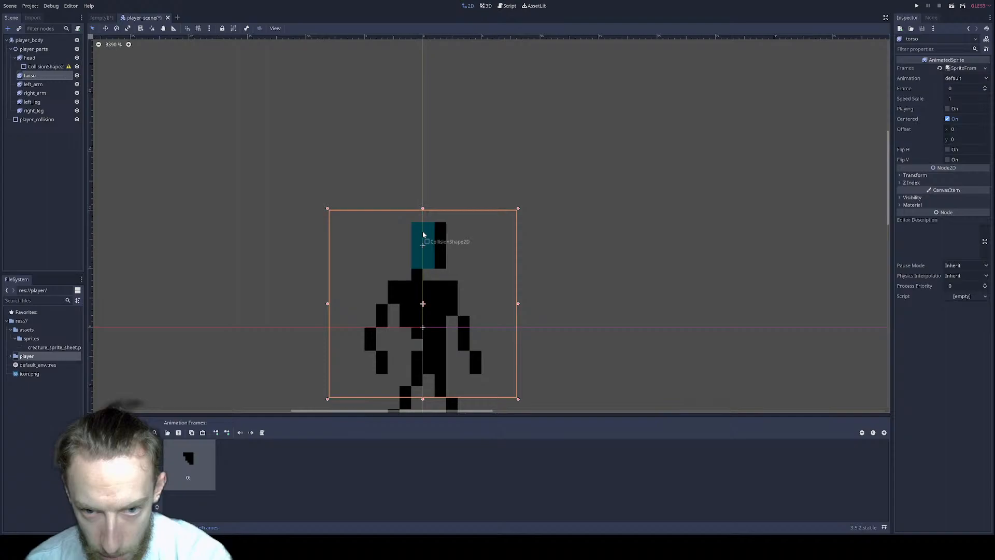
Step: Enlarge the head's collision rectangle to cover the head, with an X scale of 2, and select the player_body root
{"action": "left_click", "coordinate": [423, 234]}
{"action": "scroll", "coordinate": [490, 169], "scroll_direction": "up", "scroll_amount": 2}
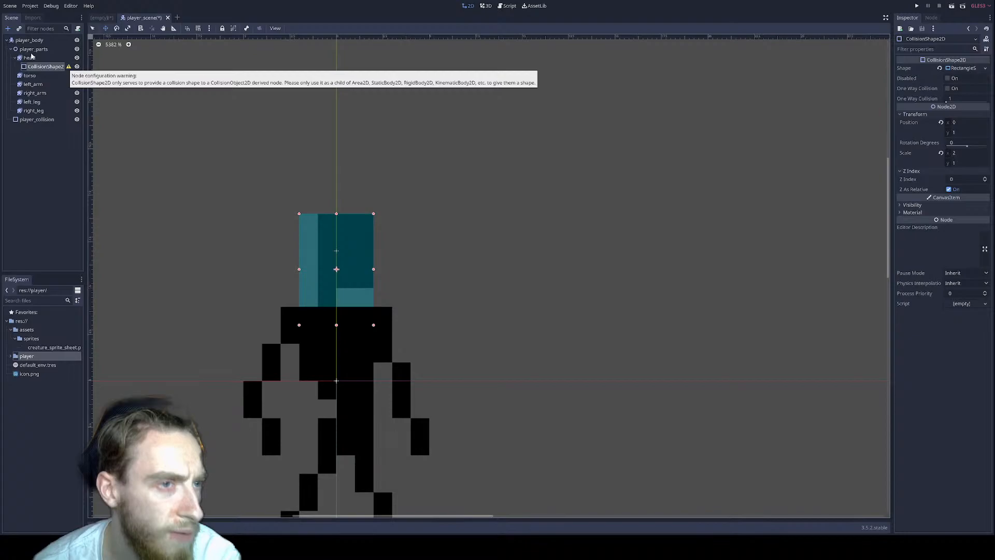
{"action": "left_click", "coordinate": [54, 40]}
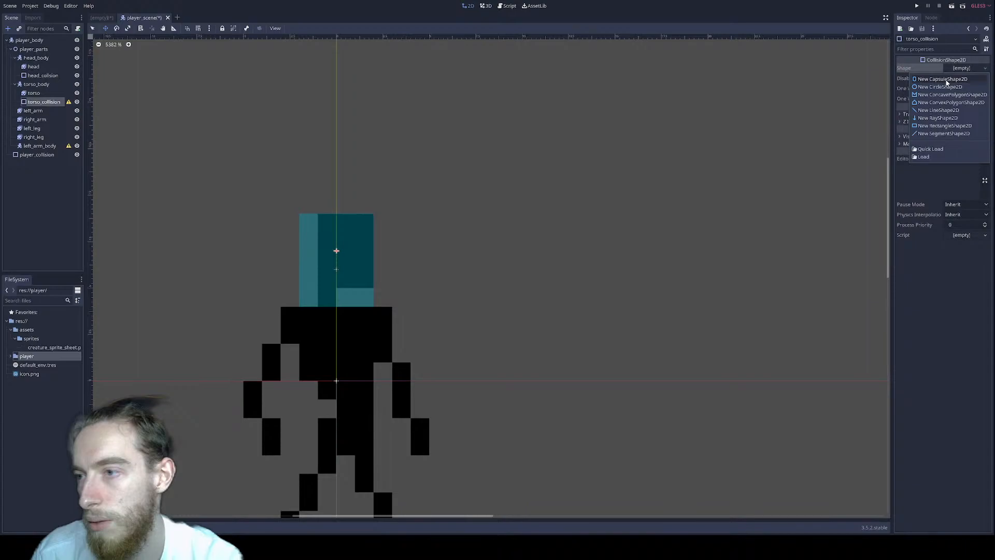
Step: Assign a new CapsuleShape2D to torso_collision and fit the capsule over the torso
{"action": "left_click", "coordinate": [942, 78]}
{"action": "scroll", "coordinate": [424, 330], "scroll_direction": "down", "scroll_amount": 2}
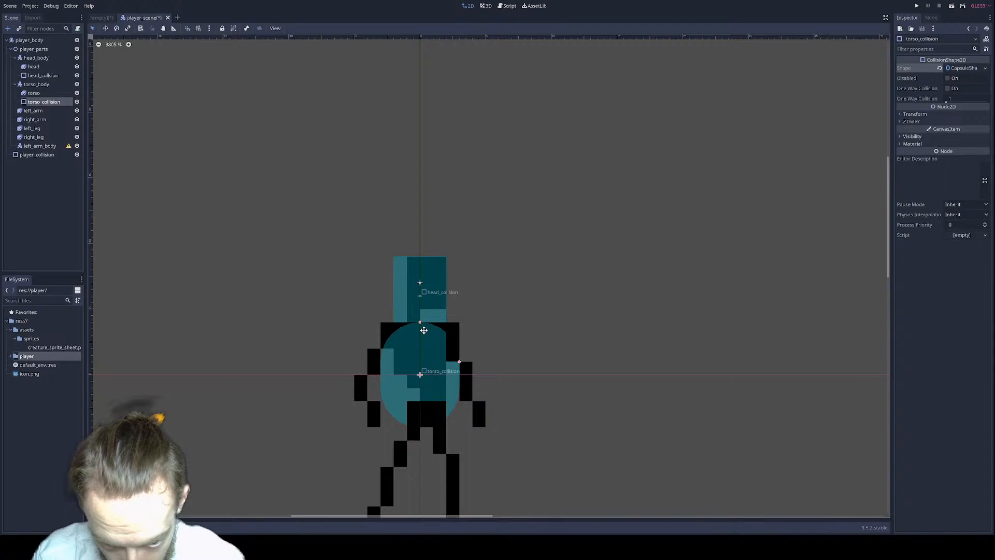
{"action": "scroll", "coordinate": [424, 331], "scroll_direction": "up", "scroll_amount": 1}
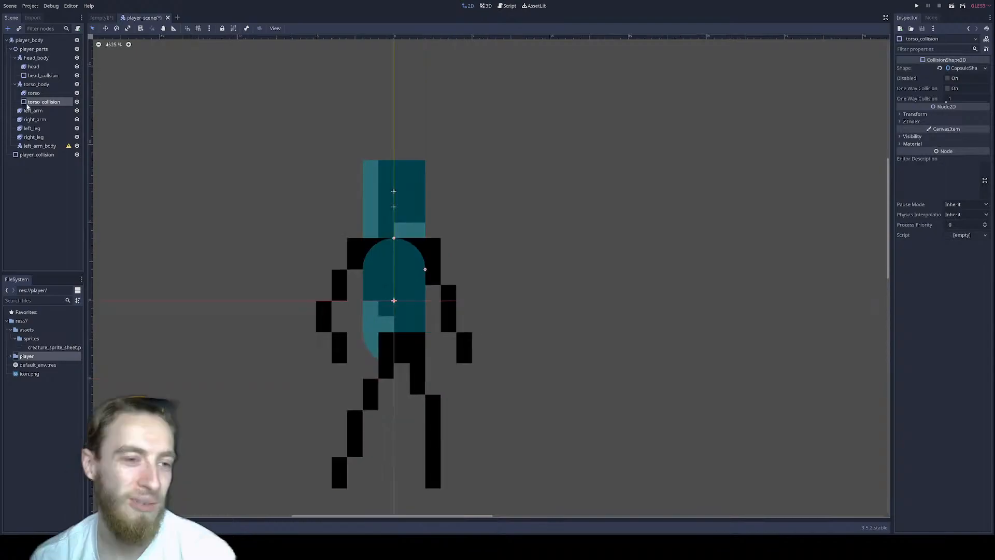
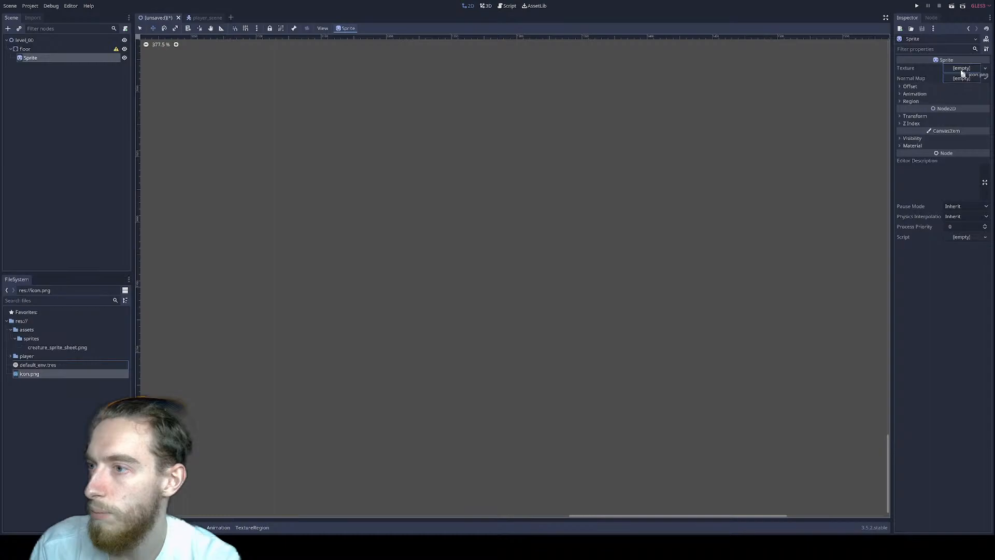
Step: Assign icon.png as the texture of the Sprite under the floor node
{"action": "left_click_drag", "start_coordinate": [962, 73], "coordinate": [963, 72]}
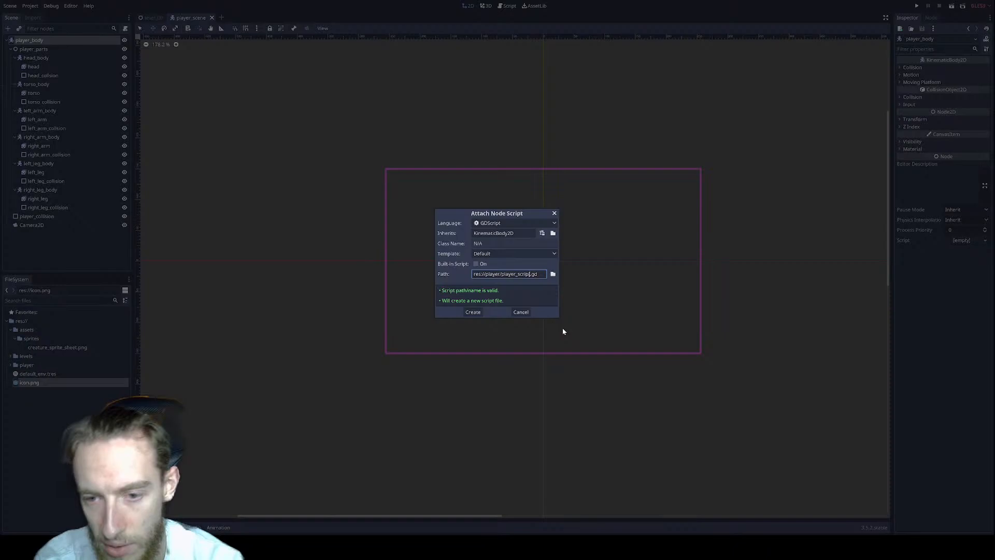
Step: Attach a new GDScript, res://player/player_script.gd, to player_body and add a just-pressed check for the "move_down" action in _get_input
{"action": "key", "text": "Return"}
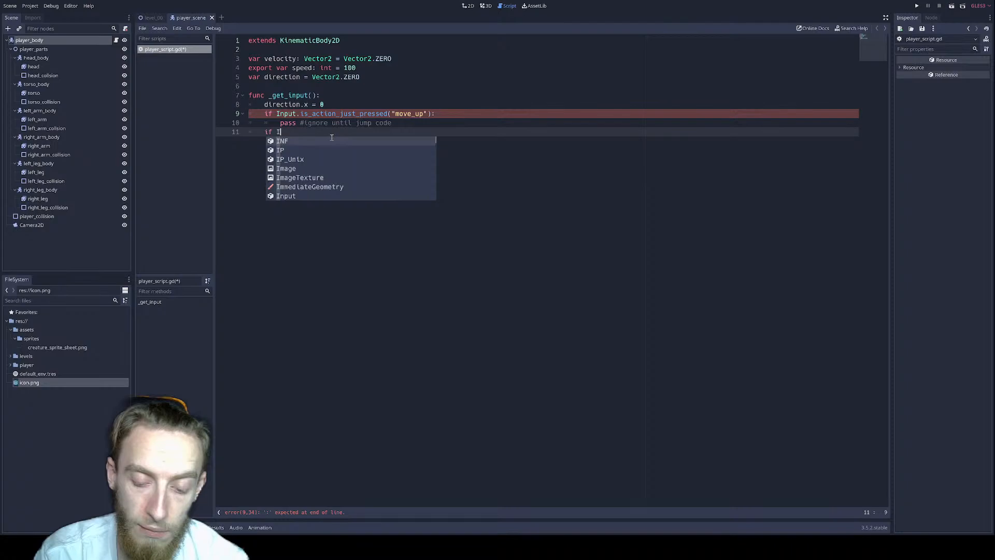
{"action": "type", "text": "nput.is_action_just_pressed(\"move_down\"):"}
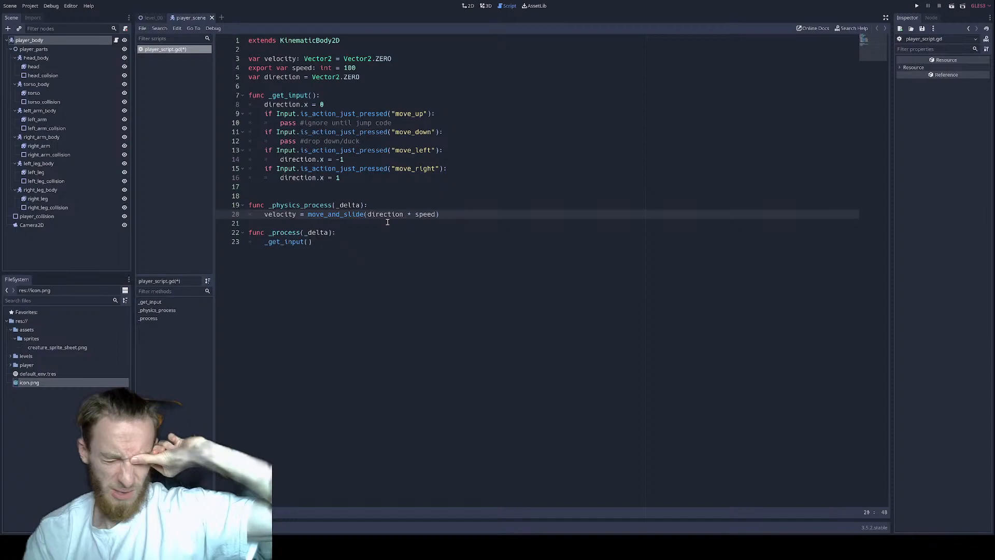
Step: Look up the parameters of move_and_slide in the KinematicBody2D documentation and return to the player script
{"action": "left_click", "coordinate": [337, 214], "text": "ctrl"}
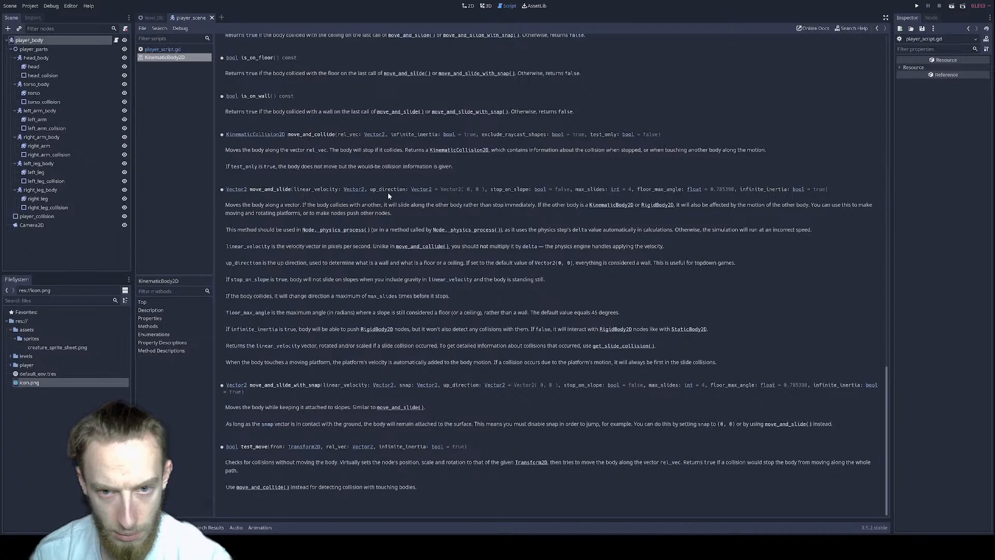
{"action": "key", "text": "ctrl+w"}
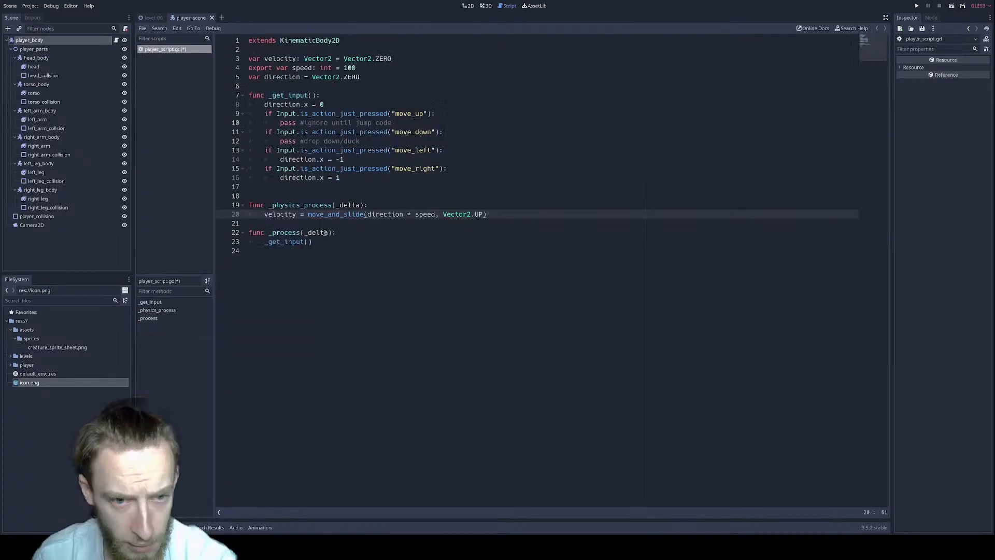
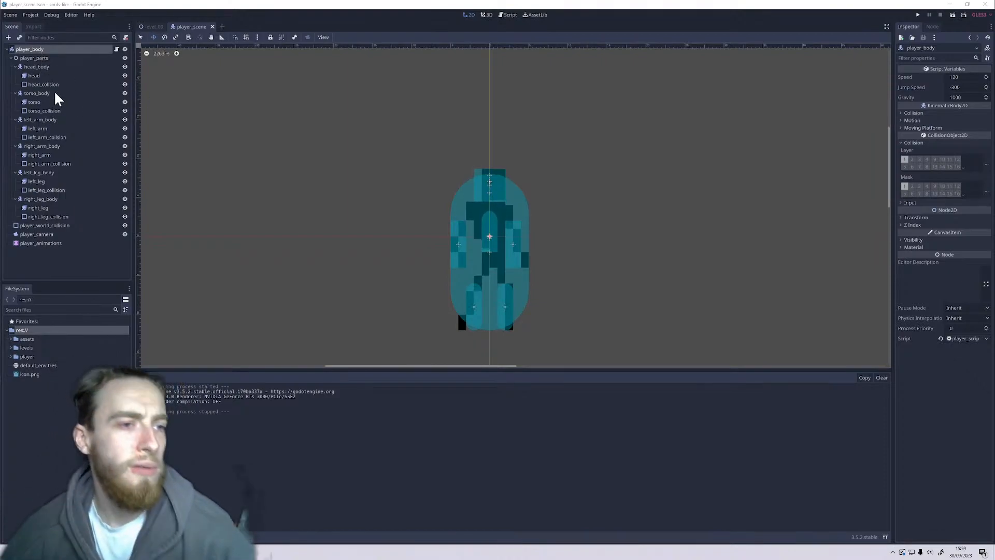
Step: Add a position track with a key for left_arm_body to the idle animation
{"action": "left_click", "coordinate": [46, 122]}
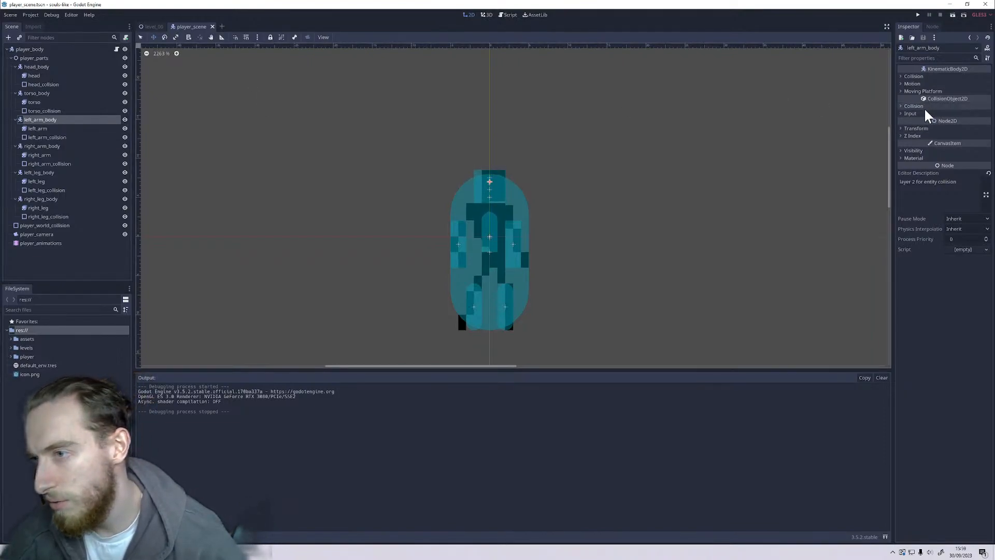
{"action": "left_click", "coordinate": [929, 130]}
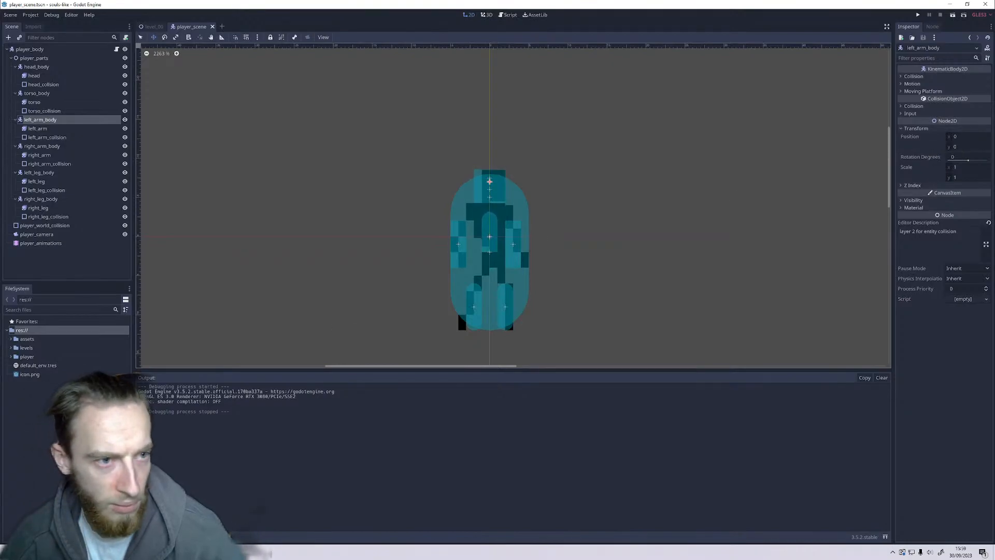
{"action": "left_click", "coordinate": [217, 537]}
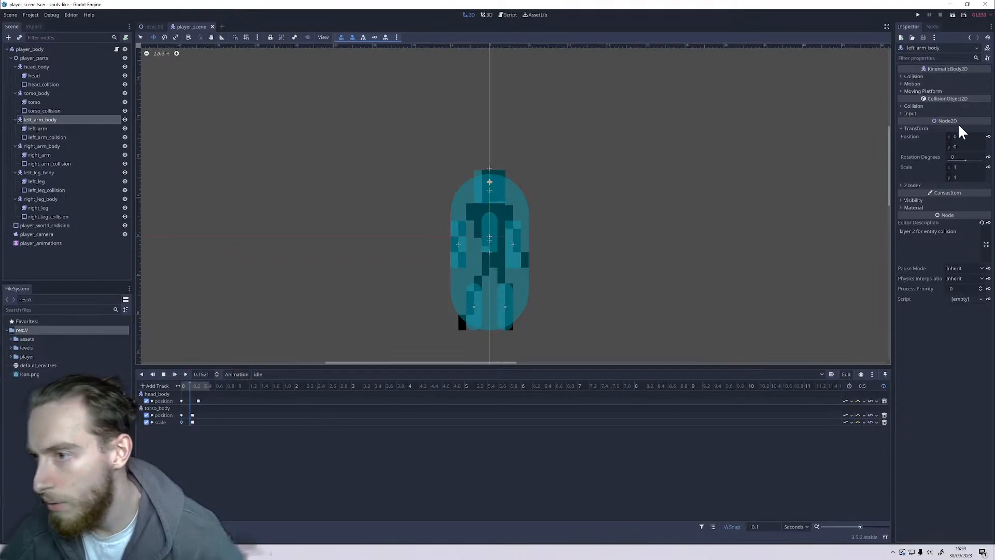
{"action": "left_click", "coordinate": [988, 136]}
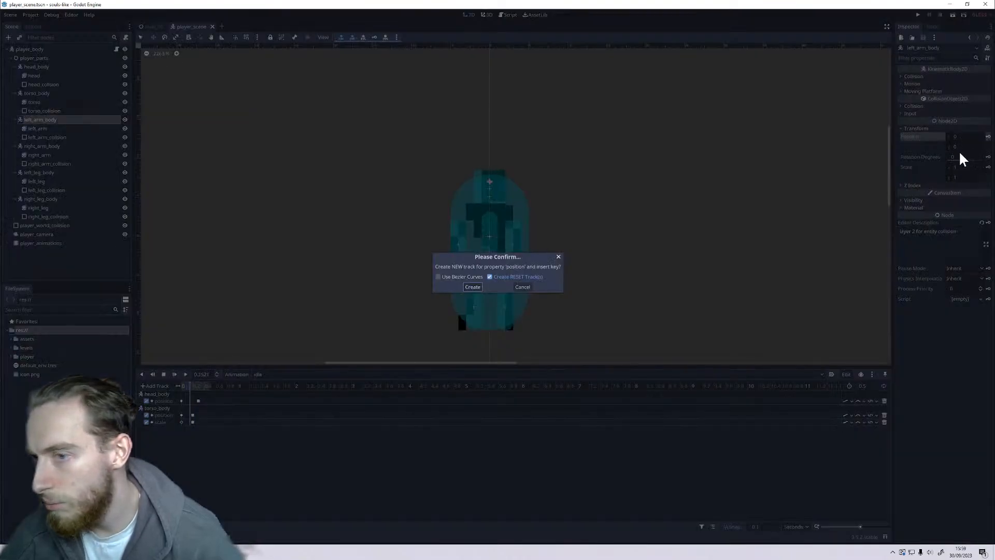
{"action": "left_click", "coordinate": [462, 291]}
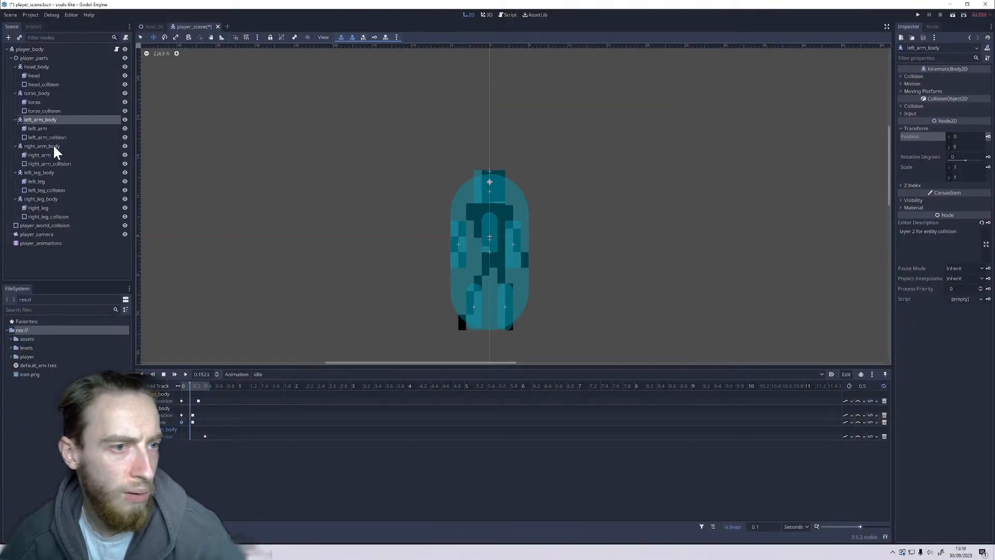
Step: Add a position track with a key for right_arm_body to the idle animation
{"action": "left_click", "coordinate": [52, 145]}
{"action": "left_click", "coordinate": [931, 128]}
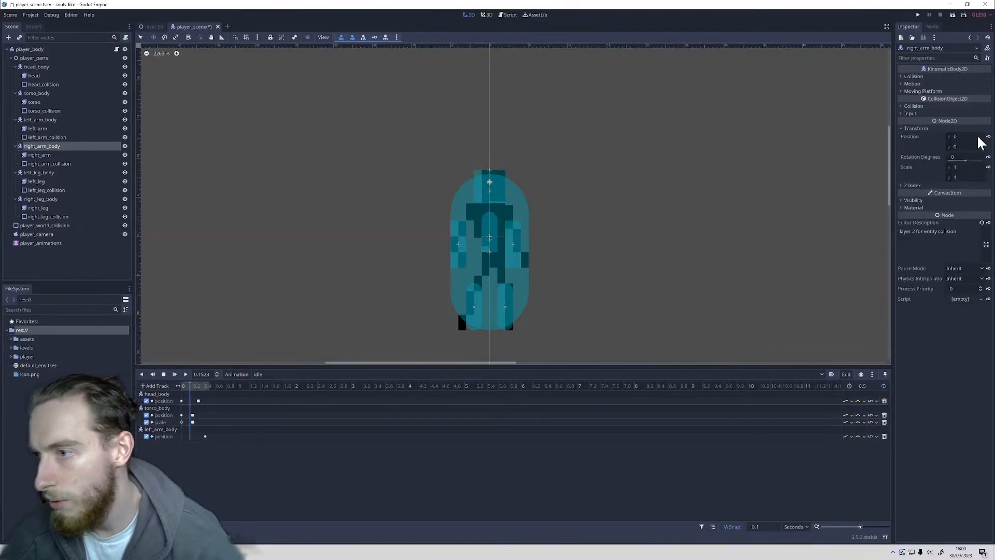
{"action": "left_click", "coordinate": [988, 137]}
{"action": "left_click", "coordinate": [473, 286]}
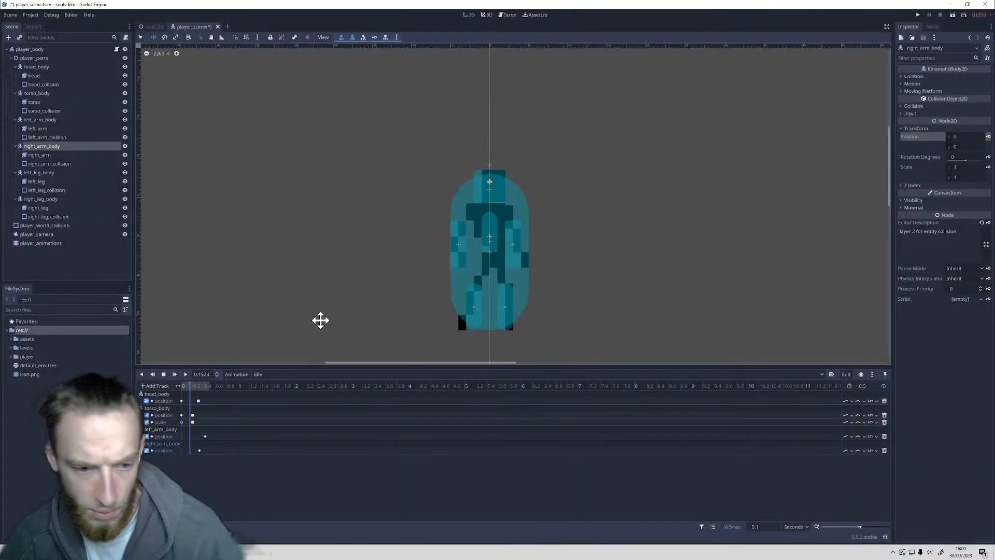
Step: Stop playback, move both arm position keys to 0.3 s, and set the right_arm_body key's y value to 0.5
{"action": "left_click", "coordinate": [164, 374]}
{"action": "left_click_drag", "start_coordinate": [204, 434], "coordinate": [197, 450]}
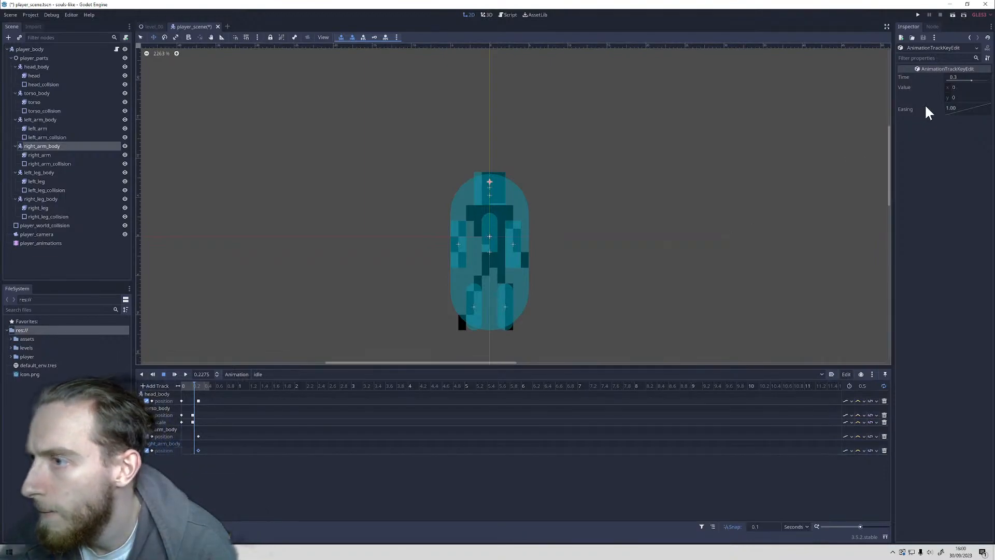
{"action": "left_click", "coordinate": [967, 88]}
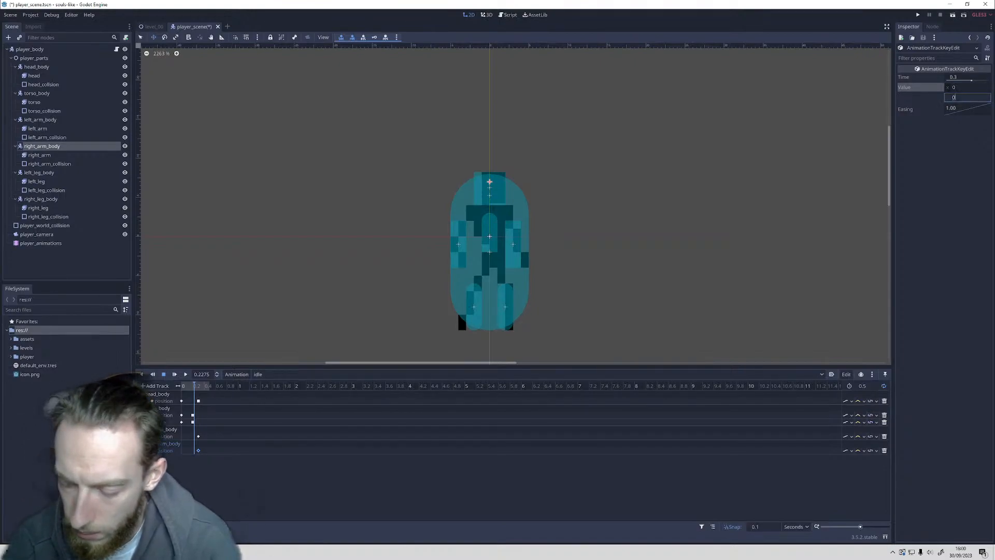
{"action": "type", "text": "0.5"}
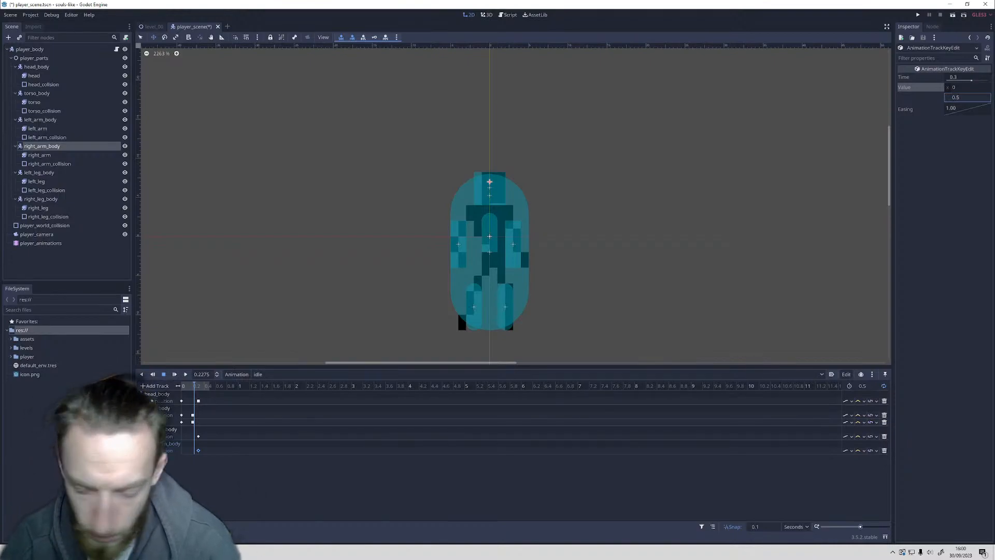
{"action": "key", "text": "Return"}
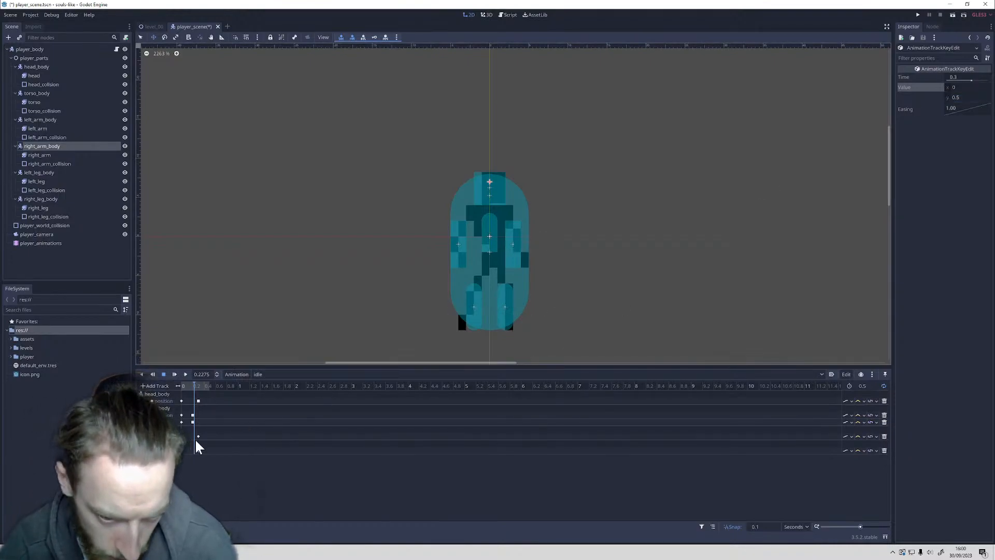
{"action": "left_click", "coordinate": [198, 437]}
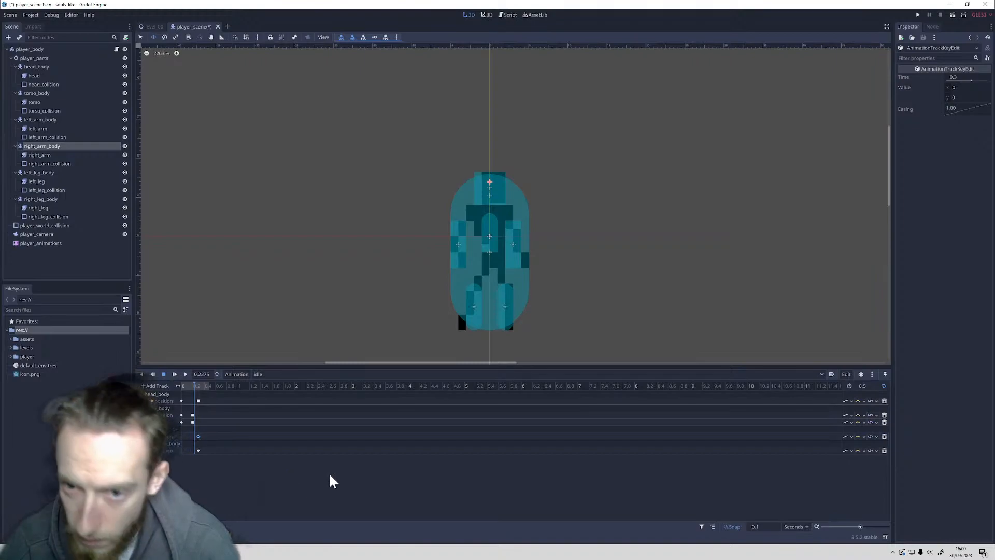
{"action": "left_click", "coordinate": [198, 450]}
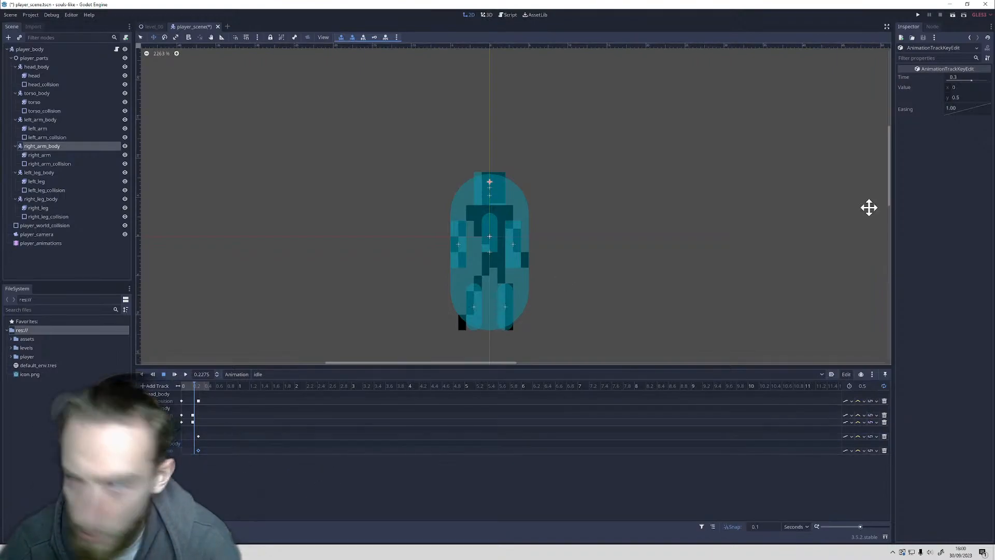
{"action": "left_click", "coordinate": [958, 97]}
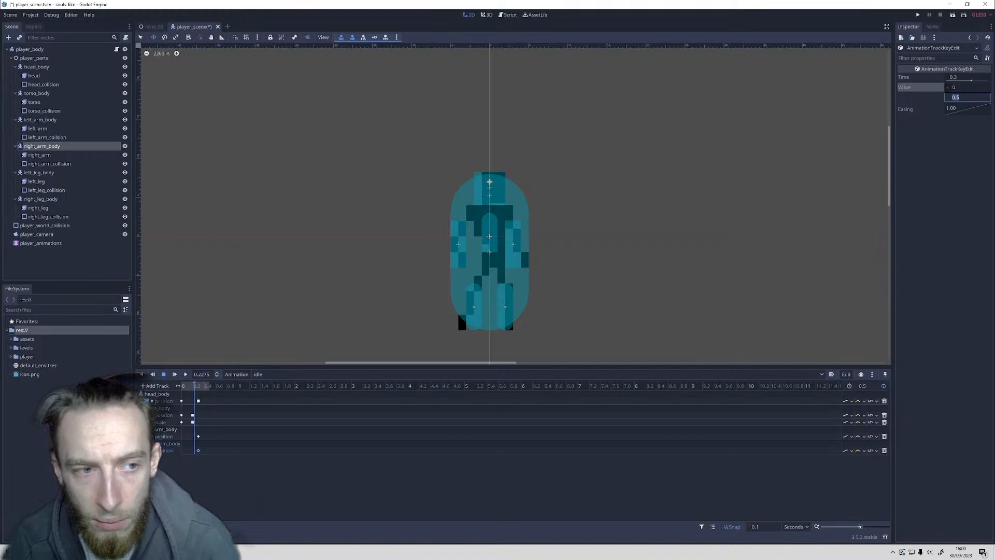
{"action": "key", "text": "Return"}
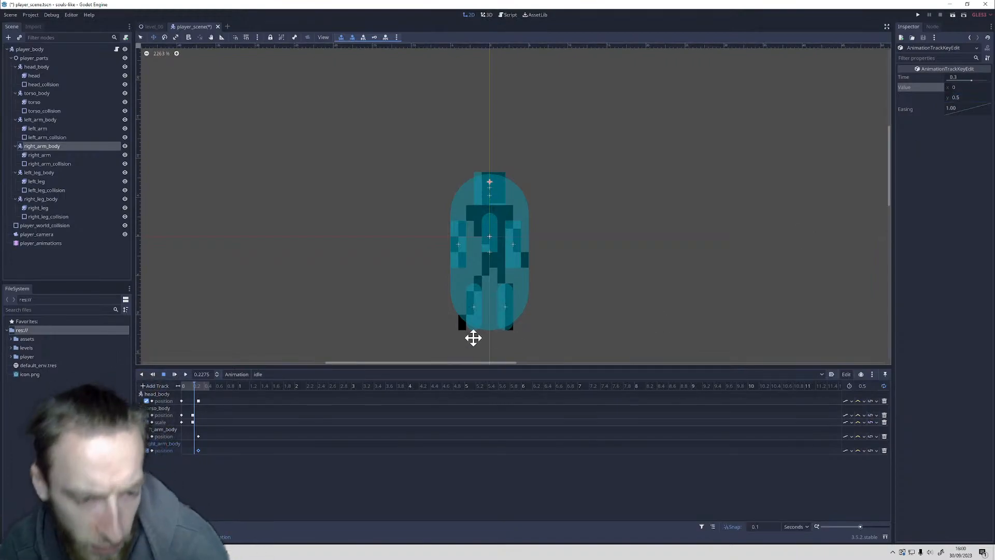
Step: Set the y value of left_arm_body's 0.3 s position key to 0.5 and preview the idle animation
{"action": "left_click", "coordinate": [198, 435]}
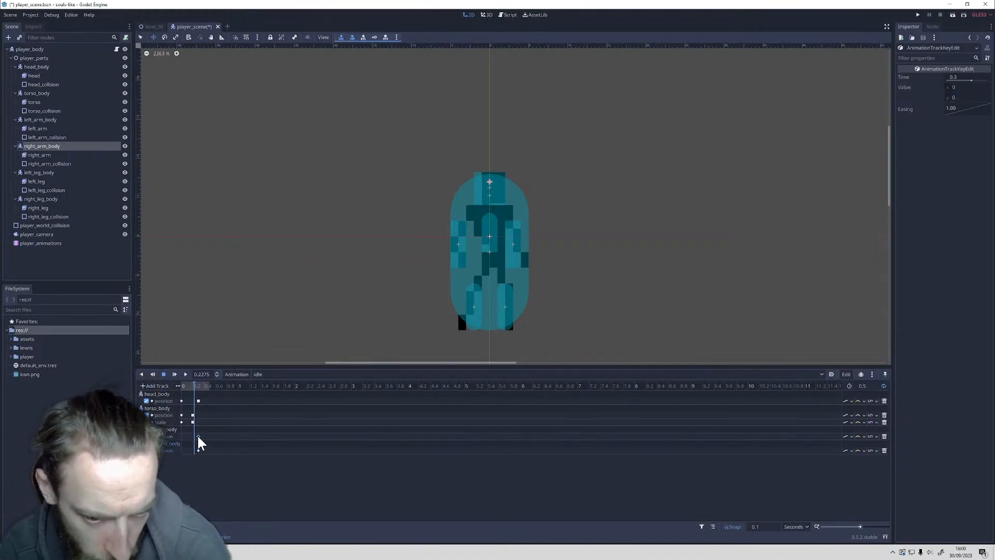
{"action": "left_click", "coordinate": [969, 99]}
{"action": "type", "text": "0.5"}
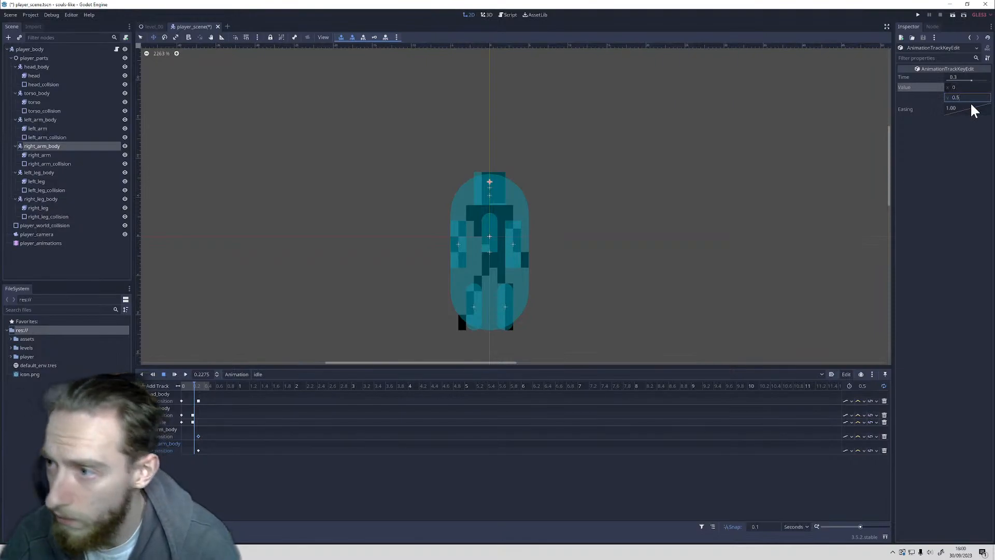
{"action": "key", "text": "Return"}
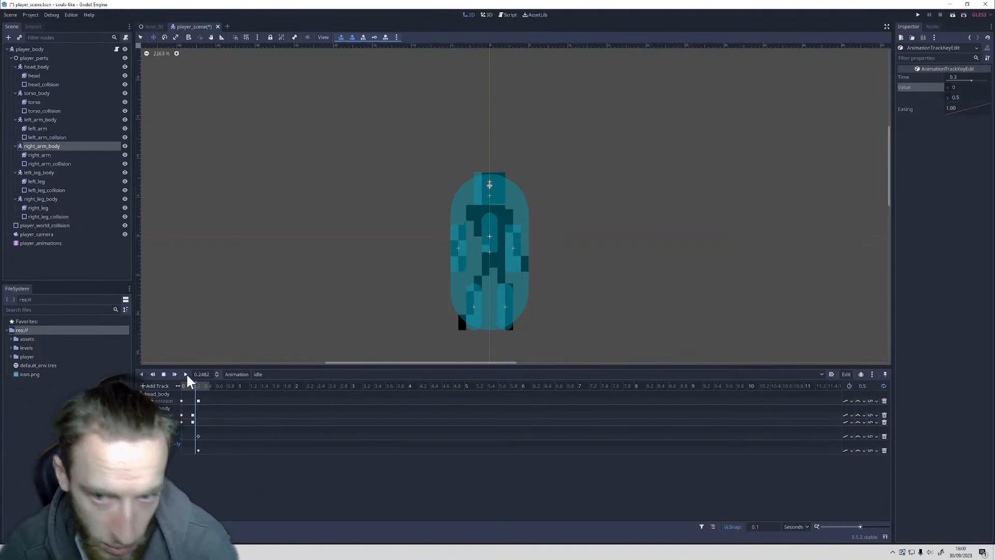
{"action": "left_click", "coordinate": [186, 372]}
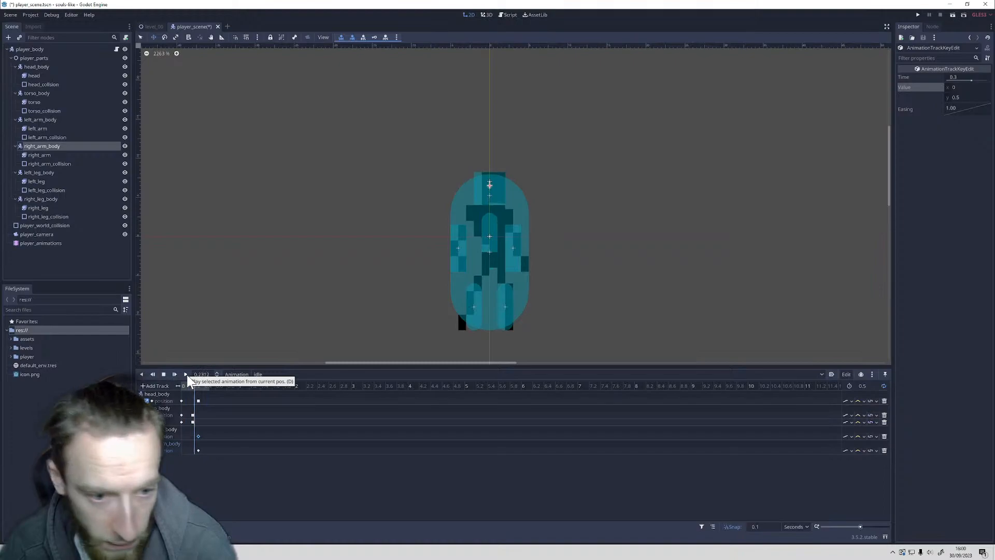
{"action": "left_click", "coordinate": [160, 374]}
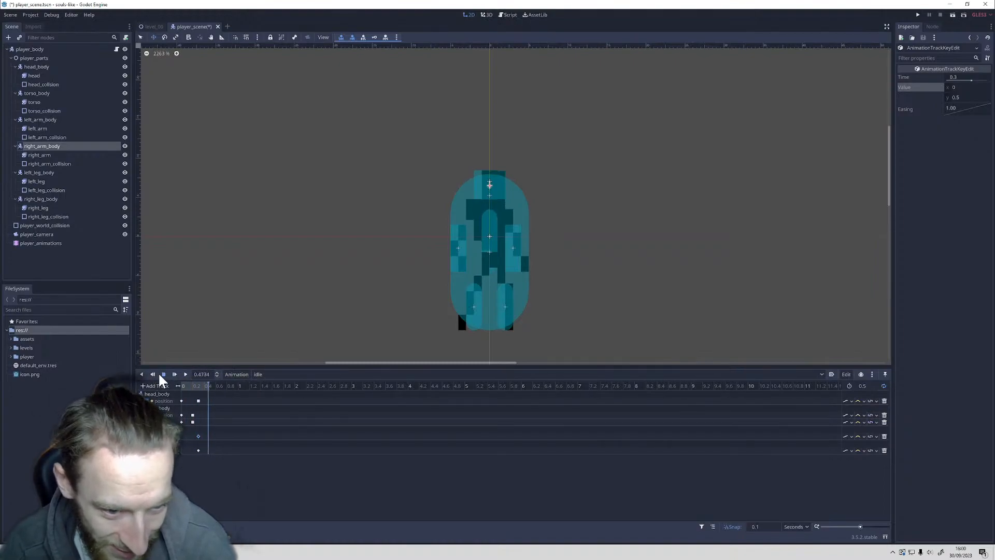
Step: Insert position keys at 0.1 s on both arm tracks and set the right_arm_body key's y value to 0
{"action": "right_click", "coordinate": [189, 438]}
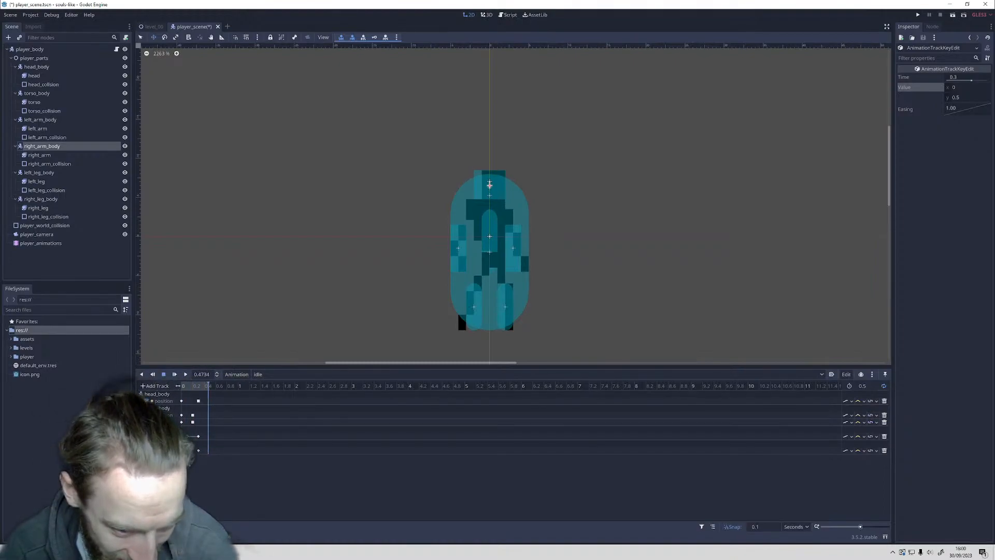
{"action": "right_click", "coordinate": [199, 450]}
{"action": "left_click", "coordinate": [213, 493]}
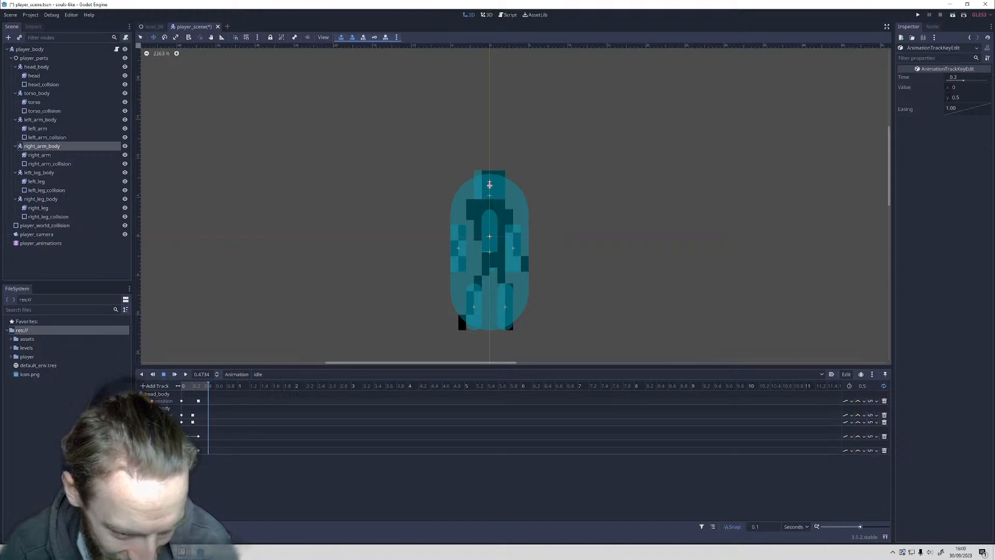
{"action": "left_click", "coordinate": [967, 97]}
{"action": "type", "text": "0"}
{"action": "key", "text": "Return"}
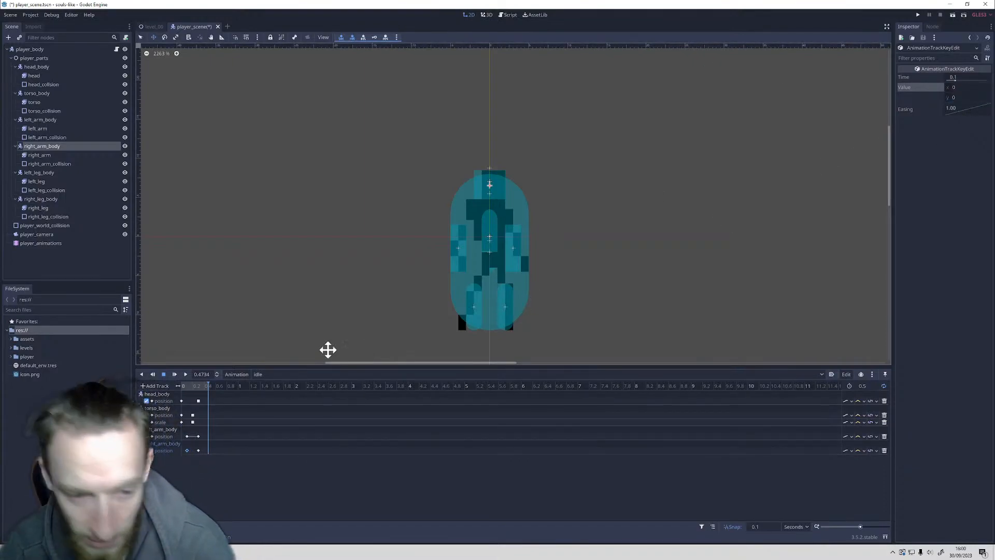
Step: Set the y value of left_arm_body's 0.1 s position key to 0
{"action": "left_click", "coordinate": [187, 436]}
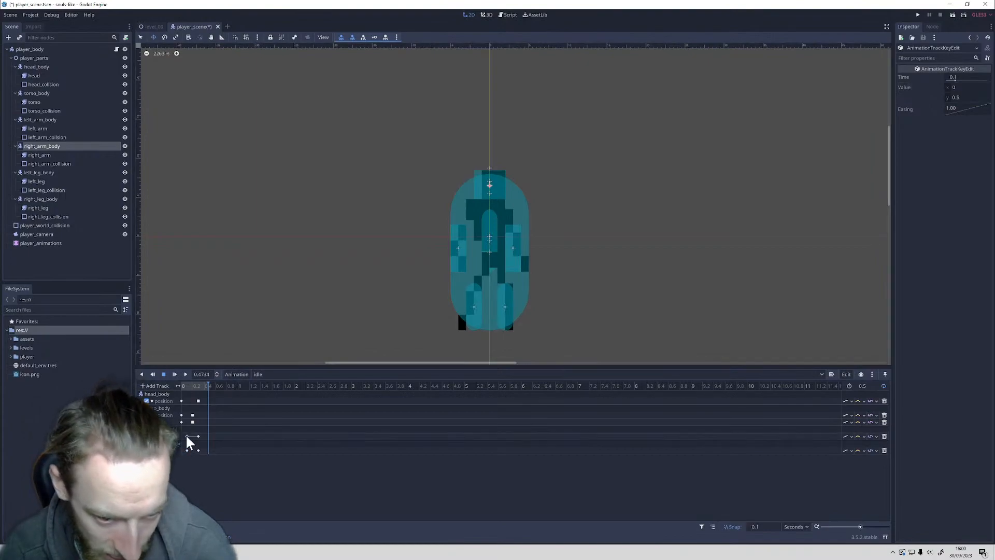
{"action": "left_click", "coordinate": [962, 97]}
{"action": "type", "text": "0"}
{"action": "key", "text": "Return"}
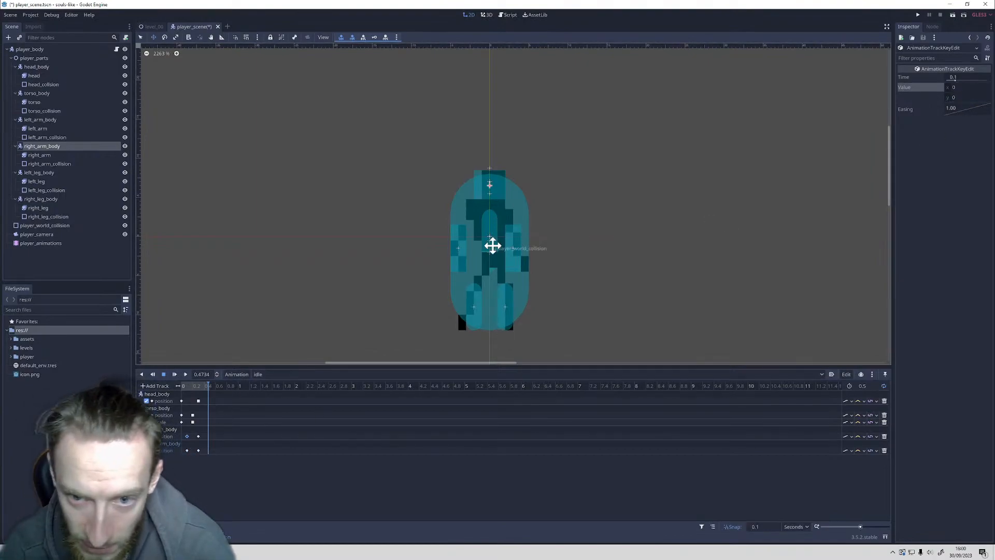
Step: Move both arms' 0.3 s position keys to 0.2 s and set the left_arm_body key's y value to 0.8
{"action": "left_click", "coordinate": [197, 436]}
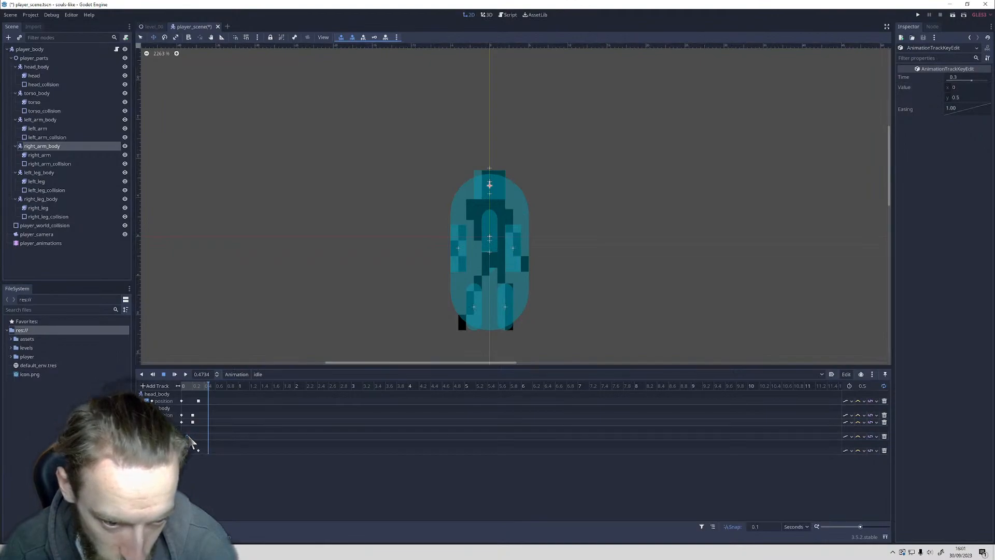
{"action": "left_click", "coordinate": [198, 450]}
{"action": "left_click_drag", "start_coordinate": [202, 450], "coordinate": [193, 449]}
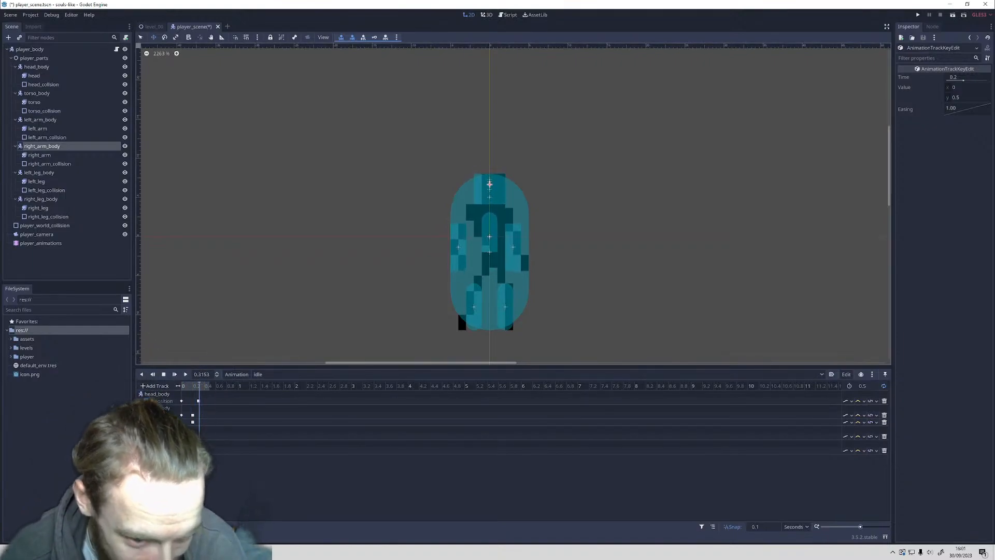
{"action": "left_click", "coordinate": [962, 98]}
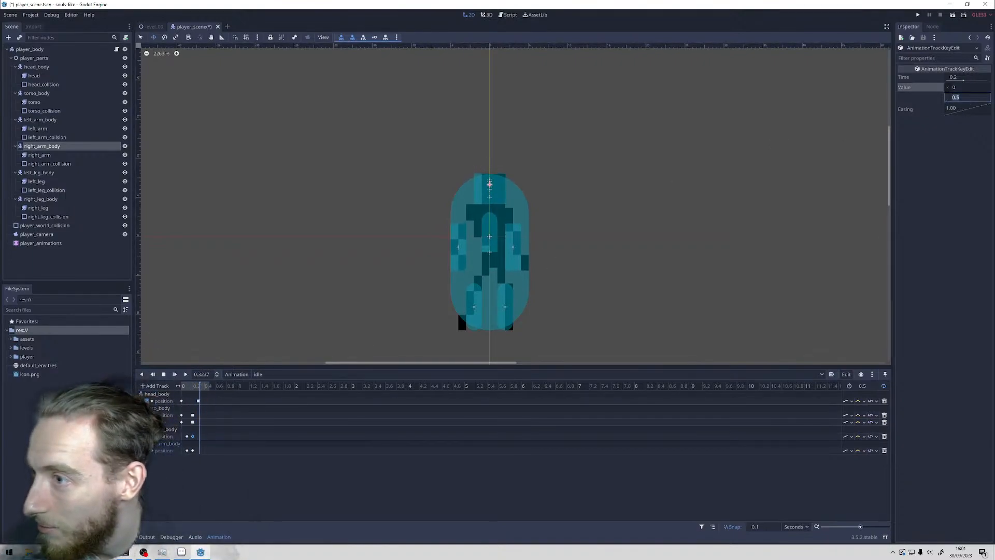
{"action": "type", "text": "0.8"}
{"action": "key", "text": "Return"}
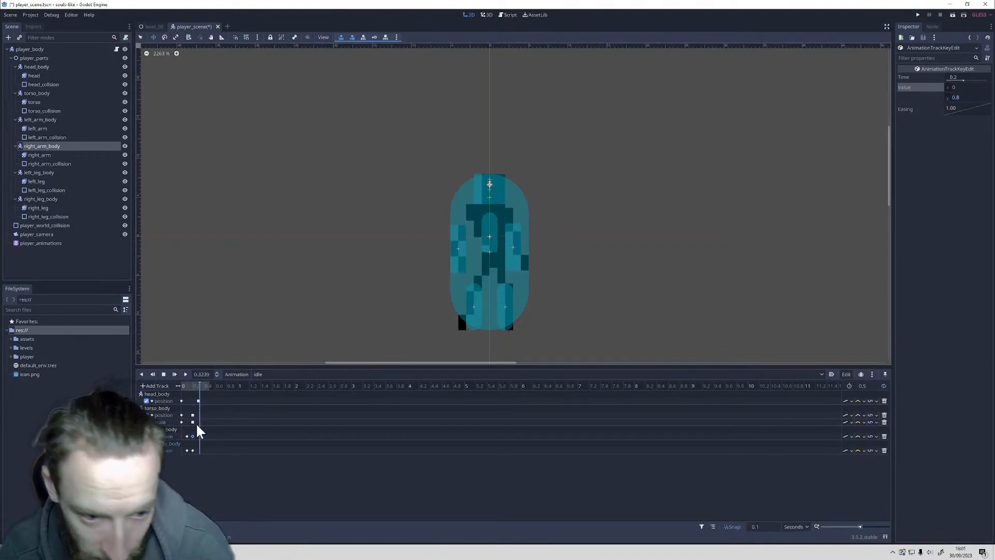
Step: Set the y value of right_arm_body's 0.2 s position key to 0.8
{"action": "left_click", "coordinate": [192, 450]}
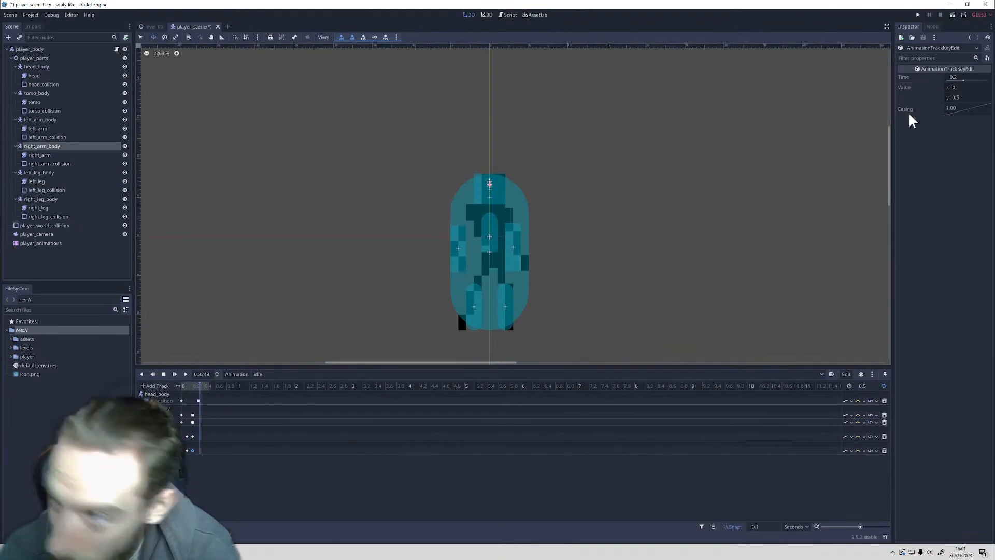
{"action": "left_click", "coordinate": [959, 98]}
{"action": "type", "text": "0.8"}
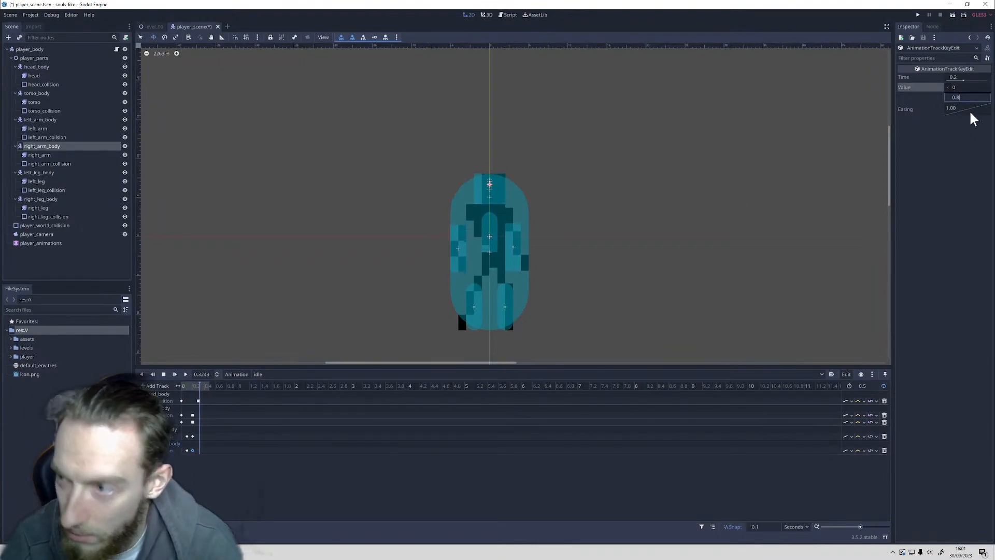
{"action": "key", "text": "Return"}
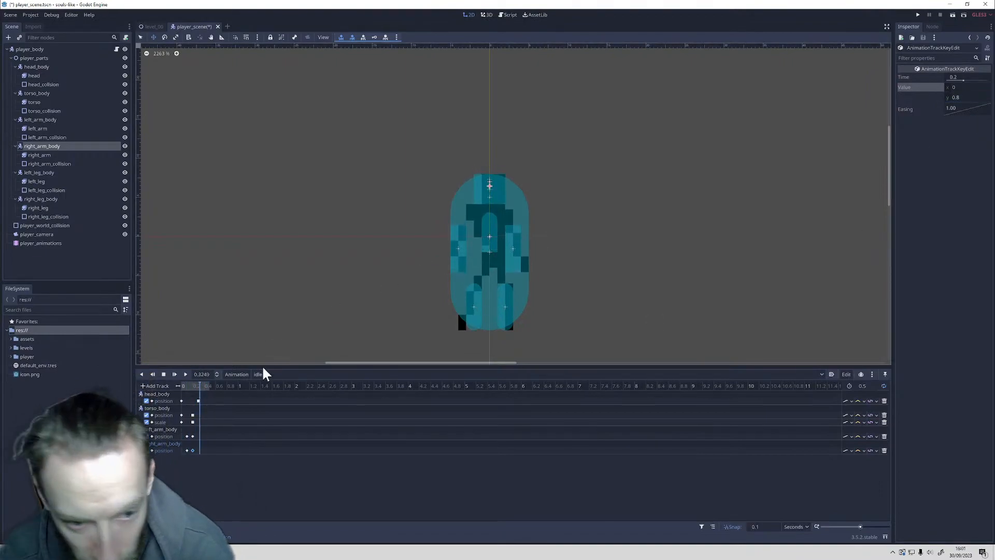
Step: Shift torso_body's position and scale keys so the first pair sits at 0.1 s and the second at 0.3 s
{"action": "left_click", "coordinate": [198, 415]}
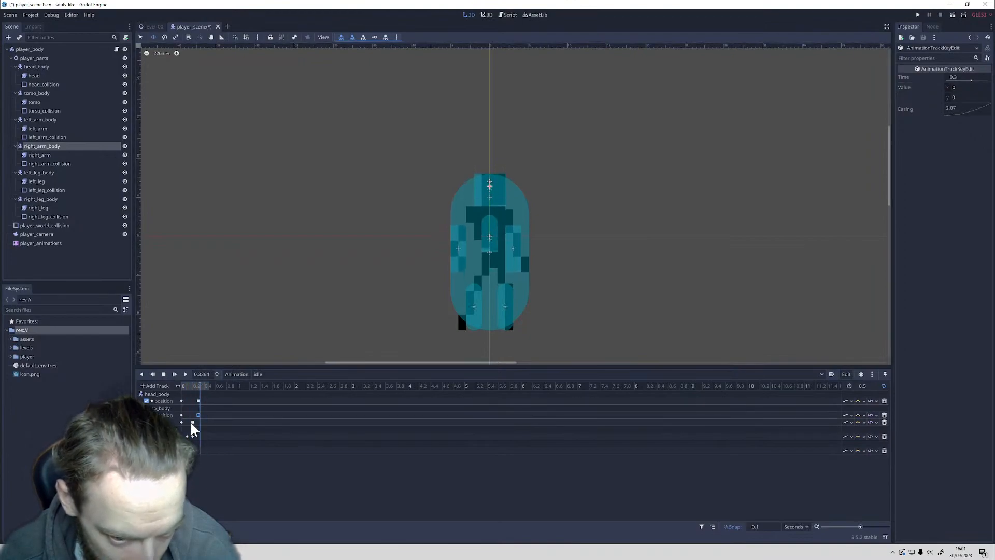
{"action": "left_click_drag", "start_coordinate": [192, 422], "coordinate": [198, 422]}
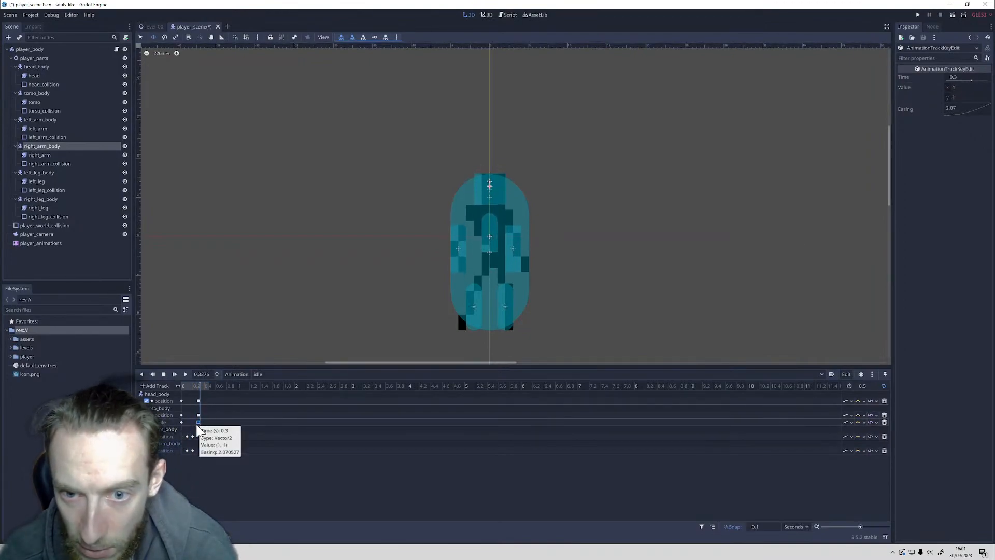
{"action": "left_click", "coordinate": [185, 421]}
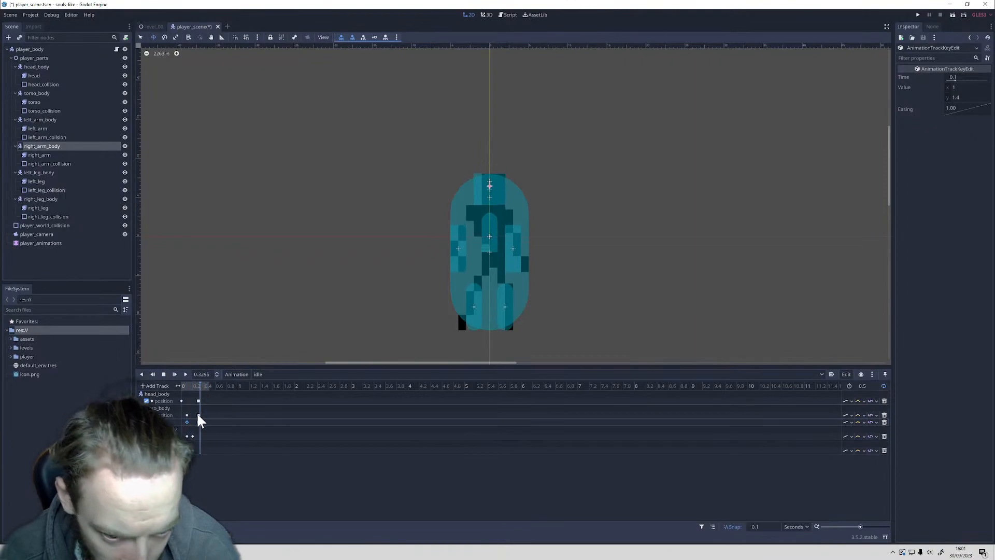
Step: Move torso_body's second position and scale keys to 0.2 s, and both arms' position key pairs to 0.2 s and 0.3 s
{"action": "left_click", "coordinate": [197, 422]}
{"action": "left_click_drag", "start_coordinate": [195, 422], "coordinate": [192, 422]}
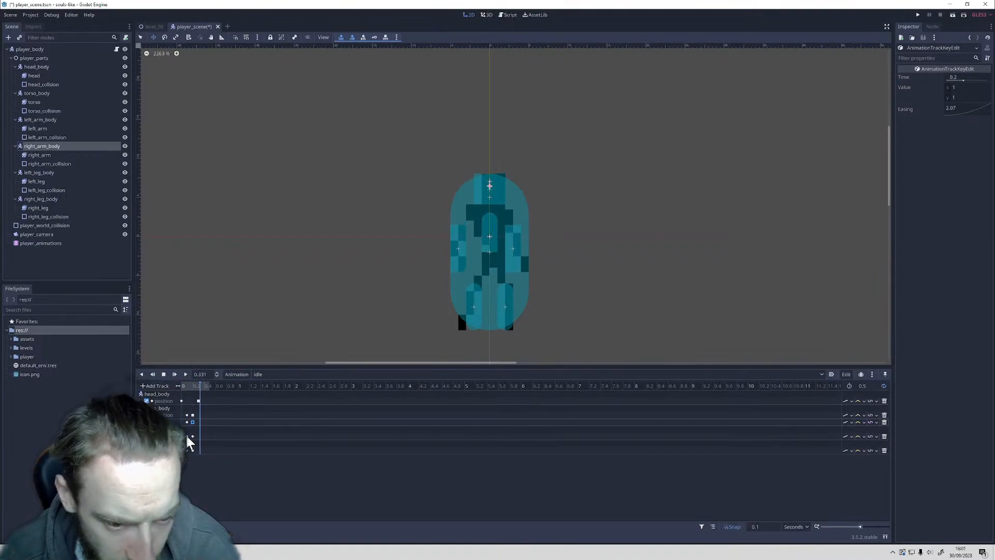
{"action": "mouse_move", "coordinate": [189, 441]}
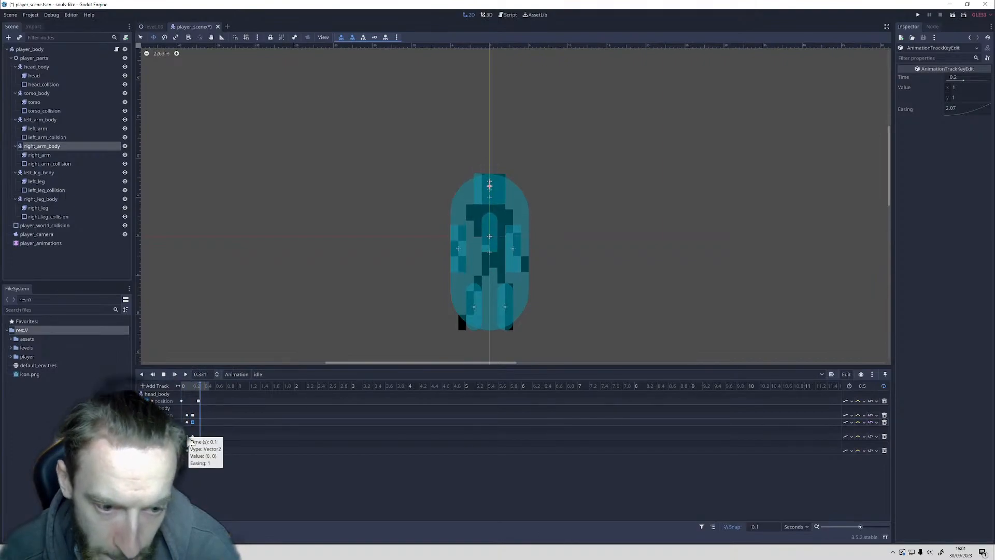
{"action": "left_click", "coordinate": [188, 436]}
{"action": "mouse_move", "coordinate": [185, 437]}
{"action": "left_mouse_down"}
{"action": "mouse_move", "coordinate": [184, 449]}
{"action": "mouse_move", "coordinate": [197, 437]}
{"action": "left_mouse_up"}
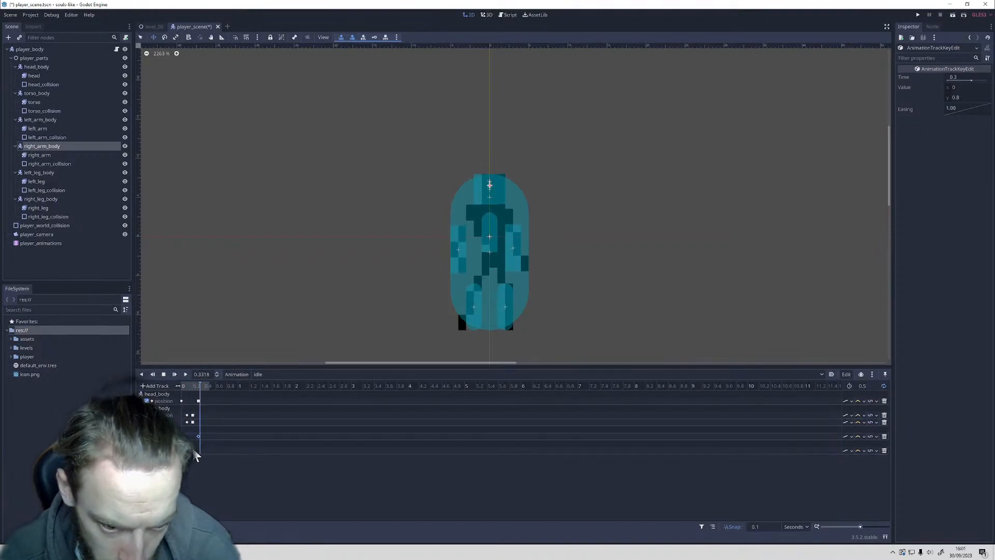
{"action": "left_click", "coordinate": [197, 449]}
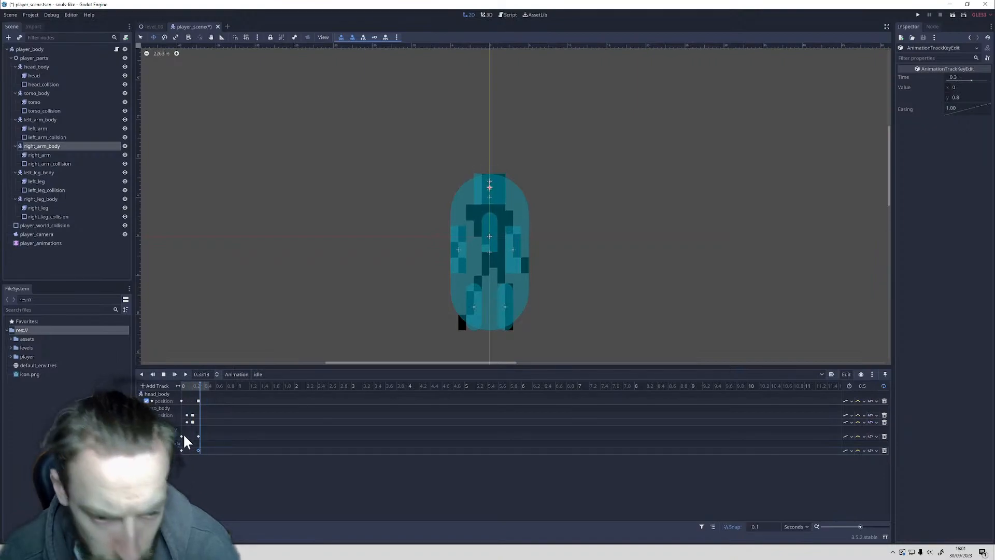
{"action": "left_click_drag", "start_coordinate": [181, 436], "coordinate": [191, 437]}
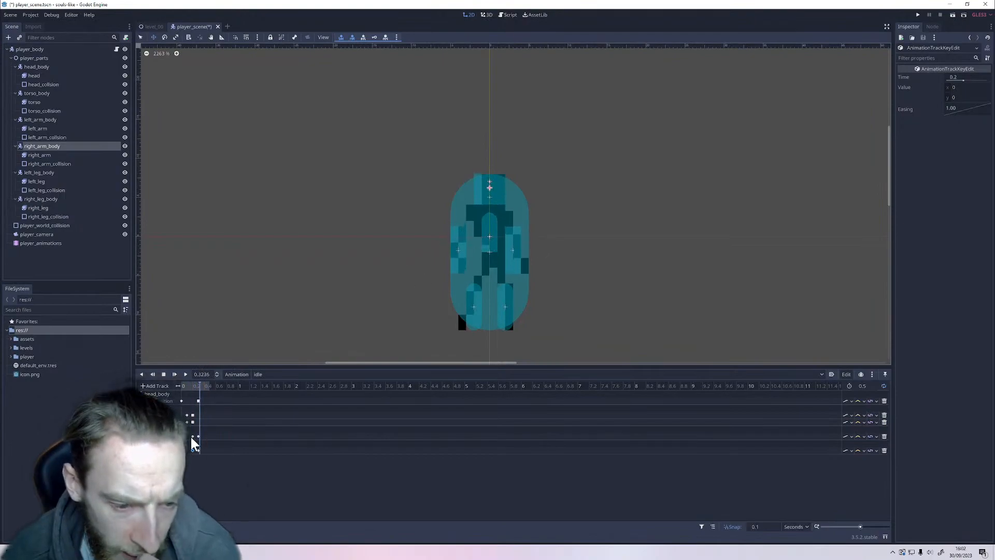
Step: Set the y value of both arms' 0.2 s position keys to -1 together
{"action": "mouse_move", "coordinate": [195, 438]}
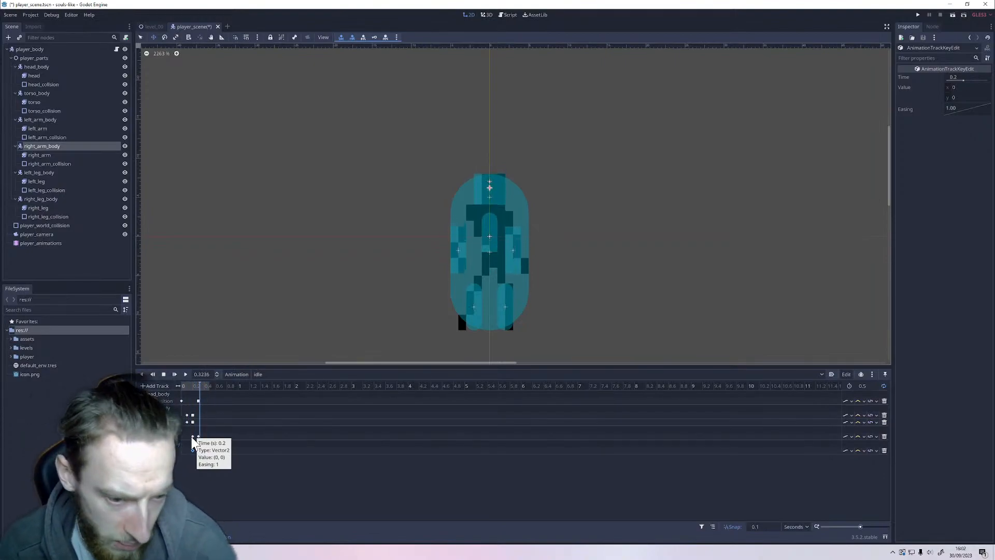
{"action": "left_click", "coordinate": [193, 436], "text": "shift"}
{"action": "left_click", "coordinate": [959, 99]}
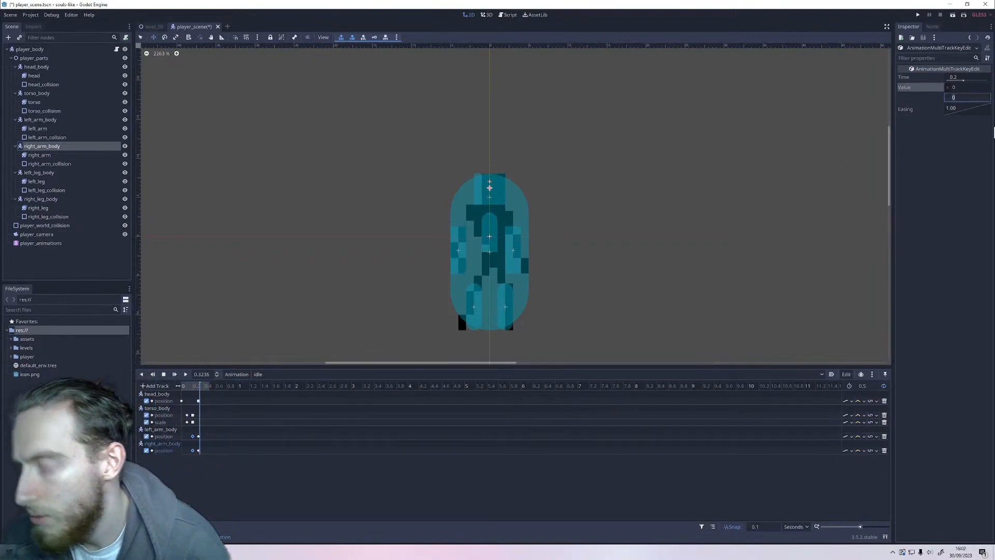
{"action": "type", "text": "-1"}
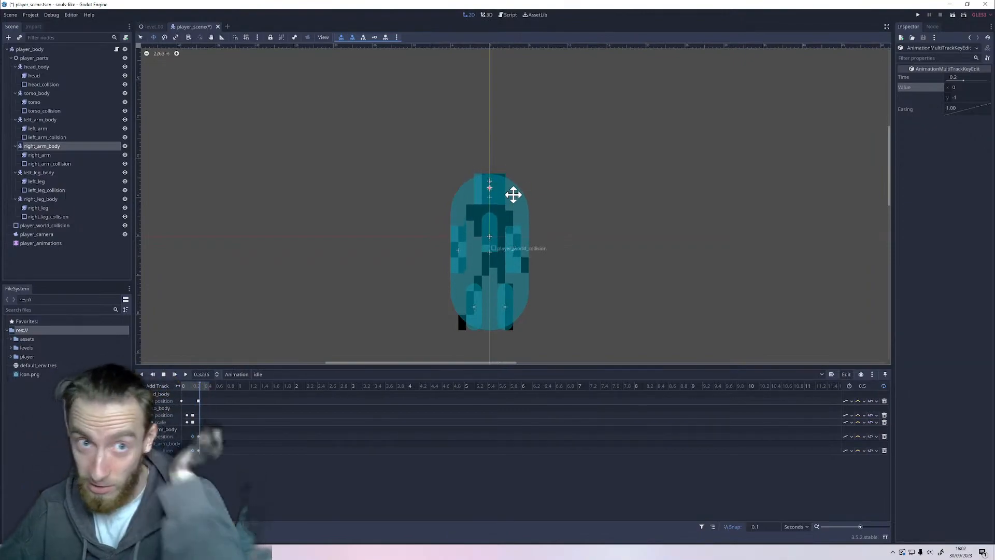
Step: Run the project, test the player's idle animation, walking both ways and jumping, and close the game window
{"action": "key", "text": "F5"}
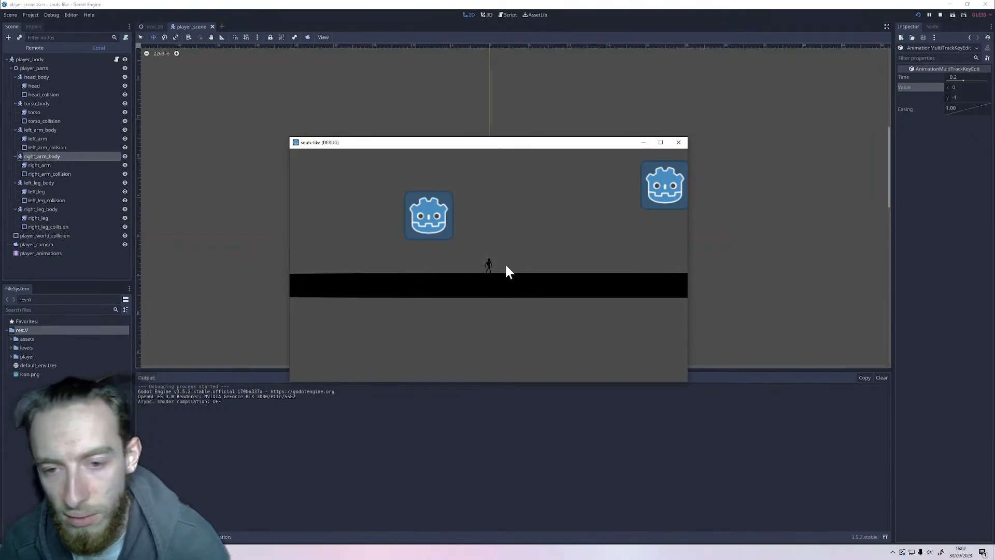
{"action": "key", "text": "d"}
{"action": "key", "text": "a"}
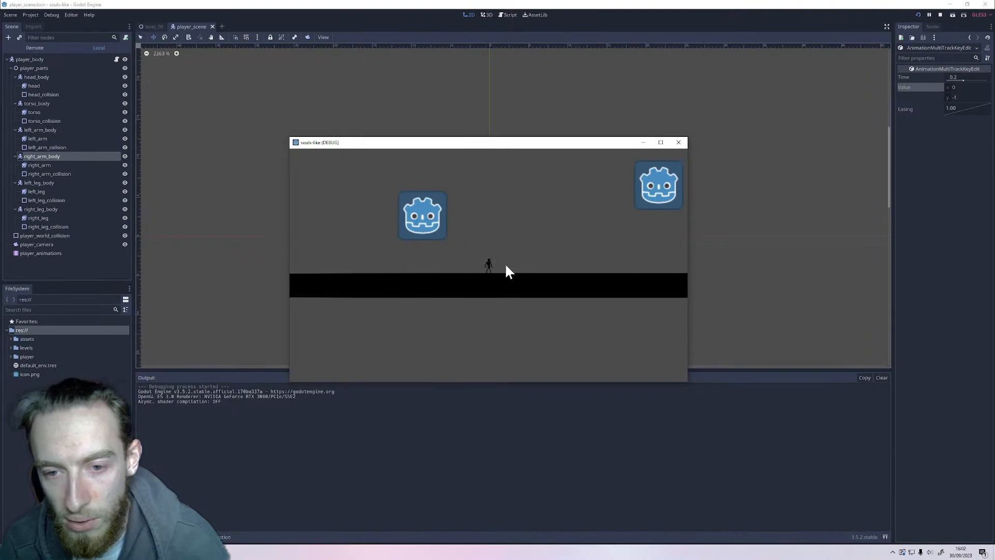
{"action": "key", "text": "space"}
{"action": "left_click", "coordinate": [679, 142]}
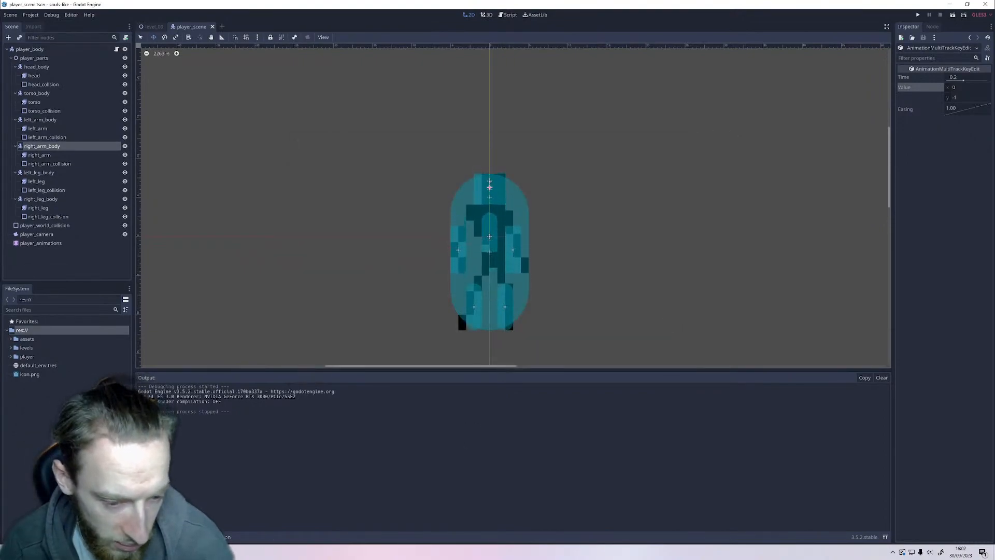
Step: Switch to Aseprite and examine the sprites in creature_sprite_sheet.aseprite
{"action": "left_click", "coordinate": [208, 551]}
{"action": "scroll", "coordinate": [446, 283], "scroll_direction": "down", "scroll_amount": 10}
{"action": "scroll", "coordinate": [465, 259], "scroll_direction": "up", "scroll_amount": 3}
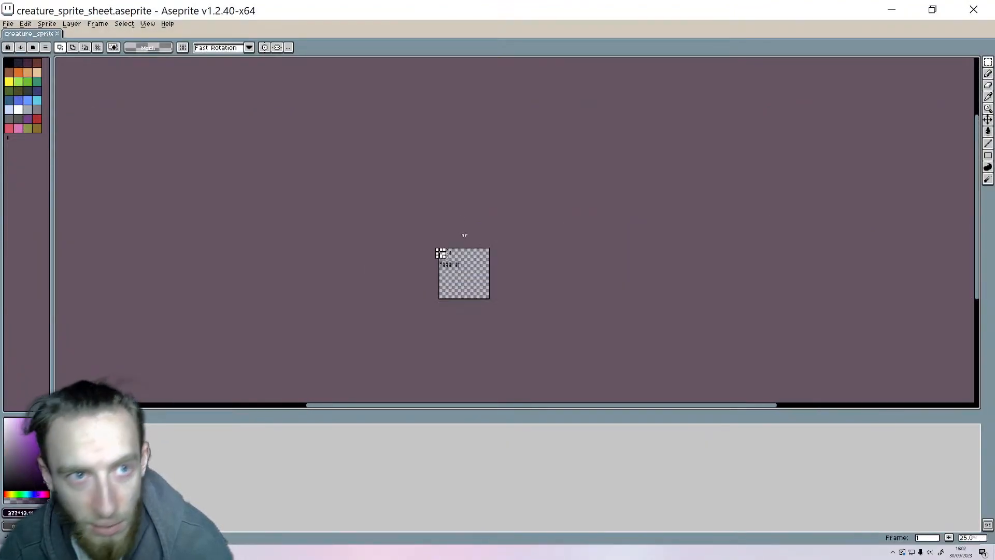